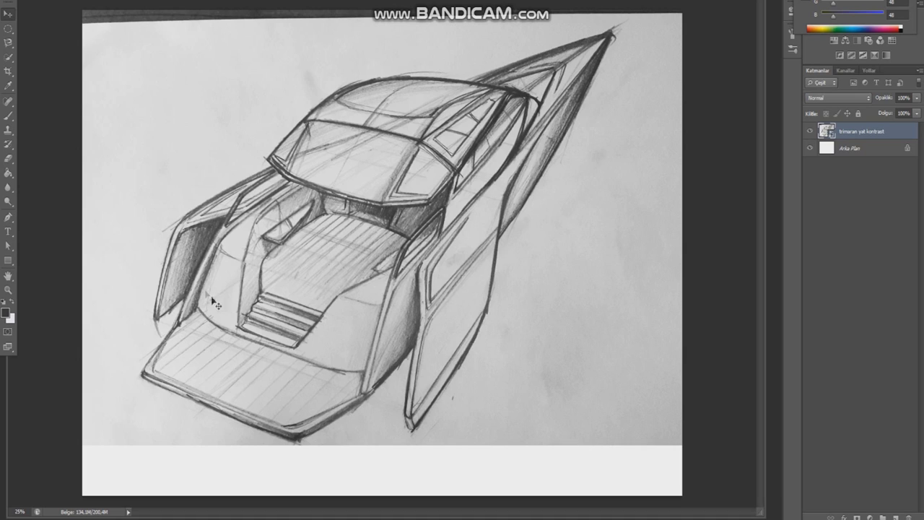
Set the foreground colour to black.
click(7, 315)
drag(188, 348, 125, 401)
click(339, 252)
Fade the trimaran sketch layer to 13% opacity as a tracing guide.
click(10, 217)
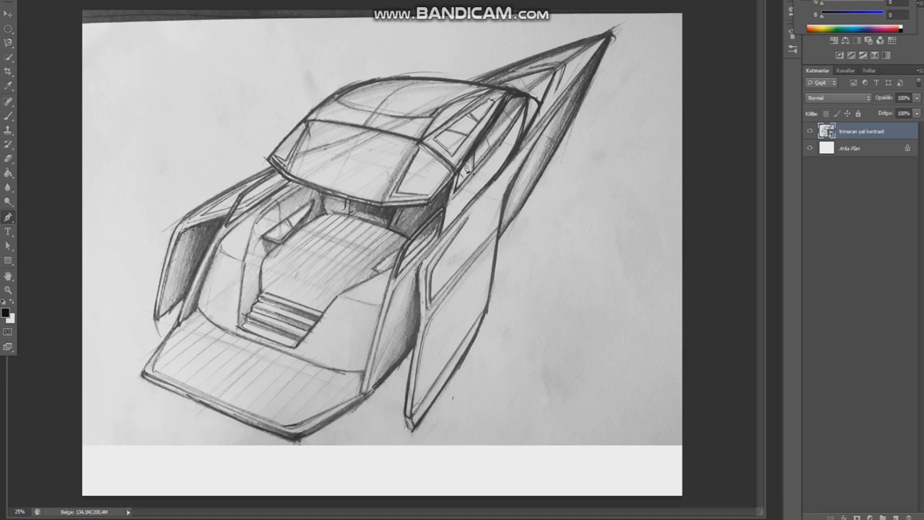
click(915, 99)
drag(915, 109, 878, 113)
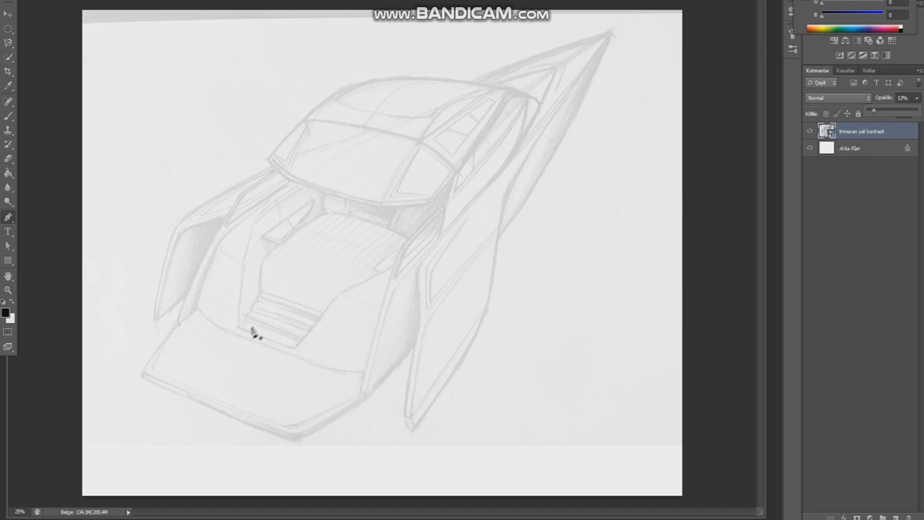
click(611, 40)
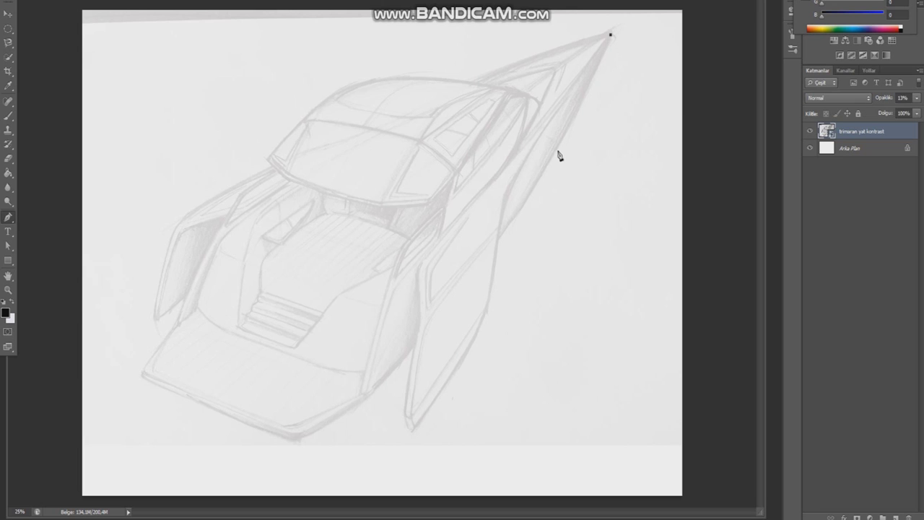
Start the hull path at the bow tip and trace down the upper hull edge.
mouse_move(557, 148)
mouse_down()
mouse_move(550, 158)
mouse_move(567, 143)
mouse_up()
click(520, 211)
drag(561, 147, 563, 162)
click(497, 240)
drag(497, 244, 490, 251)
drag(490, 255, 487, 257)
drag(524, 205, 526, 204)
click(526, 202)
Continue the path to the hull's lower end, then back up the inner edge and cabin side.
click(370, 394)
drag(370, 396, 368, 397)
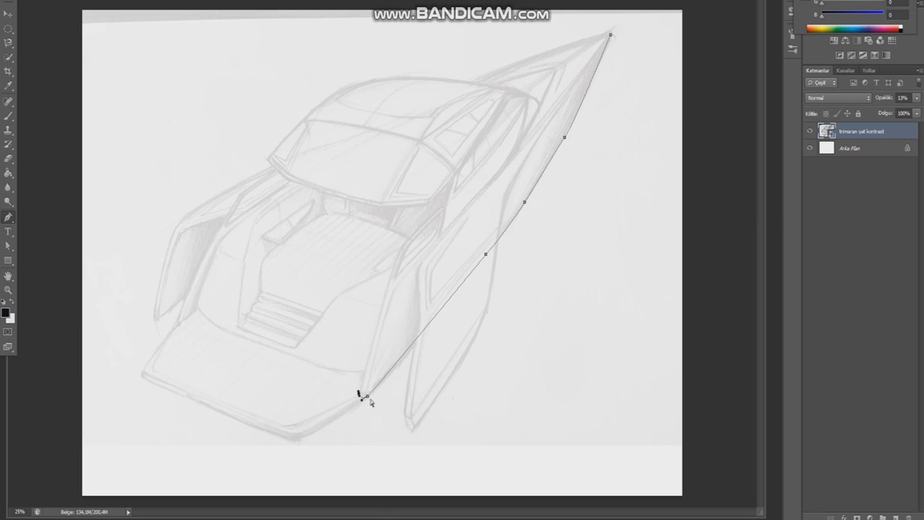
drag(366, 403, 365, 397)
click(419, 339)
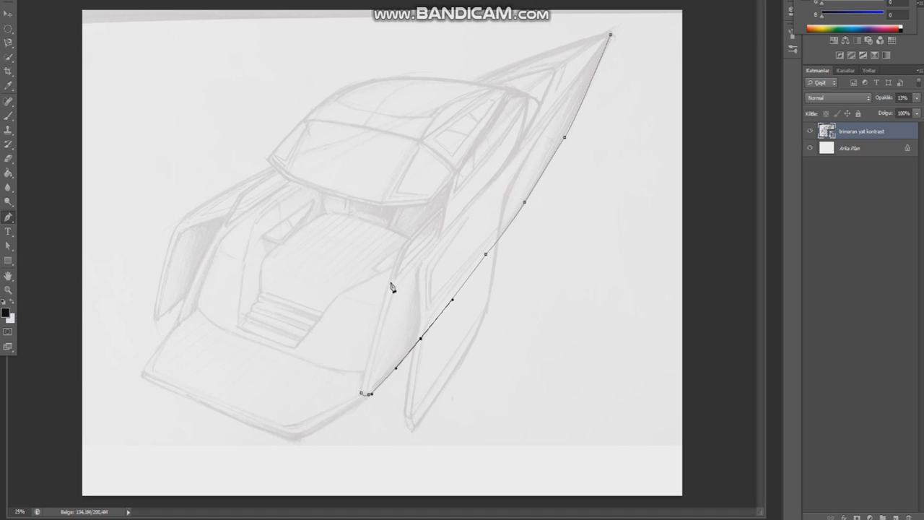
drag(389, 285, 394, 283)
click(439, 229)
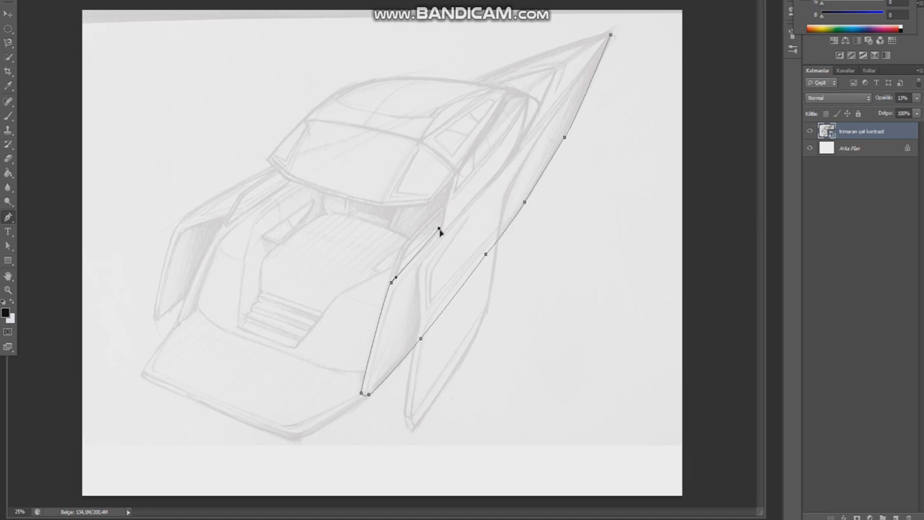
click(447, 184)
Trace along the cabin roof back to the tip, closing the hull outline.
drag(507, 101, 510, 85)
click(465, 79)
drag(556, 46, 561, 48)
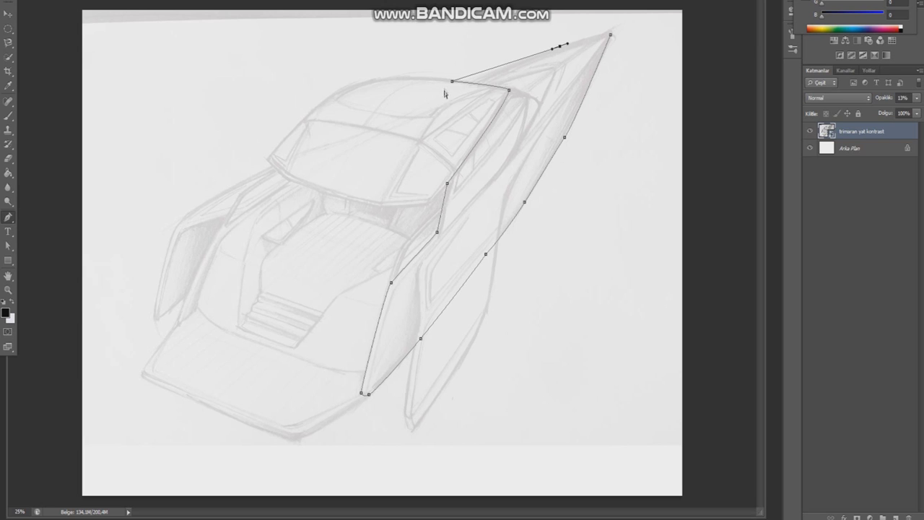
drag(452, 84, 459, 84)
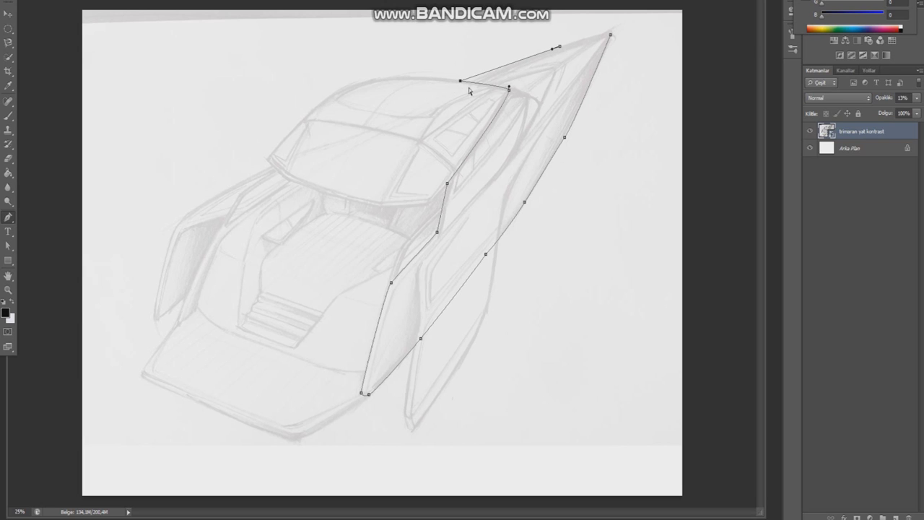
drag(609, 35, 606, 33)
click(609, 35)
right_click(546, 103)
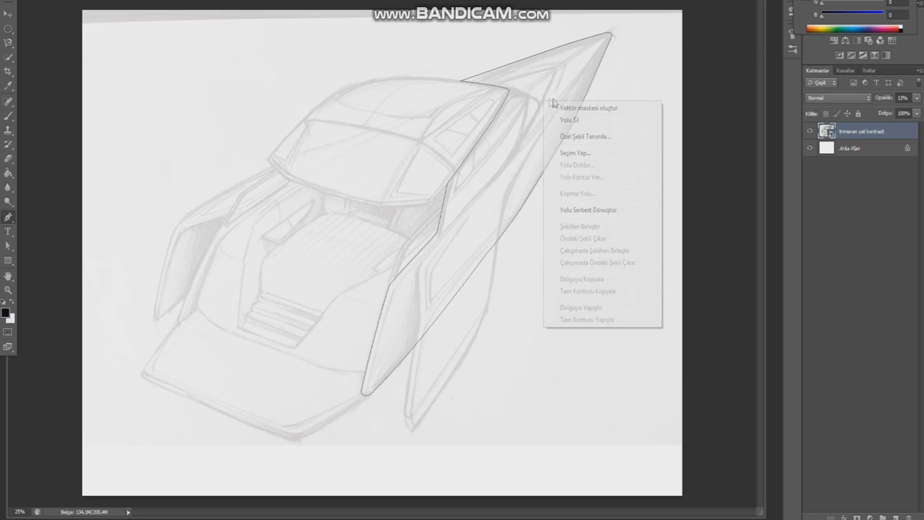
Turn the hull path into a selection and set the foreground colour to light grey c0c0c0.
click(582, 152)
click(525, 128)
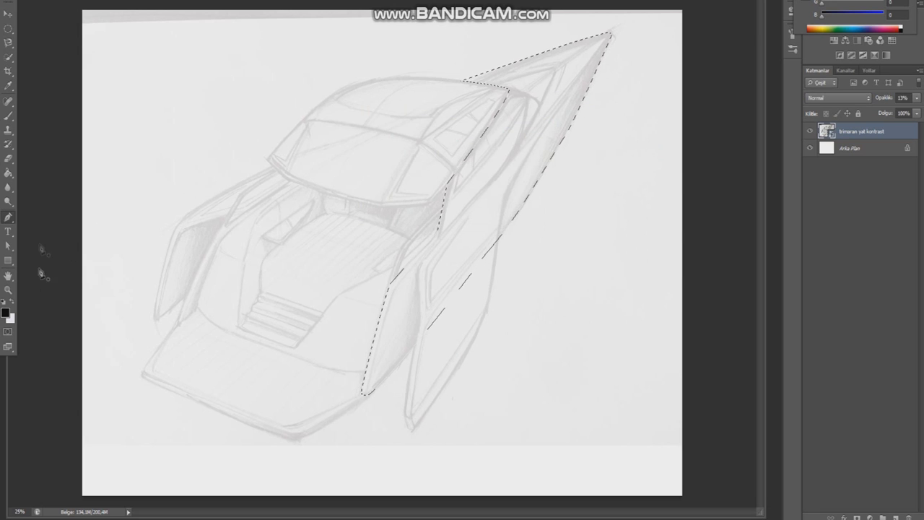
click(8, 173)
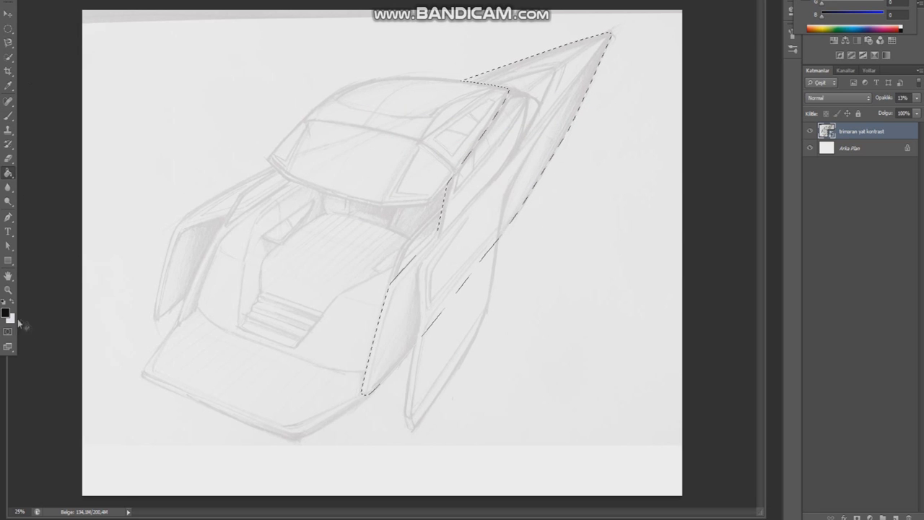
click(5, 312)
drag(127, 287, 99, 294)
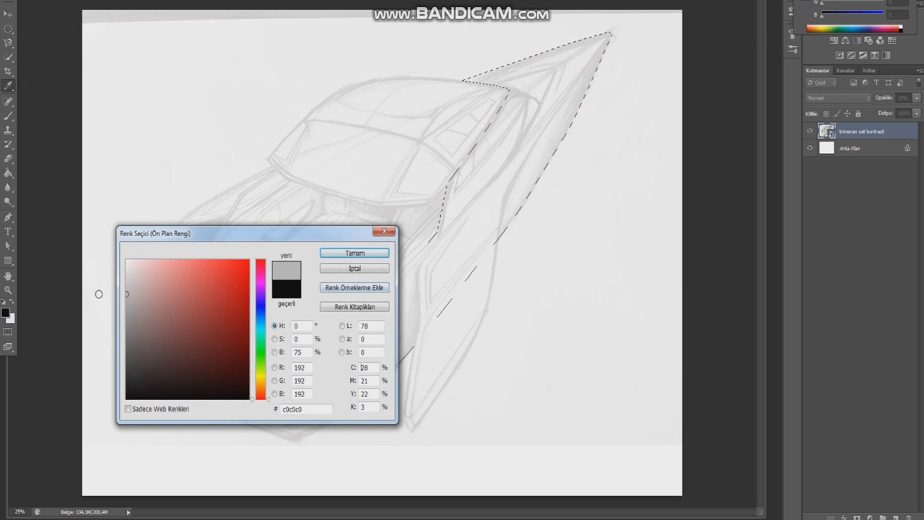
click(354, 252)
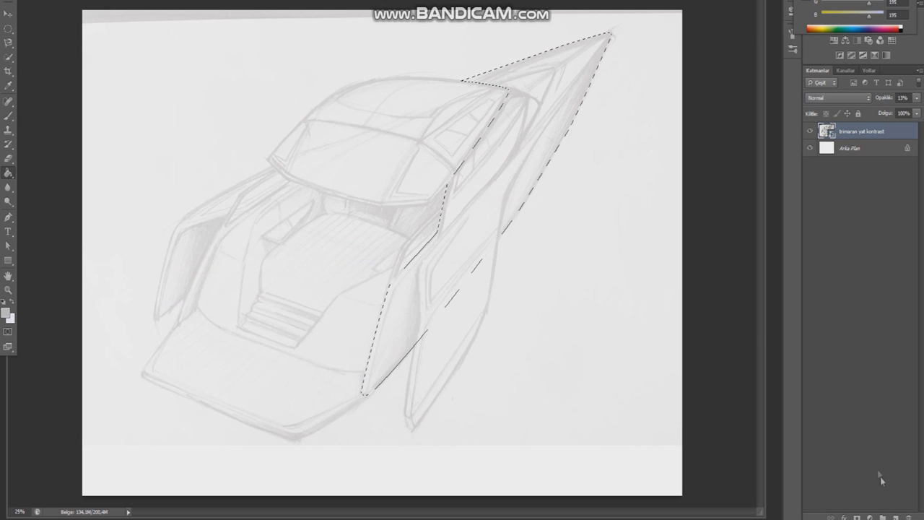
Fill the hull selection with grey on a new layer at 71% opacity.
click(895, 517)
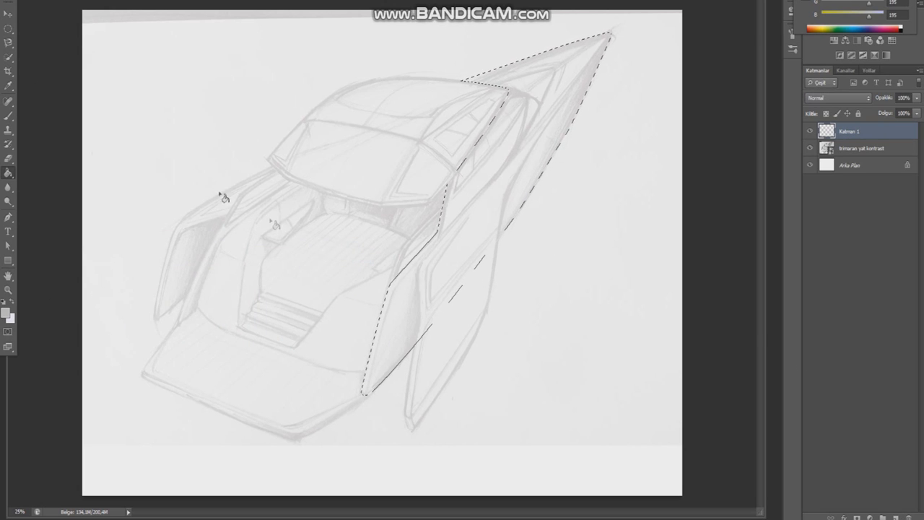
click(420, 322)
click(918, 111)
drag(918, 112, 909, 114)
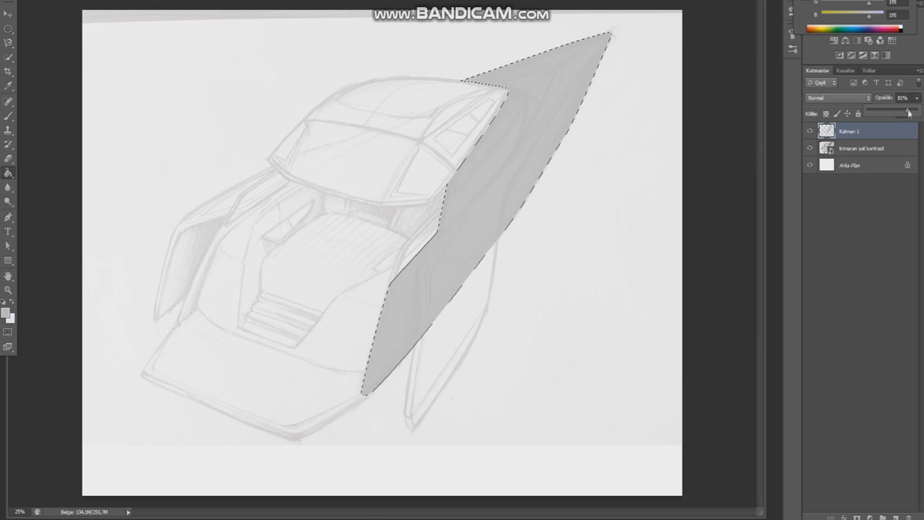
Add another empty layer and set up a black brush.
click(895, 517)
click(9, 311)
drag(180, 325, 134, 394)
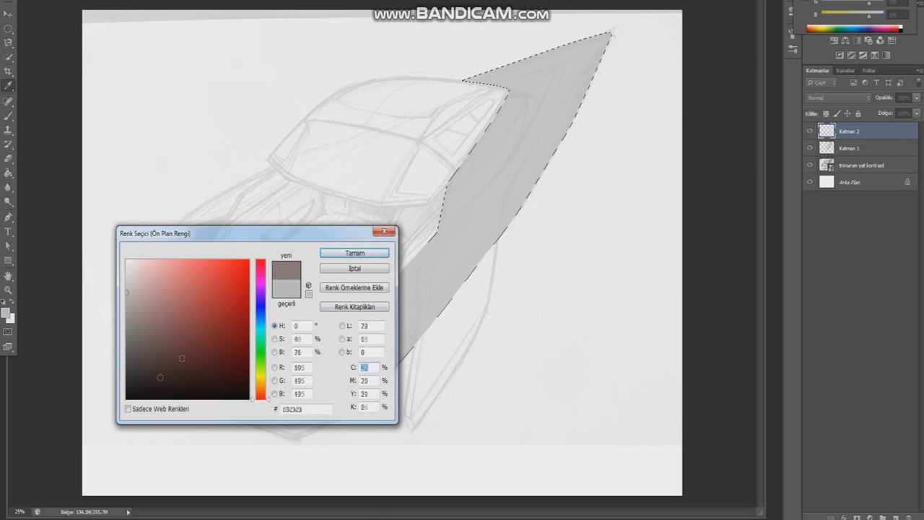
click(351, 254)
right_click(34, 16)
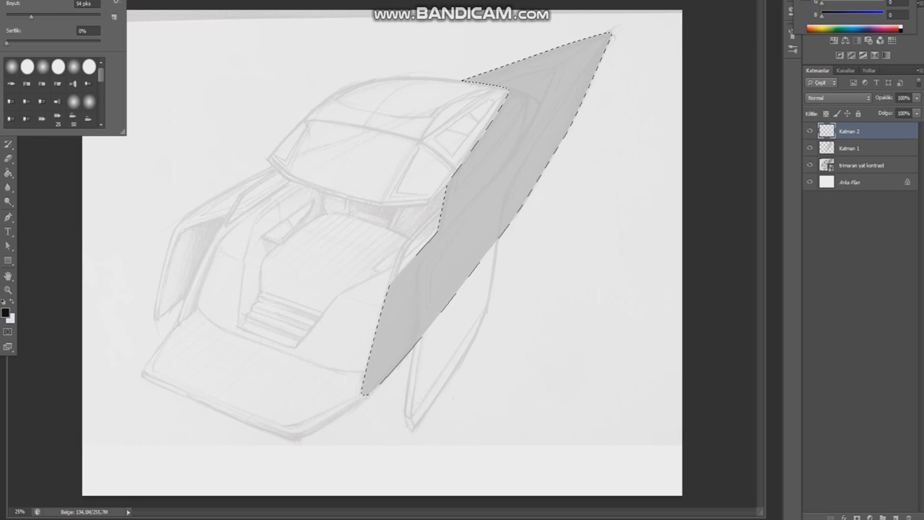
key(Return)
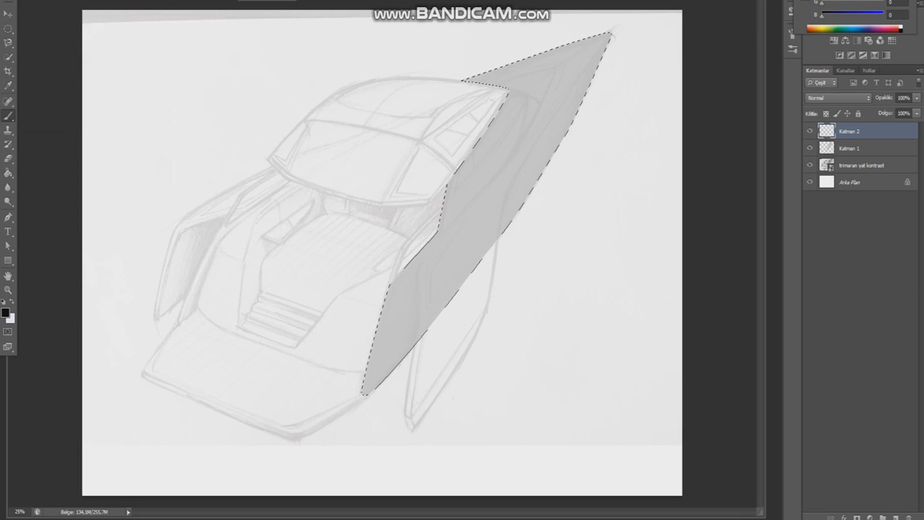
Airbrush soft black shading over the hull with a 339 px brush.
key(ctrl+d)
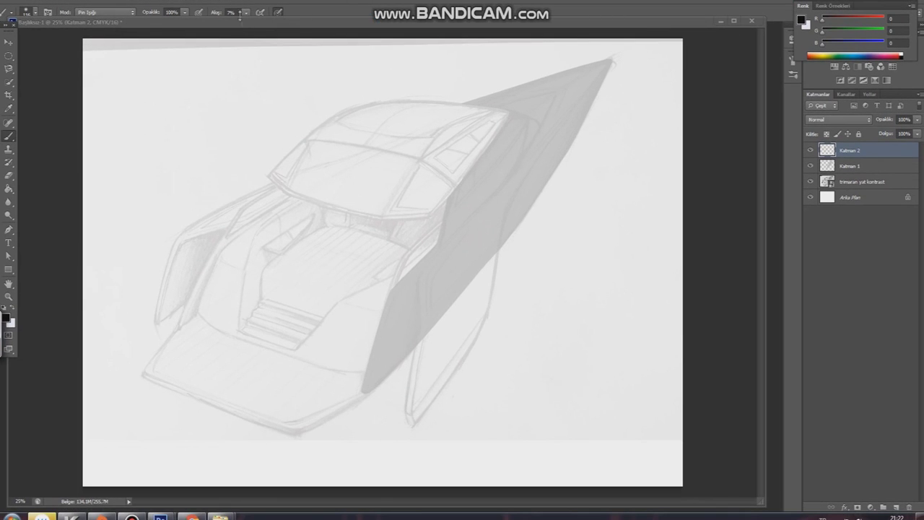
click(35, 12)
drag(64, 48, 69, 45)
drag(595, 83, 476, 285)
mouse_move(581, 109)
mouse_down()
mouse_move(553, 140)
mouse_move(588, 21)
mouse_move(345, 412)
mouse_move(615, 62)
mouse_move(585, 134)
mouse_move(375, 375)
mouse_move(519, 86)
mouse_move(589, 137)
mouse_move(404, 289)
mouse_move(592, 87)
mouse_move(376, 347)
mouse_move(112, 187)
mouse_up()
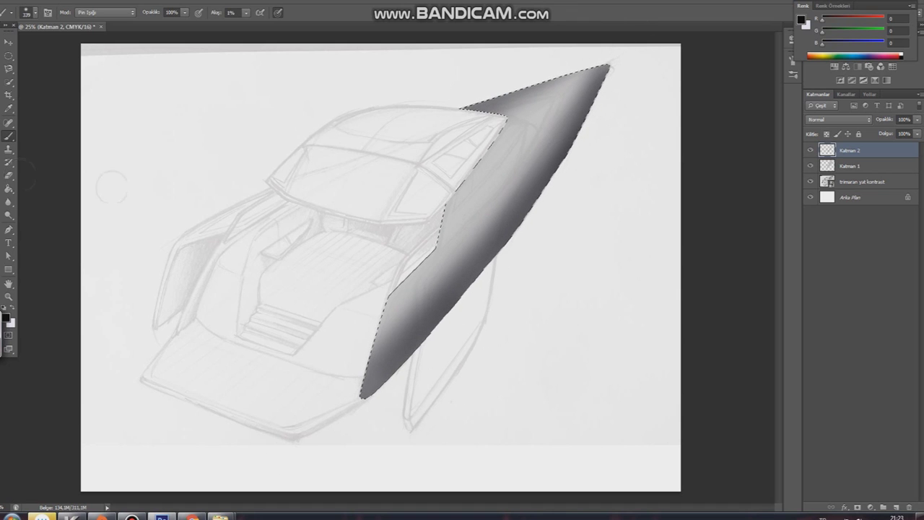
key(ctrl+d)
Raise Katman 1's grey fill opacity and add new layer Katman 3.
key(m)
click(849, 166)
click(917, 119)
drag(906, 135, 922, 135)
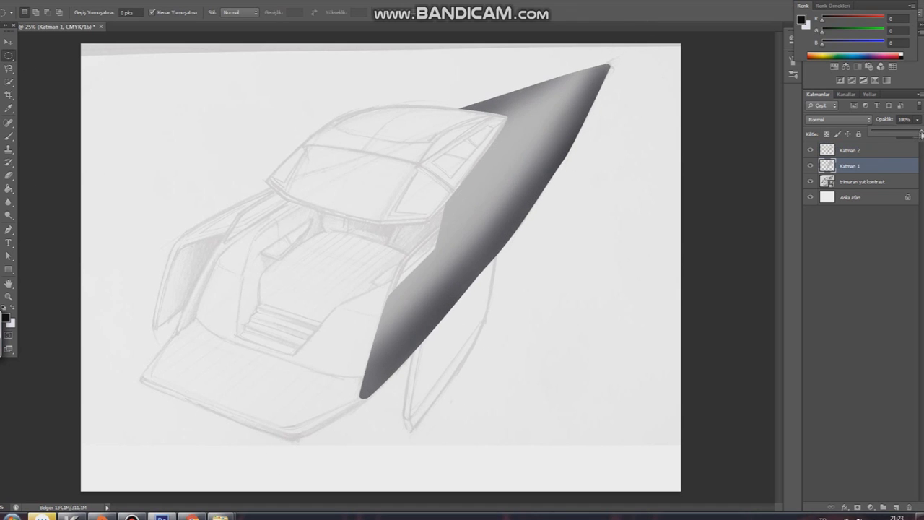
click(896, 508)
Trace a path over the lower hull side face and make it a selection.
key(p)
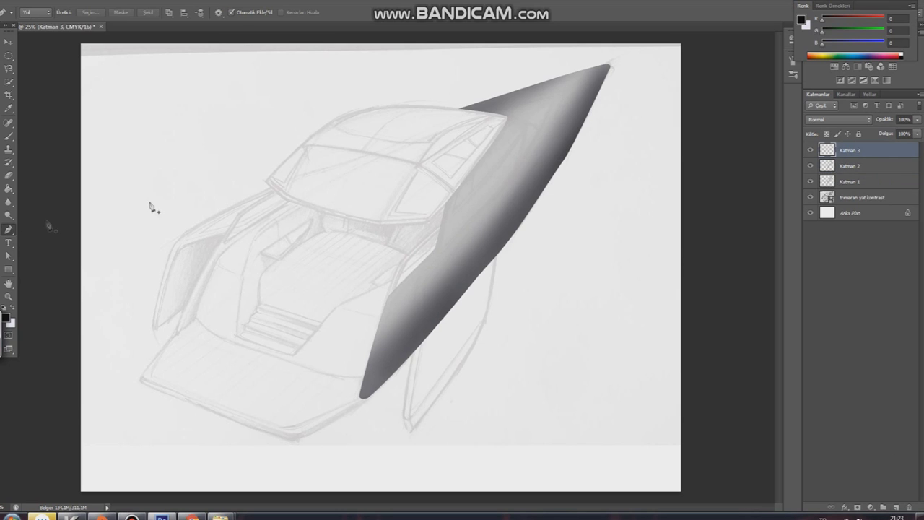
click(610, 67)
drag(520, 167, 507, 178)
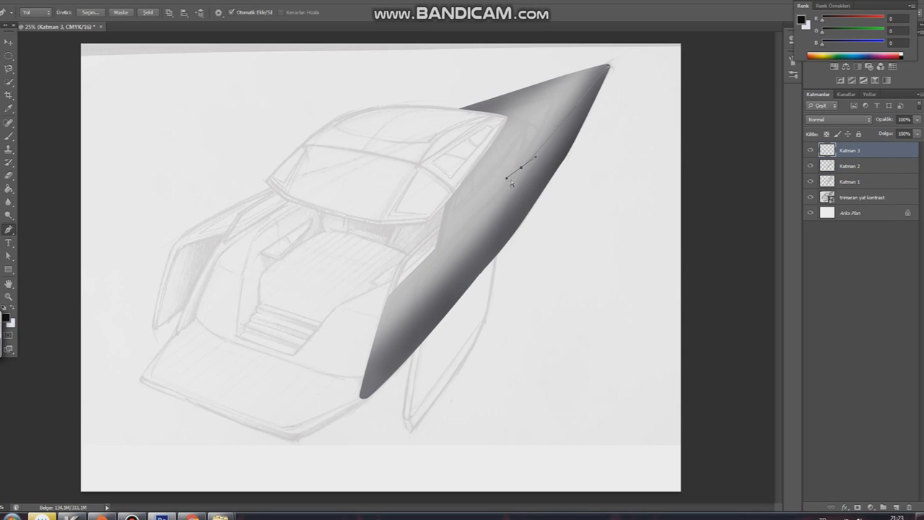
click(394, 299)
click(364, 391)
click(366, 394)
click(569, 155)
right_click(572, 123)
click(598, 181)
click(530, 145)
Brush dark shading along the lower hull edge, deselect, and add layer Katman 4.
key(b)
mouse_move(433, 260)
mouse_down()
mouse_move(336, 382)
mouse_move(367, 310)
mouse_up()
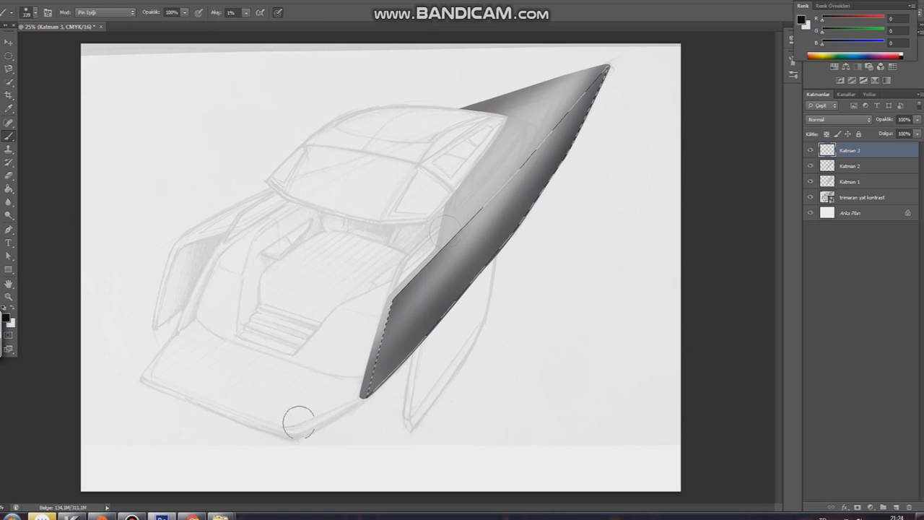
mouse_move(576, 90)
mouse_down()
mouse_move(592, 75)
mouse_move(354, 389)
mouse_move(537, 141)
mouse_up()
key(ctrl+d)
key(m)
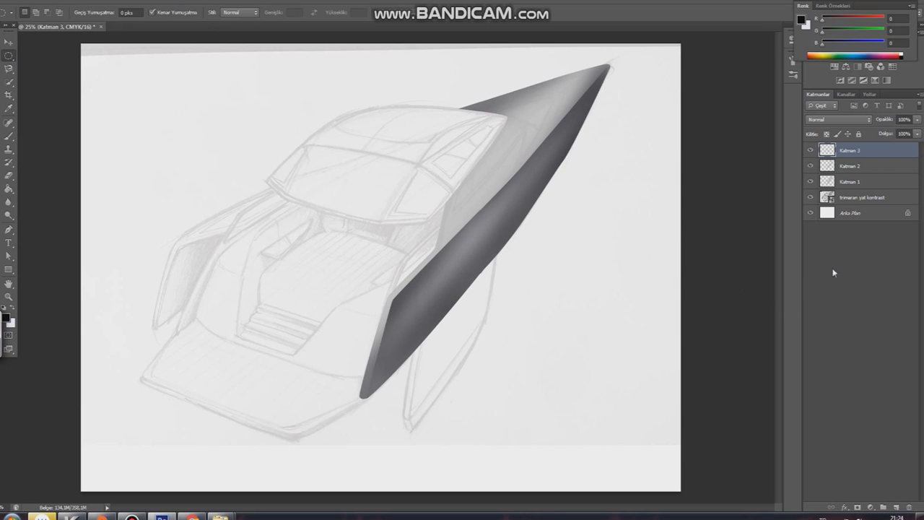
click(896, 507)
click(9, 229)
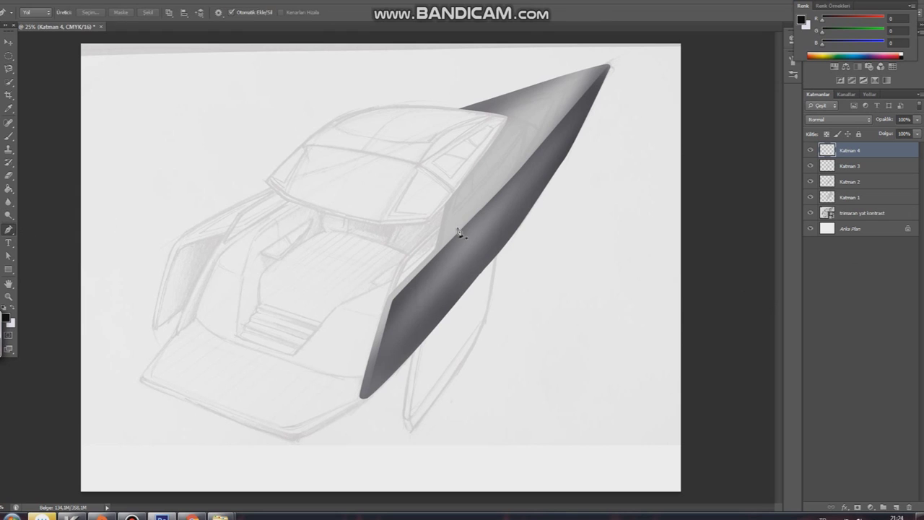
Trace a closed path around the cabin roof canopy and make it a selection.
click(427, 221)
drag(483, 156, 488, 149)
click(455, 108)
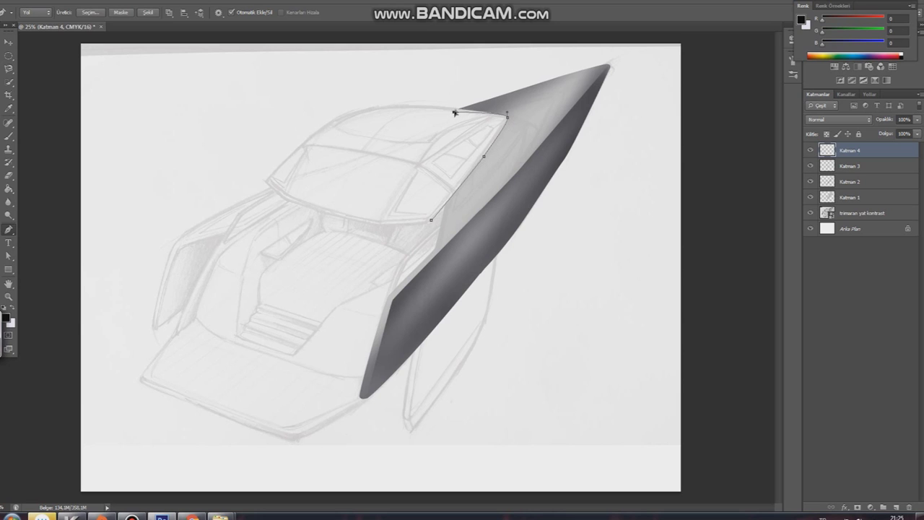
mouse_move(370, 108)
mouse_down()
mouse_move(353, 116)
mouse_move(379, 107)
mouse_up()
drag(304, 143, 365, 129)
drag(266, 181, 289, 203)
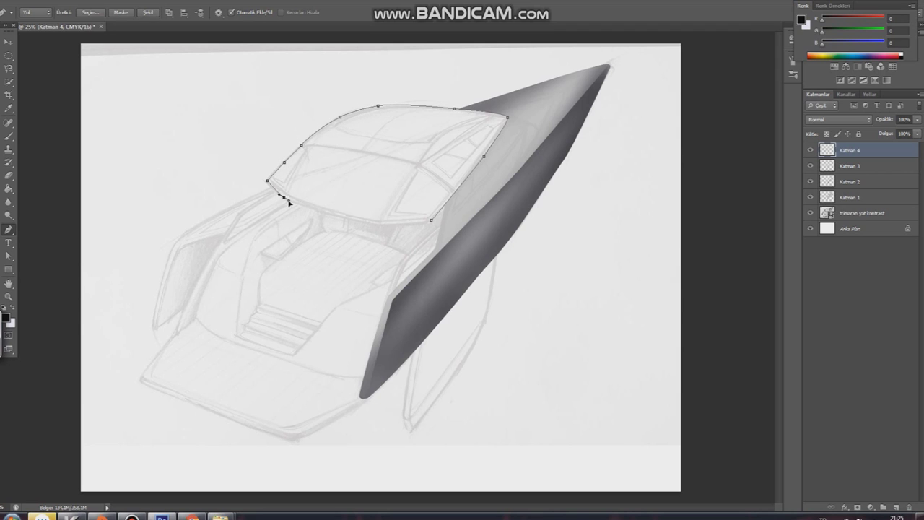
alt+click(268, 180)
drag(361, 221, 382, 227)
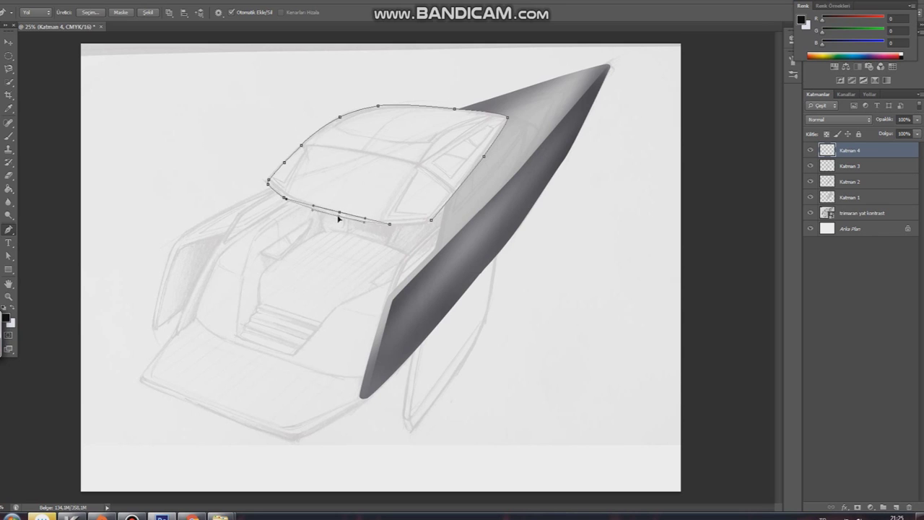
right_click(416, 152)
click(440, 199)
Airbrush dark shading across the canopy's top band and right edge, then add Katman 5.
key(b)
mouse_move(438, 99)
mouse_down()
mouse_move(479, 91)
mouse_move(413, 140)
mouse_move(283, 127)
mouse_move(433, 163)
mouse_move(361, 170)
mouse_up()
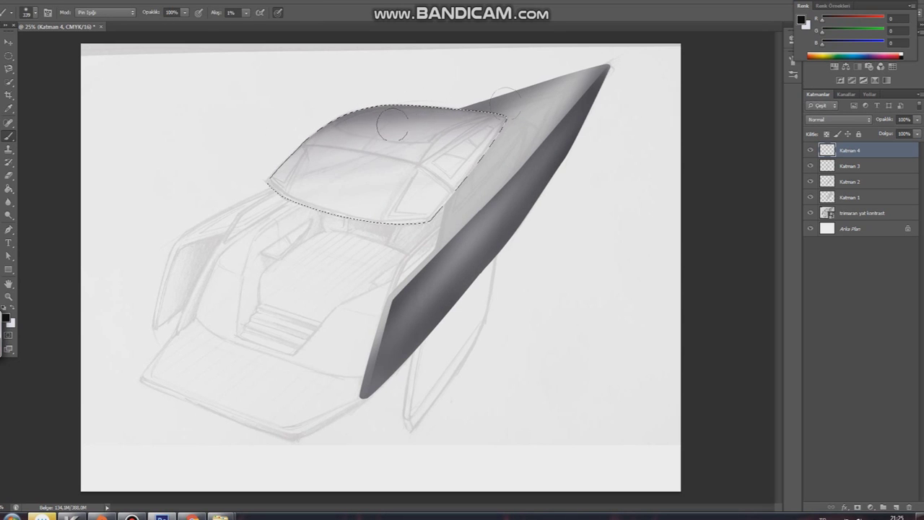
drag(311, 144, 477, 126)
drag(512, 102, 247, 149)
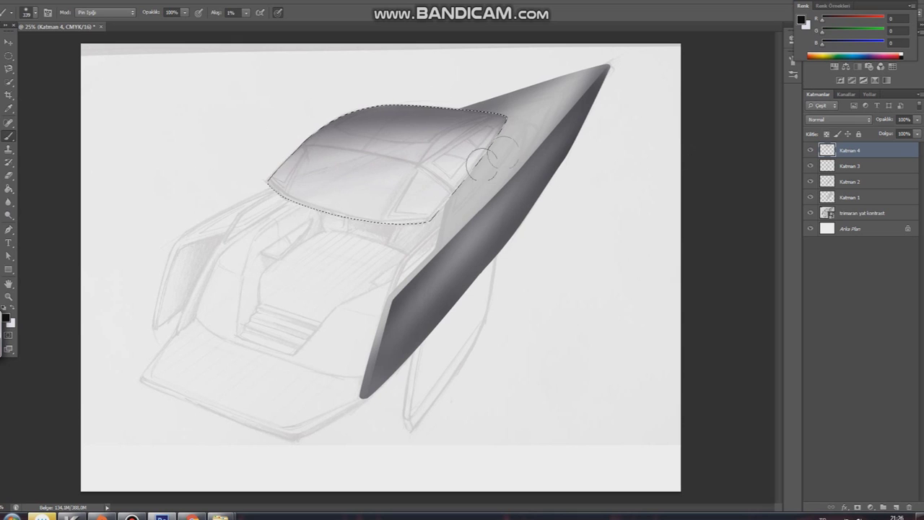
mouse_move(434, 86)
mouse_down()
mouse_move(217, 200)
mouse_move(455, 170)
mouse_up()
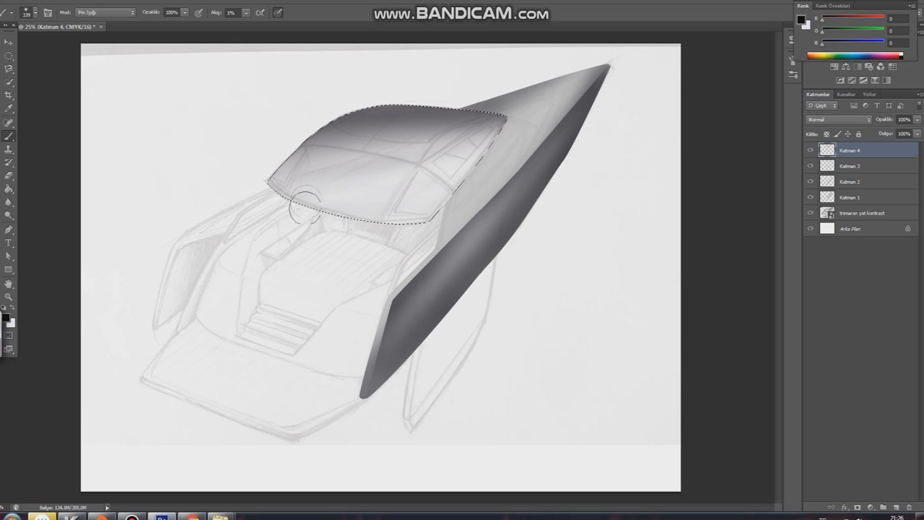
drag(436, 208, 455, 169)
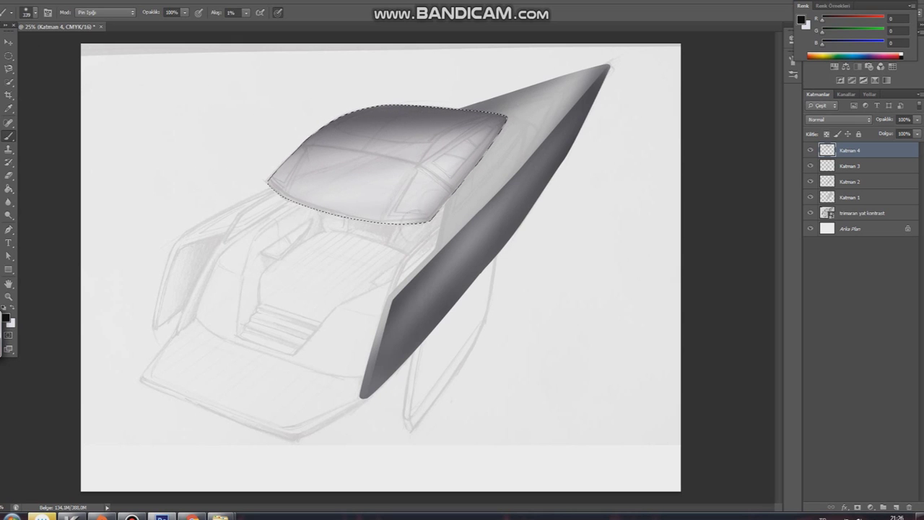
drag(434, 213, 480, 123)
key(ctrl+d)
key(ctrl+shift+alt+n)
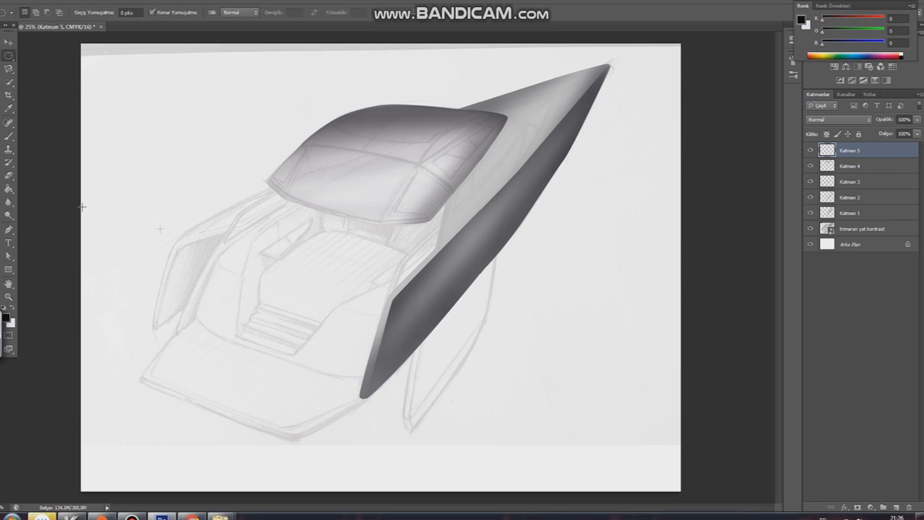
Undo the extra layer and add a new layer above Katman 3.
key(p)
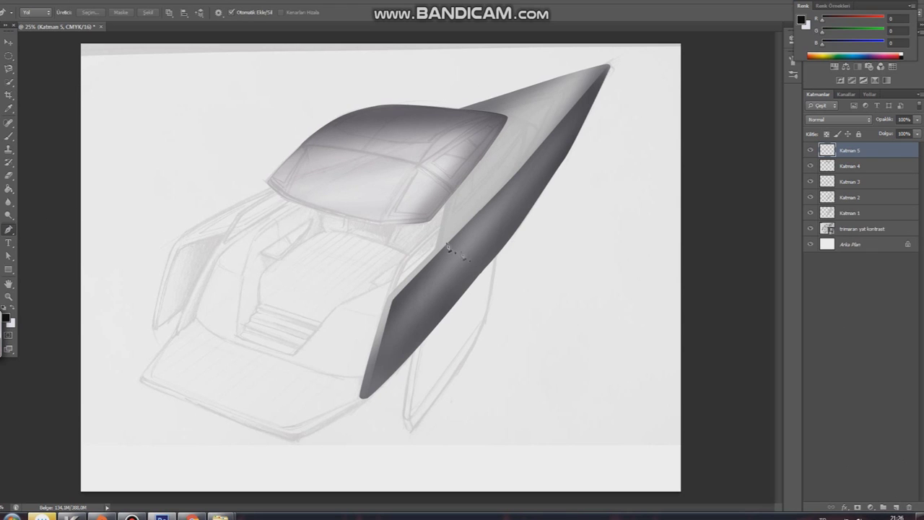
key(ctrl+z)
click(850, 166)
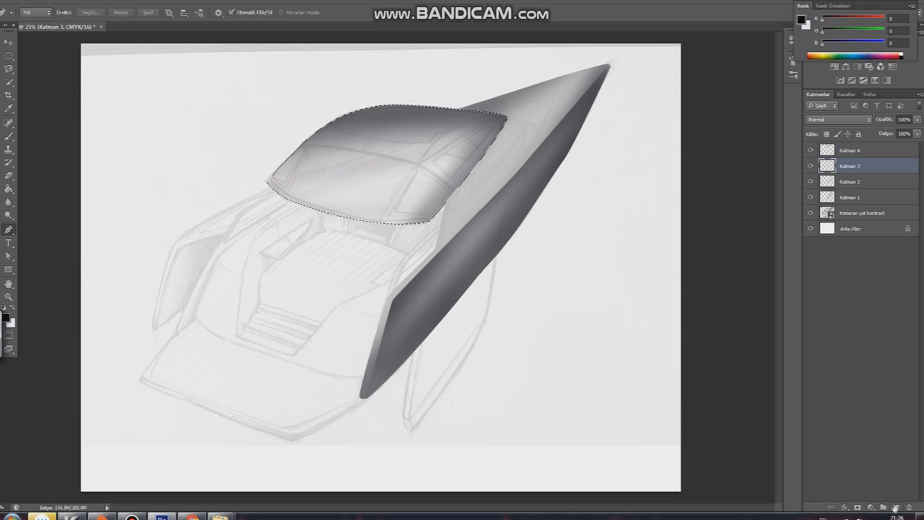
key(ctrl+shift+alt+n)
Fill the canopy selection with light grey 212.
click(614, 311)
click(6, 316)
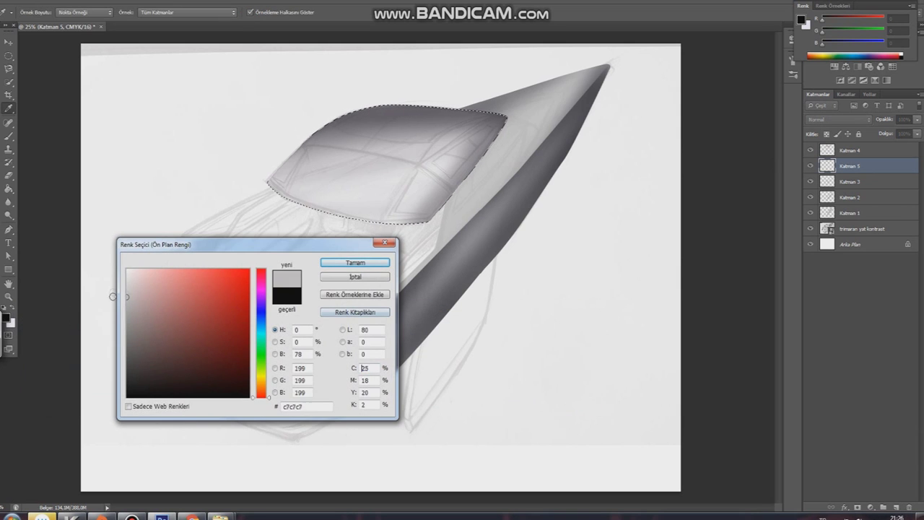
key(Return)
click(10, 188)
click(367, 206)
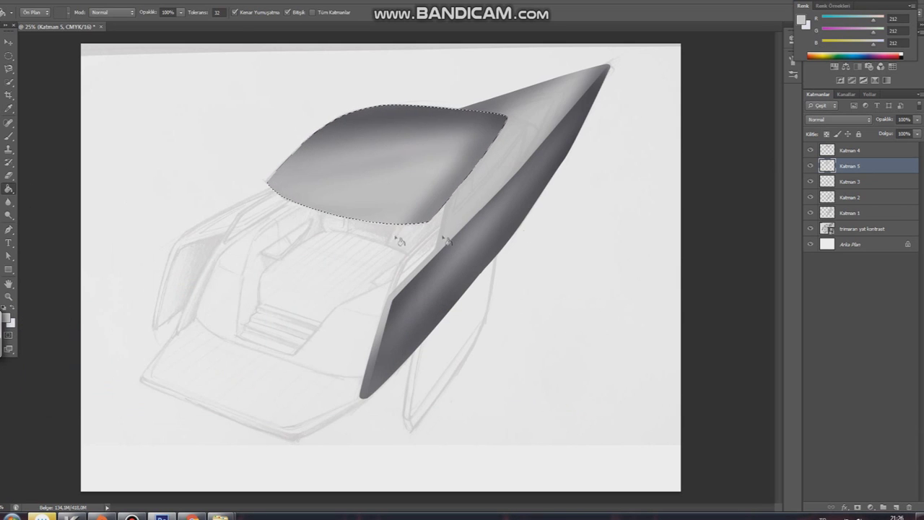
Brush pale bluish 239/242/255 highlights over the canopy on Katman 4.
key(alt+bracketright)
key(b)
drag(440, 184, 455, 209)
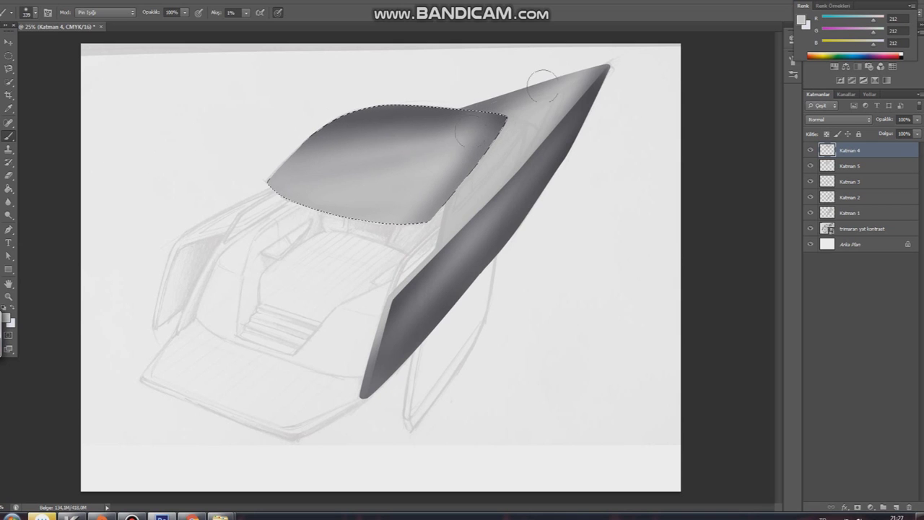
click(13, 311)
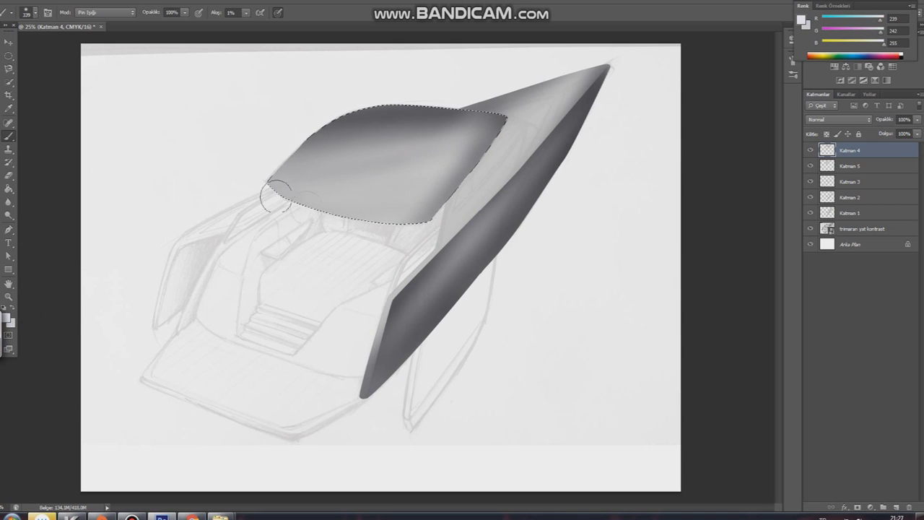
drag(378, 213, 361, 176)
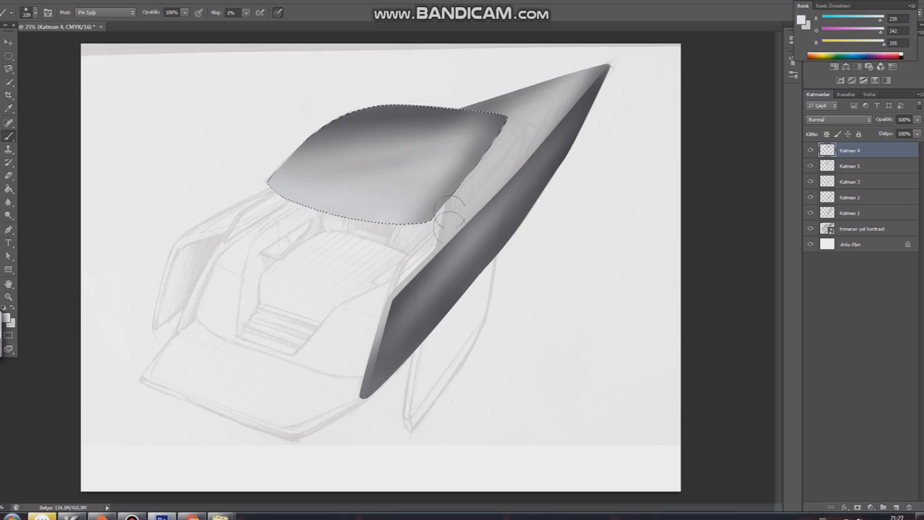
click(810, 166)
right_click(845, 167)
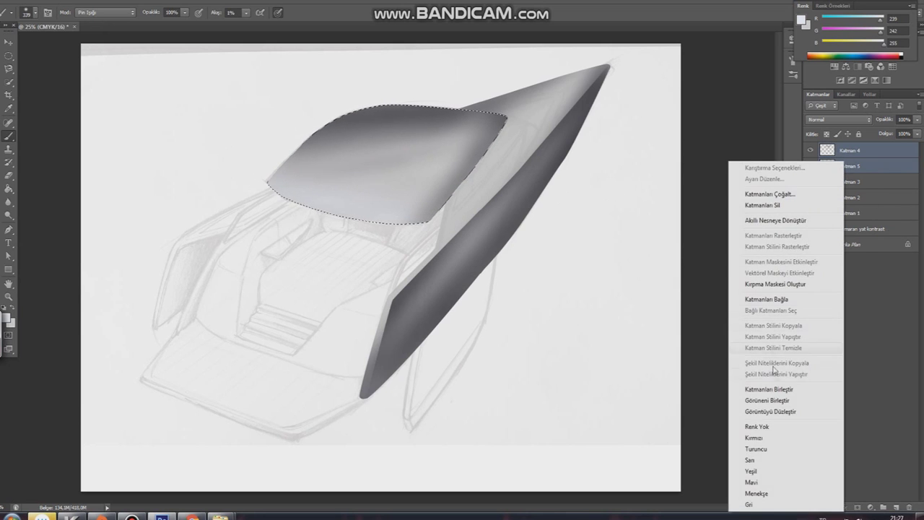
Merge the two canopy layers, fade the canopy to 69% opacity, and add a new layer.
click(765, 189)
click(8, 56)
key(ctrl+d)
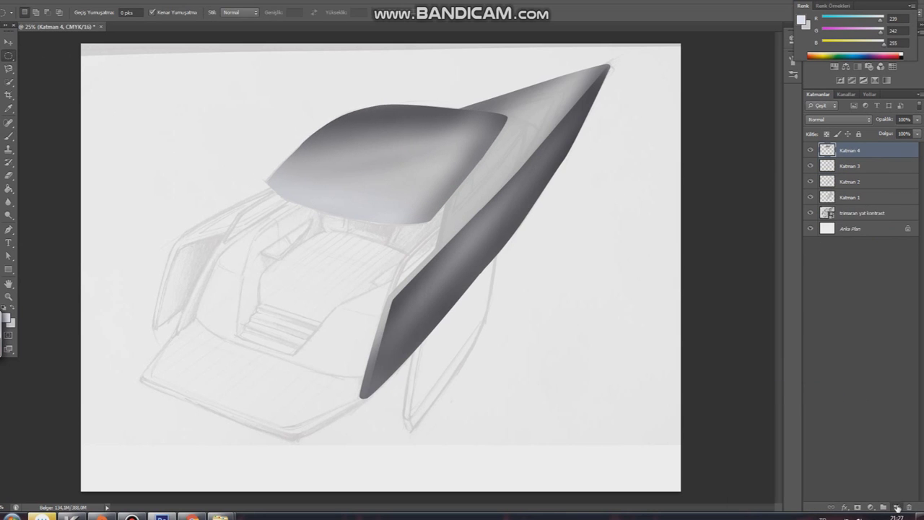
click(897, 508)
click(9, 230)
click(852, 165)
drag(917, 119, 906, 133)
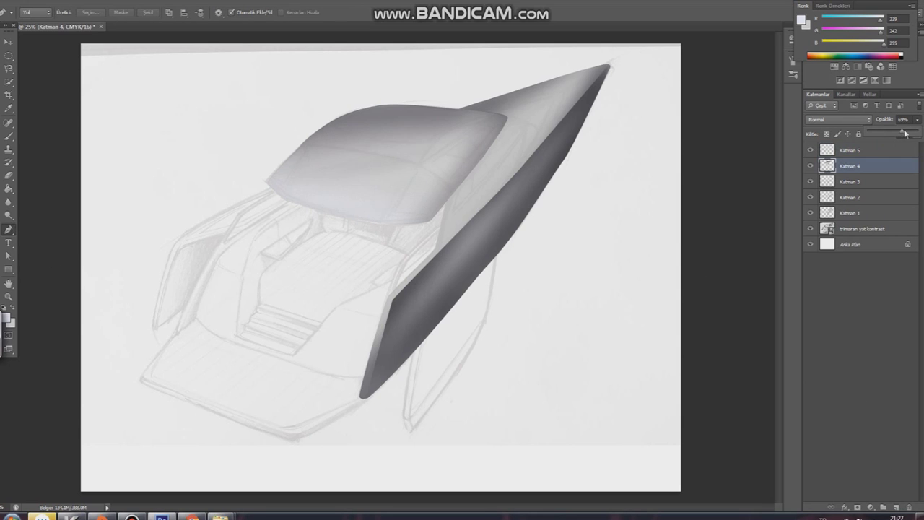
key(alt+bracketright)
Outline the side window on the cabin's right flank and make it a selection.
click(498, 121)
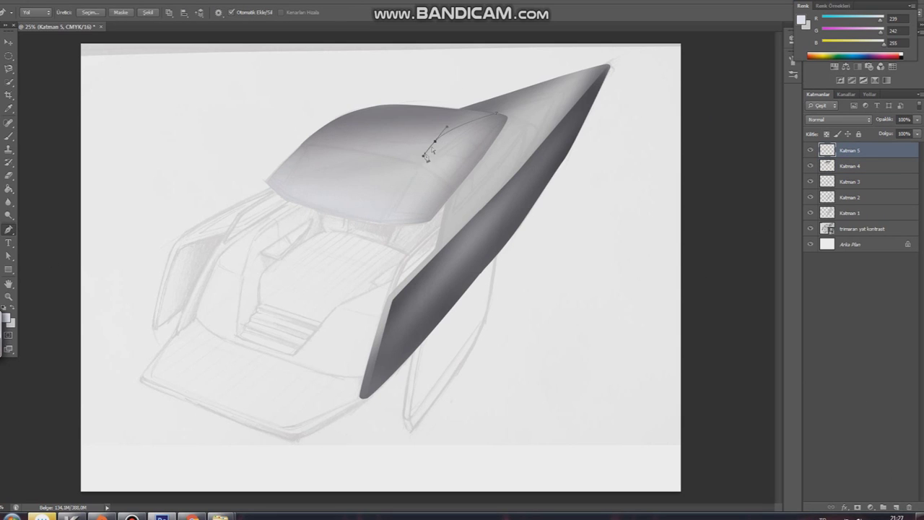
drag(415, 174, 417, 182)
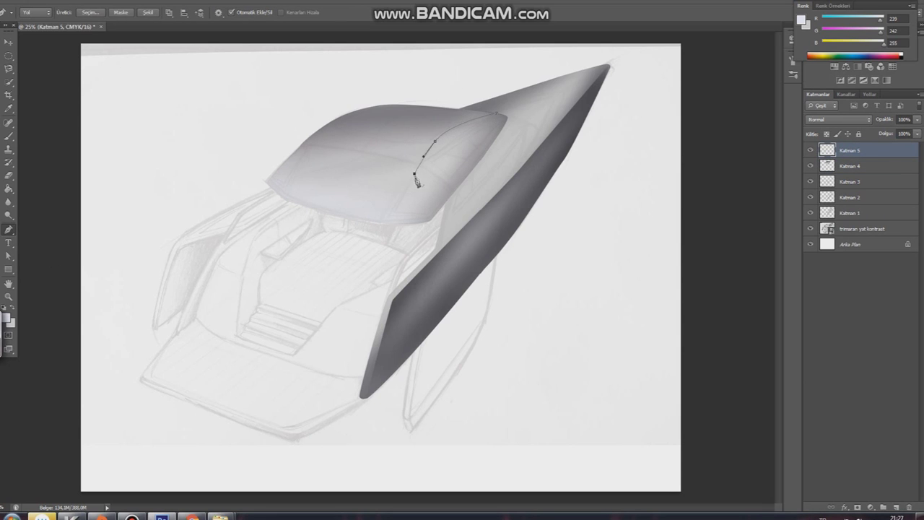
click(387, 221)
ctrl+click(411, 180)
drag(387, 221, 429, 218)
right_click(453, 136)
click(495, 177)
click(532, 141)
Brush the side window selection dark with black, then deselect.
key(b)
click(37, 15)
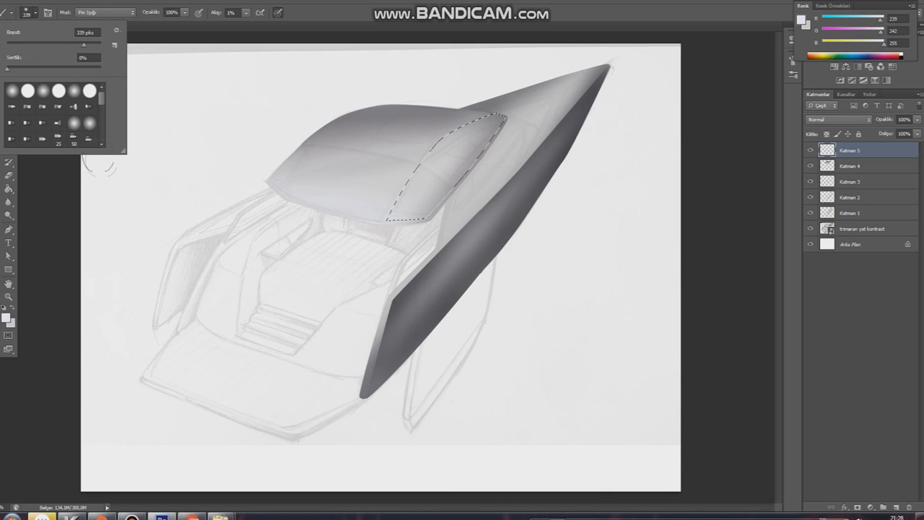
click(7, 317)
click(127, 396)
click(343, 264)
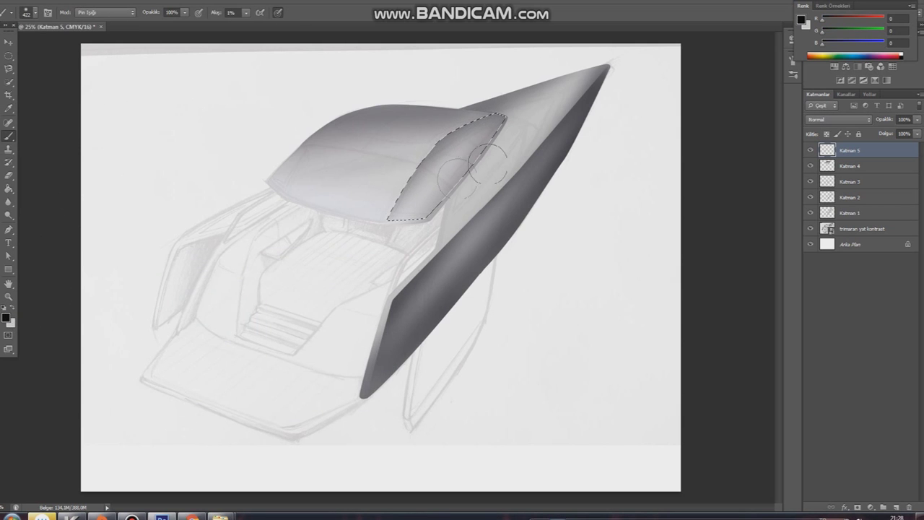
key(ctrl+d)
key(m)
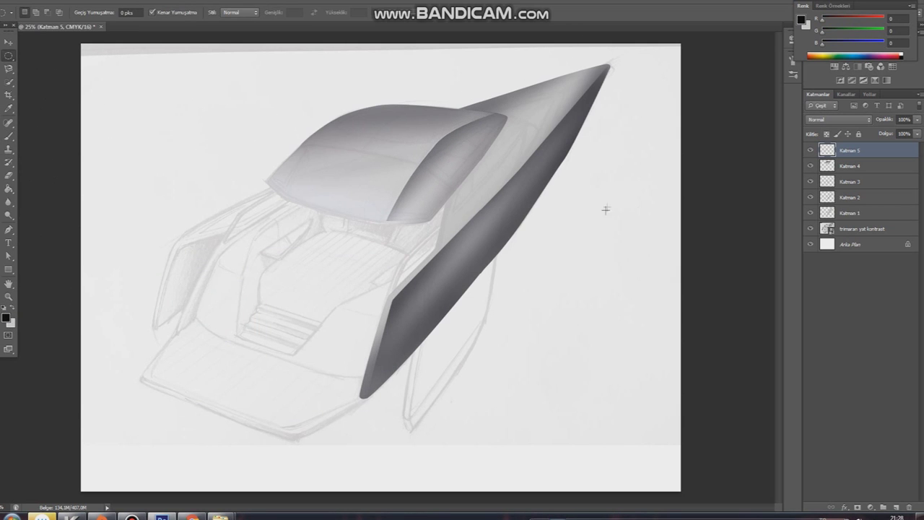
Reload the side window selection on new layer Katman 6 and set white as the painting colour.
key(p)
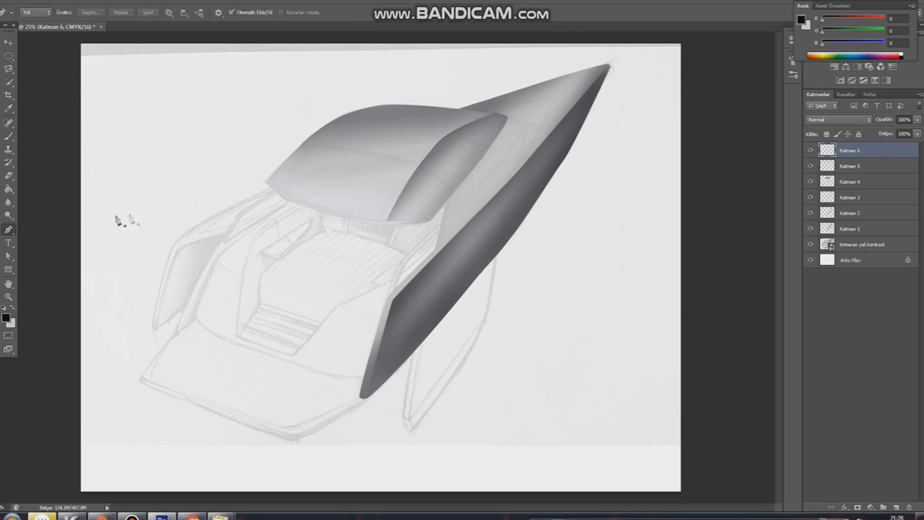
key(ctrl+Return)
click(896, 508)
key(m)
key(x)
click(7, 317)
click(125, 270)
click(355, 264)
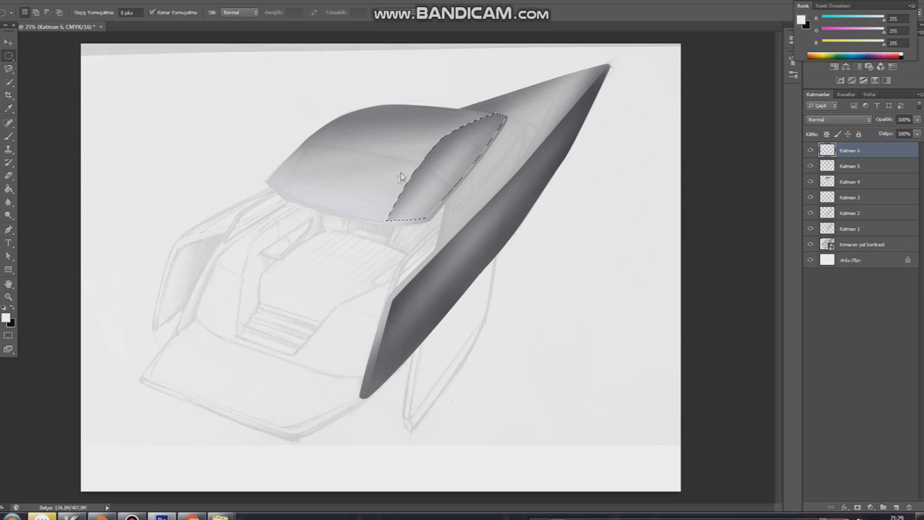
Stroke the window selection in white, replacing a too-strong first outline with a softer one.
right_click(395, 176)
click(419, 325)
text(30)
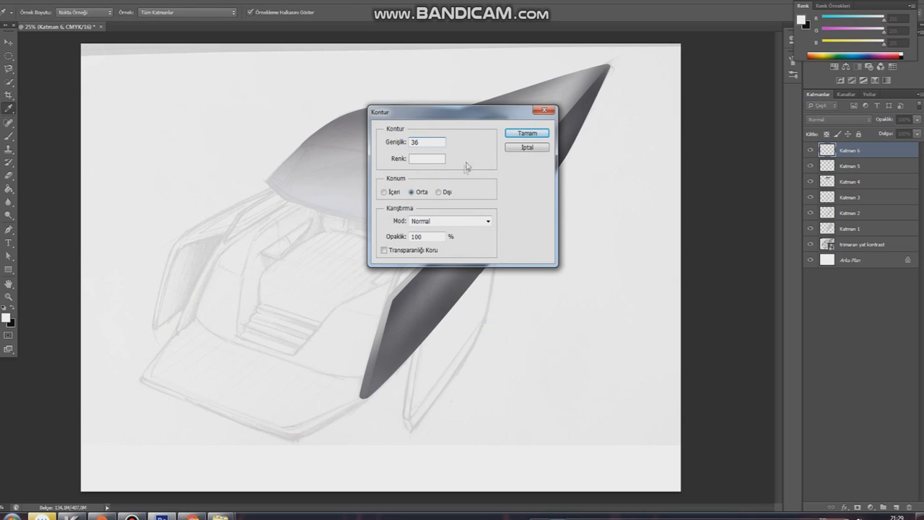
click(527, 132)
key(ctrl+z)
right_click(224, 199)
click(250, 355)
click(414, 236)
key(Return)
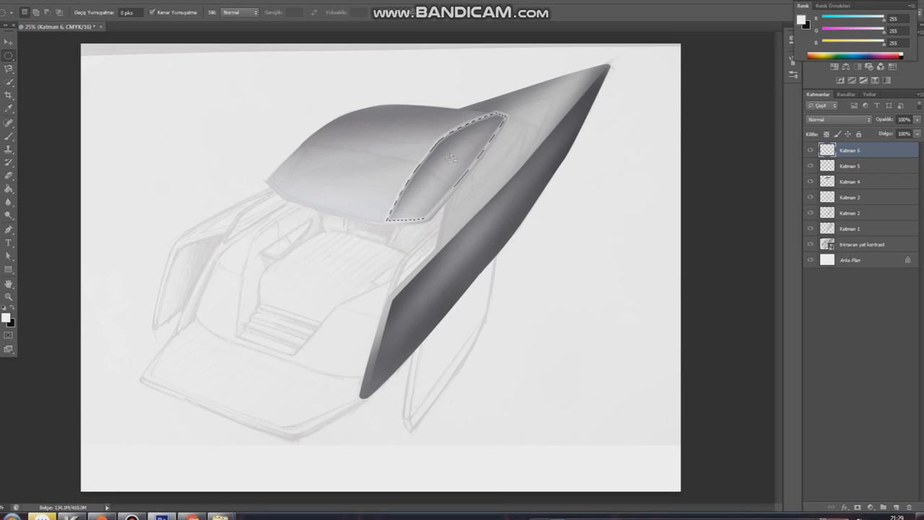
Apply the 36 px white edge stroke at 35% opacity, then deselect the window.
right_click(448, 163)
click(477, 300)
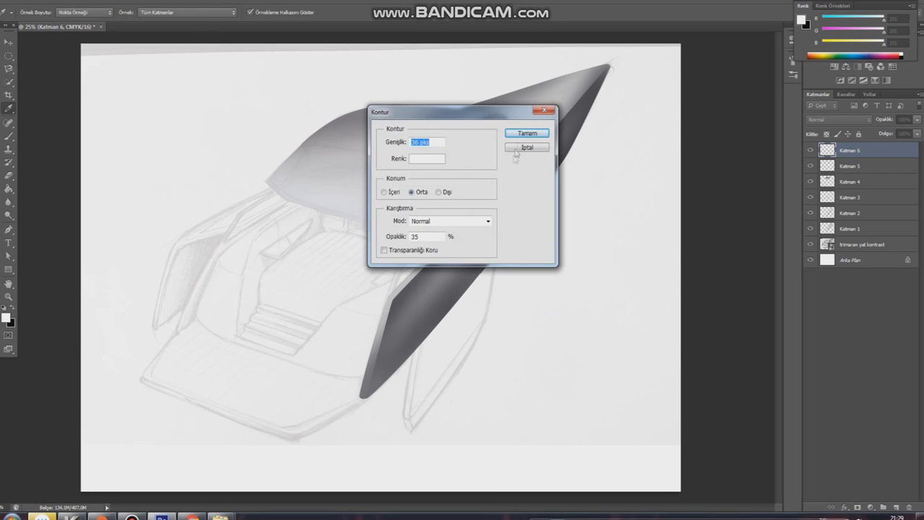
click(539, 131)
right_click(531, 134)
click(535, 131)
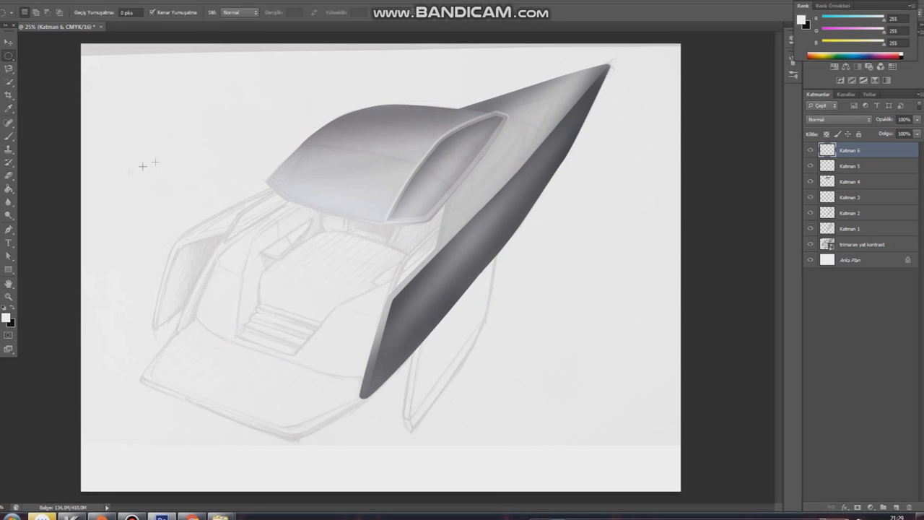
drag(171, 156, 11, 175)
click(424, 191)
Lightly erase the window edge with the Eraser at 1–7% flow, then add layer Katman 7.
key(e)
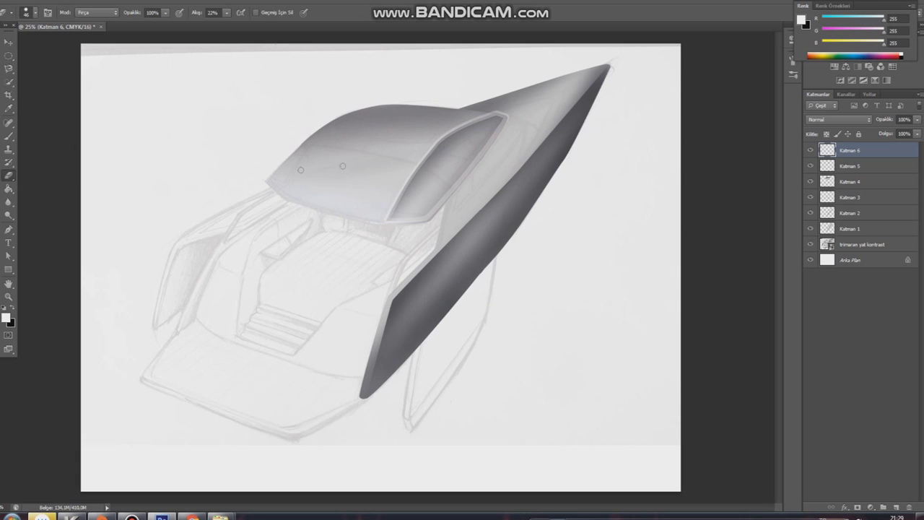
right_click(60, 91)
key(shift+0)
key(shift+1)
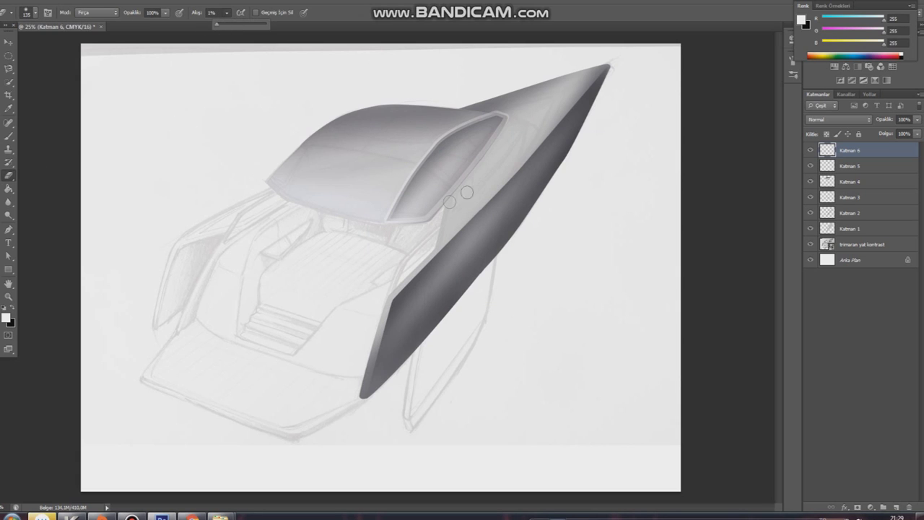
key(shift+0)
key(shift+7)
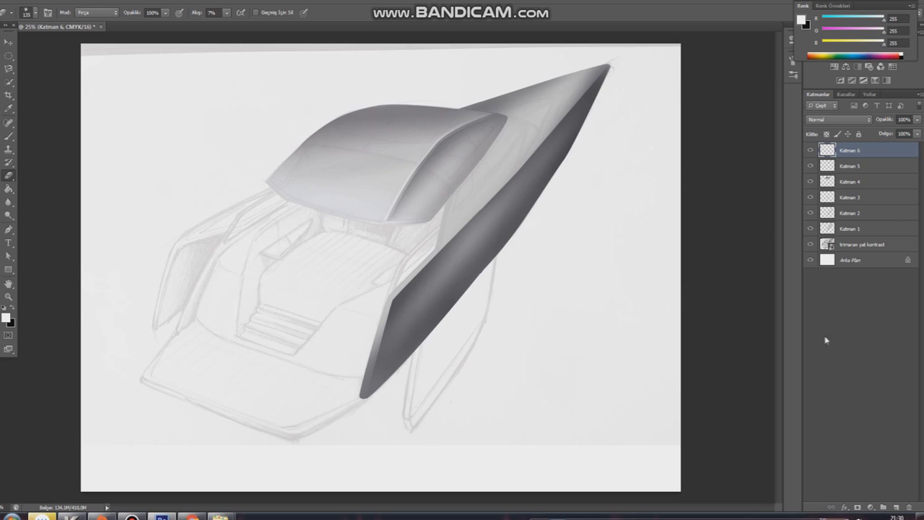
click(896, 508)
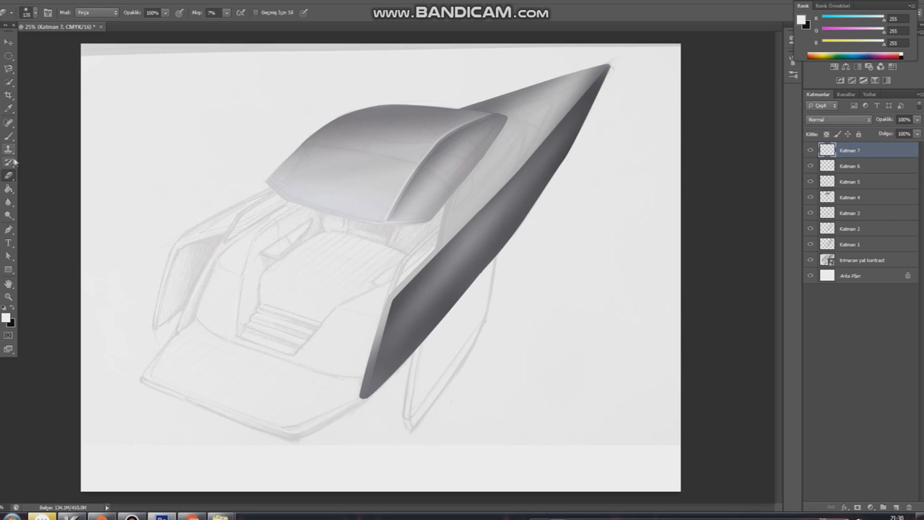
Merge the cabin roof layers Katman 4–6 into one layer named tavn.
click(9, 230)
click(810, 166)
click(810, 165)
click(810, 197)
click(811, 198)
click(856, 199)
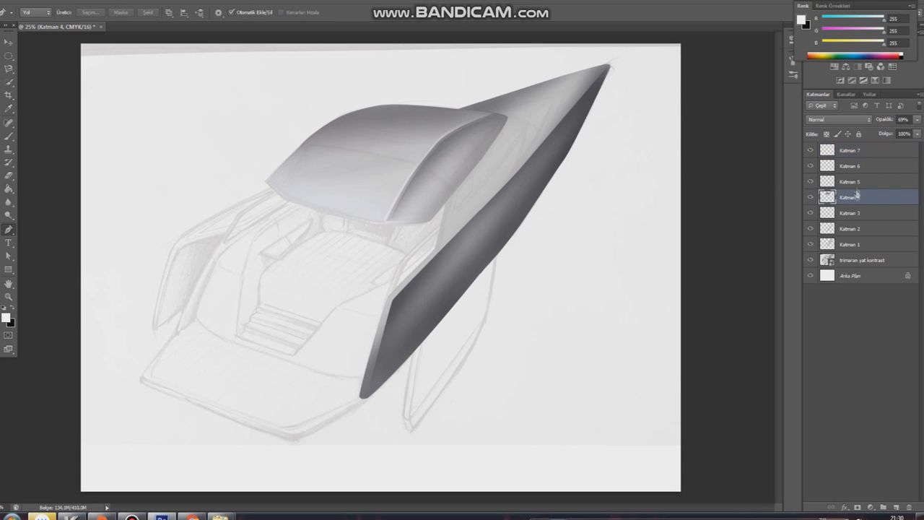
shift+click(861, 165)
right_click(860, 165)
click(785, 389)
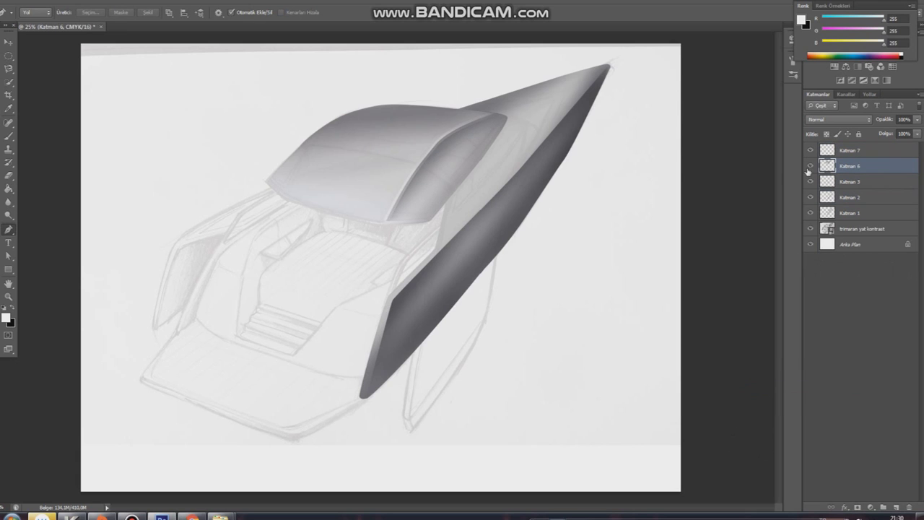
double_click(853, 166)
text(tavn)
click(814, 150)
Add a layer above Katman 3, discard a test hull path, and add a layer above the sketch.
click(856, 181)
click(894, 509)
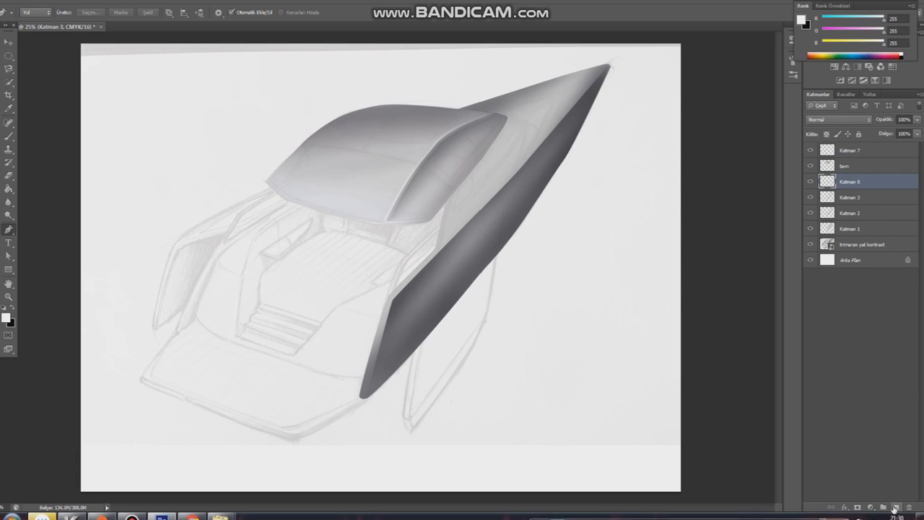
click(444, 203)
click(437, 251)
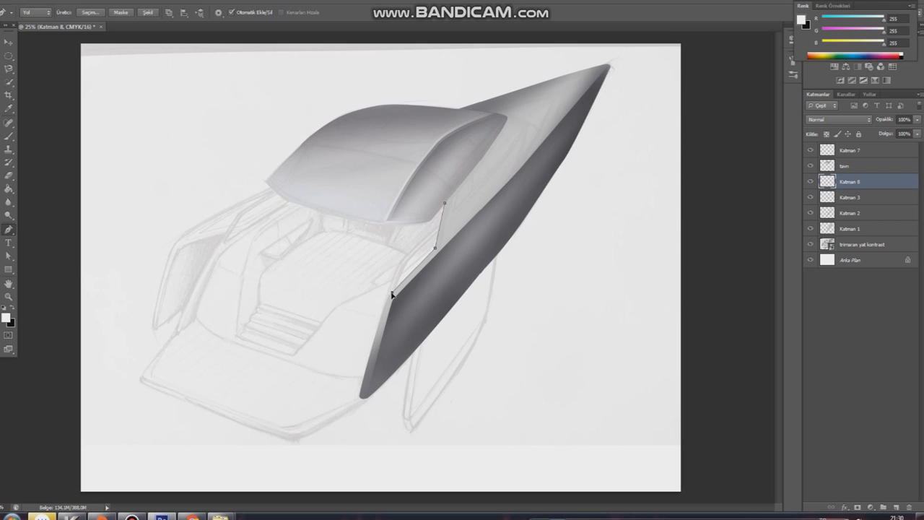
key(Escape)
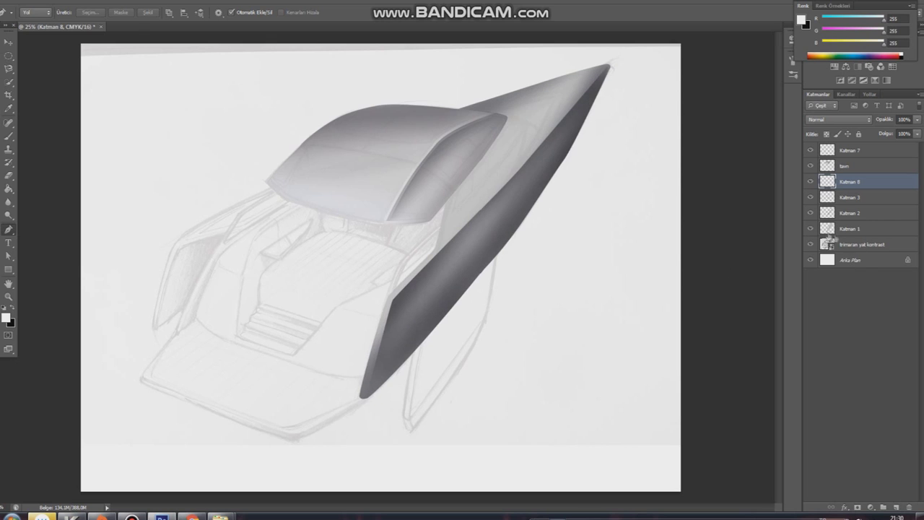
click(858, 245)
click(896, 508)
Trace the deck outline with the Pen from the hull tip along its bottom and left side.
click(366, 382)
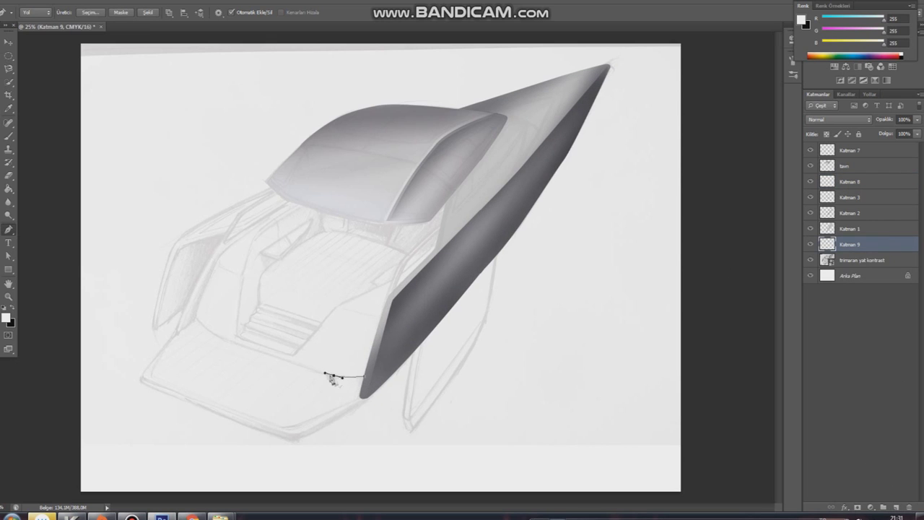
click(225, 338)
drag(224, 338, 225, 344)
drag(318, 374, 306, 370)
click(255, 352)
drag(254, 352, 261, 356)
click(216, 261)
drag(219, 265, 227, 247)
Run the outline along the cabin roof edge, close it, and convert the path to a selection.
click(286, 207)
ctrl+click(223, 253)
drag(225, 250, 221, 254)
drag(363, 223, 436, 226)
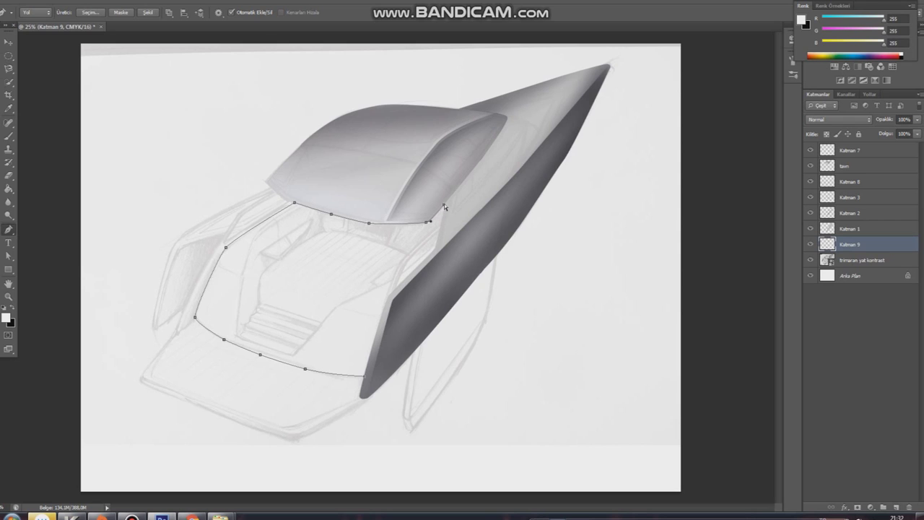
click(365, 371)
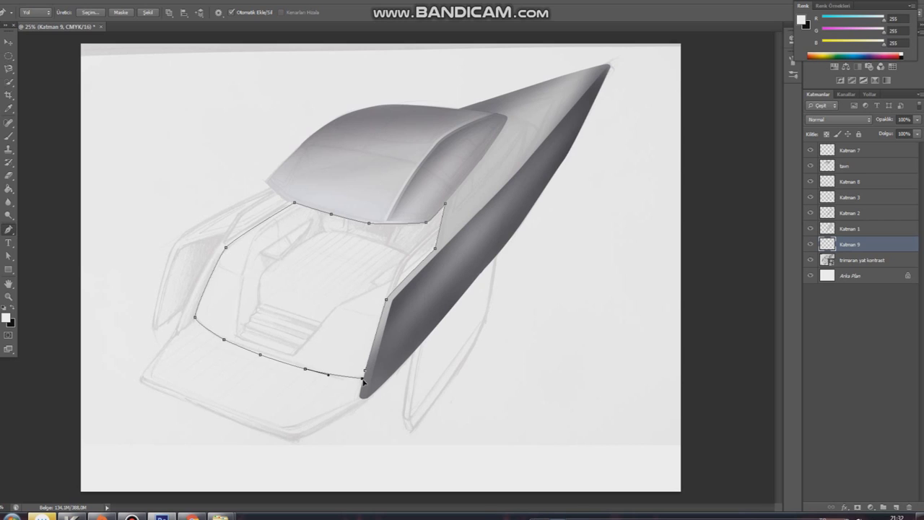
drag(365, 383, 380, 389)
right_click(366, 388)
click(374, 203)
key(Return)
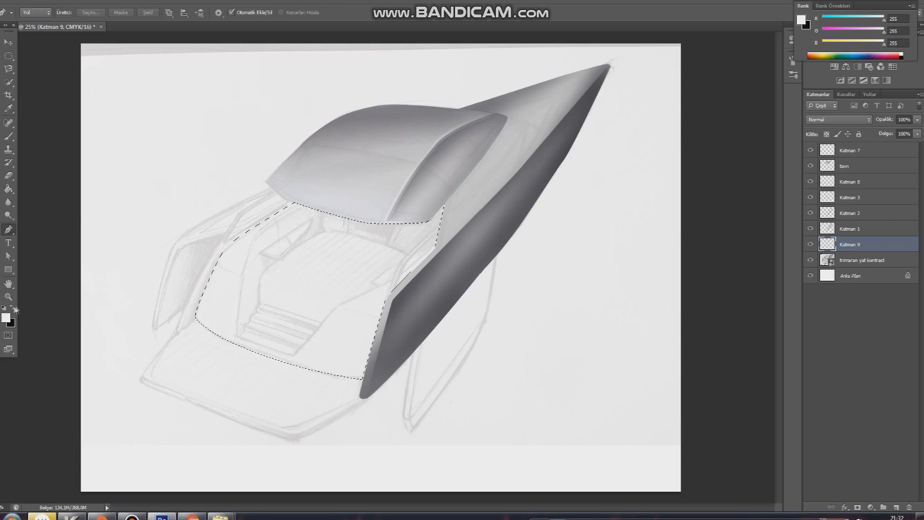
Paint soft black shading inside the deck selection on Katman 9, then deselect.
click(15, 309)
click(9, 137)
mouse_move(289, 208)
mouse_down()
mouse_move(441, 231)
mouse_move(362, 315)
mouse_move(354, 376)
mouse_move(311, 404)
mouse_move(175, 354)
mouse_move(195, 468)
mouse_move(231, 340)
mouse_move(340, 347)
mouse_move(282, 212)
mouse_move(477, 230)
mouse_move(275, 238)
mouse_move(389, 304)
mouse_move(433, 216)
mouse_move(311, 224)
mouse_move(416, 235)
mouse_move(289, 260)
mouse_move(242, 224)
mouse_move(179, 336)
mouse_move(217, 249)
mouse_move(372, 357)
mouse_move(354, 336)
mouse_move(286, 439)
mouse_move(372, 339)
mouse_move(450, 195)
mouse_move(325, 208)
mouse_move(293, 245)
mouse_move(376, 263)
mouse_move(245, 281)
mouse_move(209, 325)
mouse_move(438, 214)
mouse_up()
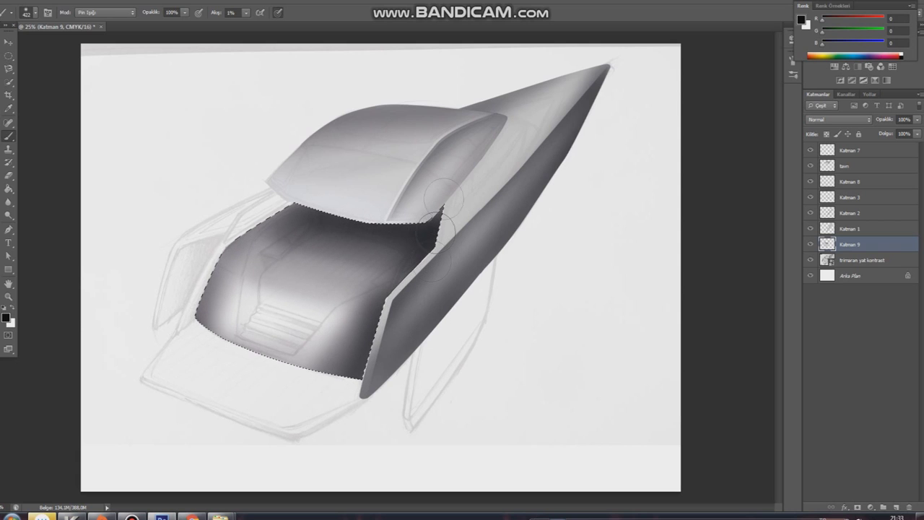
key(ctrl+d)
key(m)
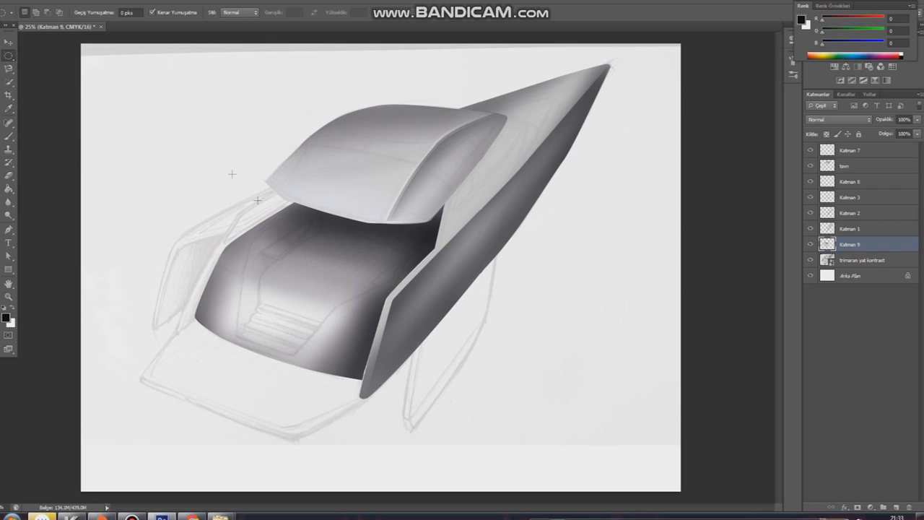
click(48, 6)
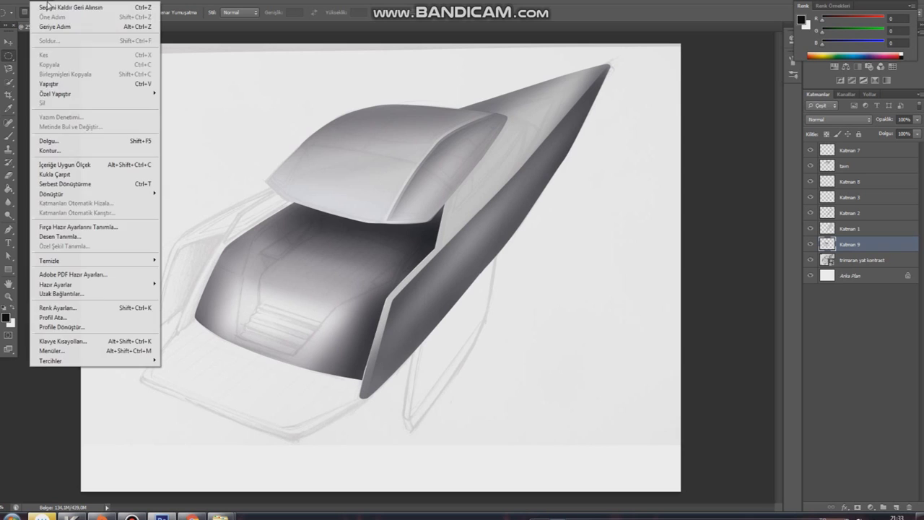
Slightly resize the deck shading with Free Transform, apply it, and reselect the deck area.
click(72, 185)
drag(440, 380, 446, 379)
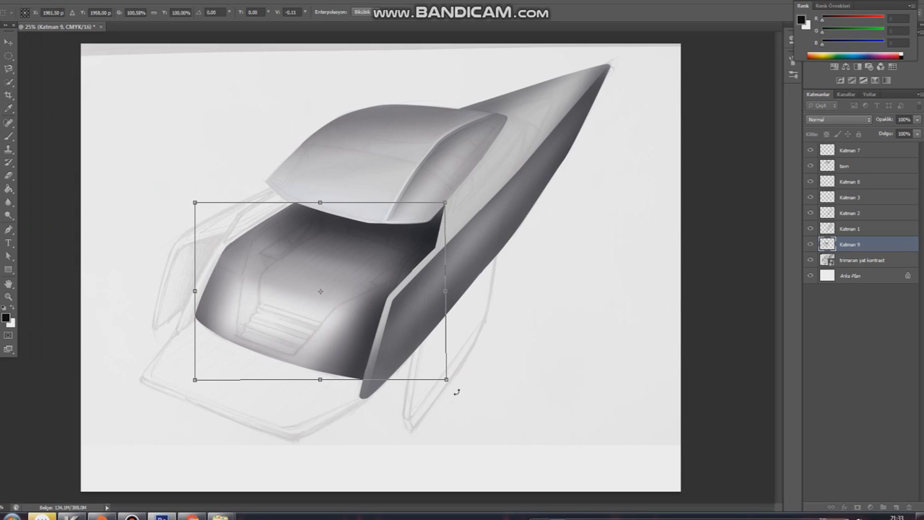
click(9, 42)
click(413, 191)
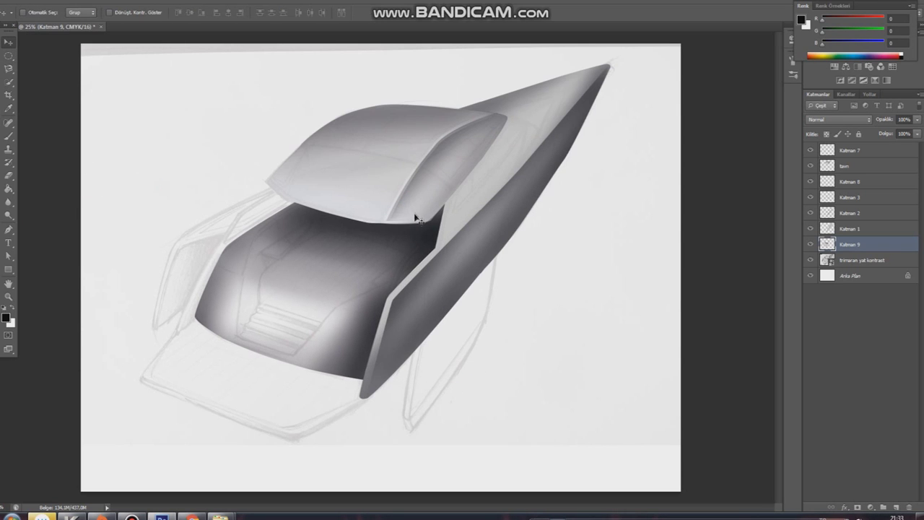
key(ctrl+shift+i)
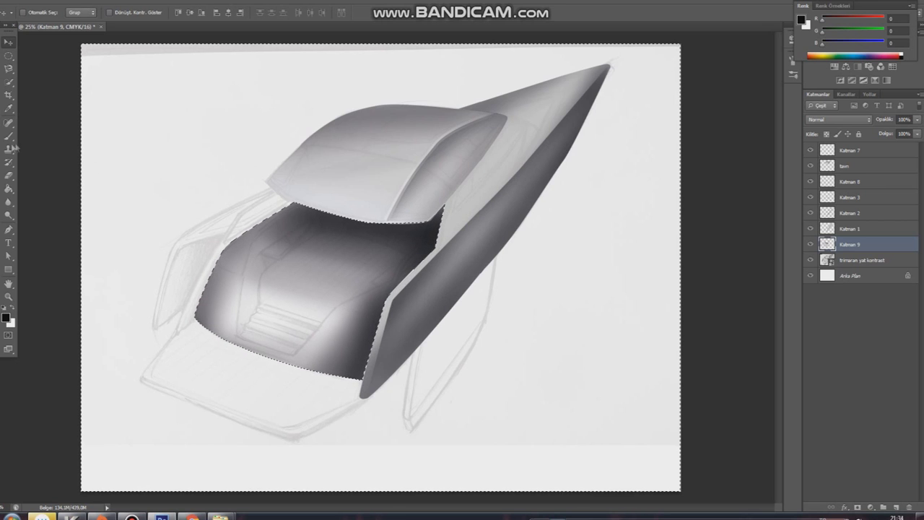
On new layer Katman 10, brush dark shading along the deck's left edge at size 82.
key(b)
key(ctrl+shift+alt+n)
mouse_move(197, 312)
mouse_down()
mouse_move(195, 289)
mouse_move(217, 246)
mouse_move(195, 296)
mouse_up()
click(29, 13)
key(Return)
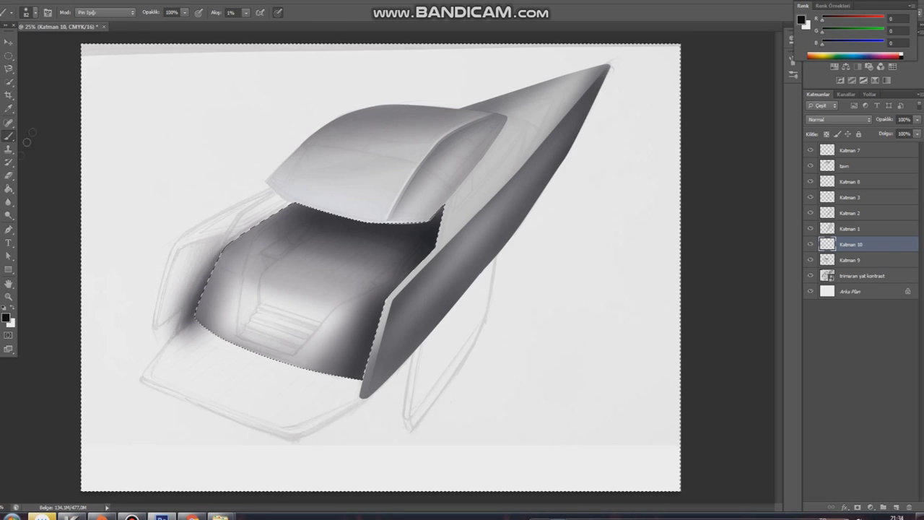
Erase to lighten and soften the shading on the deck's left side.
key(e)
click(27, 13)
key(Escape)
drag(187, 266, 221, 233)
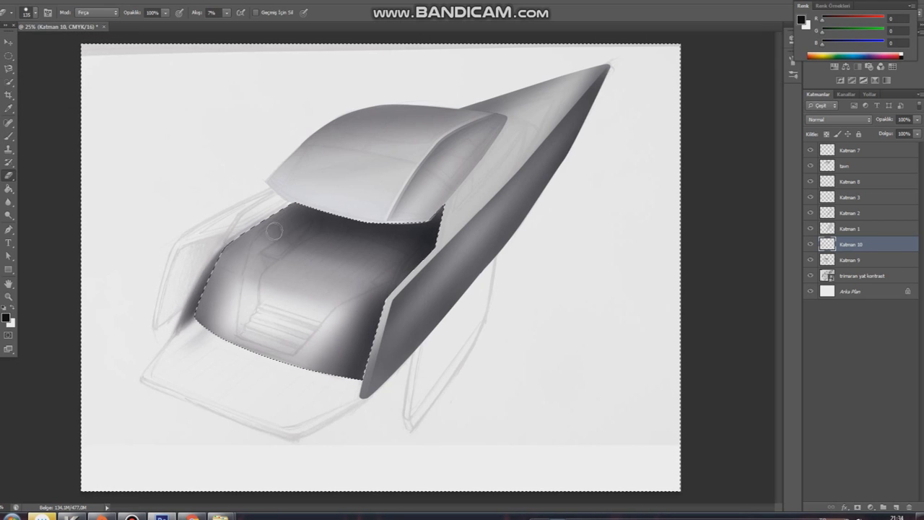
drag(184, 263, 177, 351)
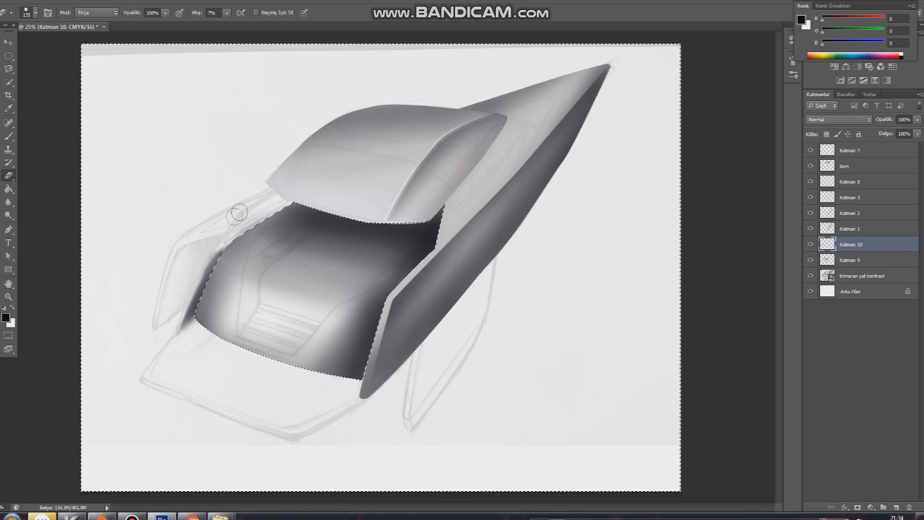
Set the brush flow to 70% and clear the deck selection.
key(b)
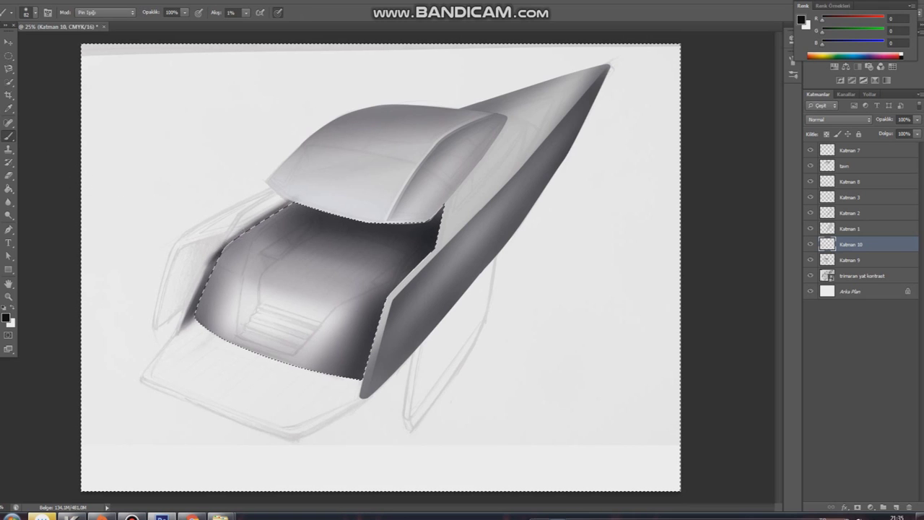
key(e)
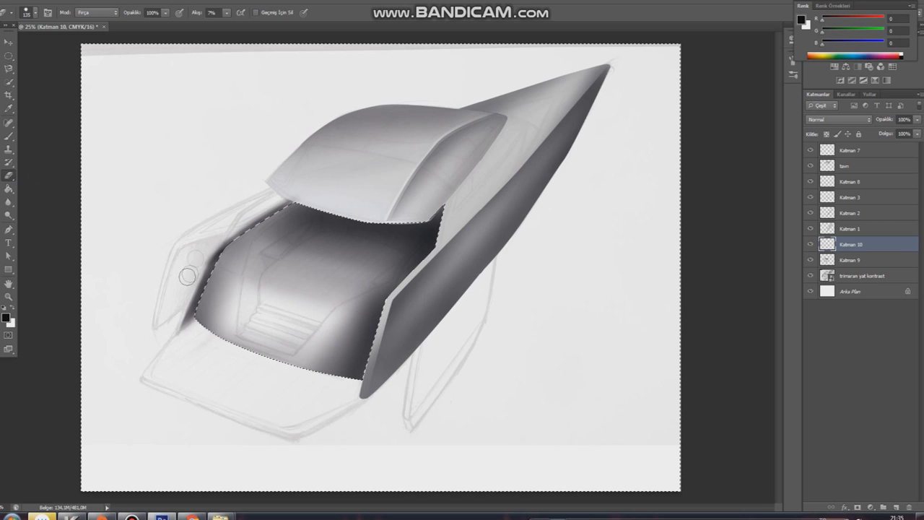
key(b)
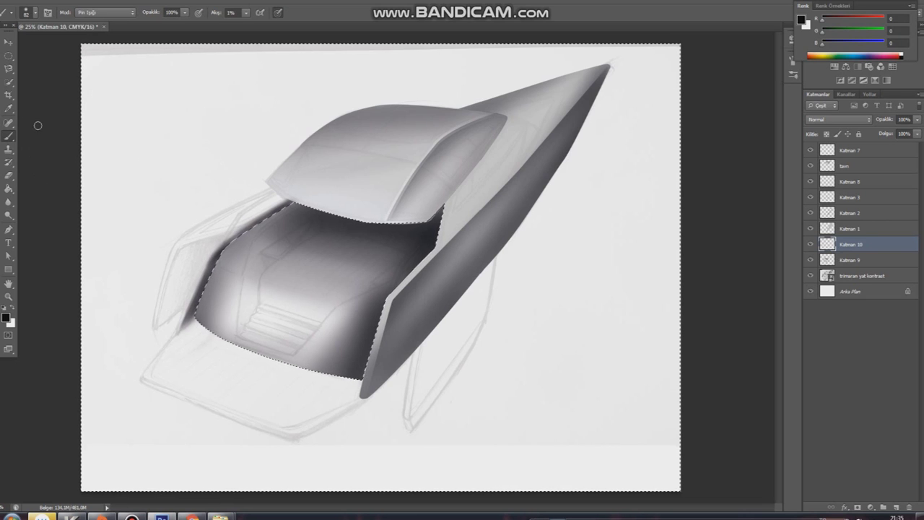
key(shift+7)
key(shift+0)
key(ctrl+d)
key(m)
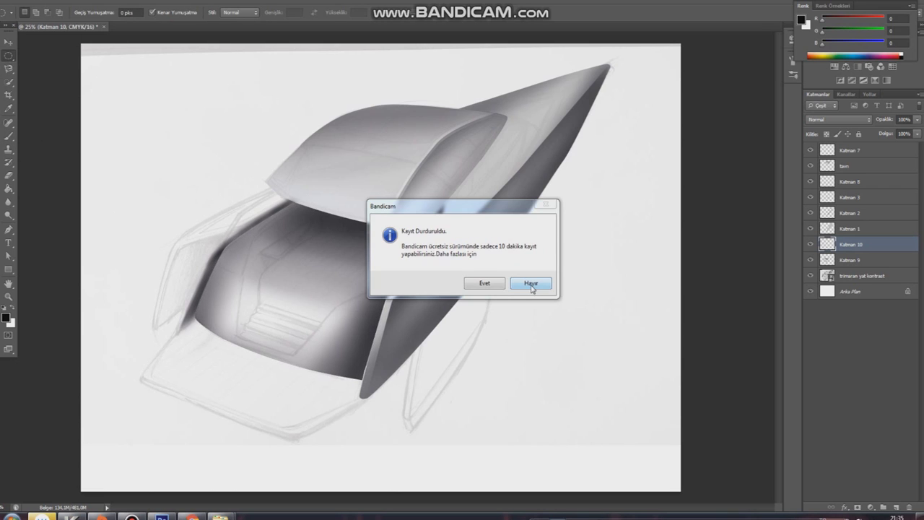
Accept Bandicam's recording-stopped notice with Evet and close the registration window.
click(485, 283)
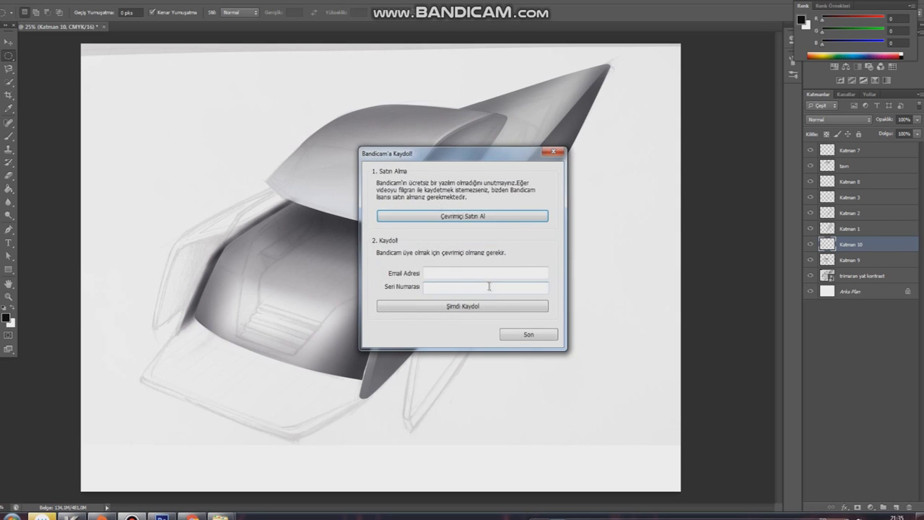
click(554, 149)
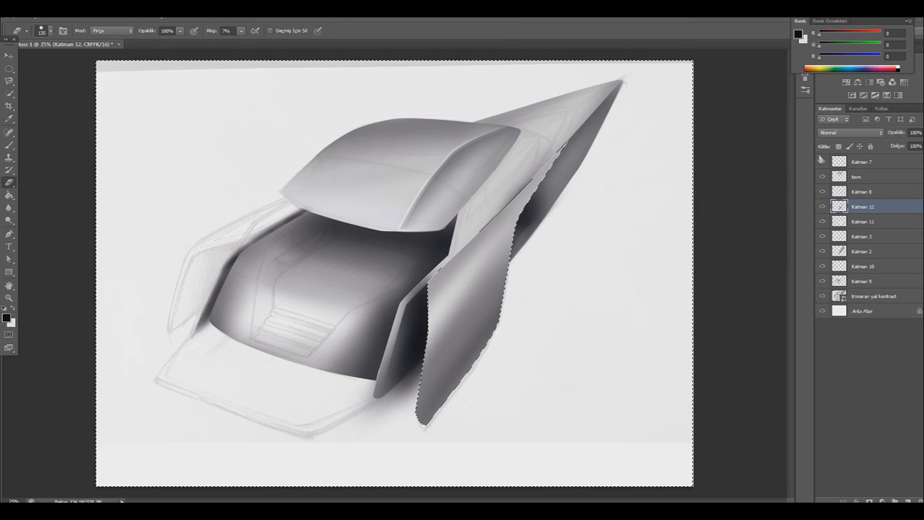
Check the sketch by hiding the shading layers and setting sketch opacity to 100%, then back to 13%.
drag(822, 161, 823, 281)
click(873, 296)
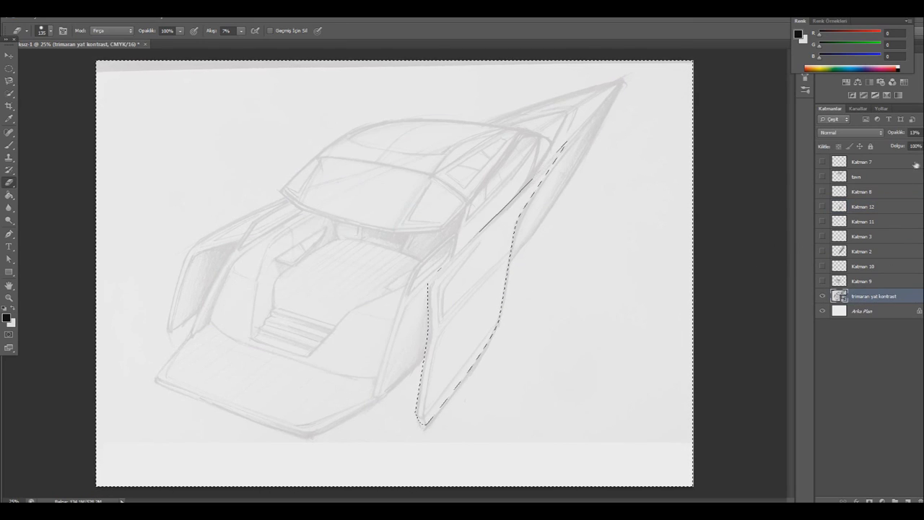
click(913, 133)
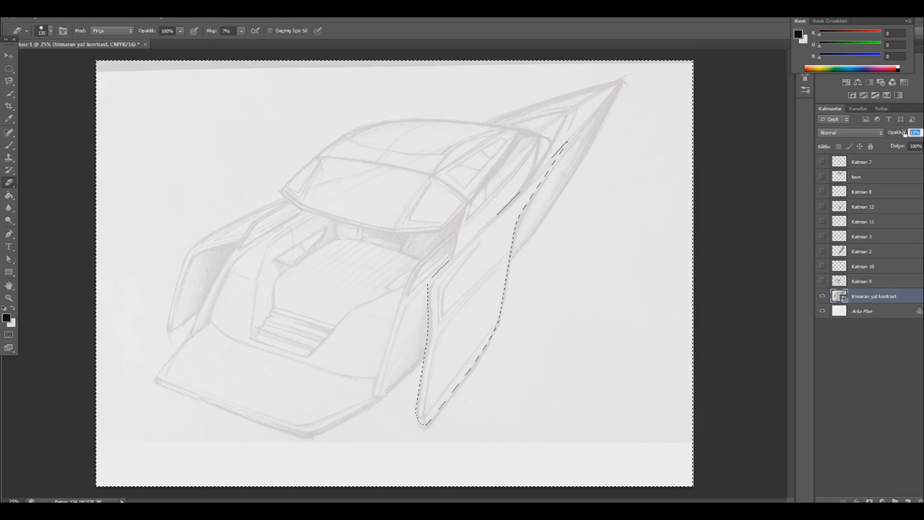
text(100)
key(Return)
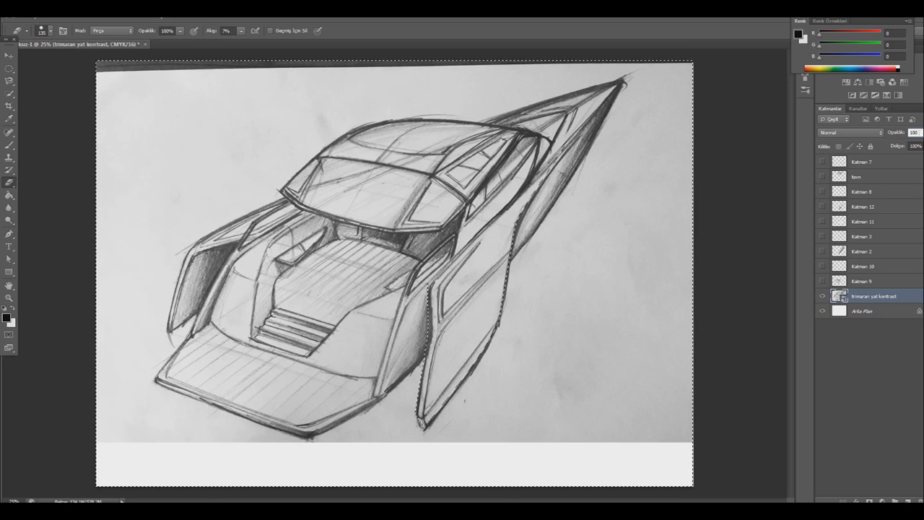
text(13)
key(Return)
drag(822, 281, 822, 162)
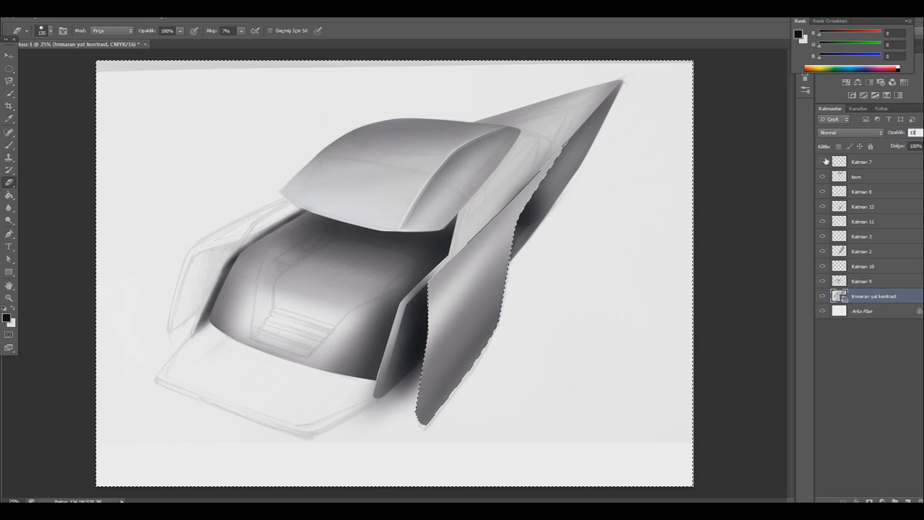
On Katman 7, brush soft dark shading at 1% flow inside the hull side panel, deselect, and add Katman 13.
click(875, 163)
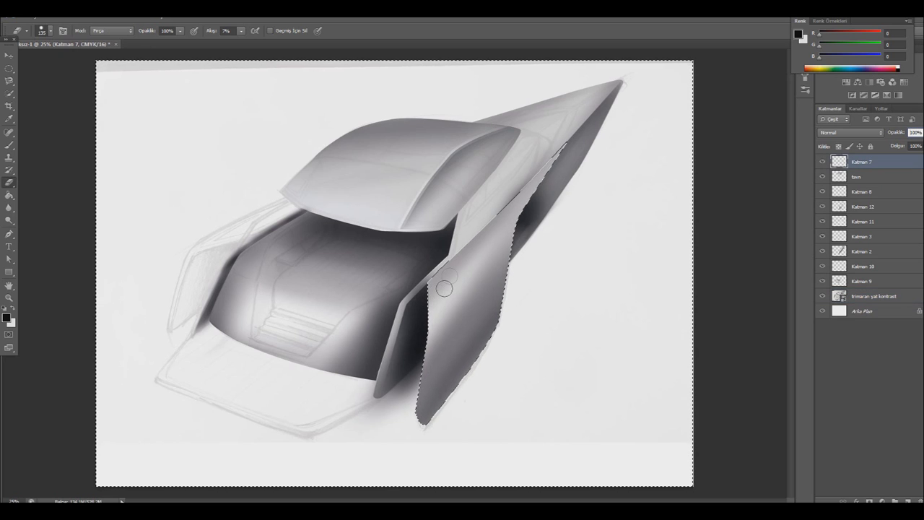
key(b)
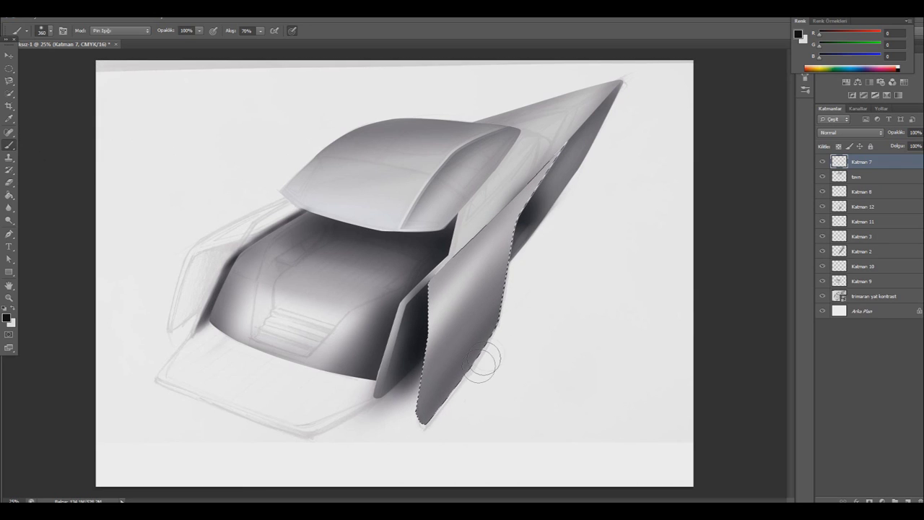
drag(260, 30, 225, 45)
drag(421, 426, 453, 319)
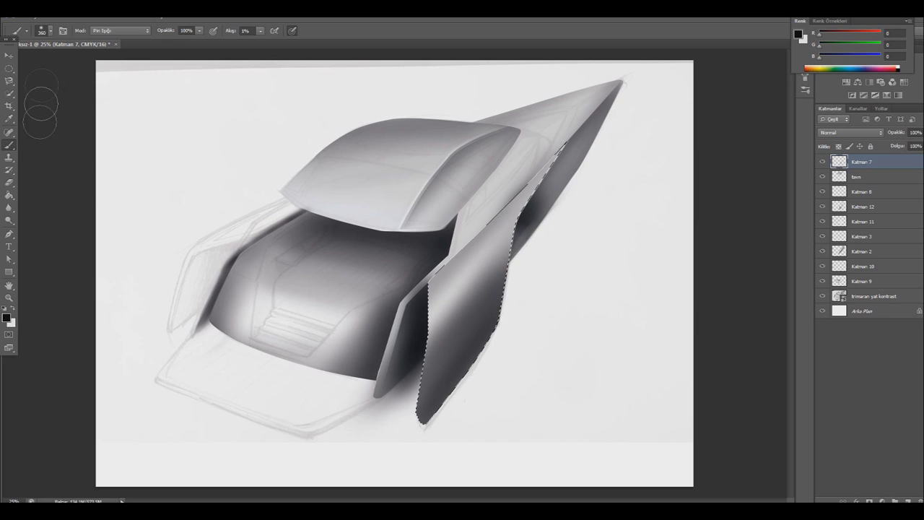
key(m)
key(ctrl+d)
click(906, 500)
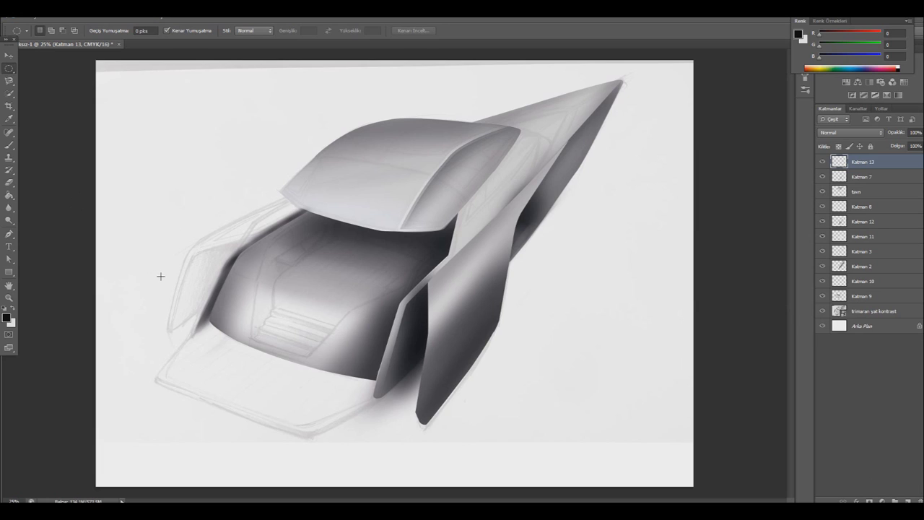
Trace a closed curved Pen outline along the left hull's rim, up toward the cabin roof.
key(p)
click(167, 329)
drag(189, 254, 192, 248)
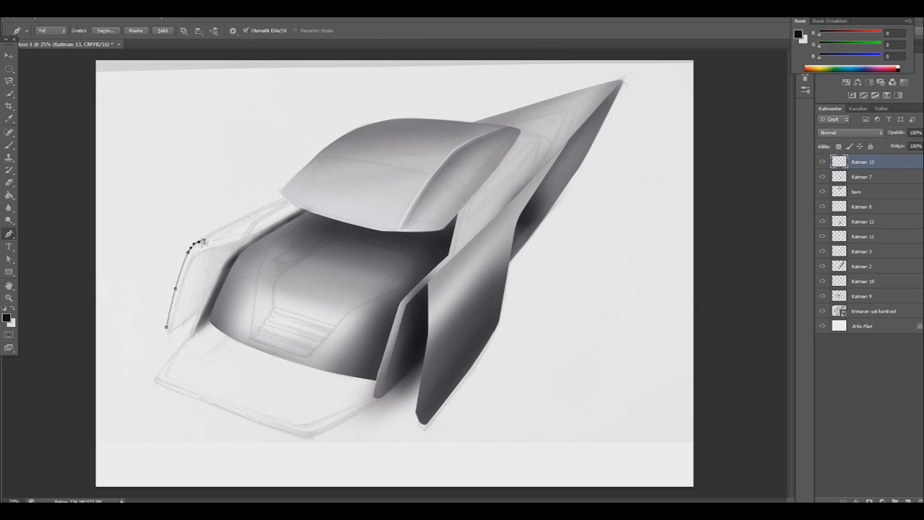
drag(199, 242, 201, 237)
drag(284, 196, 294, 209)
drag(182, 296, 179, 291)
click(169, 329)
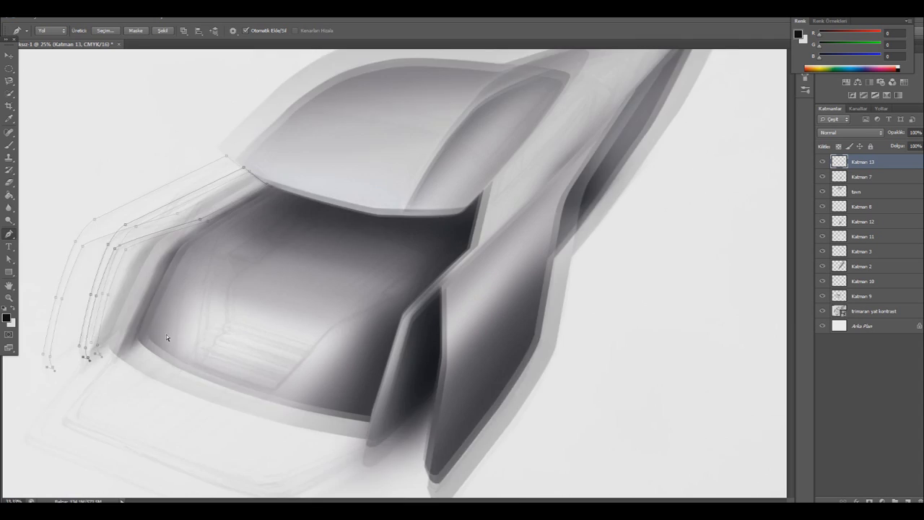
scroll(167, 335, up, 5)
scroll(337, 483, down, 2)
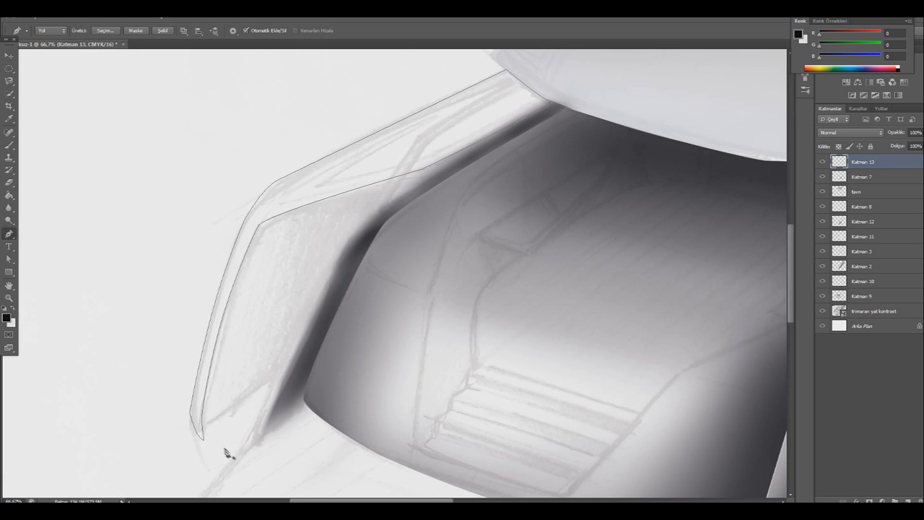
right_click(218, 358)
Convert the left hull path to a selection and fill it with light grey.
click(245, 204)
click(530, 153)
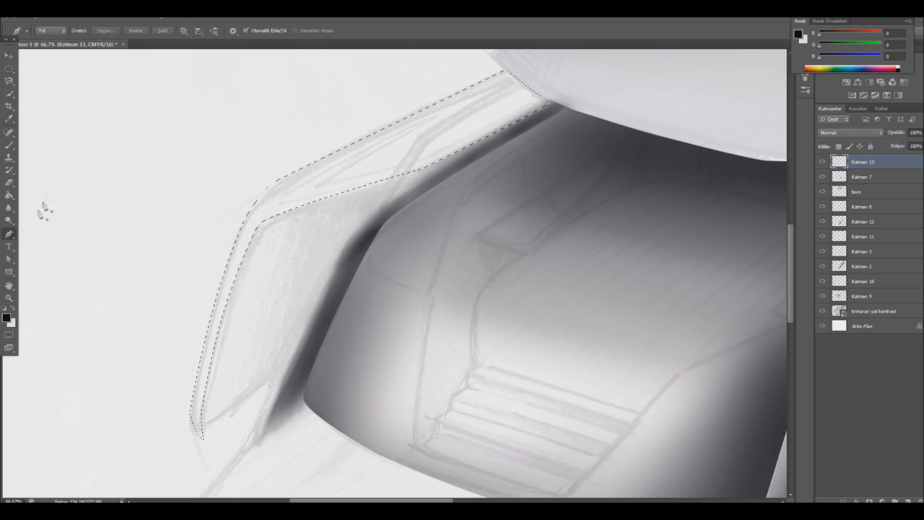
key(x)
key(g)
click(351, 175)
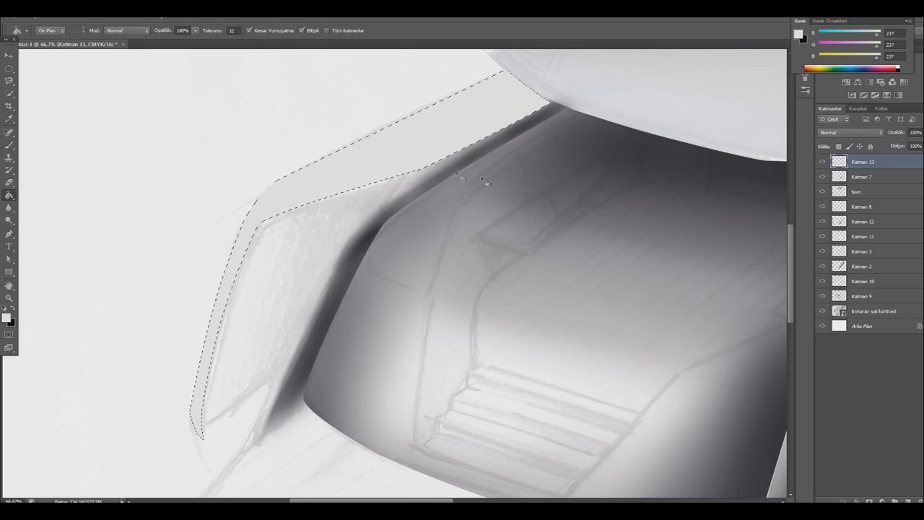
On a new layer, airbrush black shading along the hull's left side and upper band.
click(908, 497)
key(b)
key(x)
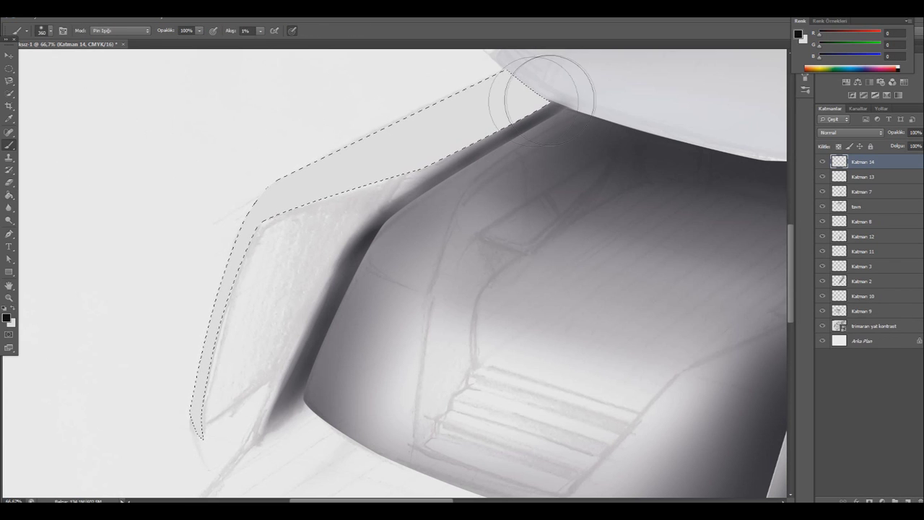
mouse_move(408, 159)
mouse_down()
mouse_move(258, 289)
mouse_move(207, 310)
mouse_up()
mouse_move(264, 207)
mouse_down()
mouse_move(226, 320)
mouse_move(347, 173)
mouse_up()
mouse_move(586, 80)
mouse_down()
mouse_move(458, 103)
mouse_move(347, 169)
mouse_move(299, 176)
mouse_move(204, 421)
mouse_up()
With a 137 px brush, darken the hull's outer strip and lighten its upper-left bend in white.
click(41, 31)
drag(94, 40, 54, 39)
mouse_move(192, 429)
mouse_down()
mouse_move(206, 434)
mouse_move(252, 268)
mouse_move(248, 206)
mouse_move(243, 346)
mouse_up()
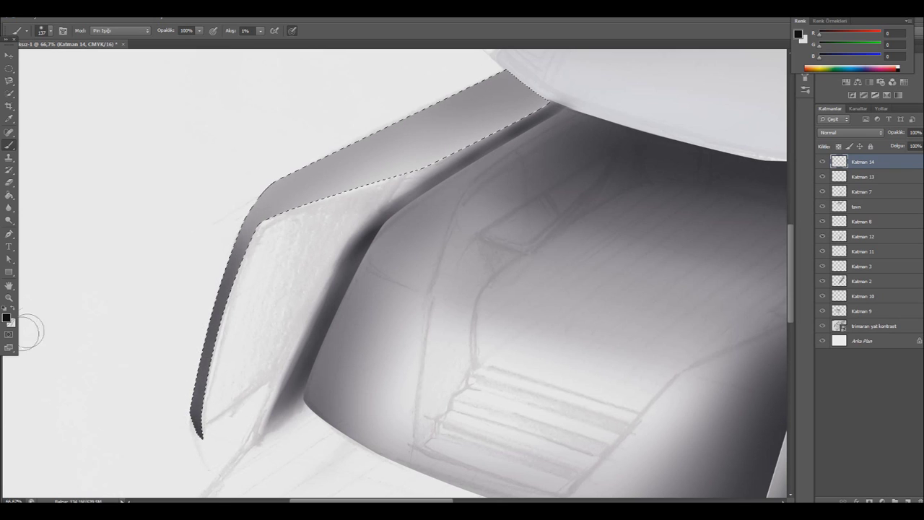
key(x)
drag(253, 223, 285, 198)
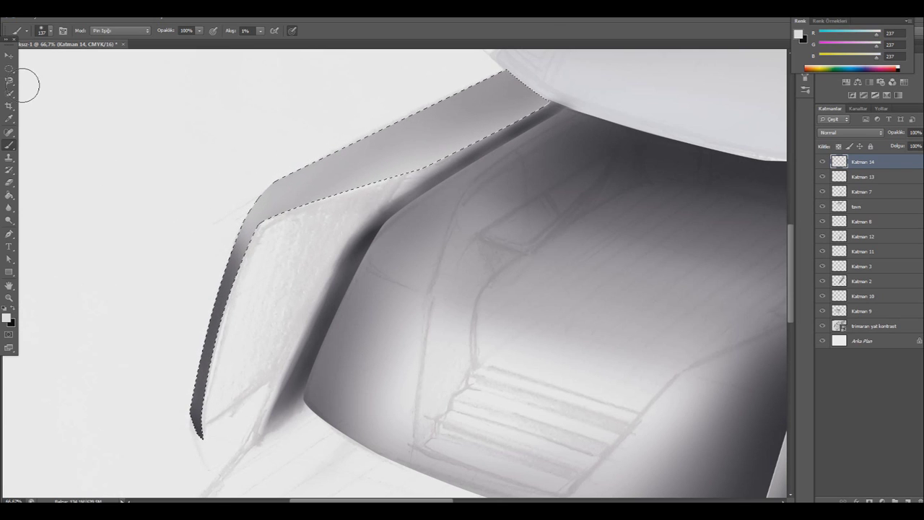
On another new layer, add soft dark shading to the hull's lower end and inner side.
click(907, 501)
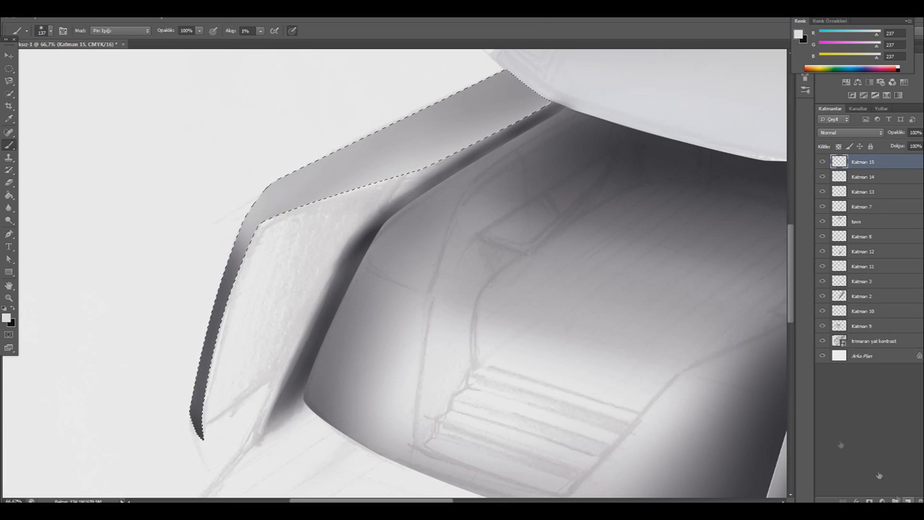
key(x)
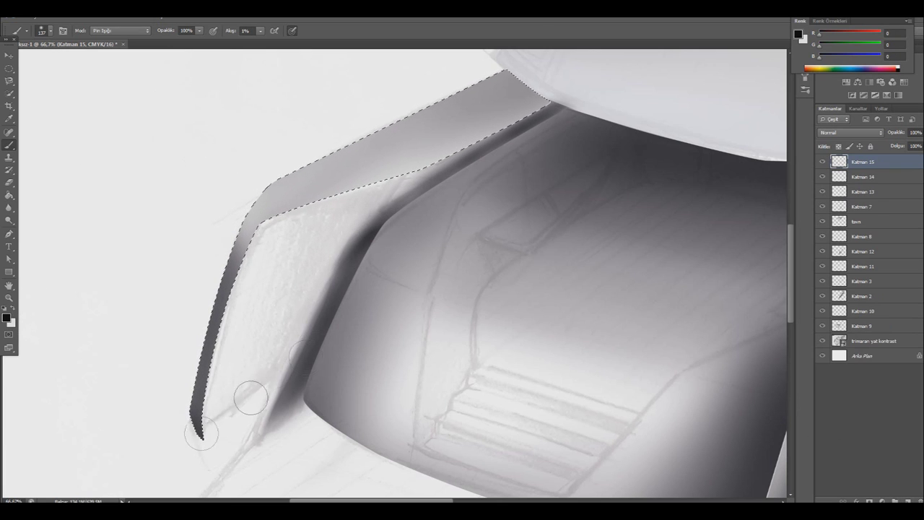
drag(244, 392, 254, 270)
click(42, 30)
mouse_move(238, 405)
mouse_down()
mouse_move(281, 336)
mouse_move(289, 245)
mouse_move(376, 209)
mouse_move(206, 427)
mouse_move(310, 217)
mouse_move(253, 405)
mouse_move(361, 217)
mouse_up()
mouse_move(209, 433)
mouse_down()
mouse_move(409, 177)
mouse_move(382, 216)
mouse_up()
mouse_move(433, 180)
mouse_down()
mouse_move(238, 383)
mouse_move(210, 433)
mouse_move(311, 357)
mouse_move(330, 268)
mouse_move(281, 337)
mouse_move(271, 260)
mouse_move(232, 319)
mouse_move(351, 213)
mouse_move(257, 274)
mouse_move(181, 377)
mouse_up()
Erase dark spill outside the hull, then lighten its right edge with a 2% flow eraser.
key(e)
mouse_move(206, 231)
mouse_down()
mouse_move(175, 423)
mouse_move(196, 464)
mouse_move(252, 443)
mouse_move(202, 473)
mouse_move(176, 458)
mouse_move(196, 474)
mouse_move(265, 423)
mouse_move(271, 433)
mouse_move(255, 454)
mouse_move(321, 361)
mouse_move(309, 393)
mouse_move(321, 317)
mouse_move(264, 433)
mouse_up()
click(241, 30)
drag(246, 42, 239, 41)
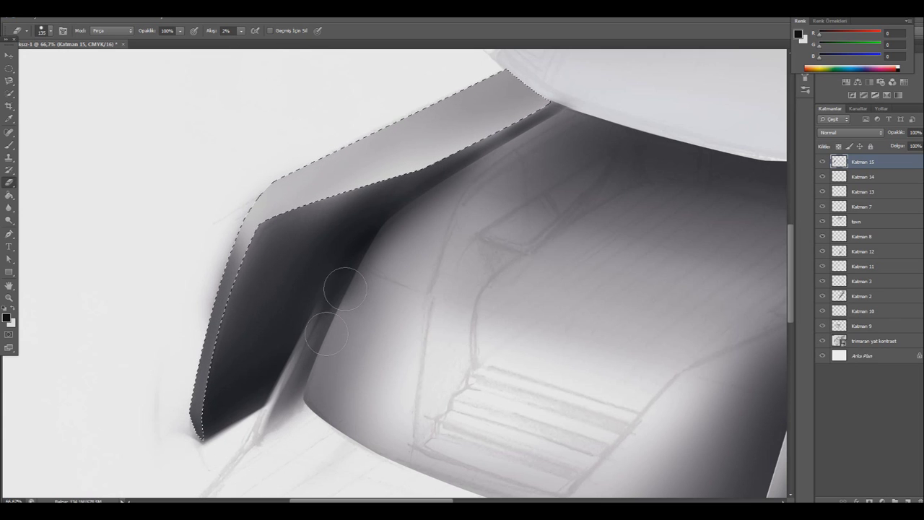
drag(332, 318, 375, 238)
mouse_move(347, 282)
mouse_down()
mouse_move(382, 229)
mouse_move(448, 173)
mouse_move(376, 257)
mouse_up()
key(ctrl+0)
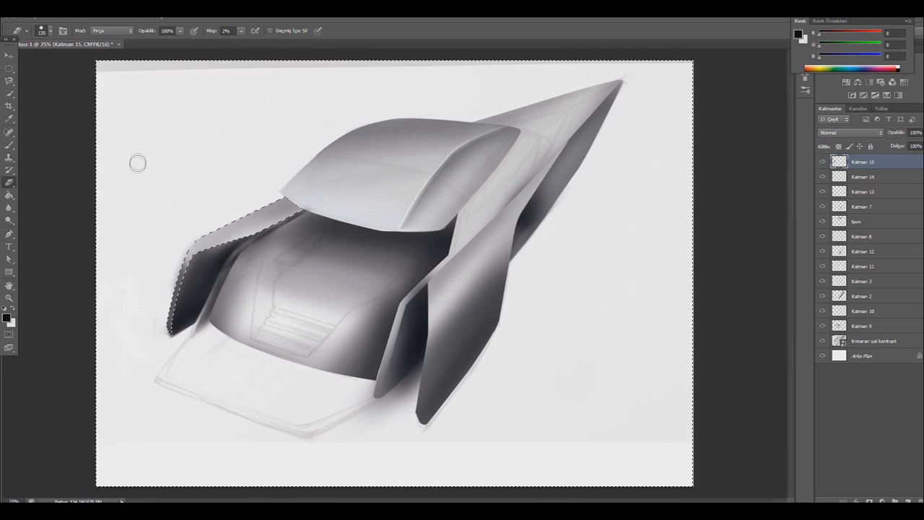
On a new layer, stroke the hull selection with a 14 px light grey line, then deselect.
key(x)
click(9, 69)
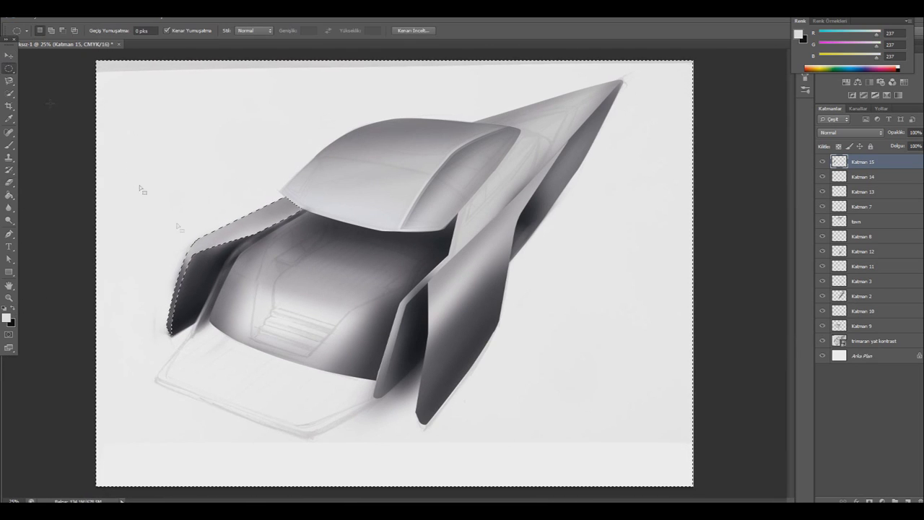
key(ctrl+shift+alt+n)
right_click(162, 214)
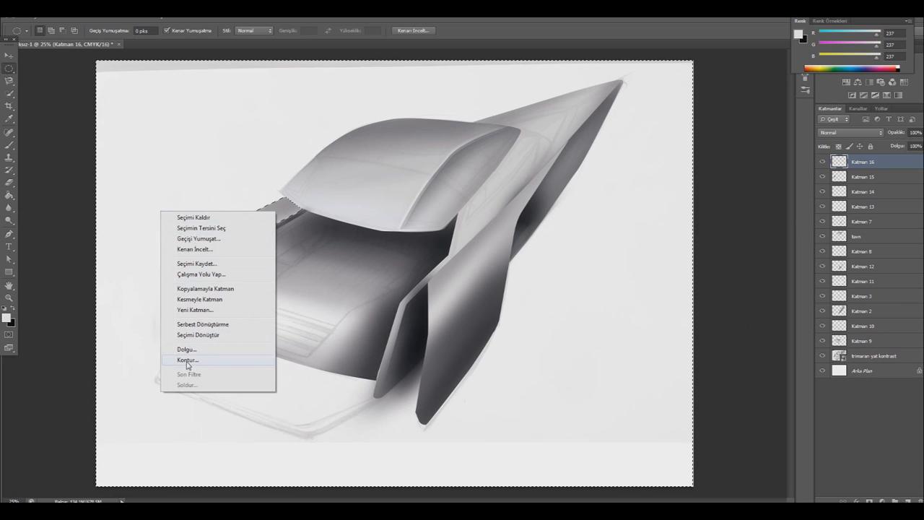
click(187, 360)
text(14)
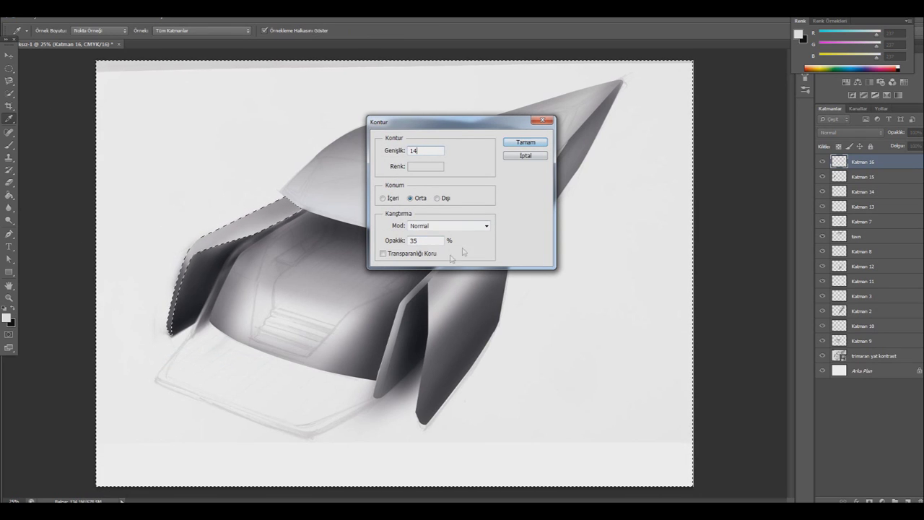
click(509, 144)
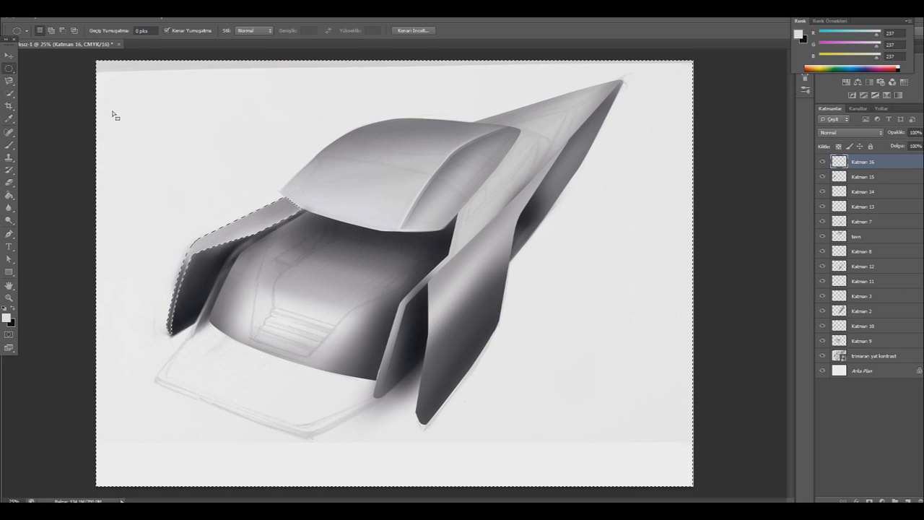
click(144, 193)
key(e)
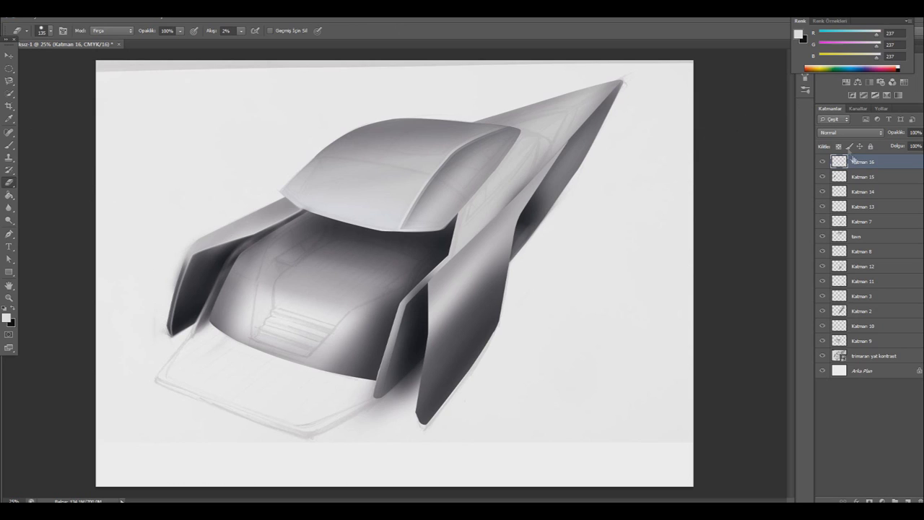
Merge Katman 13–15 into Katman 15 and add a new empty layer on top.
click(860, 176)
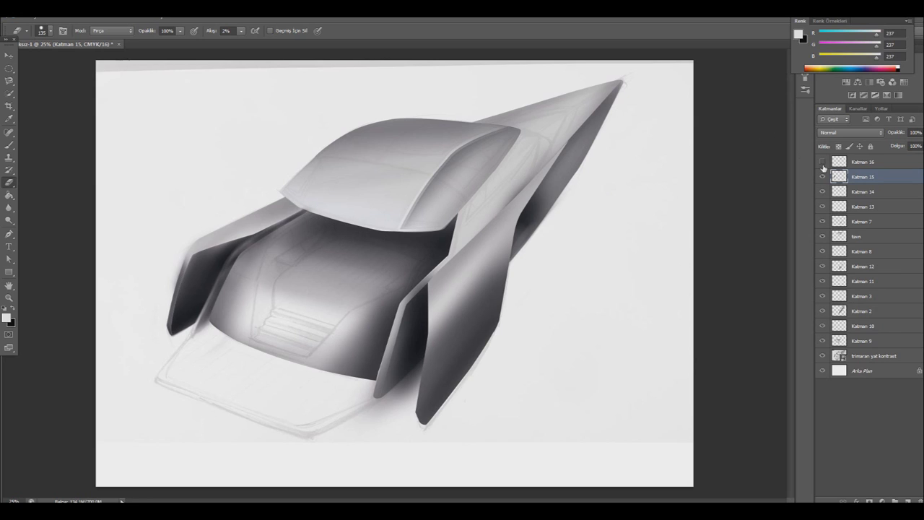
shift+click(859, 206)
right_click(852, 181)
click(852, 177)
click(821, 176)
click(822, 177)
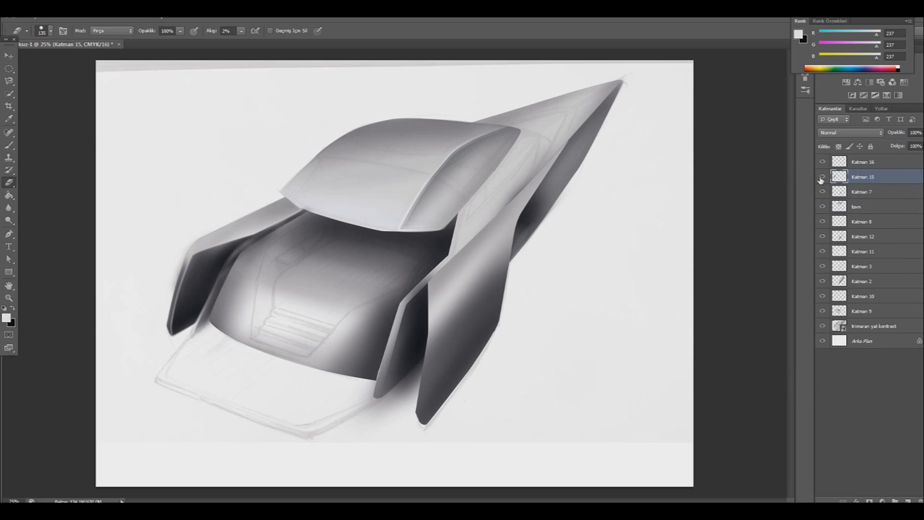
click(865, 166)
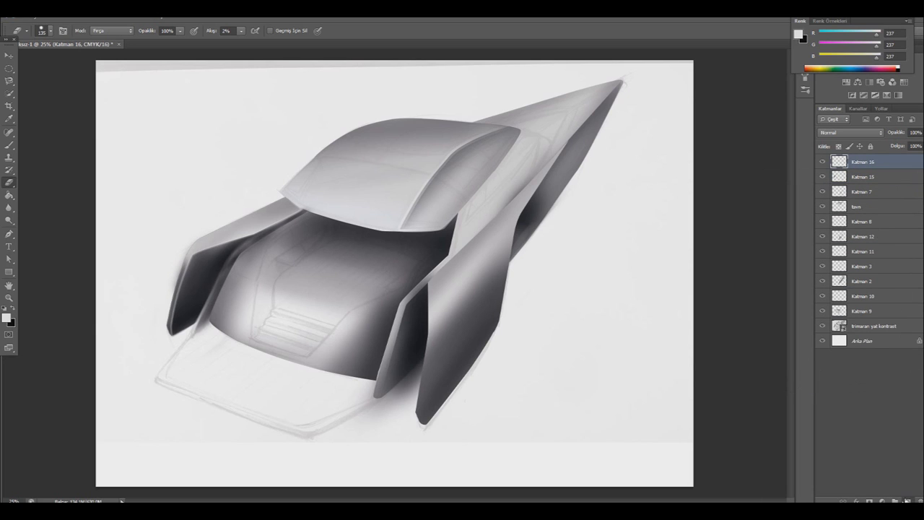
click(905, 501)
Trace the front deck panel below the cabin with a curved Pen path.
key(b)
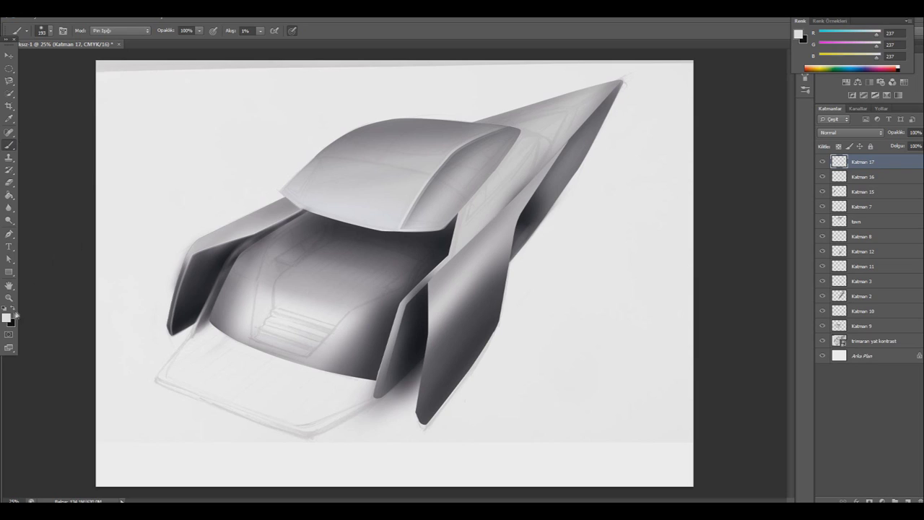
click(13, 309)
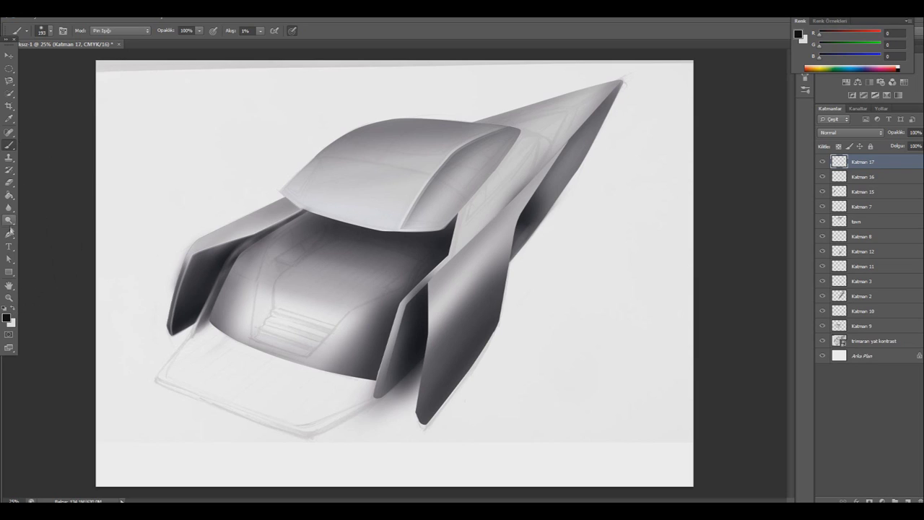
click(10, 232)
click(210, 324)
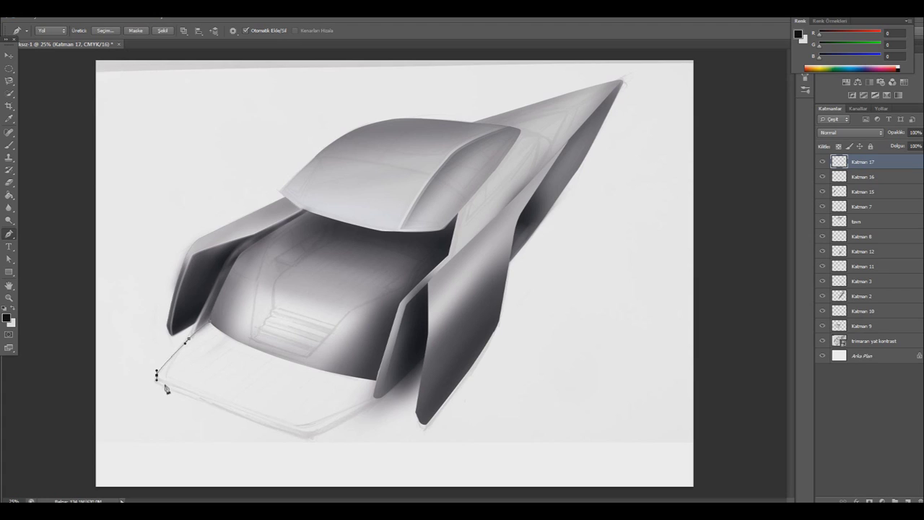
click(294, 436)
click(213, 325)
mouse_move(282, 352)
mouse_down()
mouse_move(275, 358)
mouse_move(237, 345)
mouse_up()
drag(239, 348, 235, 343)
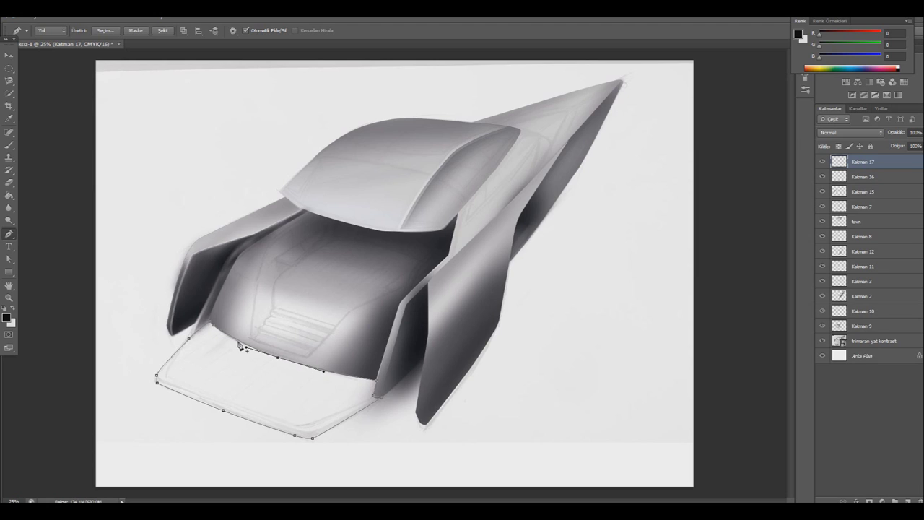
drag(352, 374, 332, 374)
key(Escape)
Turn the deck path into a selection and fill it with light grey #e0e0e0.
right_click(228, 276)
click(256, 320)
click(519, 153)
click(13, 309)
click(7, 316)
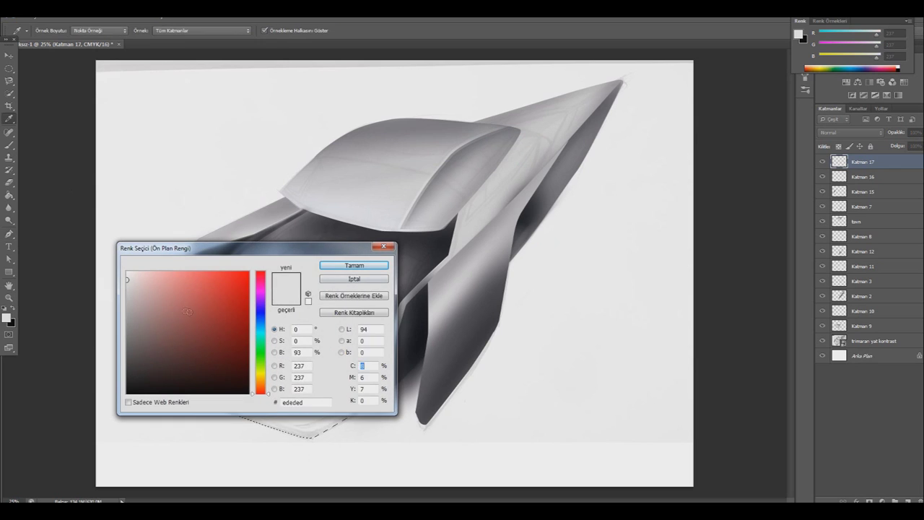
key(Return)
key(g)
click(238, 376)
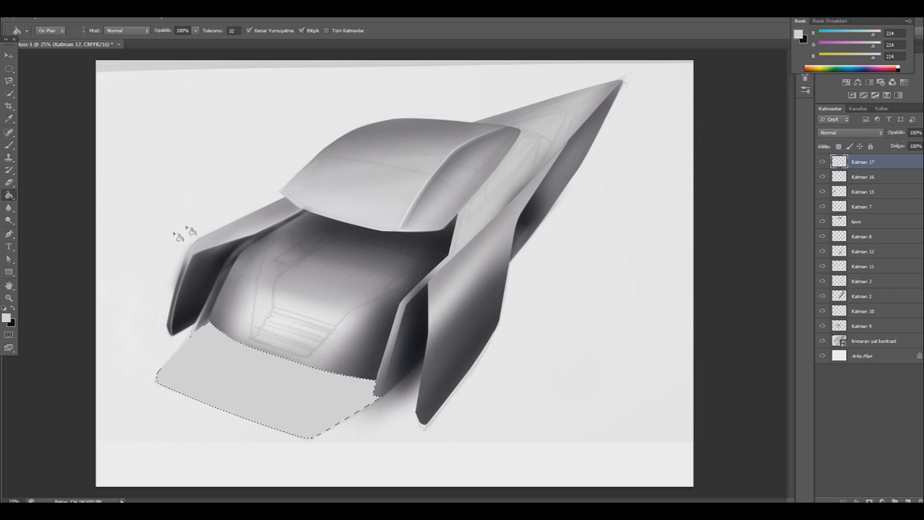
Shade the front deck panel with a large black soft brush, then deselect.
key(b)
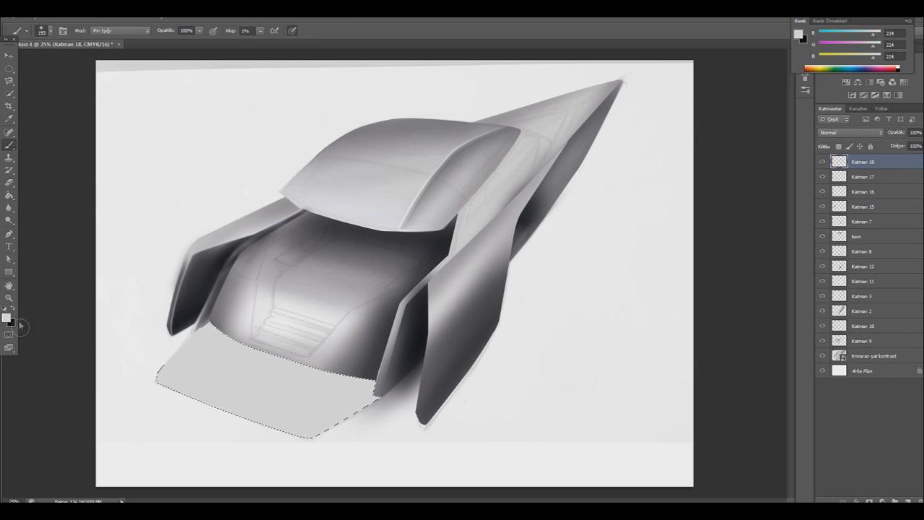
key(d)
click(47, 30)
key(Return)
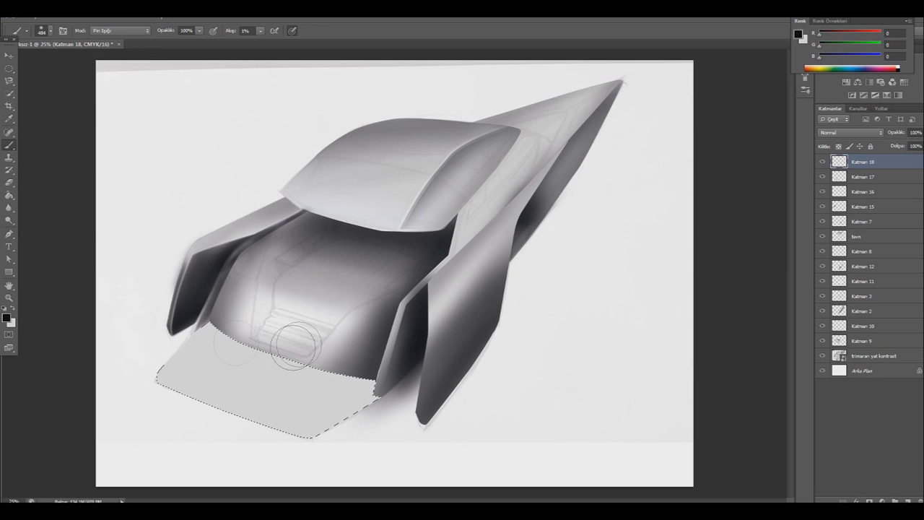
mouse_move(242, 357)
mouse_down()
mouse_move(181, 372)
mouse_move(289, 419)
mouse_up()
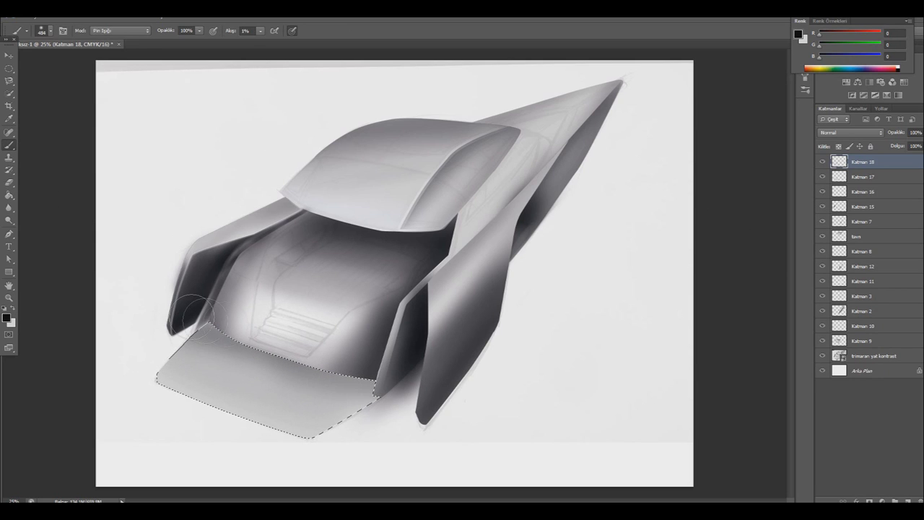
mouse_move(195, 361)
mouse_down()
mouse_move(332, 382)
mouse_move(304, 376)
mouse_up()
drag(166, 383, 289, 426)
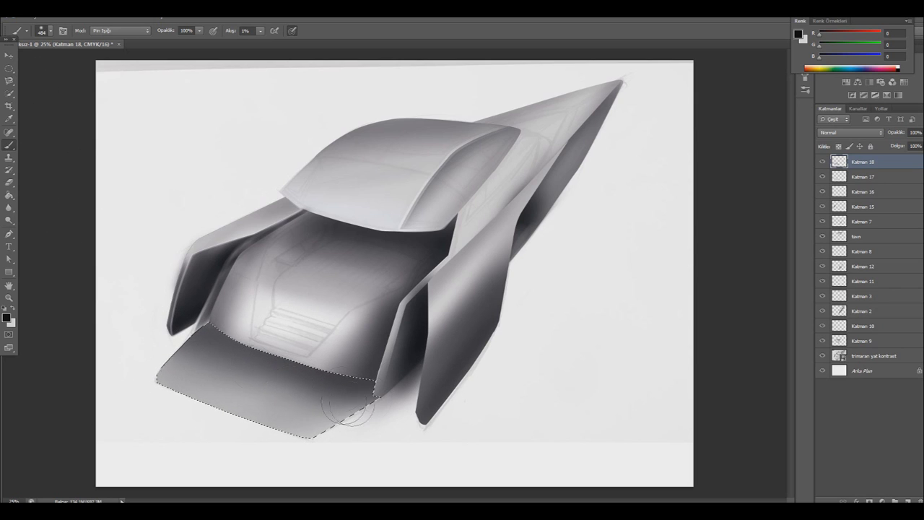
drag(173, 361, 318, 405)
key(ctrl+d)
Merge Katman 17 into Katman 18, move it below Katman 9, and nudge it down.
key(m)
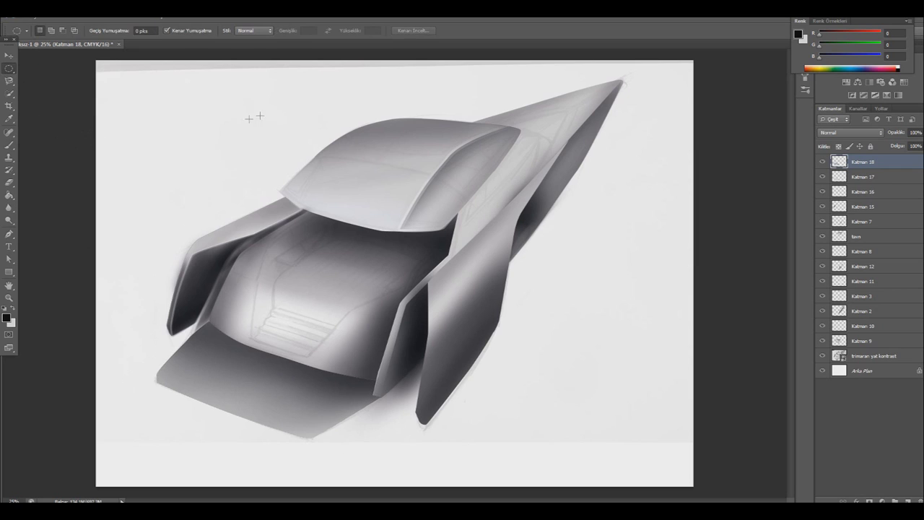
shift+click(870, 174)
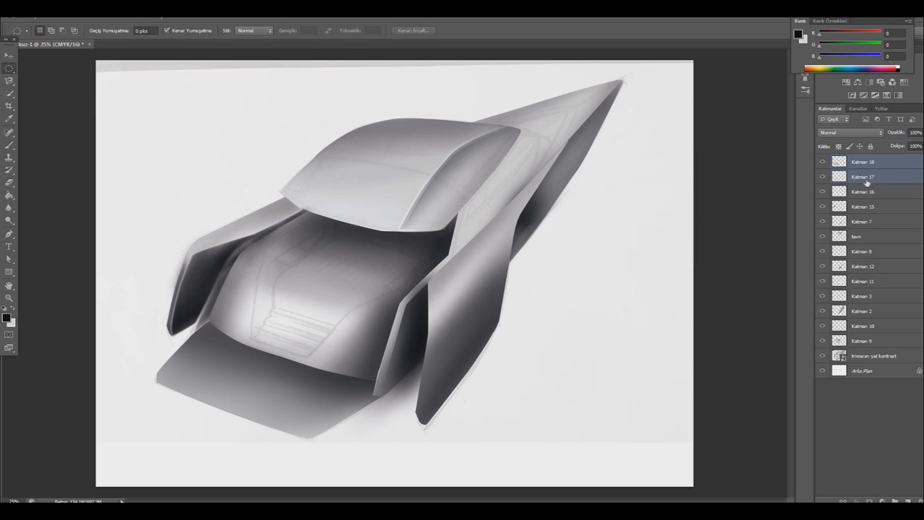
right_click(871, 177)
click(798, 380)
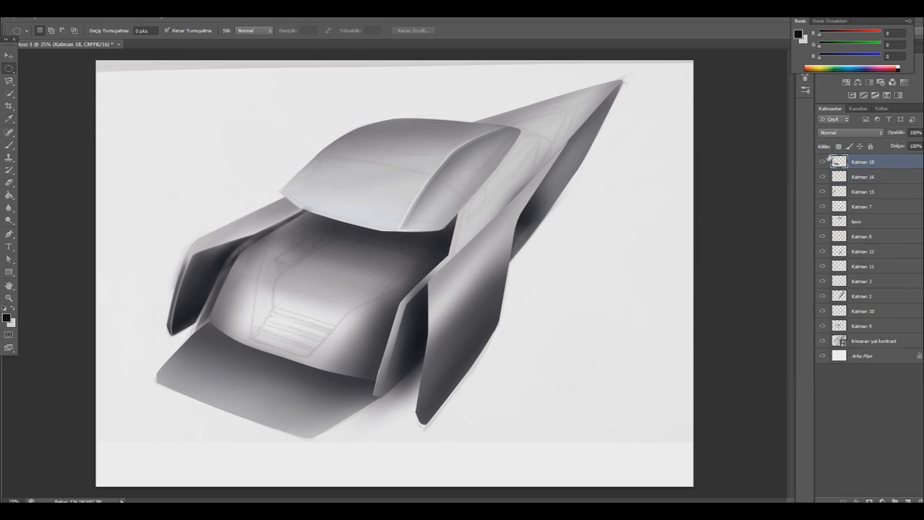
drag(863, 161, 864, 332)
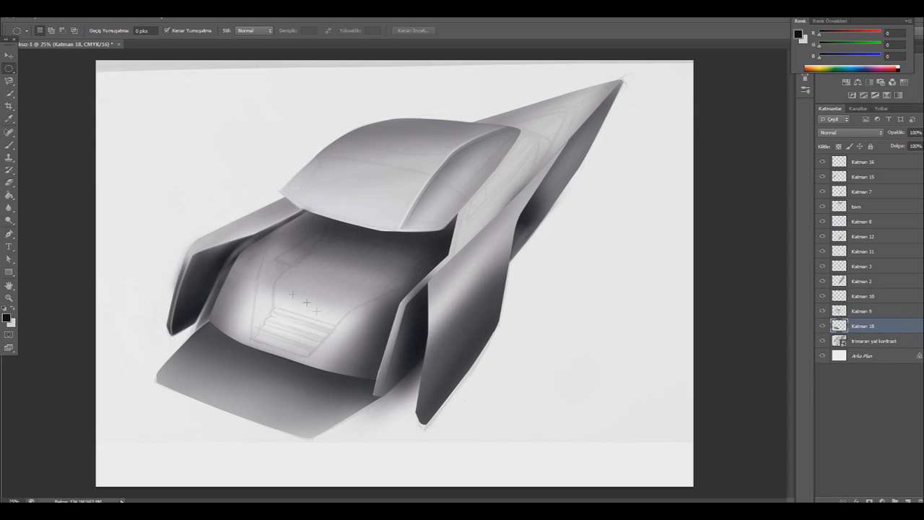
key(v)
drag(218, 383, 221, 389)
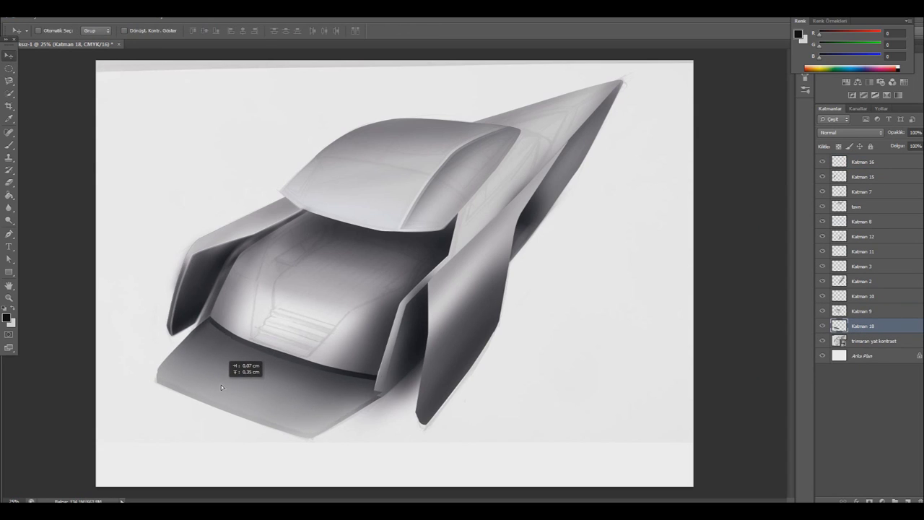
drag(221, 388, 218, 386)
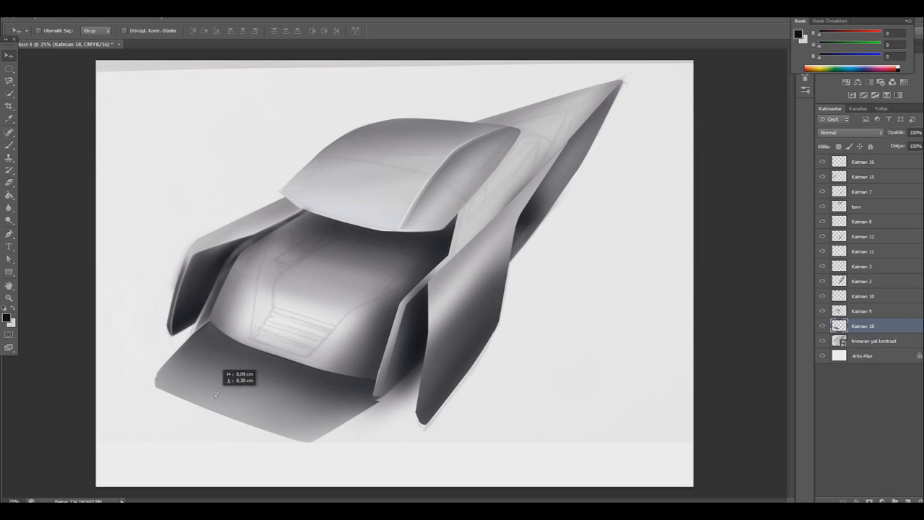
Give Katman 18 a #3c3c3c Color Overlay so it reads as a dark edge below its copy.
click(872, 344)
right_click(878, 345)
key(Escape)
double_click(881, 341)
click(46, 231)
click(271, 148)
drag(123, 298, 126, 365)
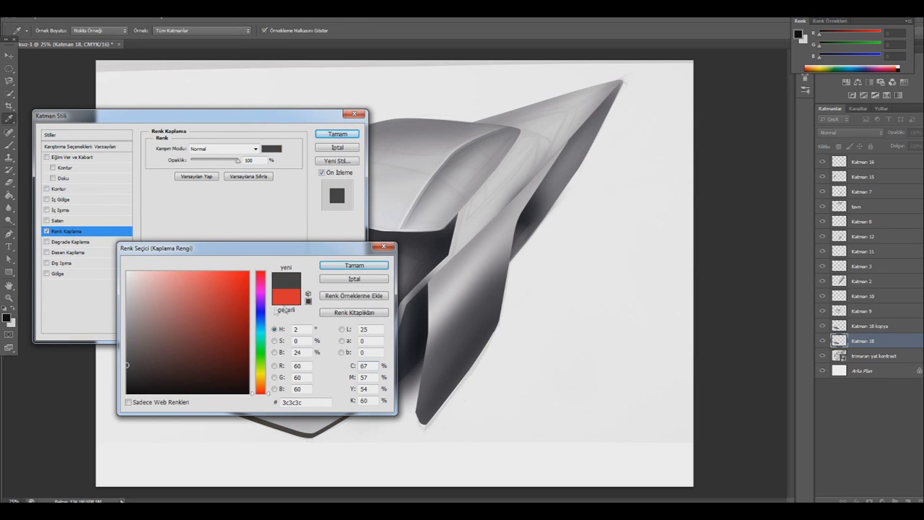
click(354, 265)
click(338, 133)
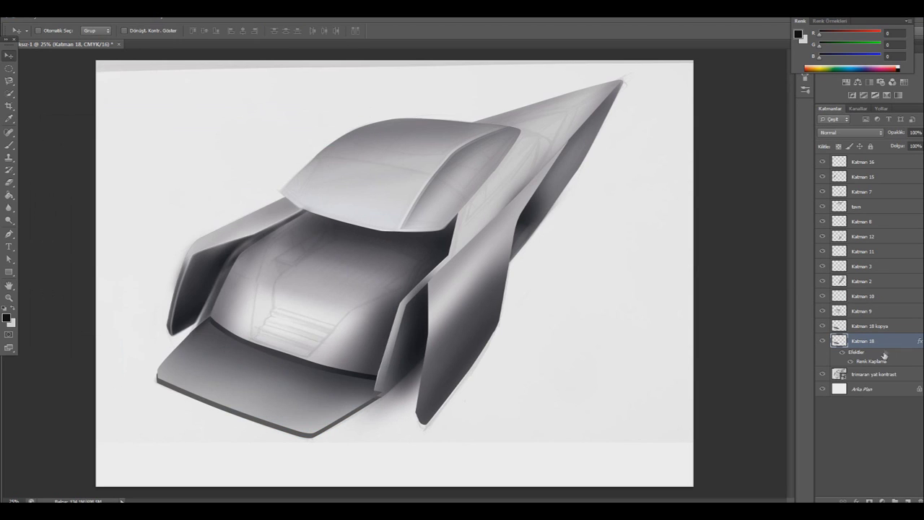
click(865, 327)
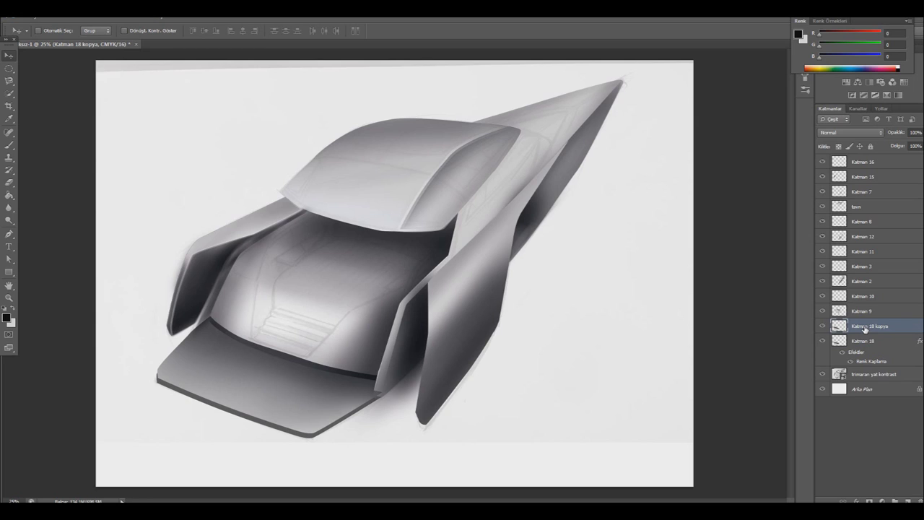
click(9, 182)
Erase the dark line along the hood edge and briefly free-transform the Katman 18 panel.
drag(221, 318, 341, 357)
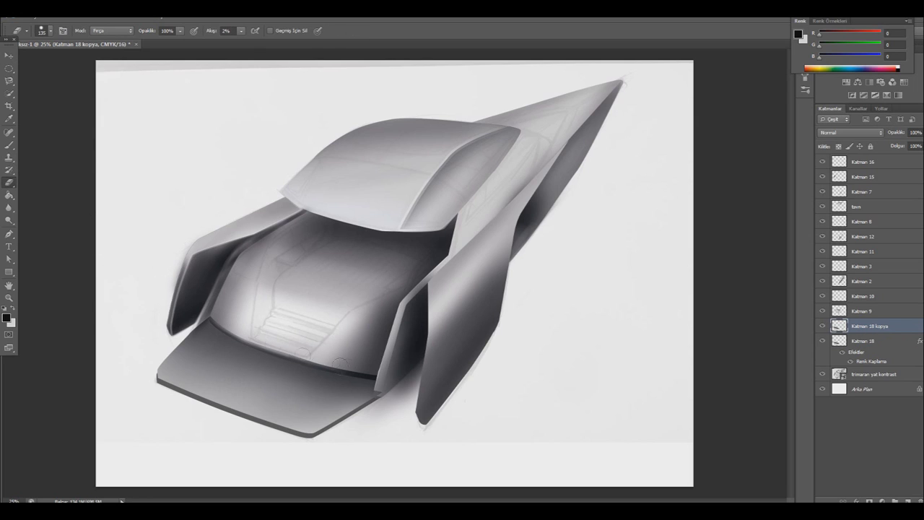
key(alt+bracketleft)
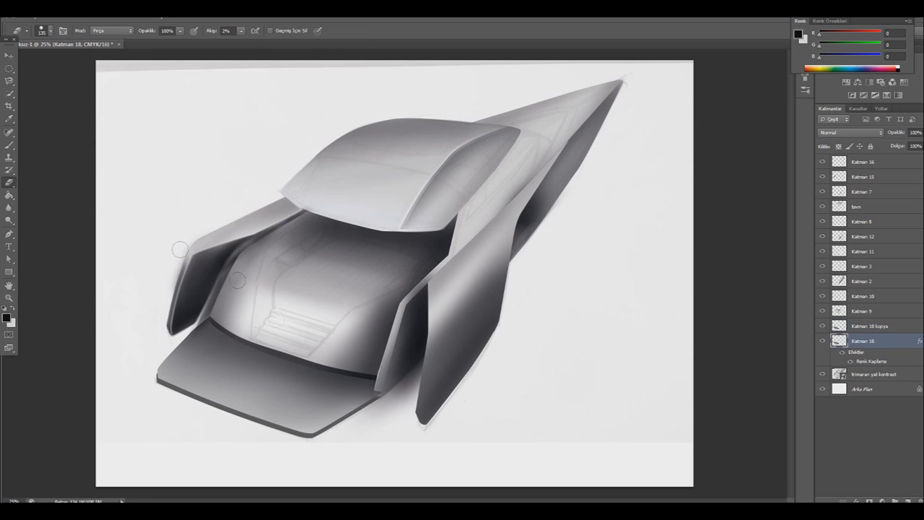
click(9, 234)
click(49, 22)
click(79, 215)
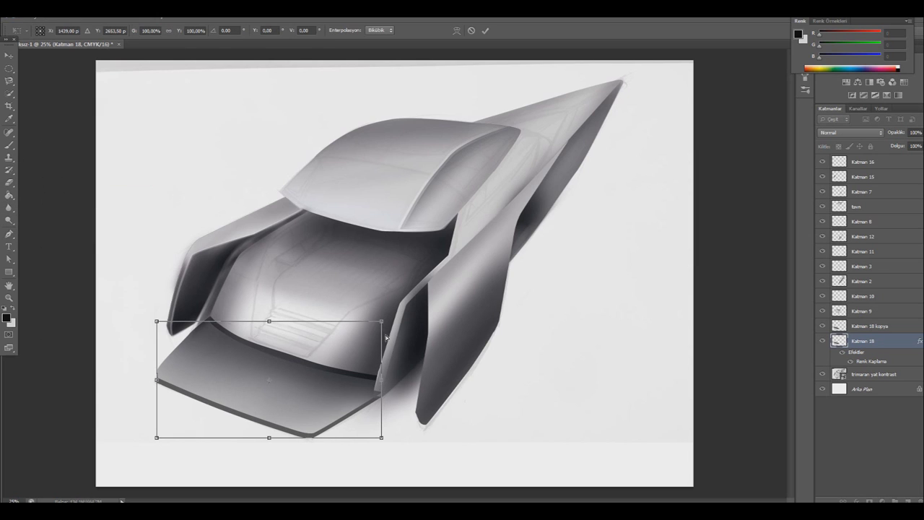
click(10, 234)
key(Return)
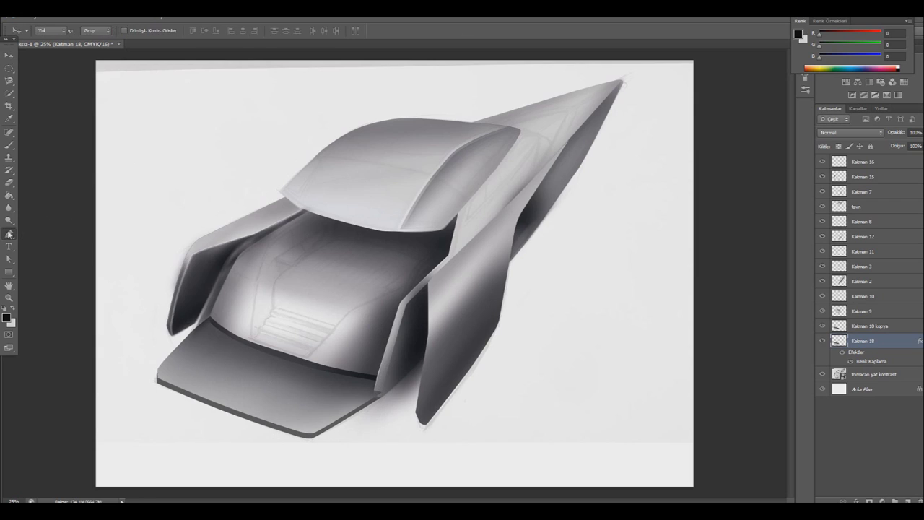
Trace the hood edge with a Pen path and turn it into a selection.
click(281, 359)
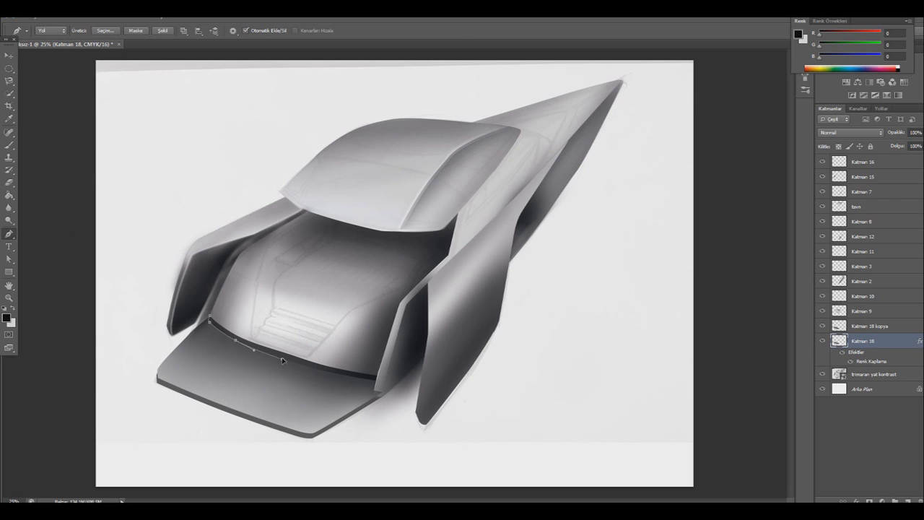
drag(333, 372, 339, 376)
click(374, 386)
click(306, 364)
right_click(256, 256)
click(302, 302)
click(528, 155)
Erase the dark seam inside the selection at 19% eraser flow, then deselect.
key(e)
drag(211, 31, 224, 31)
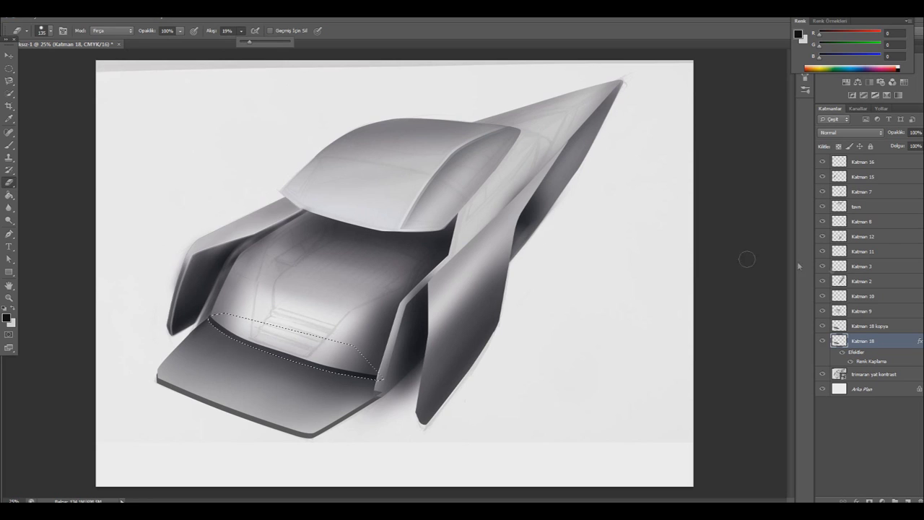
key(alt+bracketright)
drag(217, 322, 359, 375)
key(ctrl+d)
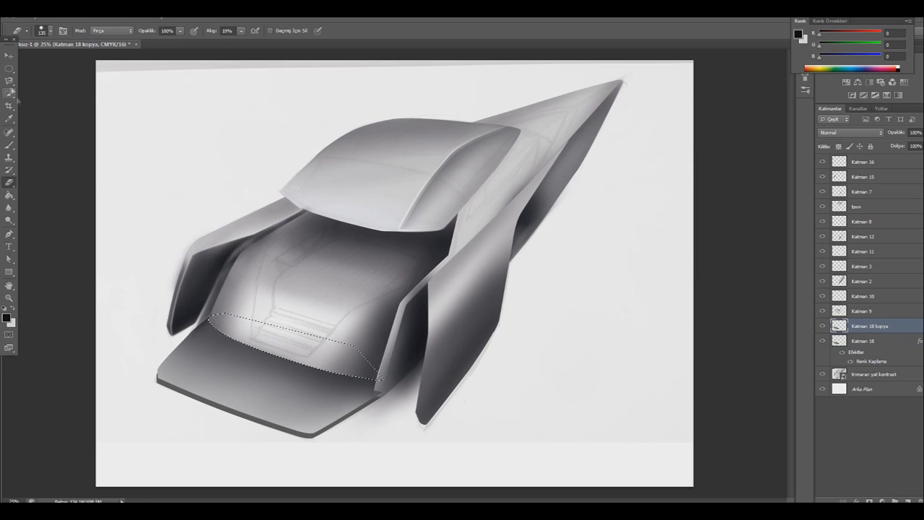
key(m)
click(10, 184)
Toggle Katman 18's visibility to compare, then set up a soft 90 px eraser brush.
click(822, 341)
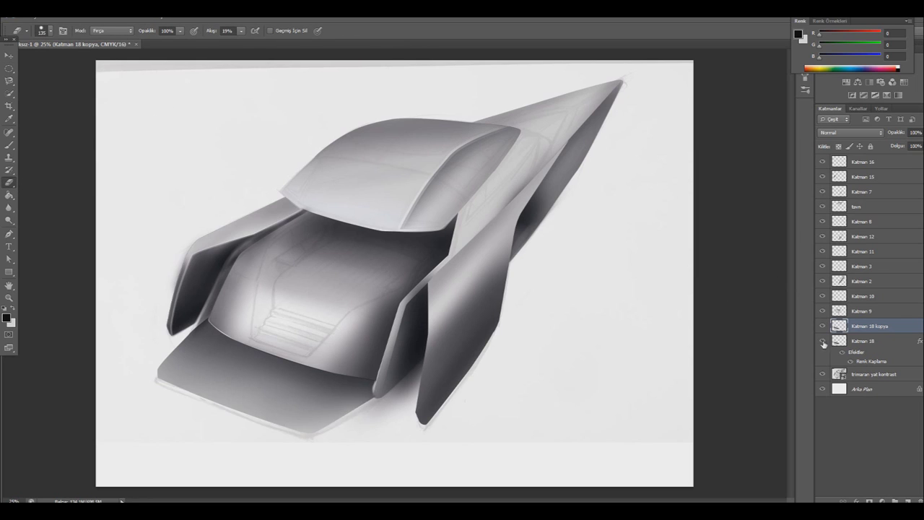
click(822, 341)
click(863, 341)
click(241, 30)
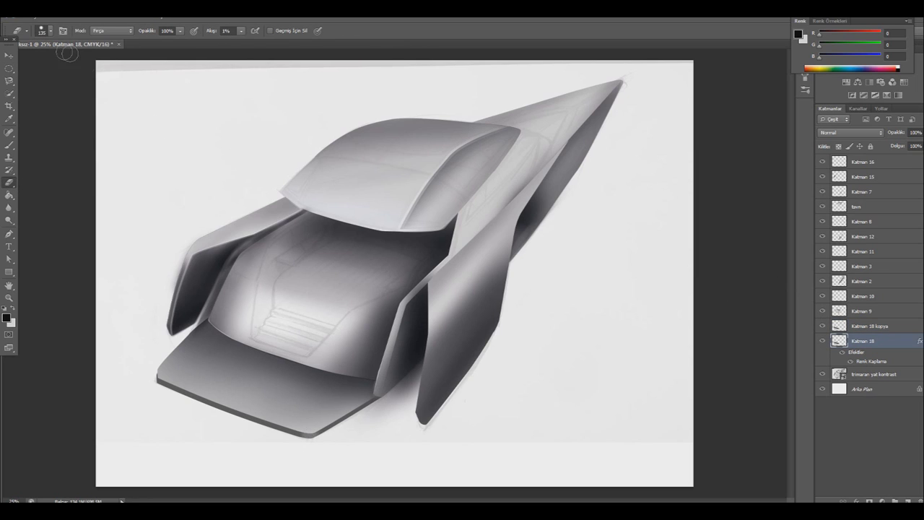
click(49, 31)
click(91, 108)
key(Return)
right_click(58, 52)
text(90)
key(Return)
click(50, 31)
key(Return)
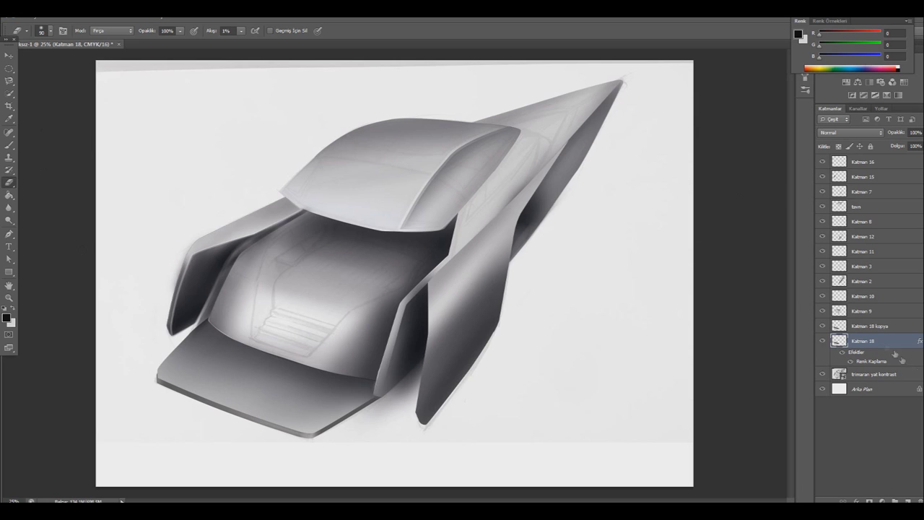
click(870, 325)
Check Katman 10's visibility, then add new layer Katman 19 above Katman 16.
click(823, 296)
click(823, 296)
click(865, 163)
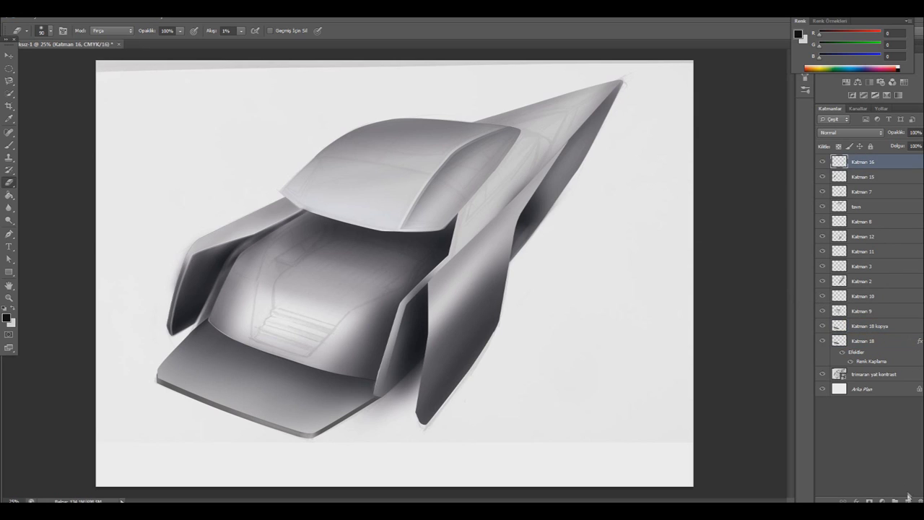
click(908, 500)
Trace the cockpit outline with the Pen tool from the roof edge down its left and lower sides.
key(p)
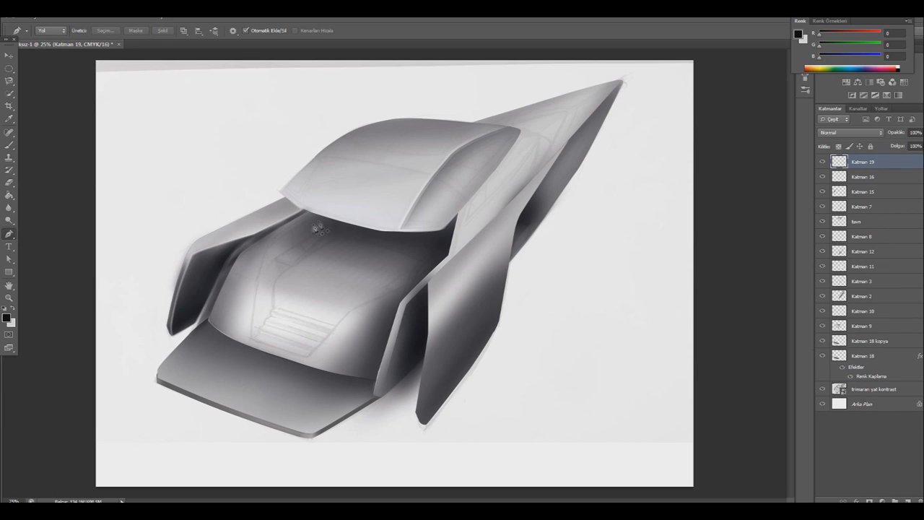
click(312, 213)
drag(252, 334, 254, 291)
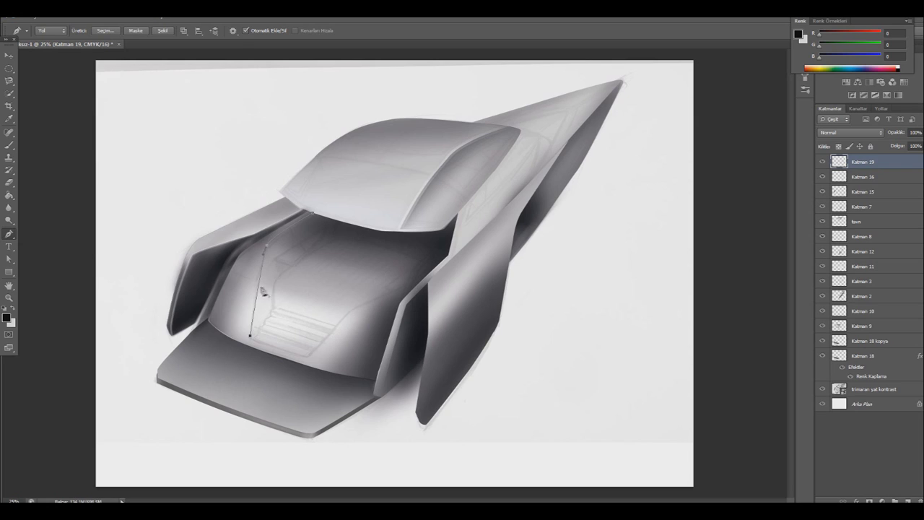
drag(306, 356, 276, 351)
click(349, 313)
drag(330, 334, 350, 311)
Refine the cockpit path, adding a lower point and pulling its end up to the roof edge.
ctrl+click(305, 357)
click(325, 339)
ctrl+click(327, 333)
ctrl+click(446, 253)
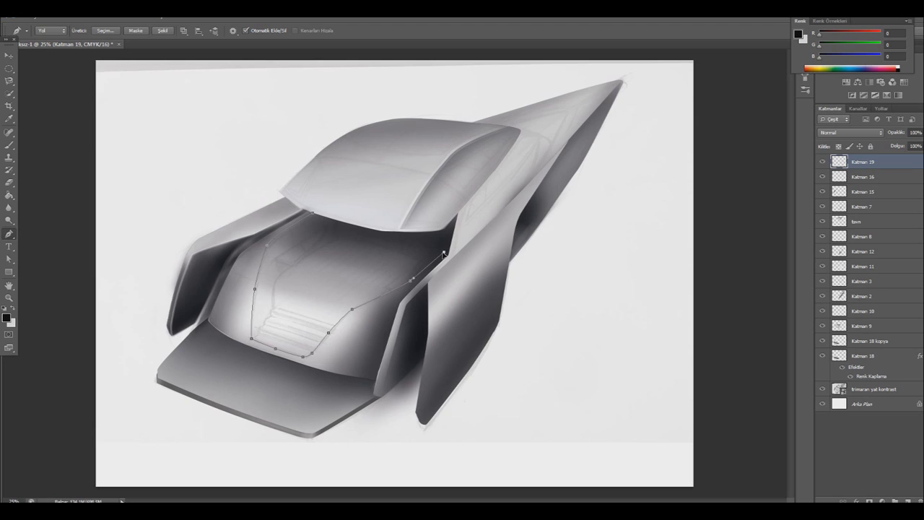
drag(449, 247, 457, 237)
drag(383, 235, 323, 216)
drag(325, 219, 320, 218)
Make the cockpit path a selection, airbrush it dark with a soft brush, and deselect.
right_click(338, 241)
click(360, 289)
key(Return)
key(b)
mouse_move(422, 285)
mouse_down()
mouse_move(343, 266)
mouse_move(248, 316)
mouse_move(289, 252)
mouse_move(332, 267)
mouse_move(311, 347)
mouse_move(447, 220)
mouse_move(361, 257)
mouse_move(249, 230)
mouse_up()
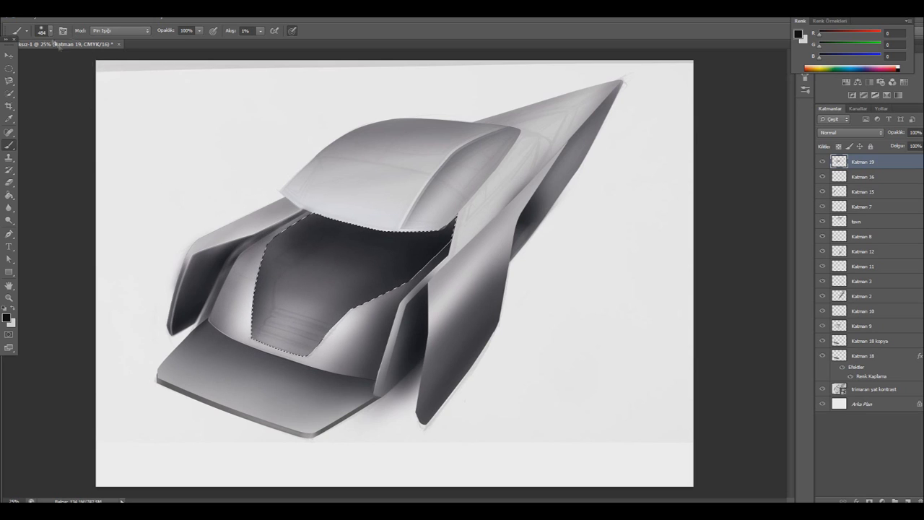
click(44, 31)
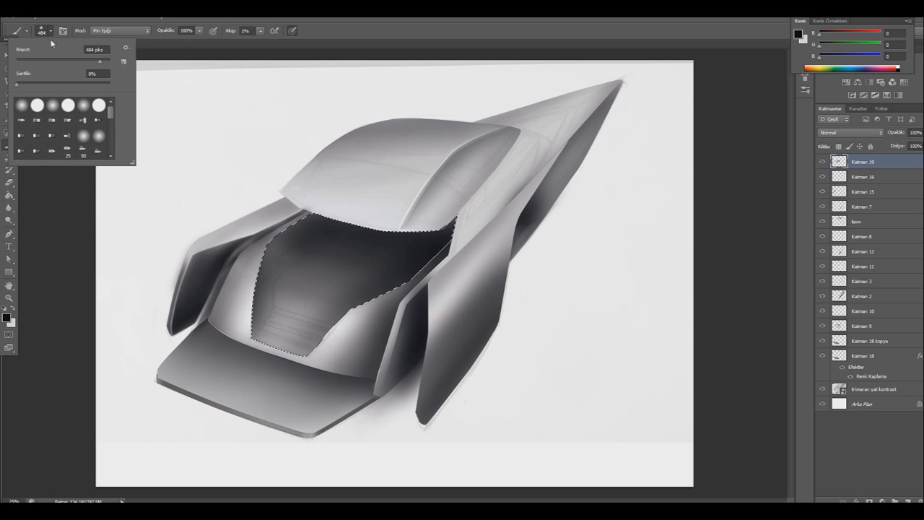
key(Escape)
key(ctrl+d)
key(m)
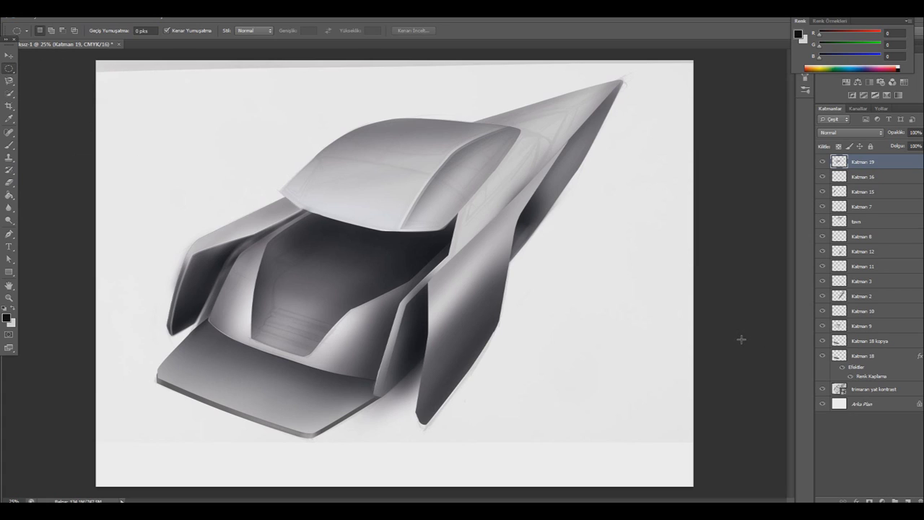
On new layer Katman 20, pen a path around the cockpit floor panel.
click(907, 499)
key(p)
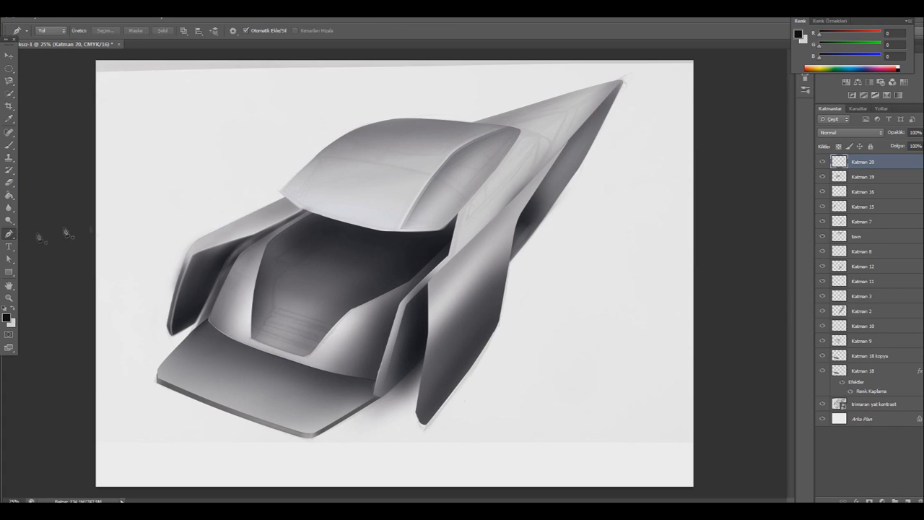
click(335, 327)
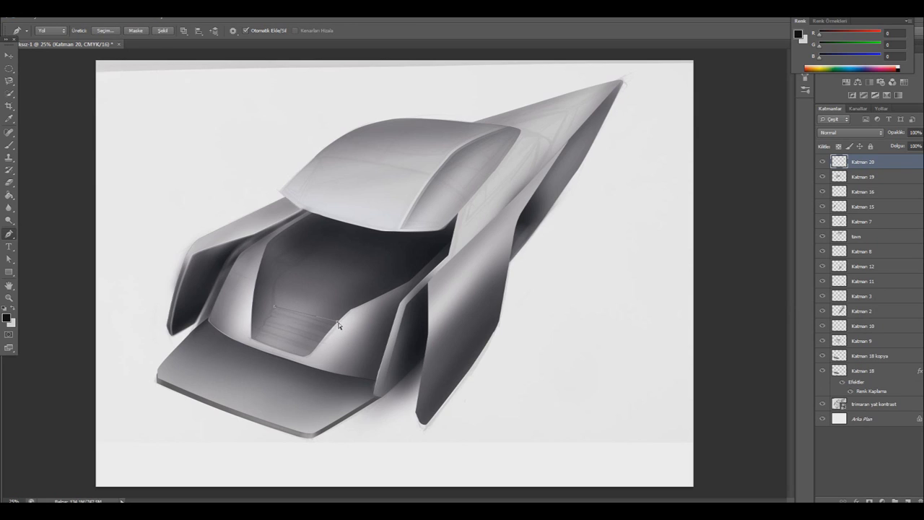
click(273, 283)
click(339, 239)
click(426, 261)
drag(384, 250, 383, 247)
click(352, 313)
Zoom in, close the cockpit floor path and convert it to a selection.
key(ctrl+plus)
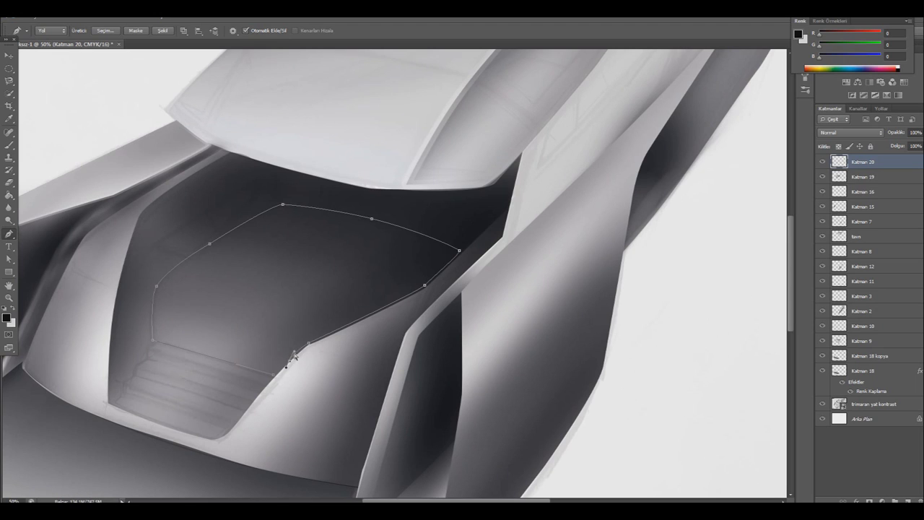
ctrl+click(308, 345)
ctrl+click(424, 285)
click(277, 379)
click(267, 378)
right_click(266, 234)
click(310, 281)
Airbrush RGB 224 light grey at 1% flow into the lower cockpit floor, then deselect.
click(10, 144)
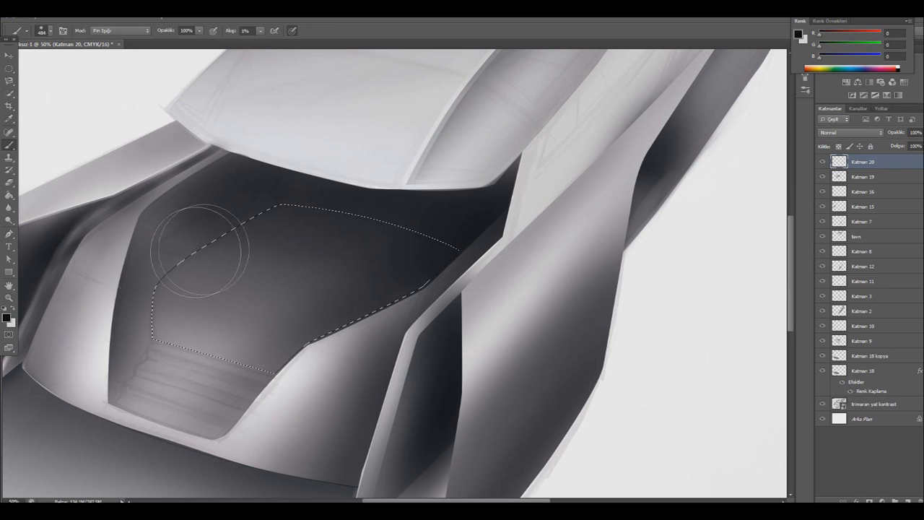
key(x)
mouse_move(224, 319)
mouse_down()
mouse_move(320, 351)
mouse_move(289, 258)
mouse_move(371, 295)
mouse_move(323, 330)
mouse_move(264, 326)
mouse_move(318, 220)
mouse_move(216, 246)
mouse_move(195, 206)
mouse_move(206, 195)
mouse_up()
click(9, 68)
click(107, 146)
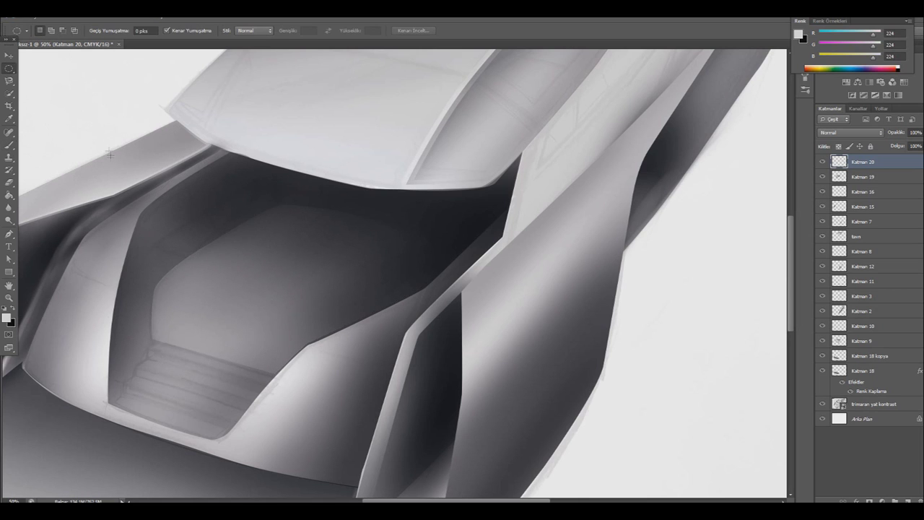
On a new layer, pen a diagonal plank line from the cockpit floor's lower left to the cabin base.
click(907, 498)
click(8, 233)
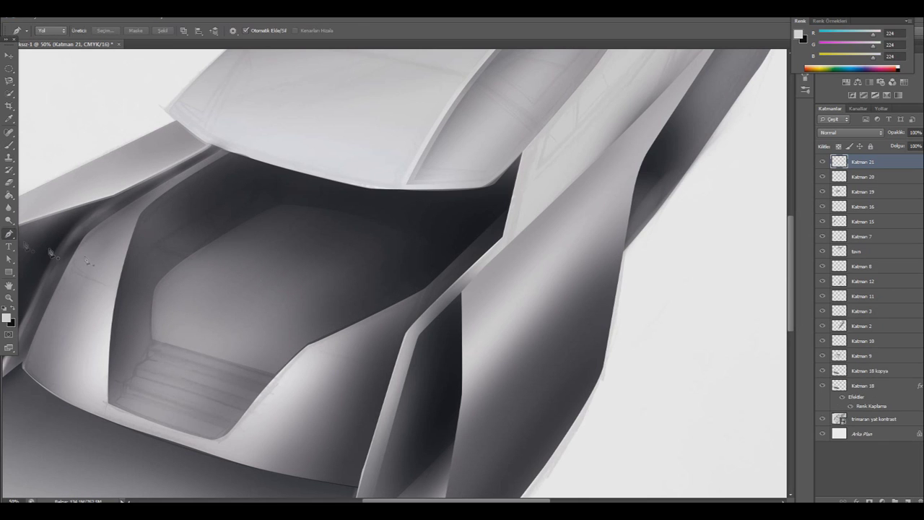
click(154, 337)
click(327, 213)
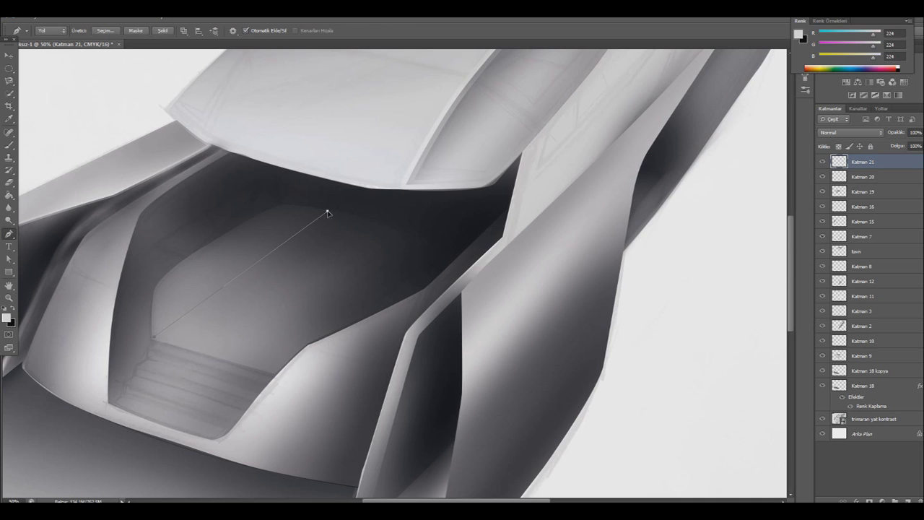
Pick a hard round brush at 21% flow and stroke the plank path with it.
click(9, 144)
click(50, 30)
text(20)
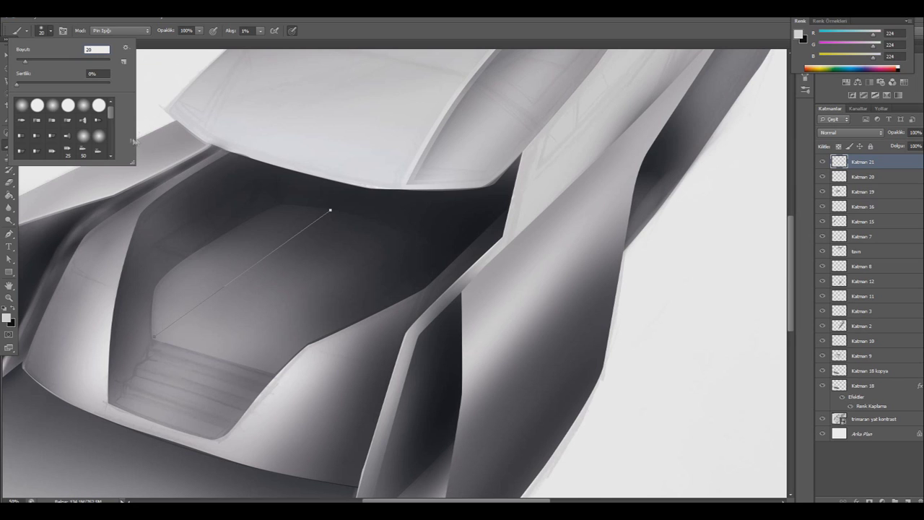
click(99, 106)
drag(260, 31, 271, 44)
click(9, 234)
right_click(310, 181)
click(382, 244)
click(541, 175)
Undo that stroke and set the brush size to 6 px.
right_click(505, 155)
key(Escape)
key(ctrl+z)
key(b)
click(49, 30)
double_click(97, 49)
key(Return)
Stroke the plank path with the 6 px brush as a thin white line.
key(p)
right_click(214, 249)
click(286, 312)
click(541, 176)
right_click(499, 165)
click(519, 181)
Duplicate the white line with the Move tool into several evenly spaced parallel copies.
key(v)
drag(229, 291, 323, 290)
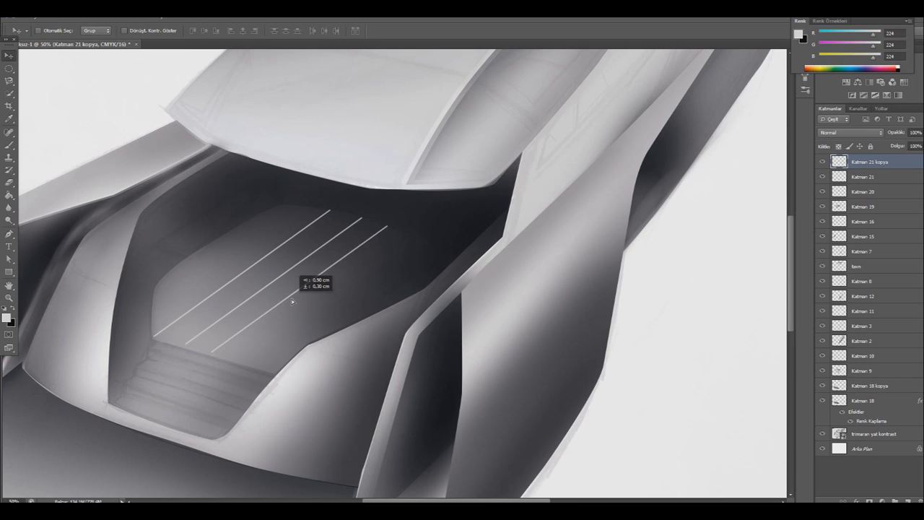
drag(322, 290, 357, 305)
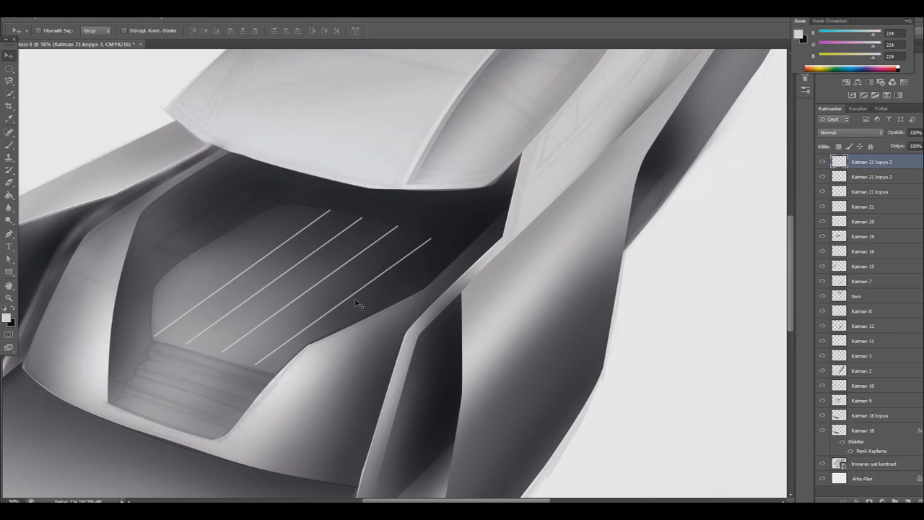
click(869, 179)
drag(243, 345, 248, 344)
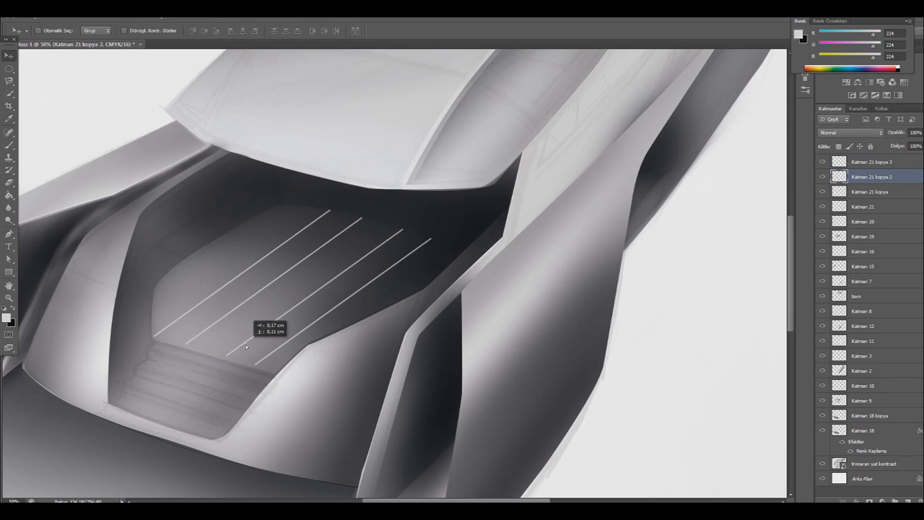
click(867, 161)
drag(326, 315, 413, 300)
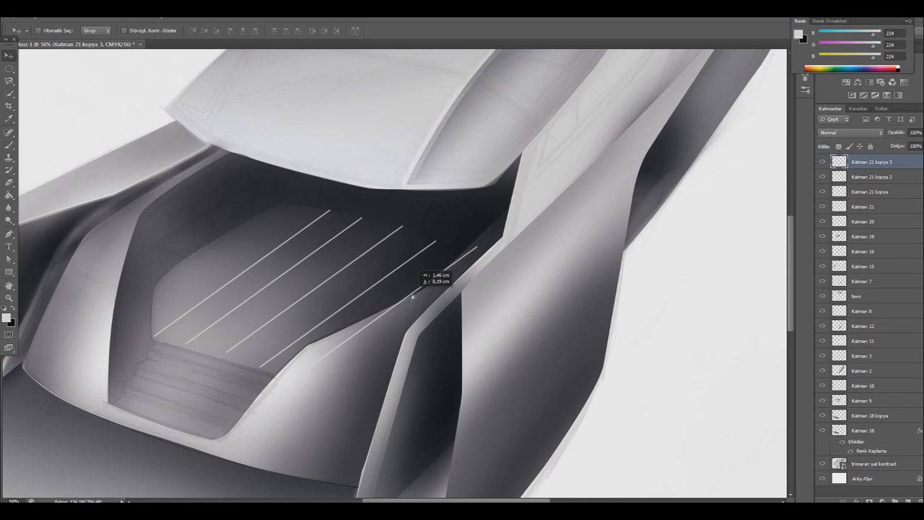
scroll(413, 299, down, 4)
scroll(413, 299, up, 4)
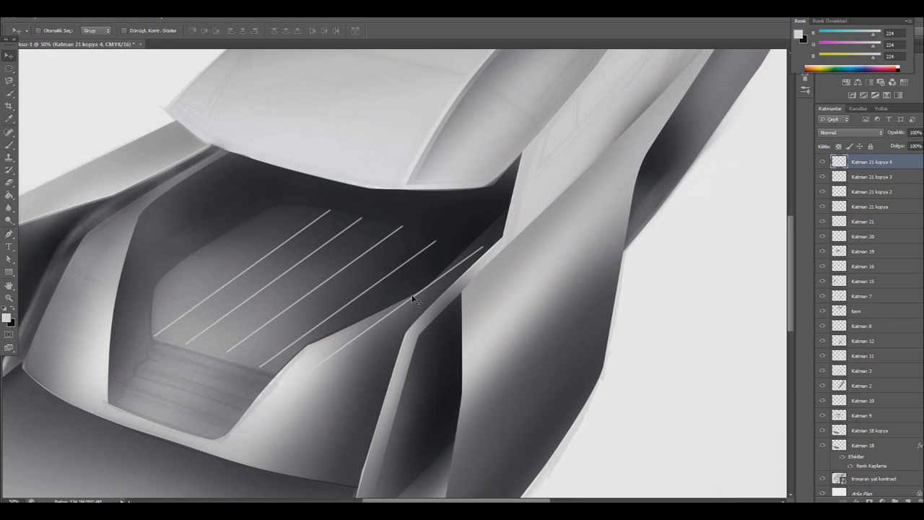
drag(414, 294, 246, 241)
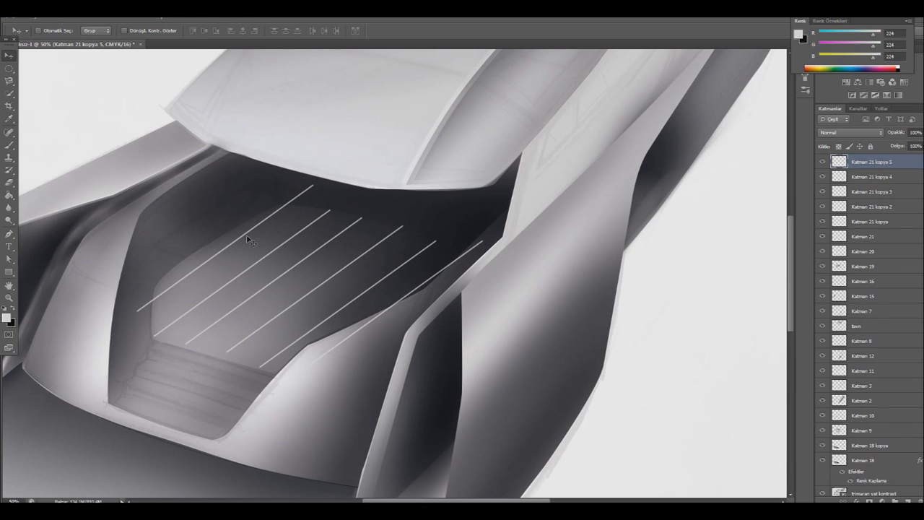
Free Transform the last line copy into place, then select all the plank line layers.
click(41, 20)
click(87, 194)
drag(247, 232, 250, 236)
key(e)
key(Return)
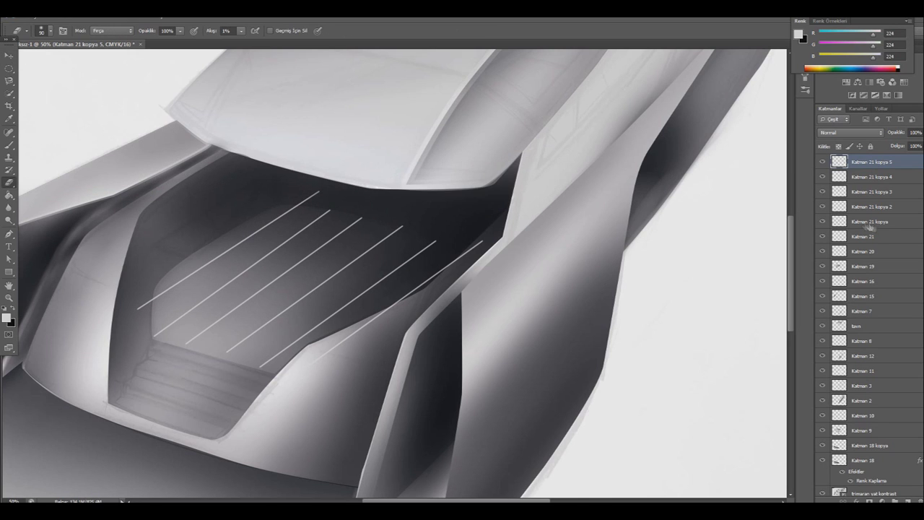
shift+click(870, 236)
Merge the plank line layers and softly erase the first line's top end at low flow.
right_click(882, 177)
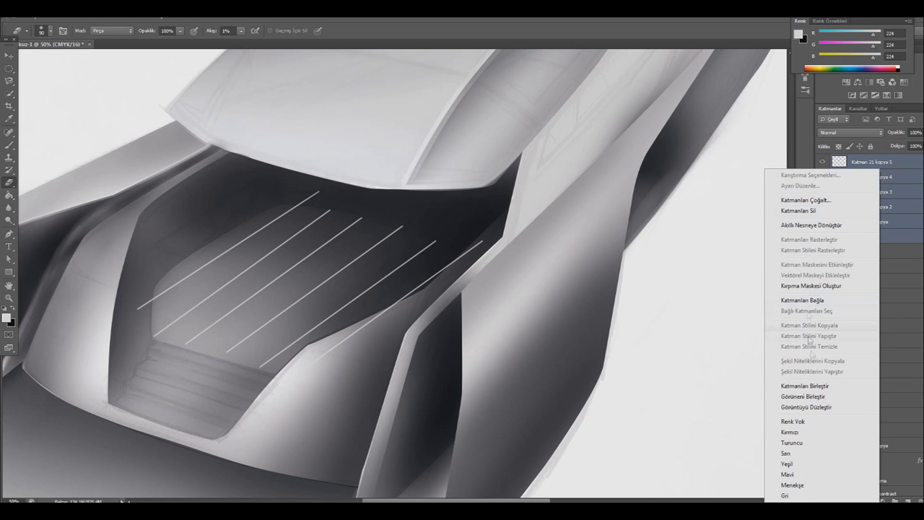
click(814, 385)
key(shift+0)
key(shift+8)
drag(320, 190, 303, 202)
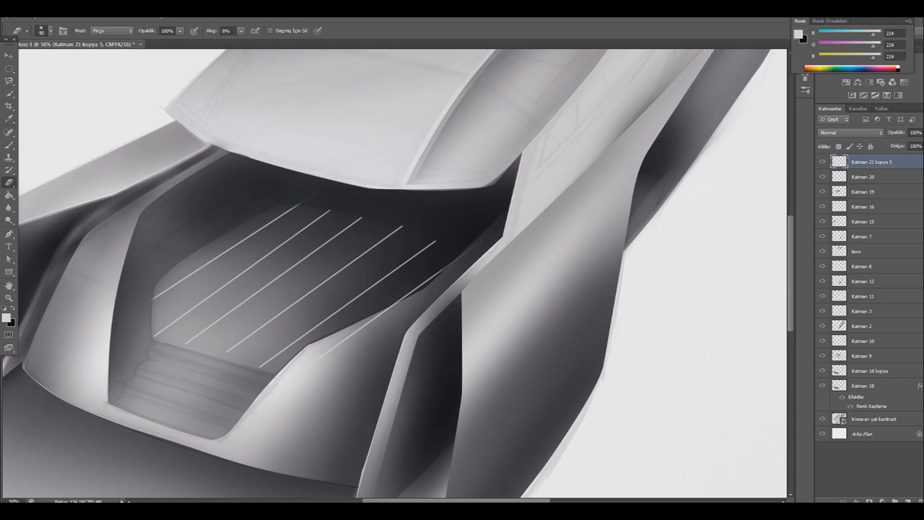
key(shift+1)
key(shift+4)
drag(240, 31, 232, 44)
Fade the plank lines across the floor with a 191 px soft eraser.
click(241, 30)
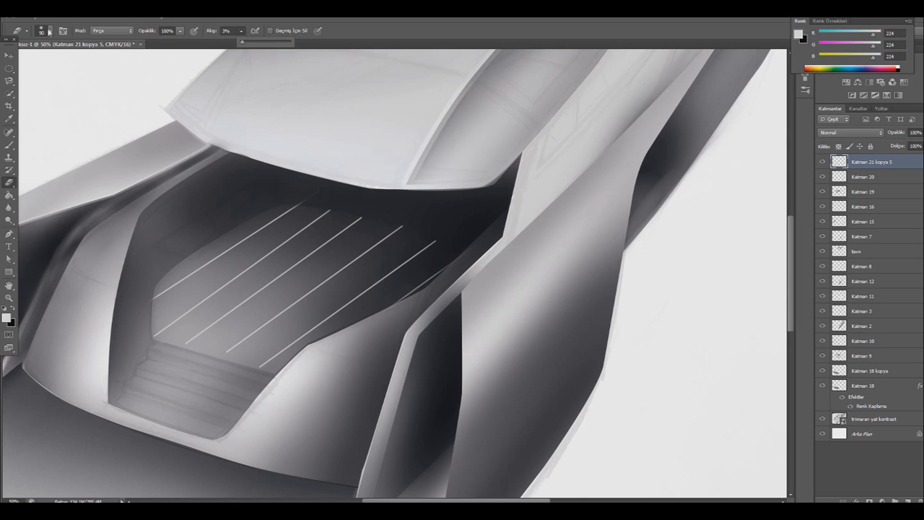
click(49, 32)
text(191)
key(Return)
drag(278, 208, 399, 256)
click(49, 31)
click(134, 292)
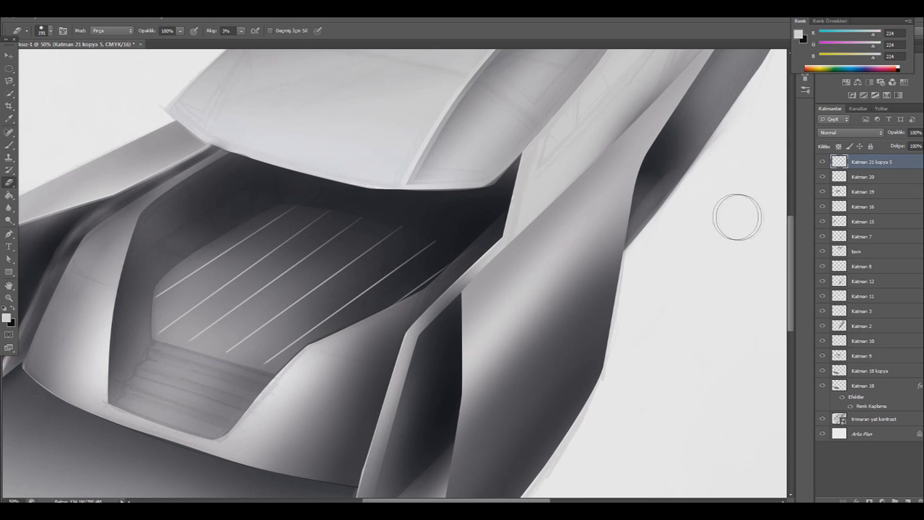
click(823, 163)
click(822, 163)
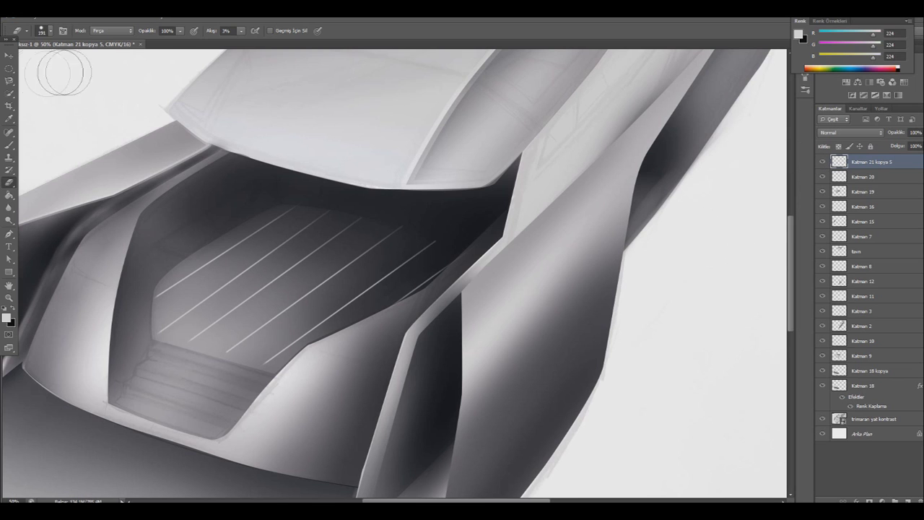
Pen a closed path around the deck's right-hand strip along the hull edge.
click(8, 68)
key(p)
click(256, 359)
click(433, 229)
click(498, 236)
click(499, 268)
click(314, 382)
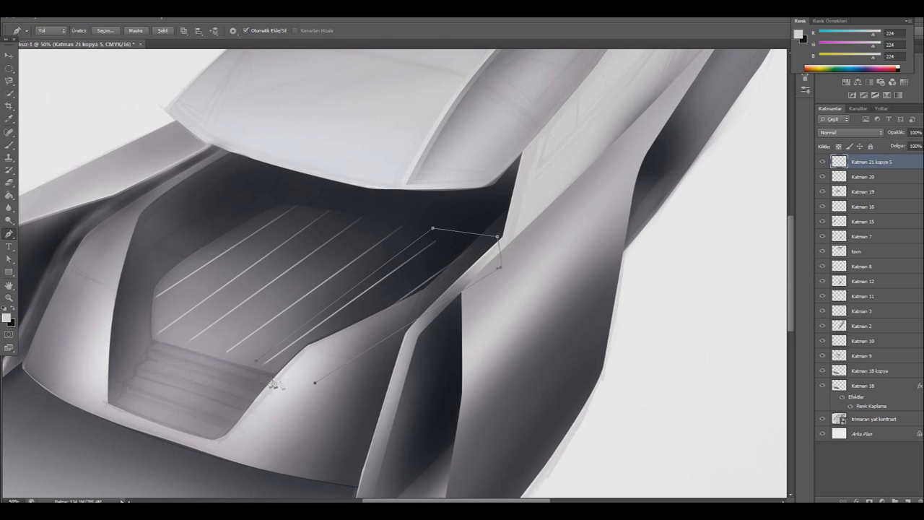
right_click(299, 348)
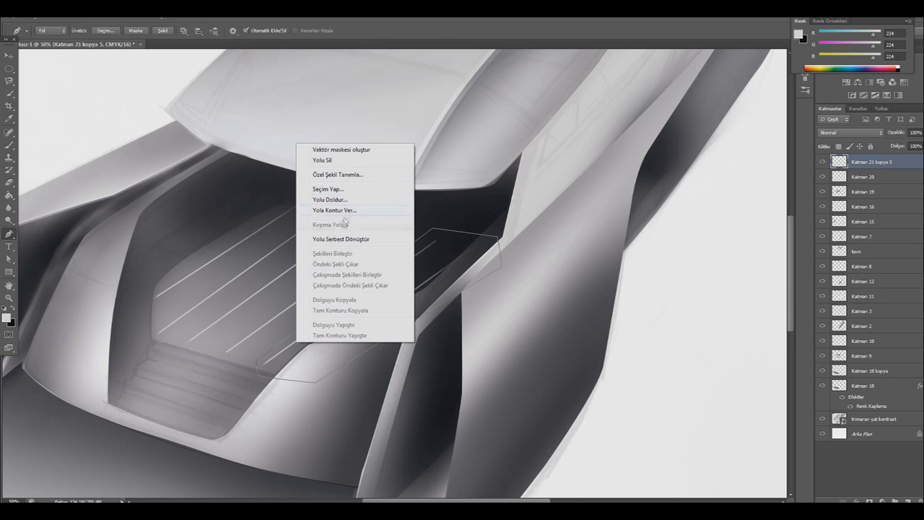
Cut the right-strip plank lines to their own layer, erase line ends, and shift them down-left.
click(354, 196)
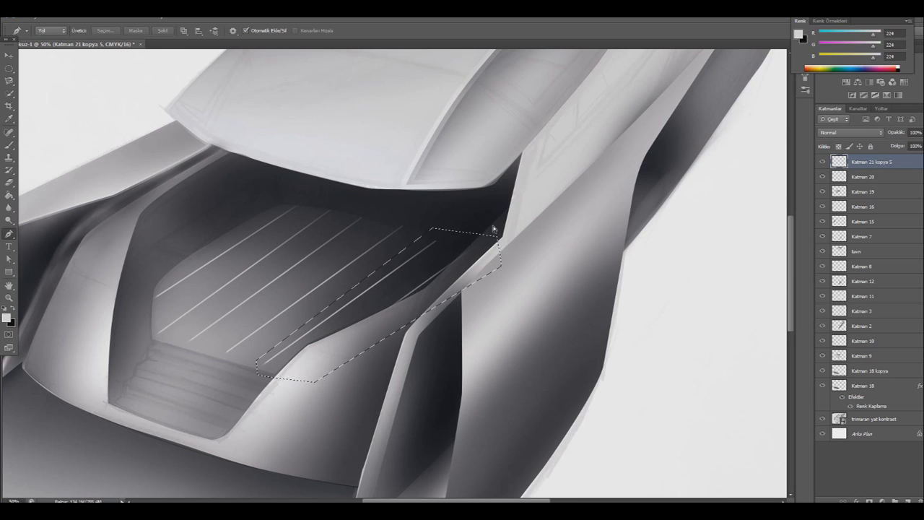
key(ctrl+d)
key(m)
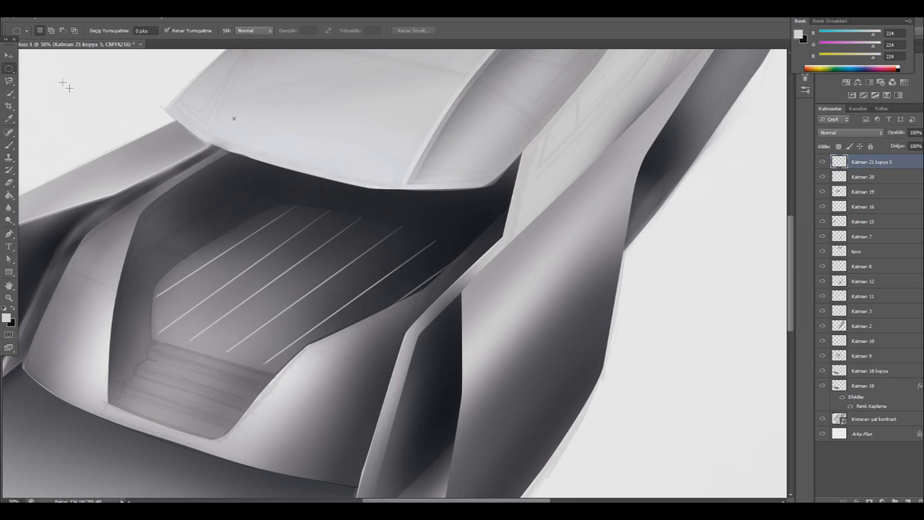
click(859, 180)
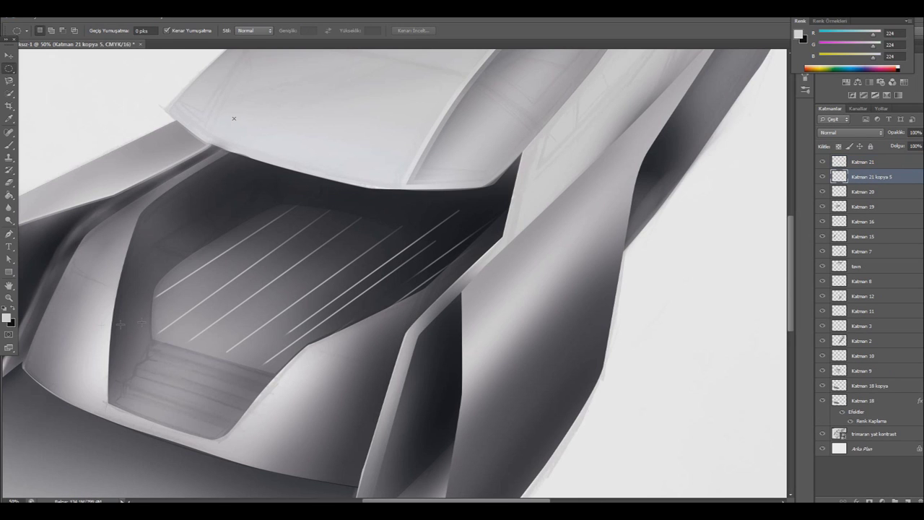
key(e)
drag(375, 306, 437, 244)
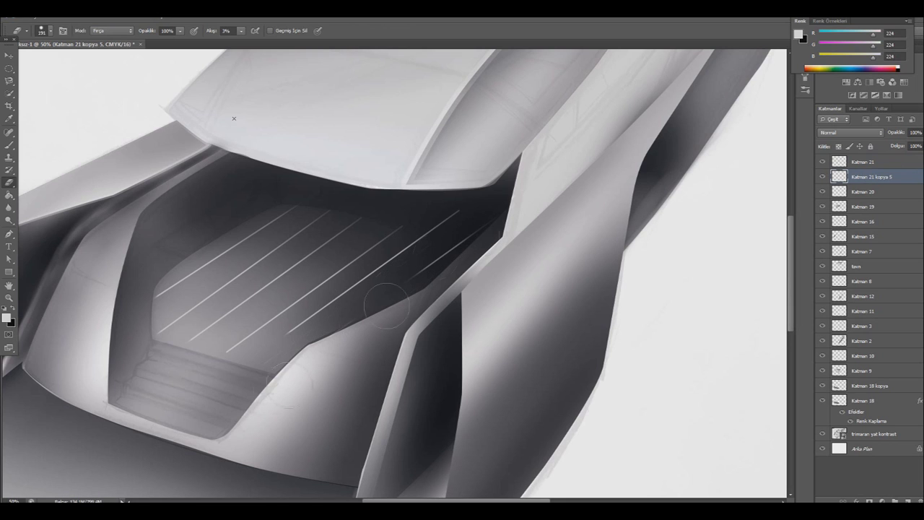
click(859, 162)
click(9, 55)
drag(369, 289, 344, 316)
click(47, 8)
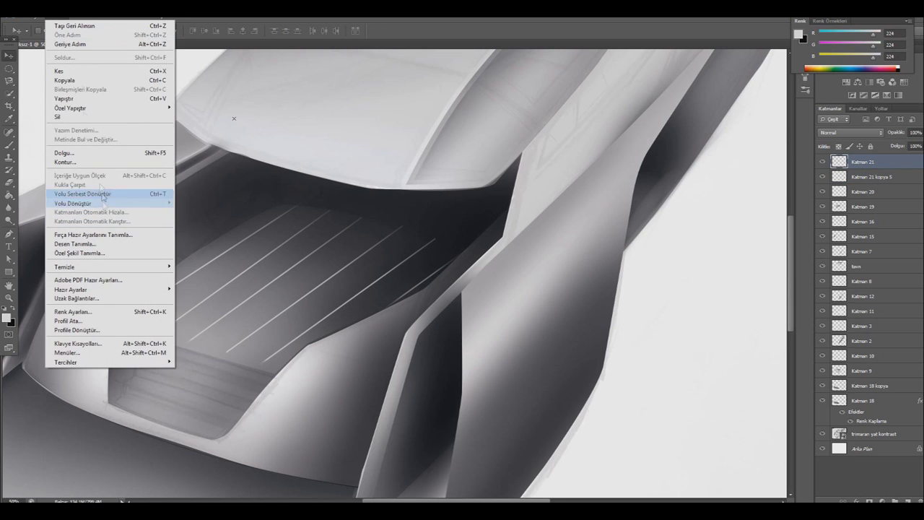
mouse_move(73, 203)
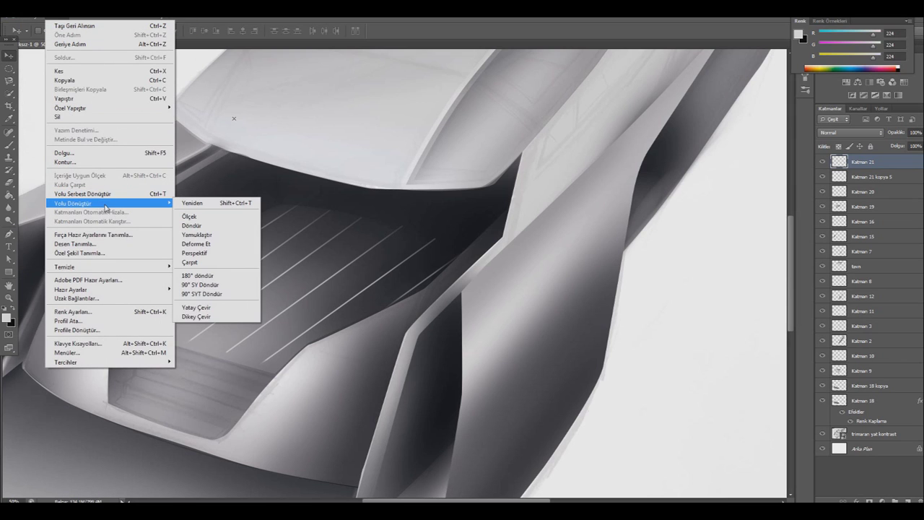
Attempt to transform the plank lines and dismiss the resulting error message.
click(206, 201)
click(444, 195)
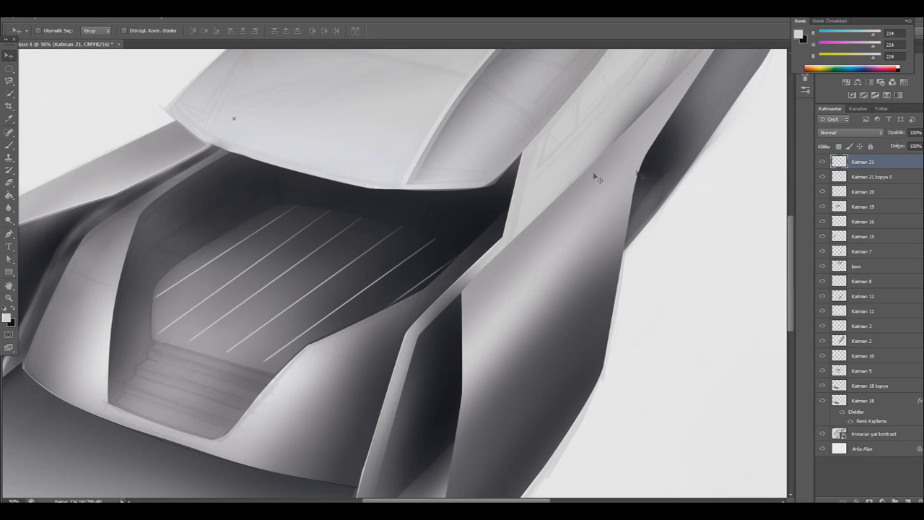
click(60, 12)
click(58, 164)
key(p)
Rotate the right-side plank lines about -6° and erase their ends in the dark cockpit corner.
click(58, 12)
click(86, 204)
mouse_move(514, 217)
mouse_down()
mouse_move(519, 202)
mouse_move(490, 215)
mouse_up()
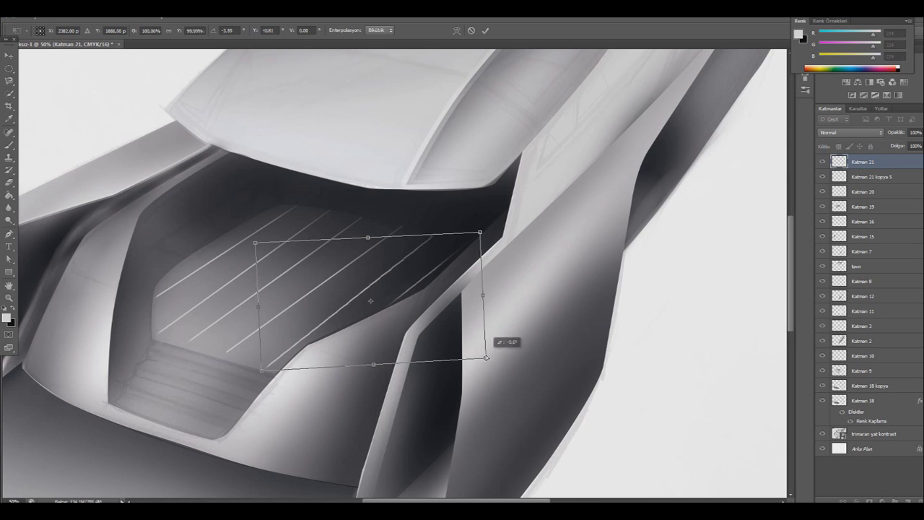
drag(353, 338, 398, 294)
drag(490, 224, 489, 221)
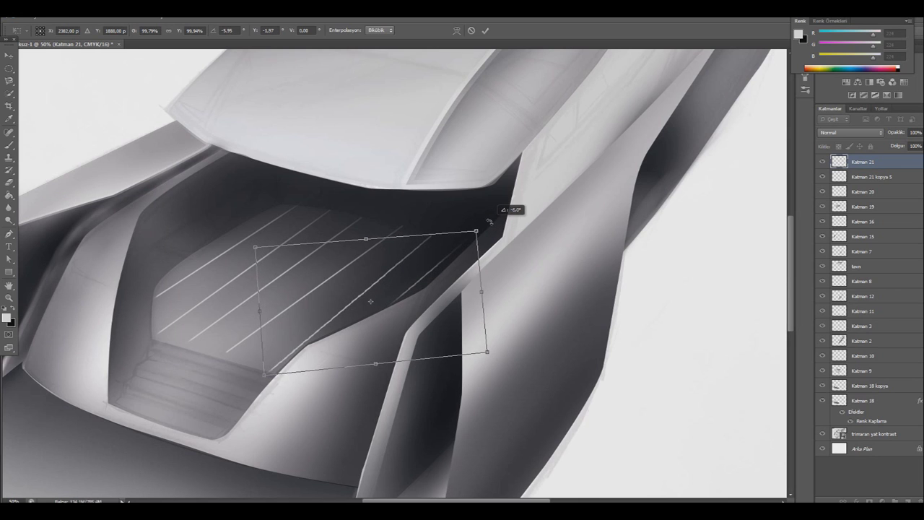
click(9, 55)
click(411, 198)
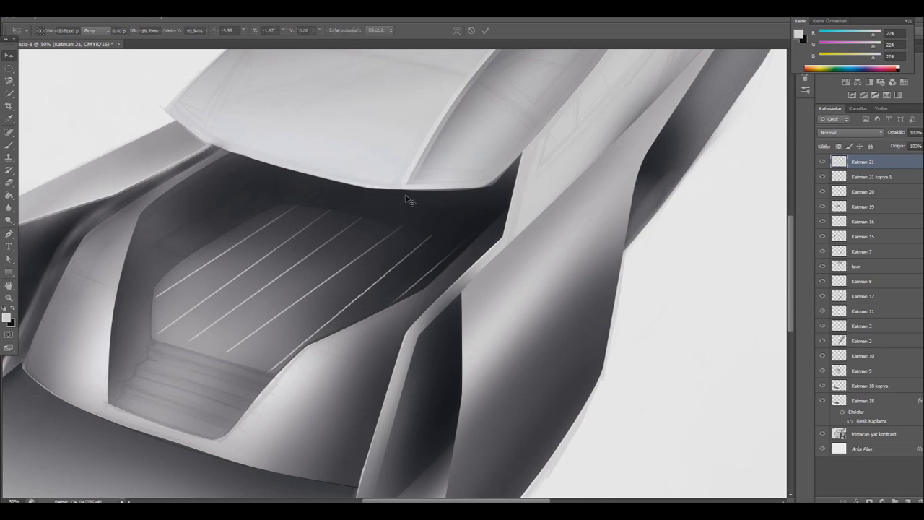
click(10, 182)
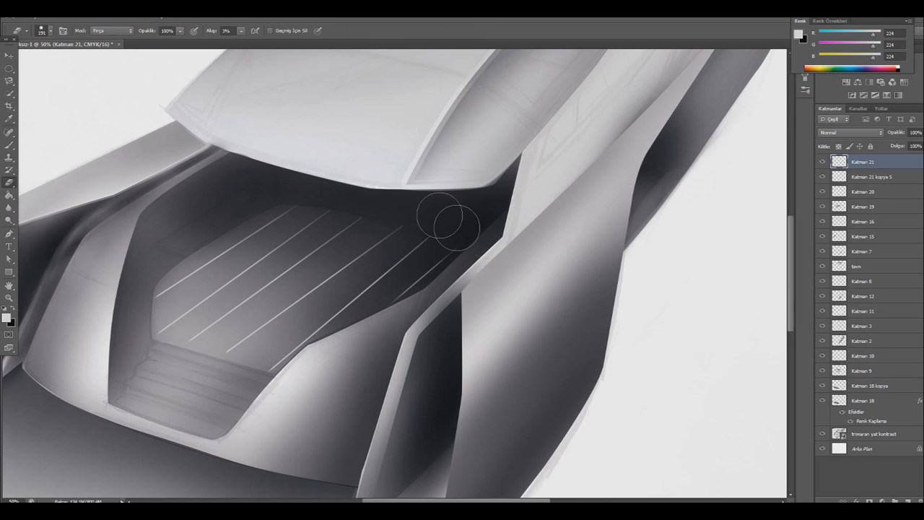
drag(444, 251, 462, 269)
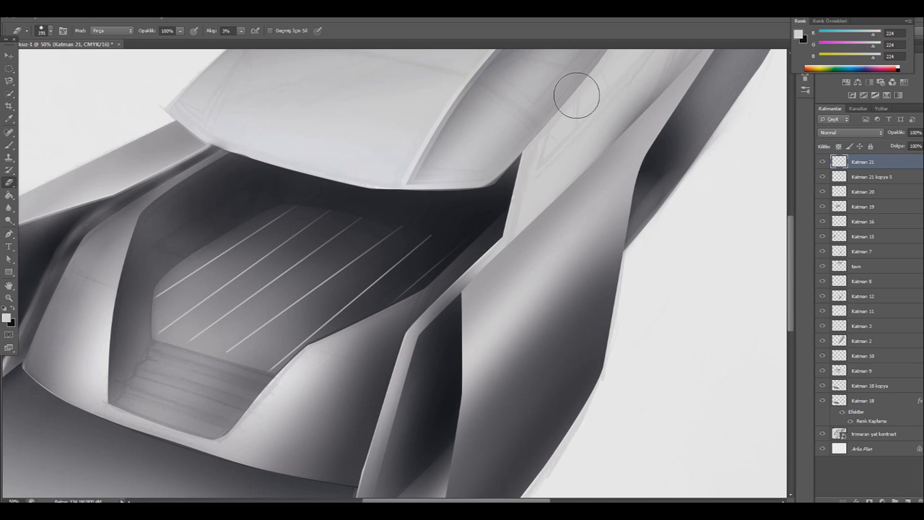
Free Transform the deck plank lines, tilting them about three degrees, and commit.
click(54, 10)
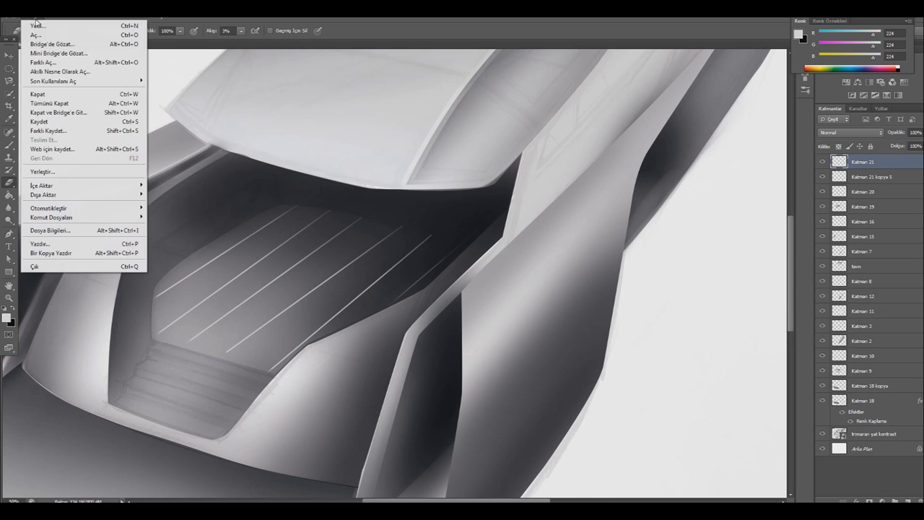
click(110, 193)
drag(489, 239, 485, 232)
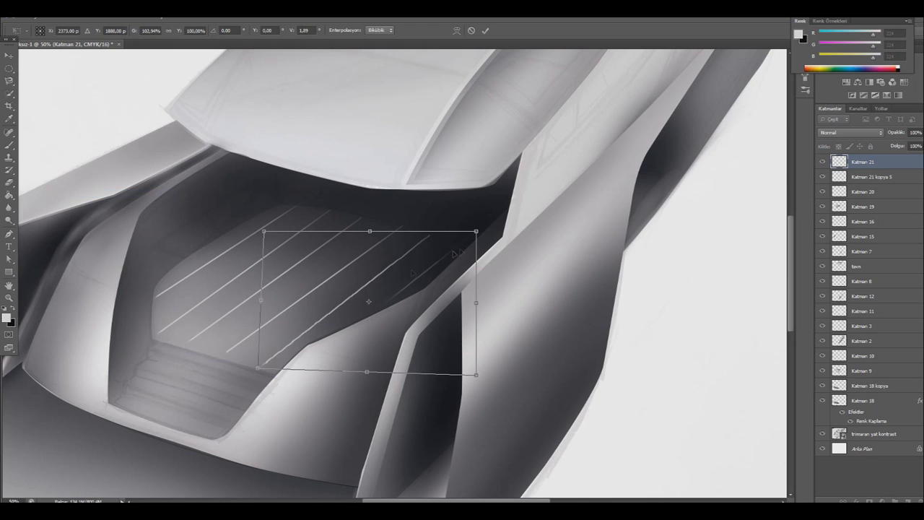
click(9, 56)
click(402, 196)
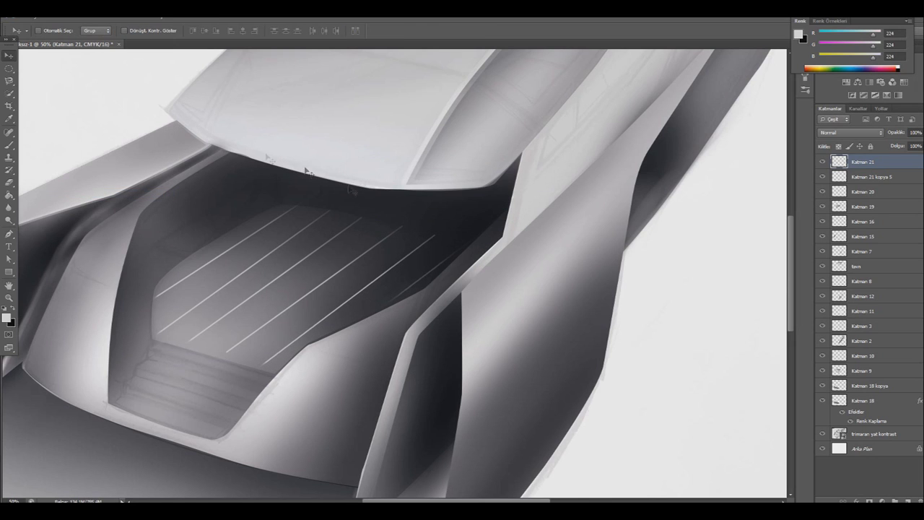
click(8, 68)
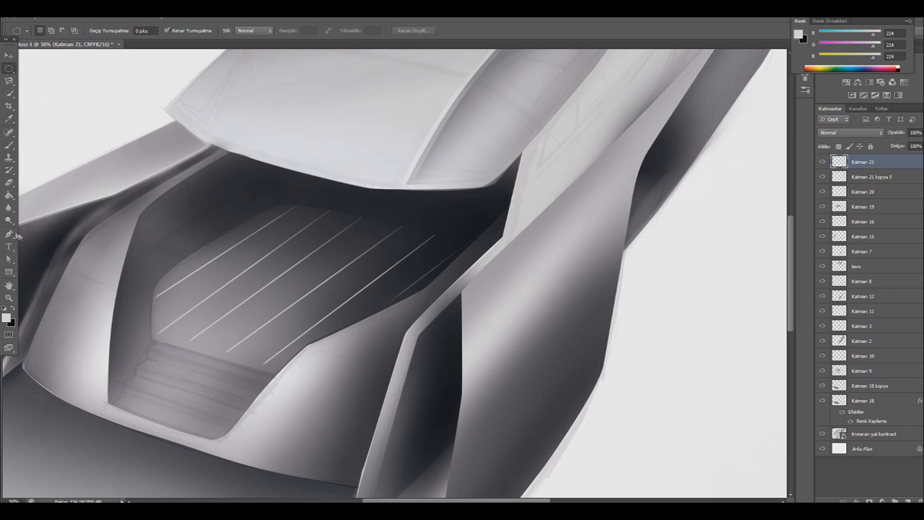
Draw a closed four-point Pen path around the plank ends.
key(p)
click(374, 305)
click(472, 230)
click(495, 242)
click(411, 309)
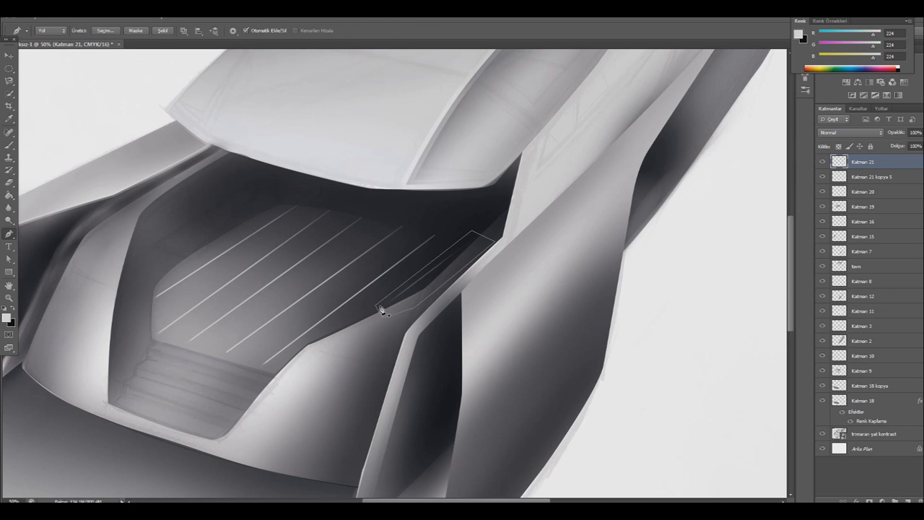
Convert the plank-end path to a selection and split it onto new layer Katman 22.
right_click(381, 309)
click(415, 153)
click(530, 151)
key(ctrl+d)
key(m)
key(ctrl+shift+alt+n)
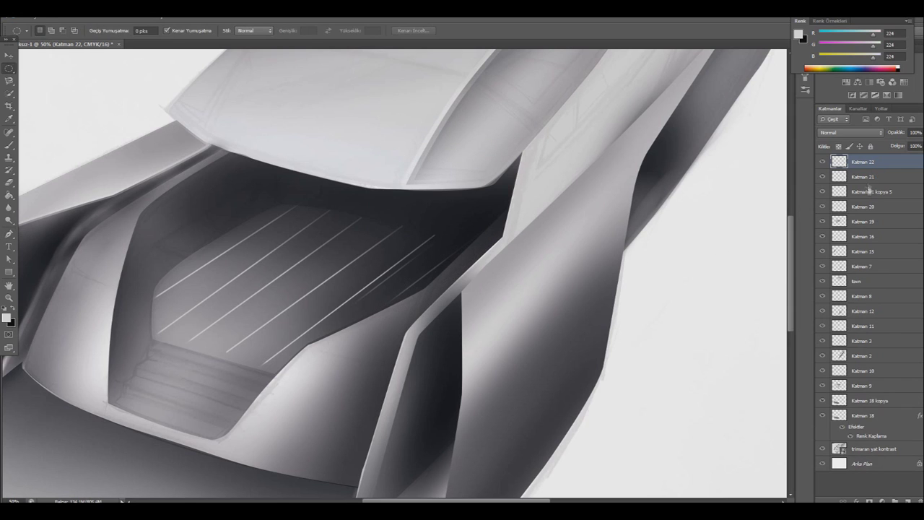
click(866, 177)
key(e)
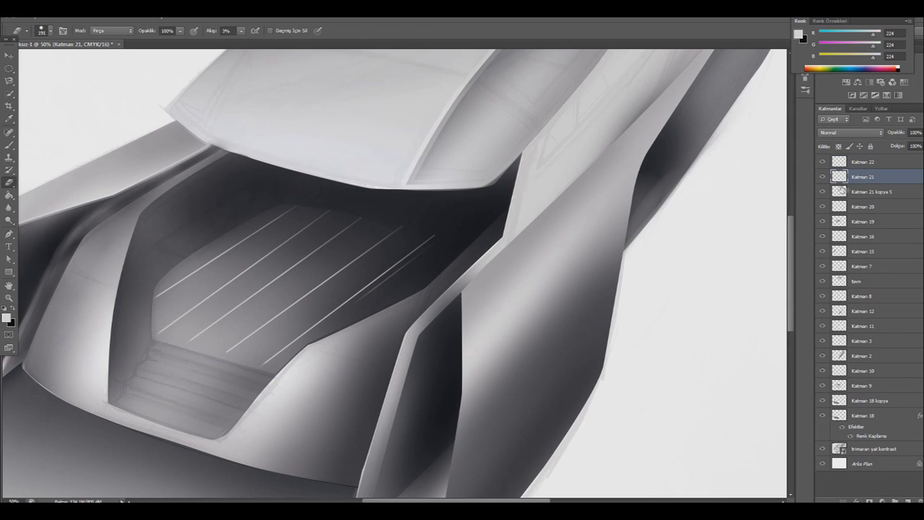
click(863, 161)
key(v)
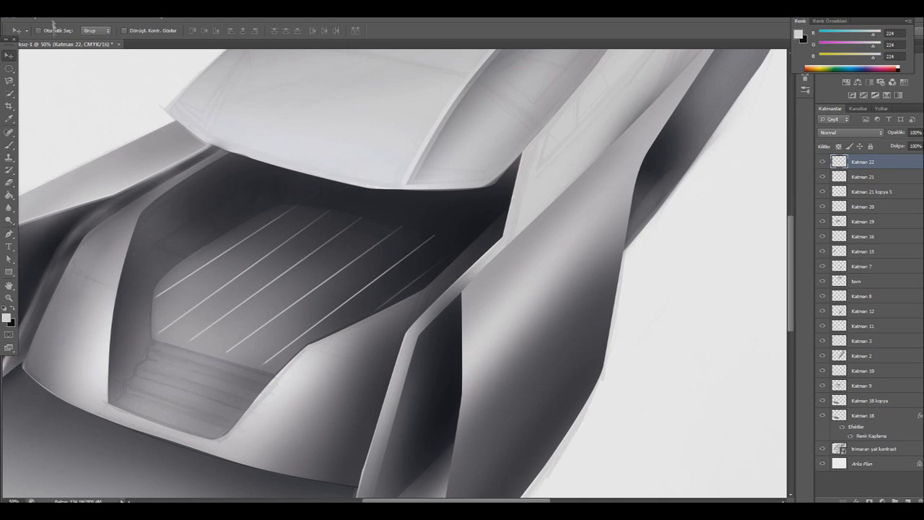
Slightly rotate and shift the separated plank ends into line with the other planks.
click(38, 13)
click(80, 183)
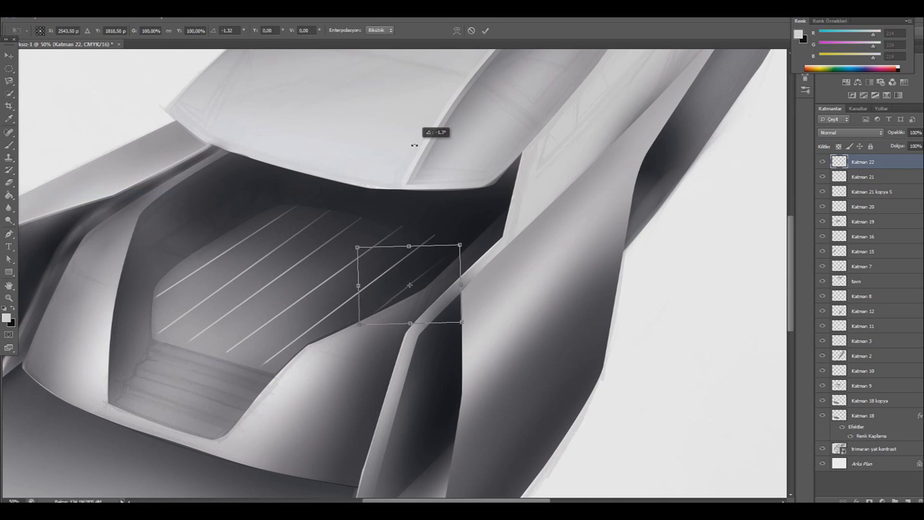
drag(461, 265, 466, 263)
click(9, 55)
key(Return)
key(ctrl+minus)
key(ctrl+minus)
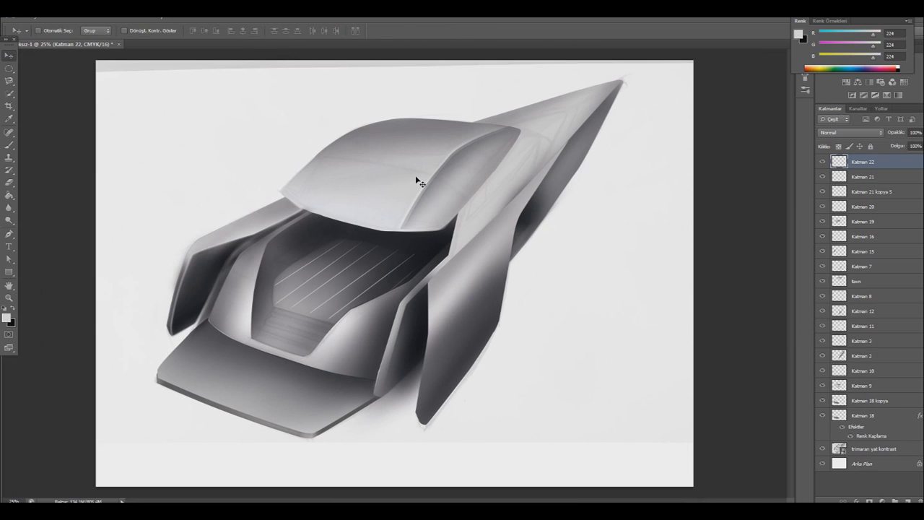
Merge the plank line layers into a single layer, Katman 22.
shift+click(857, 187)
right_click(858, 187)
click(830, 387)
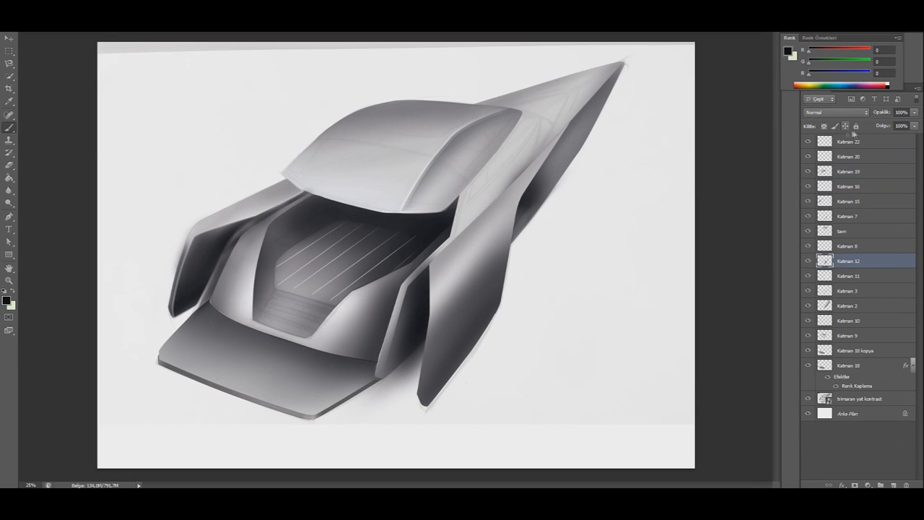
click(858, 143)
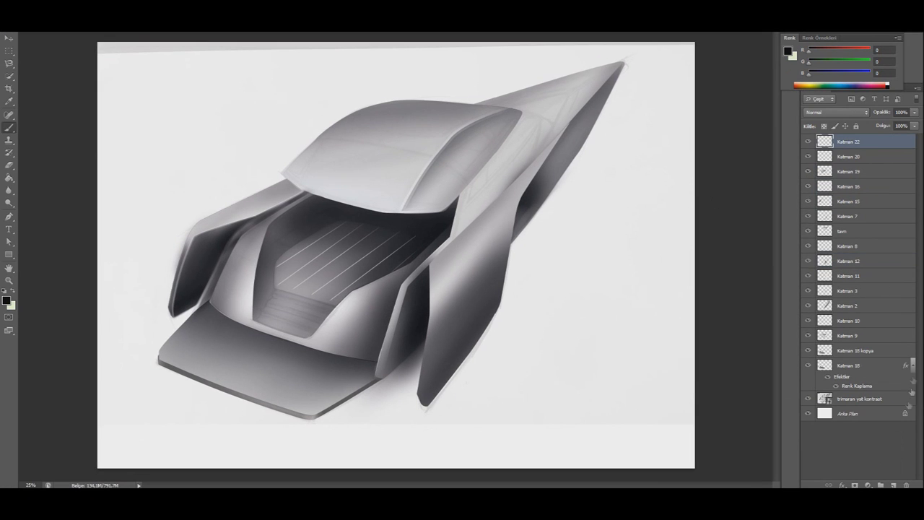
Add new layer Katman 23 and trace a Pen path around the cabin side window.
click(894, 485)
key(ctrl+plus)
key(p)
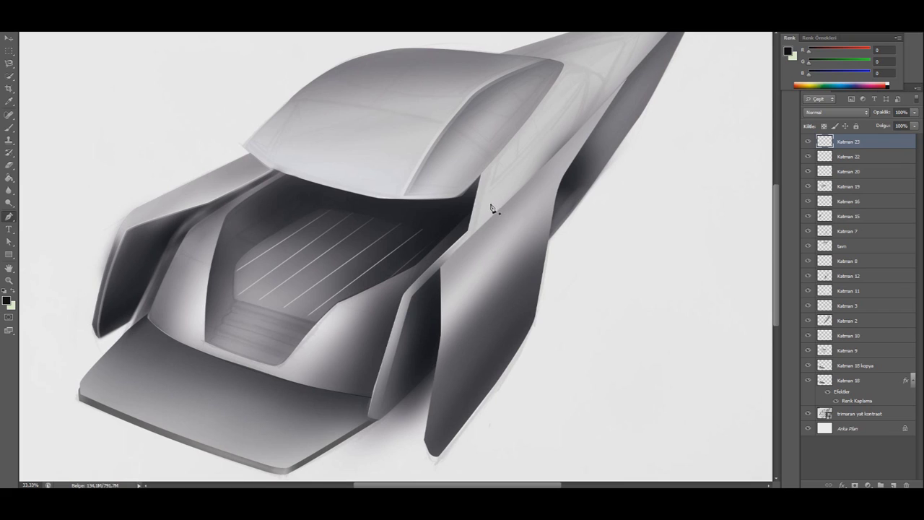
mouse_move(587, 76)
mouse_down()
mouse_move(591, 64)
mouse_move(607, 72)
mouse_up()
key(Return)
key(ctrl+minus)
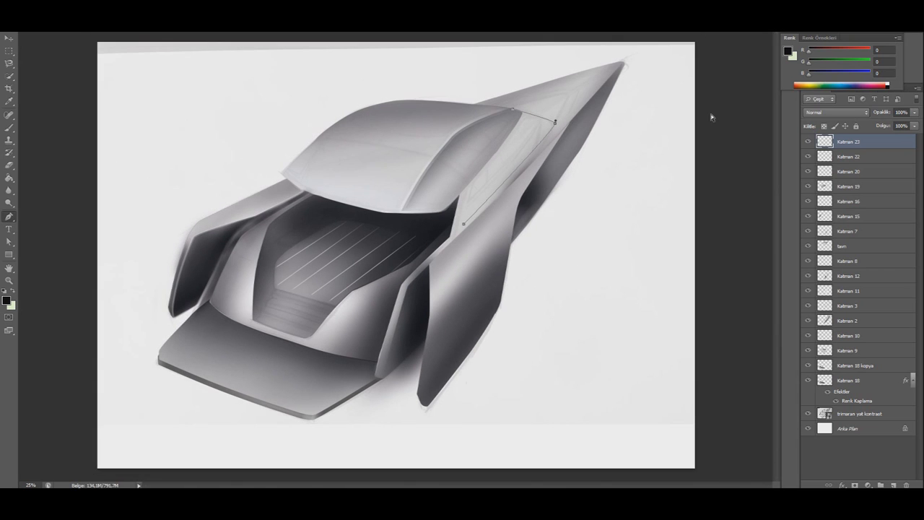
drag(556, 123, 559, 125)
key(ctrl+plus)
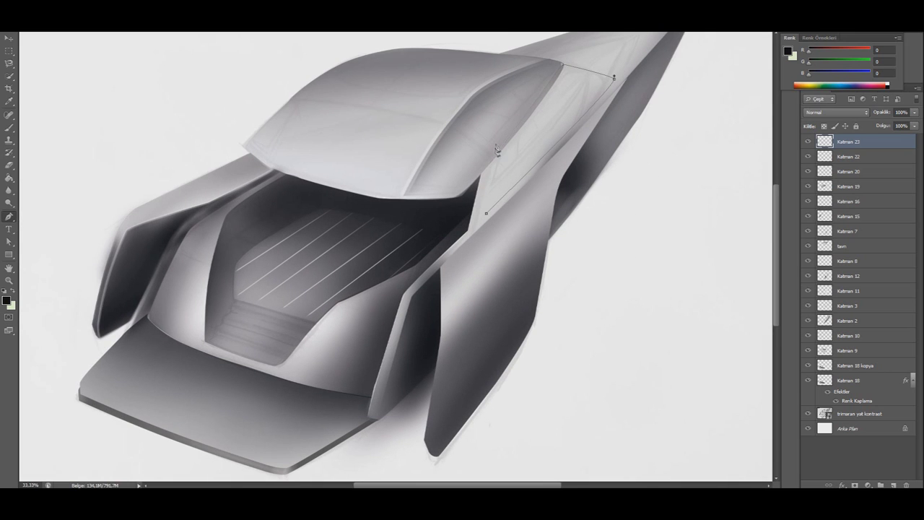
ctrl+click(538, 107)
click(488, 216)
Turn the window path into a selection and paint it dark with a soft round brush.
right_click(284, 103)
click(339, 158)
key(Return)
key(b)
click(32, 21)
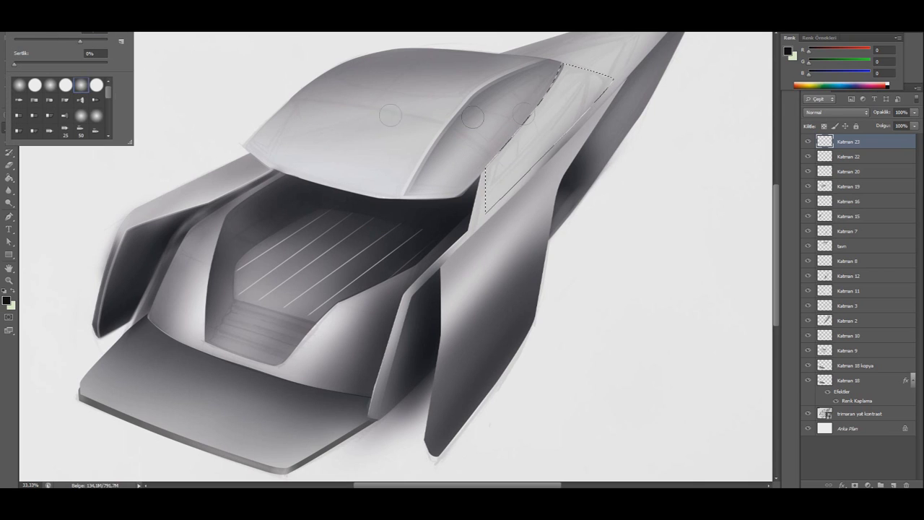
click(578, 61)
mouse_move(521, 112)
mouse_down()
mouse_move(585, 61)
mouse_move(505, 195)
mouse_move(574, 105)
mouse_up()
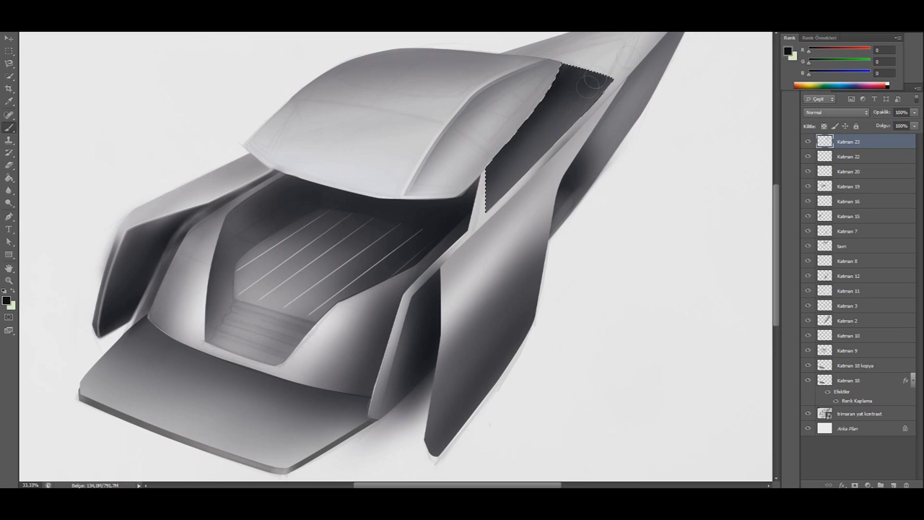
key(ctrl+d)
click(9, 51)
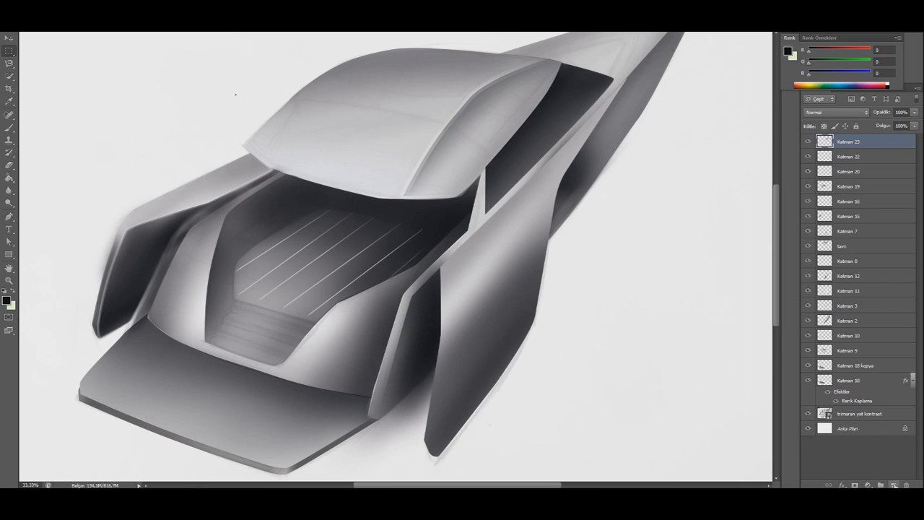
Add new layer Katman 24 and attempt a Pen path along the cabin and canopy, then discard it.
click(894, 485)
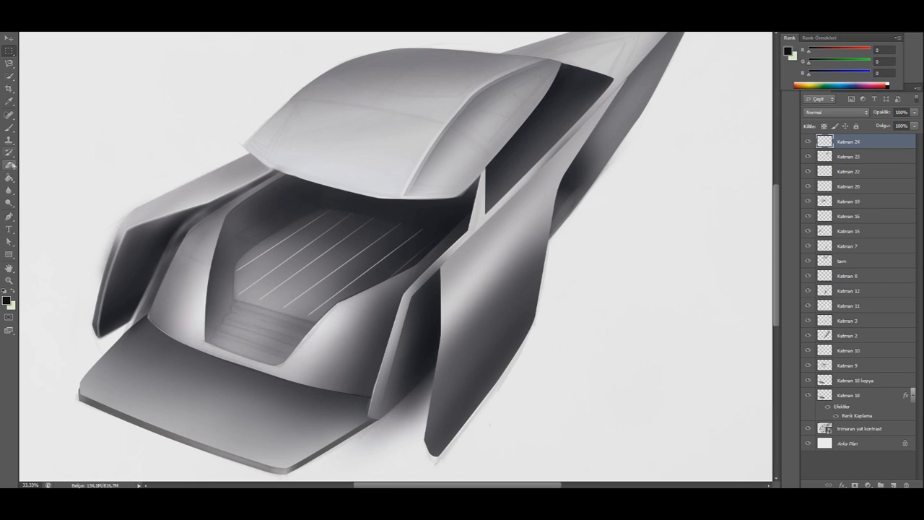
click(8, 216)
click(571, 77)
key(ctrl+z)
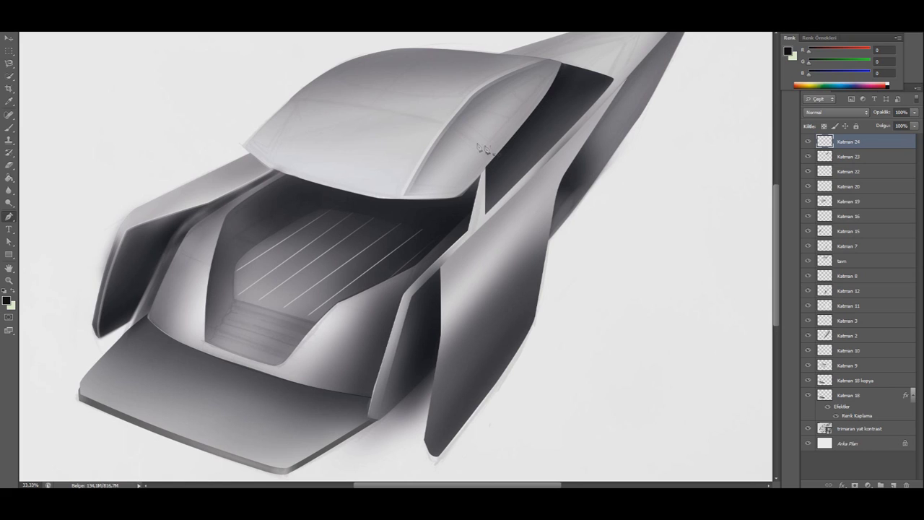
click(502, 167)
click(611, 78)
click(546, 67)
drag(546, 67, 549, 72)
click(486, 156)
drag(443, 155, 468, 156)
alt+click(437, 155)
click(517, 123)
key(Return)
Trace the right hull's outer side panel with a Pen path and make it a selection.
click(438, 451)
click(440, 421)
click(434, 437)
click(533, 318)
click(497, 381)
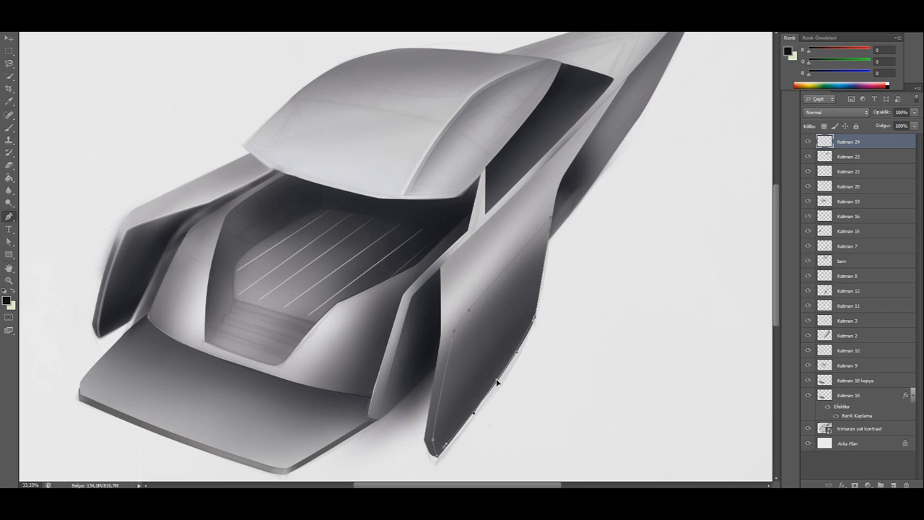
click(438, 447)
key(ctrl+Return)
right_click(436, 325)
click(475, 169)
click(530, 144)
Paint the hull panel dark with a soft brush, leaving its upper-left edge lighter, then add a new layer.
right_click(448, 169)
click(493, 212)
click(528, 137)
right_click(91, 53)
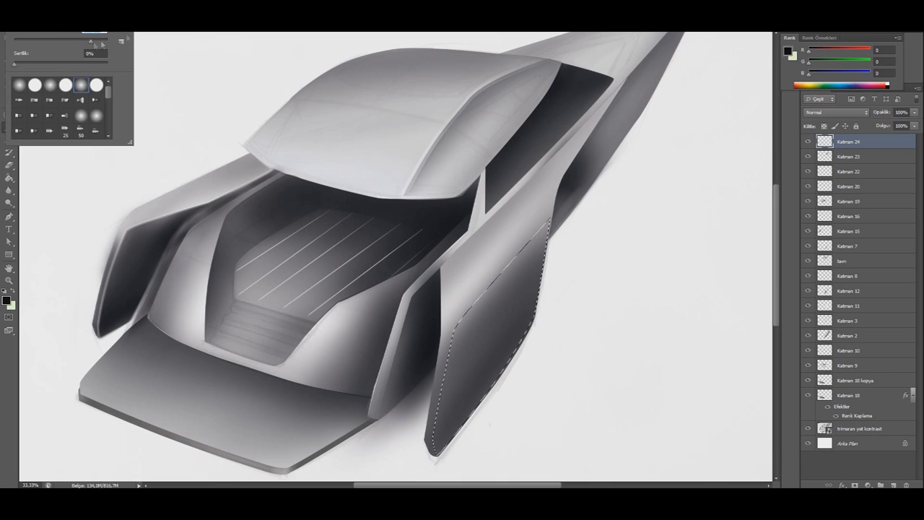
click(517, 240)
drag(498, 260, 534, 213)
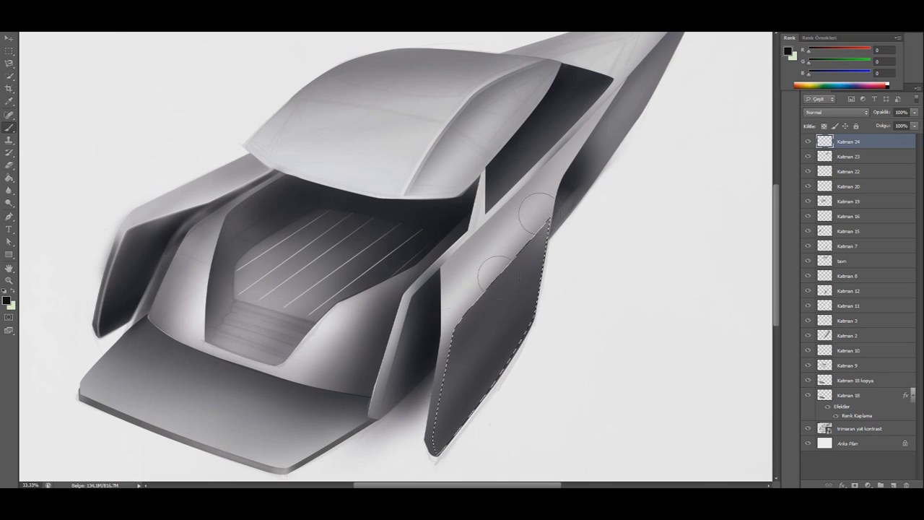
click(9, 51)
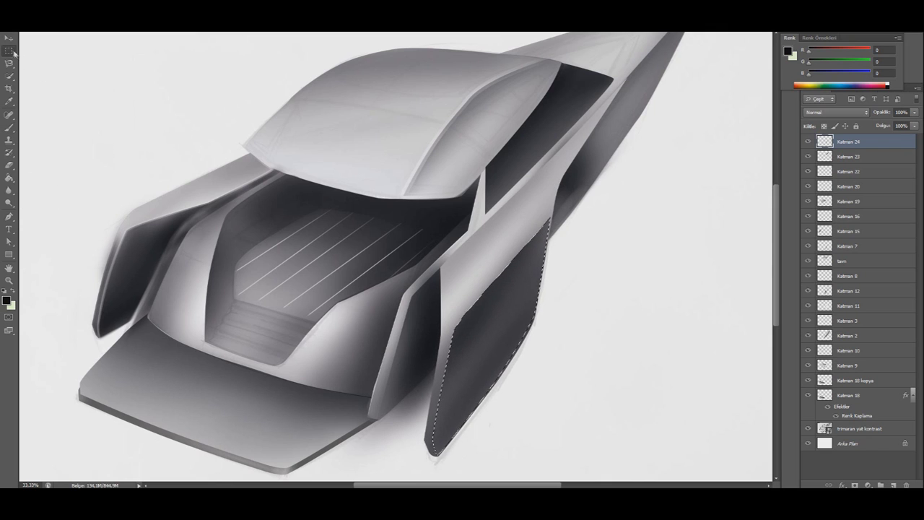
click(892, 484)
Stroke the panel selection with a 4 px light-grey f1f1f1 line at 35% opacity.
right_click(521, 181)
click(549, 328)
text(4 pks)
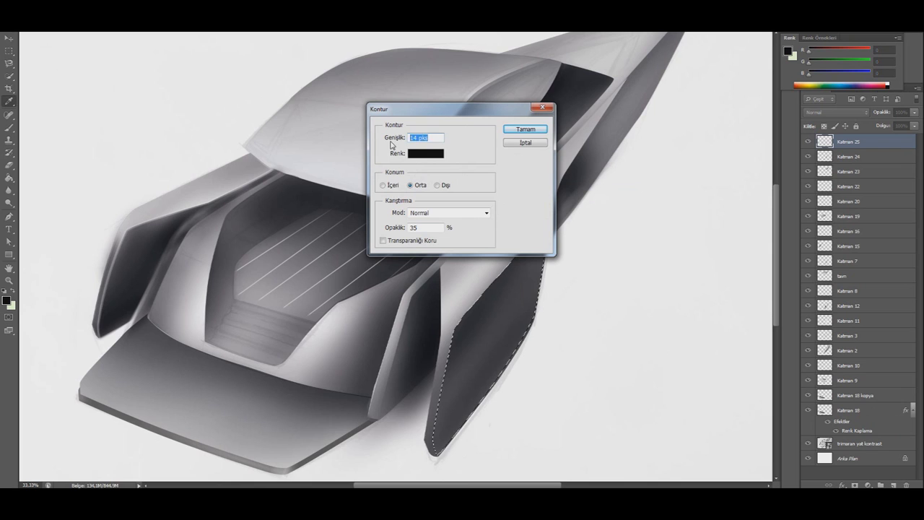
click(426, 153)
click(291, 354)
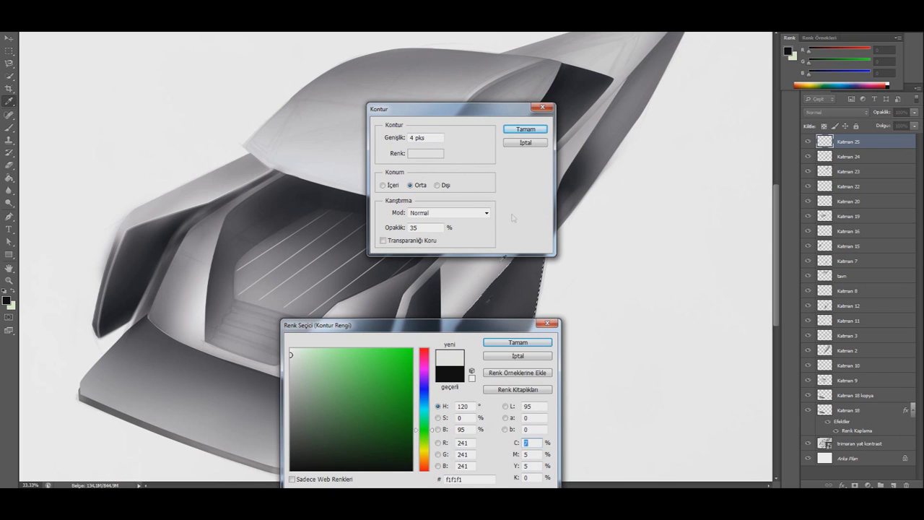
click(517, 343)
click(525, 129)
key(ctrl+d)
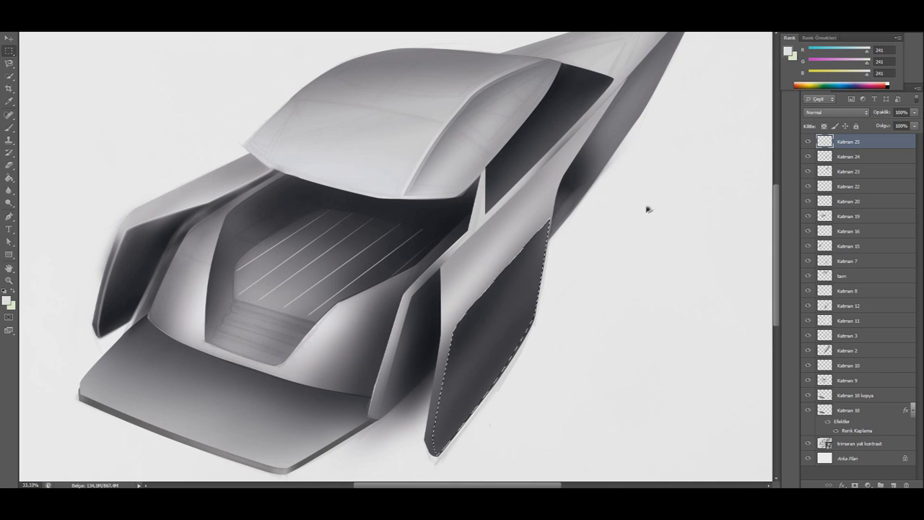
Restroke the panel outline at a thinner 2 px, deselect, and make Katman 24 active with the Eraser.
right_click(502, 195)
click(528, 344)
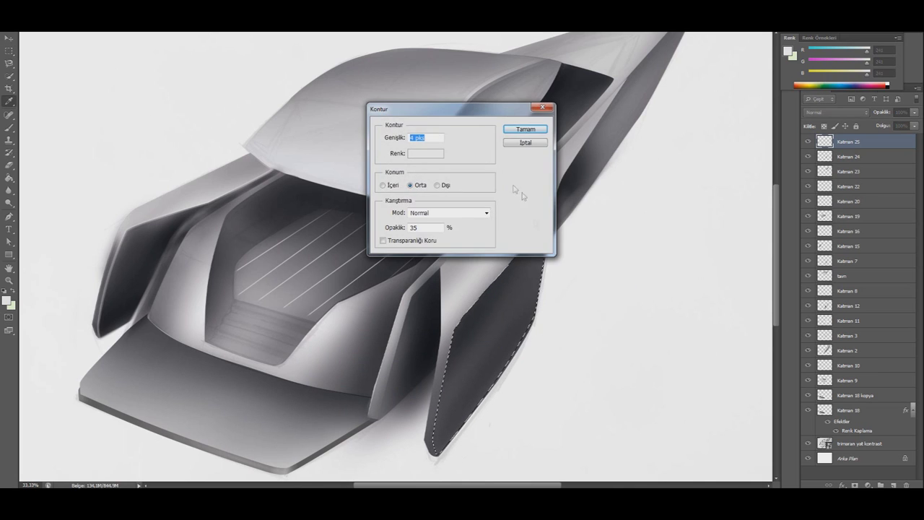
text(2)
key(Return)
key(ctrl+d)
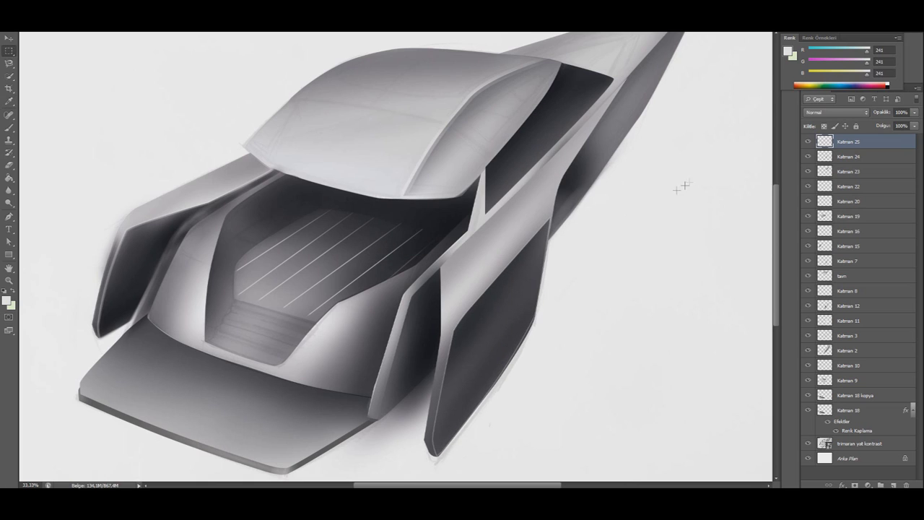
key(e)
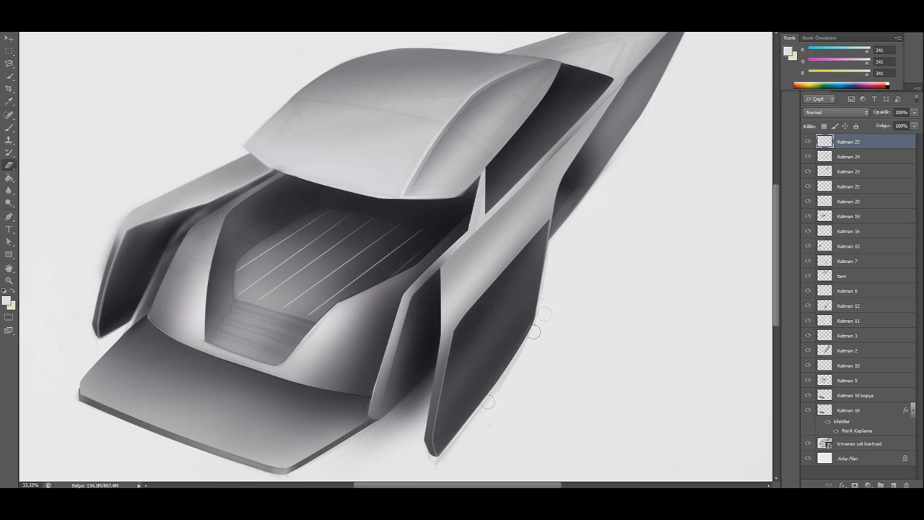
click(852, 157)
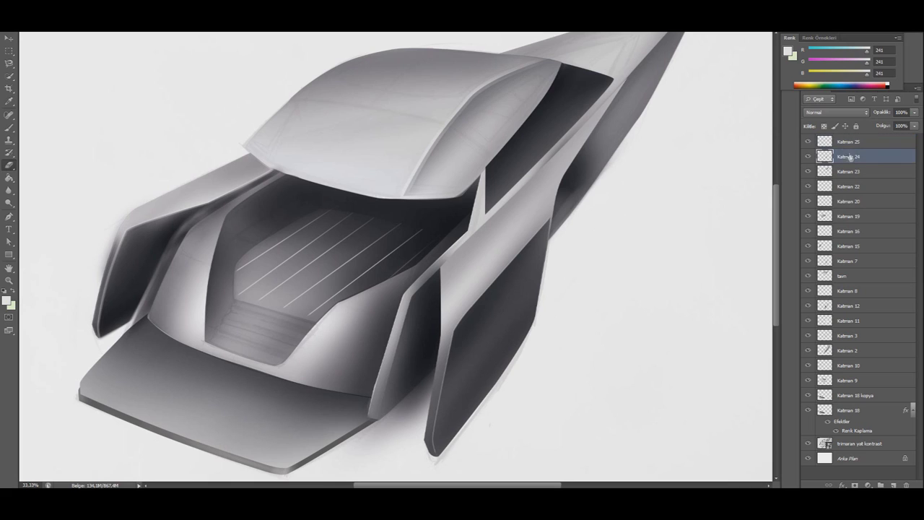
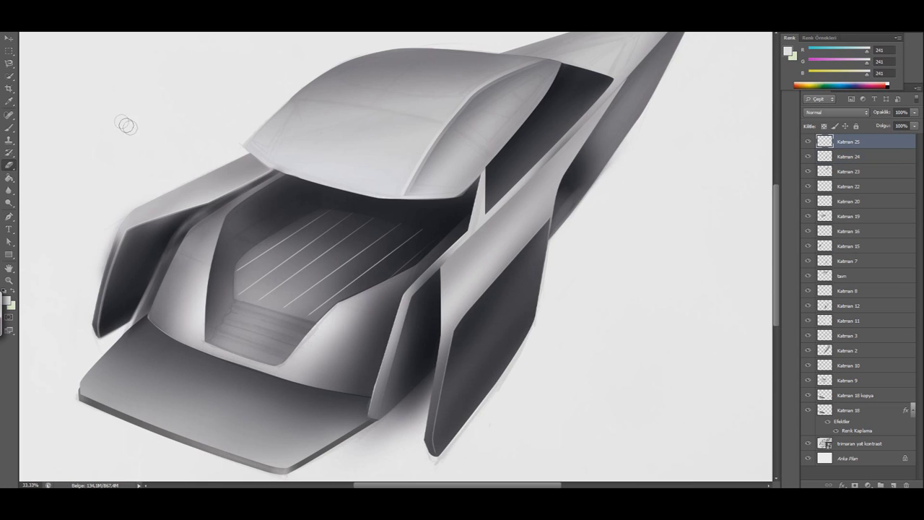
Look over the brush presets, then zoom out to view the whole yacht.
right_click(79, 79)
key(Escape)
right_click(56, 33)
key(Escape)
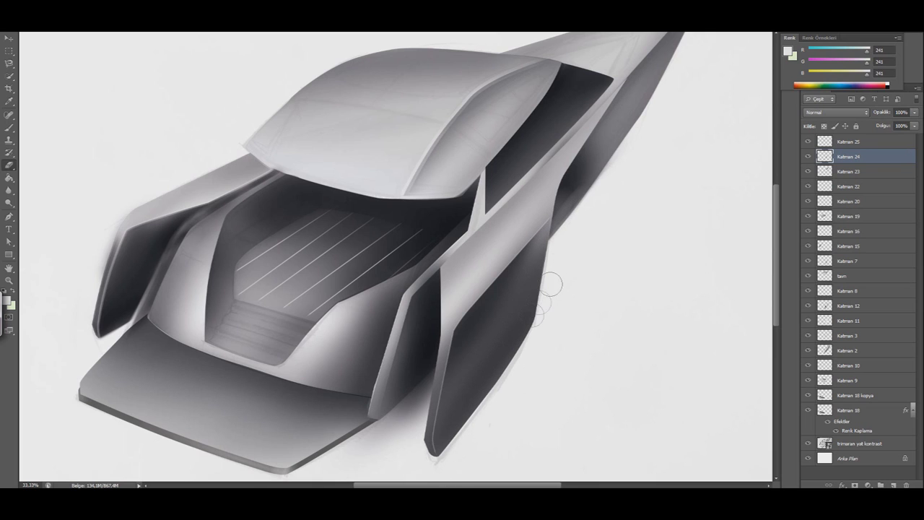
key(ctrl+minus)
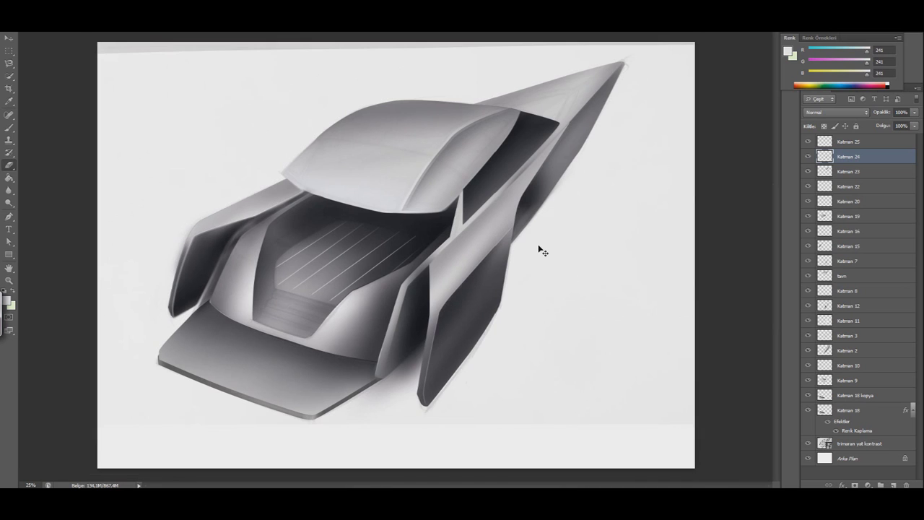
Add an empty layer, zoom back in on the cabin, then delete that layer.
click(894, 485)
key(ctrl+plus)
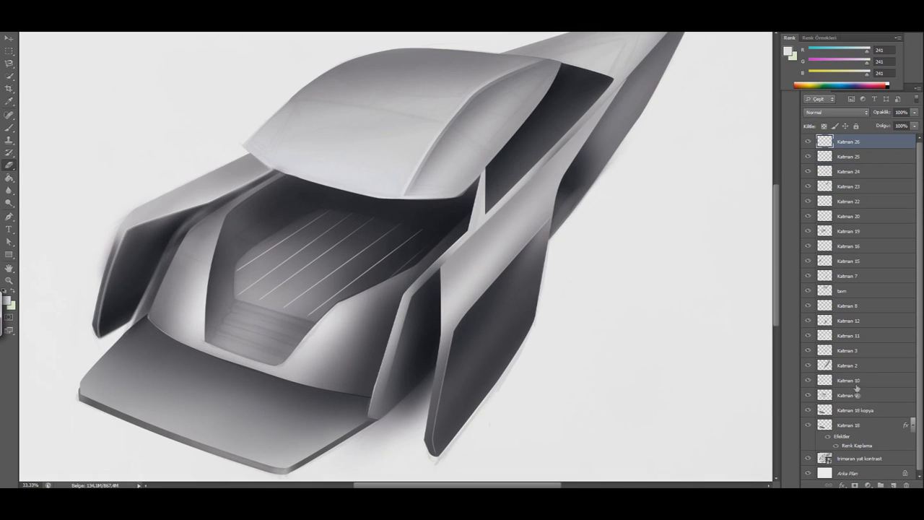
click(10, 219)
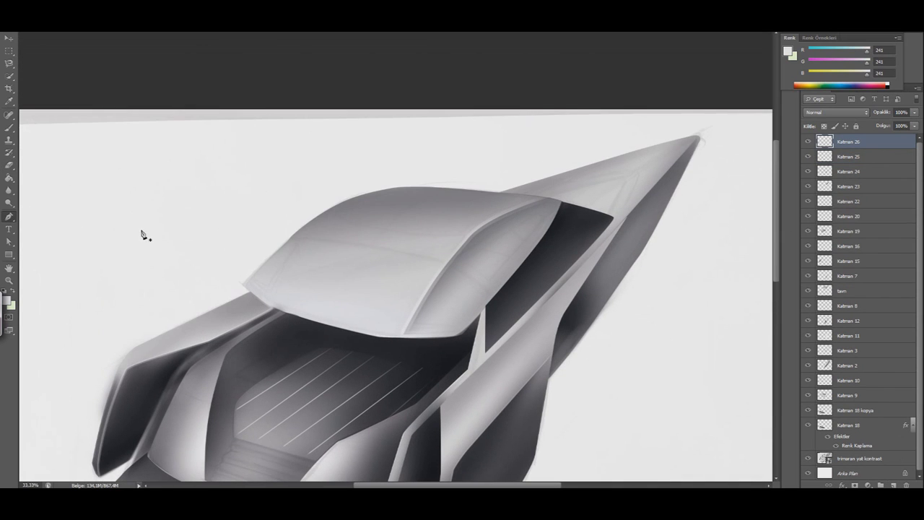
key(Delete)
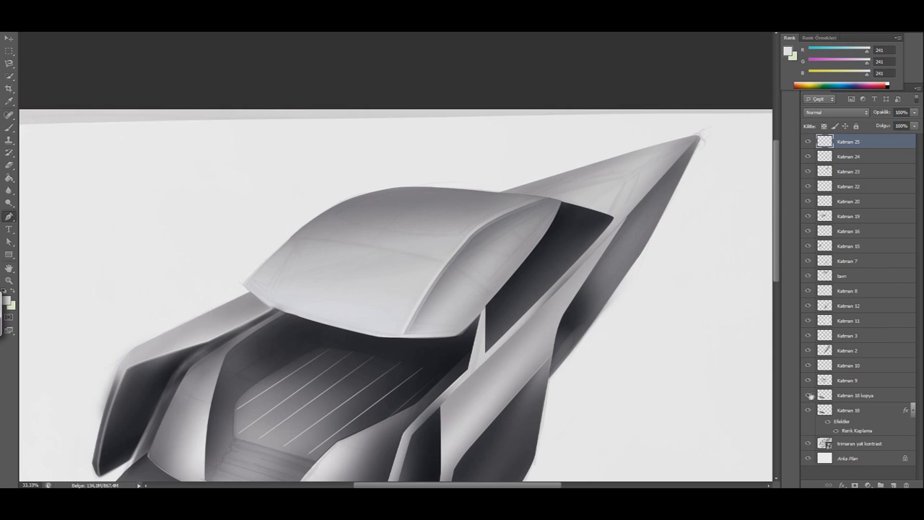
Toggle Katman 18 kopya's visibility, then add Katman 26 above Katman 9.
click(809, 396)
click(808, 396)
click(809, 381)
click(809, 381)
click(837, 381)
click(894, 484)
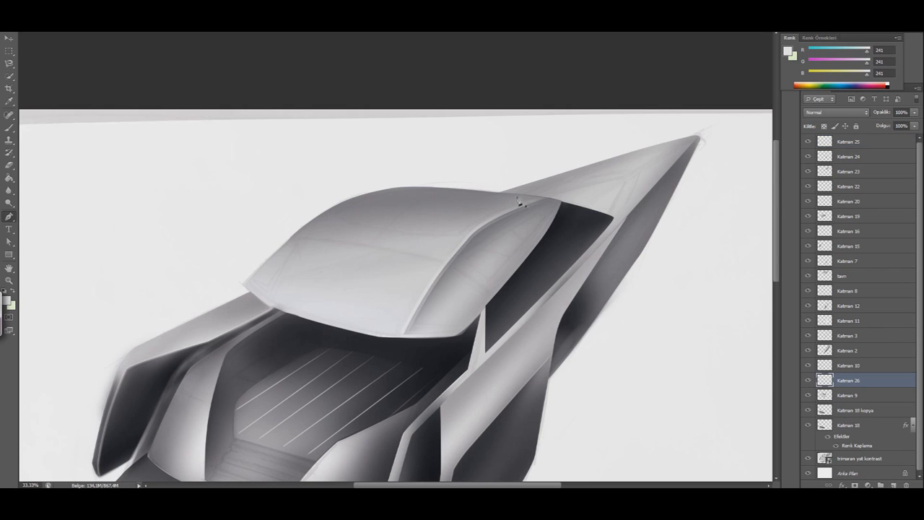
Draw a Pen path along the bow deck and nudge its tip anchor right.
drag(637, 162, 647, 161)
drag(644, 155, 655, 152)
click(615, 218)
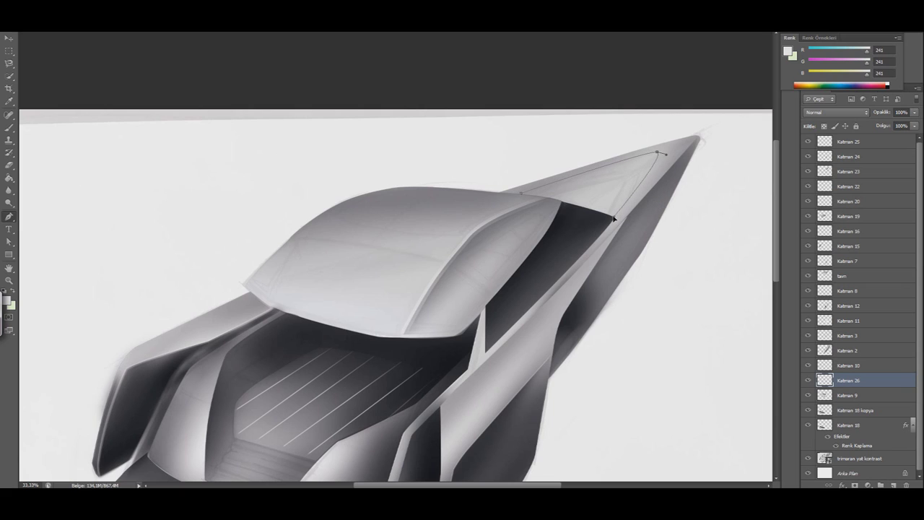
click(522, 194)
key(ctrl+Return)
ctrl+click(659, 151)
drag(663, 152, 668, 151)
Set the painting colour to pure white, trying black and a colour swap first.
click(8, 315)
click(606, 290)
click(6, 300)
click(296, 471)
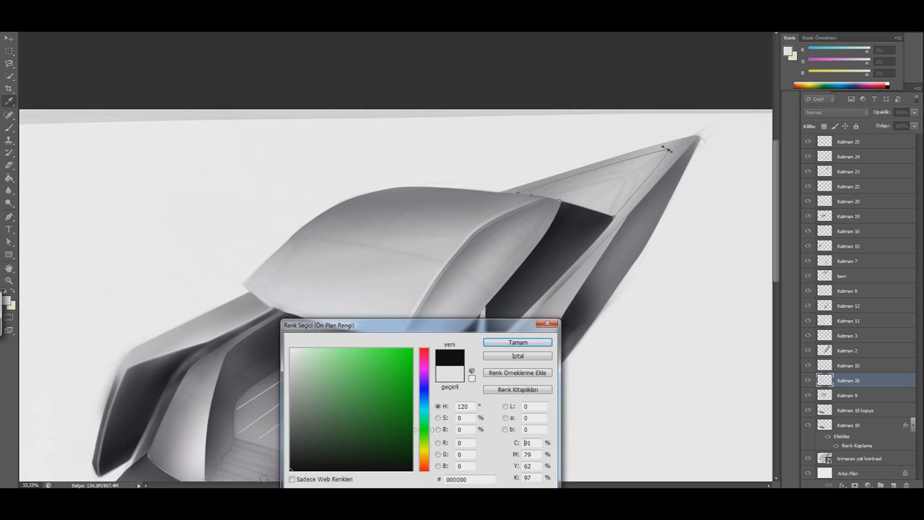
click(519, 345)
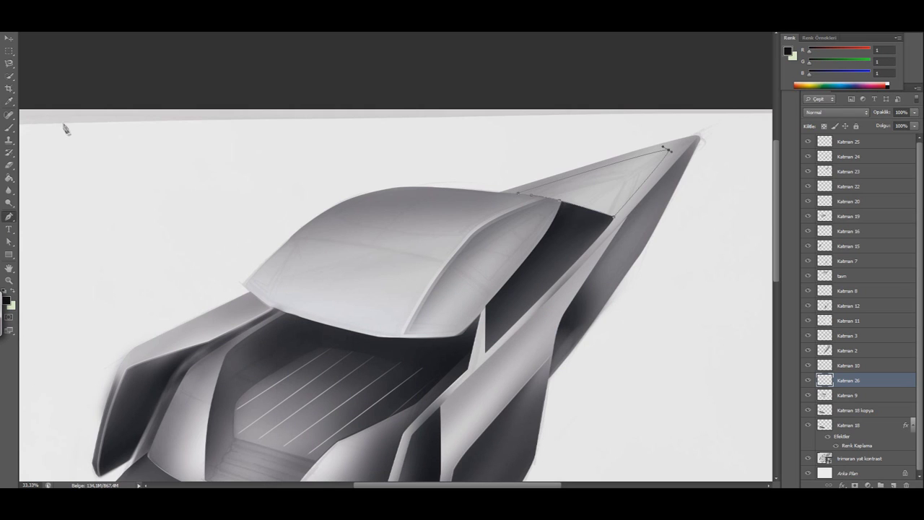
key(x)
click(9, 316)
click(606, 292)
click(7, 299)
click(291, 342)
click(519, 345)
Switch to the Brush with a larger soft brush tip.
key(b)
right_click(25, 119)
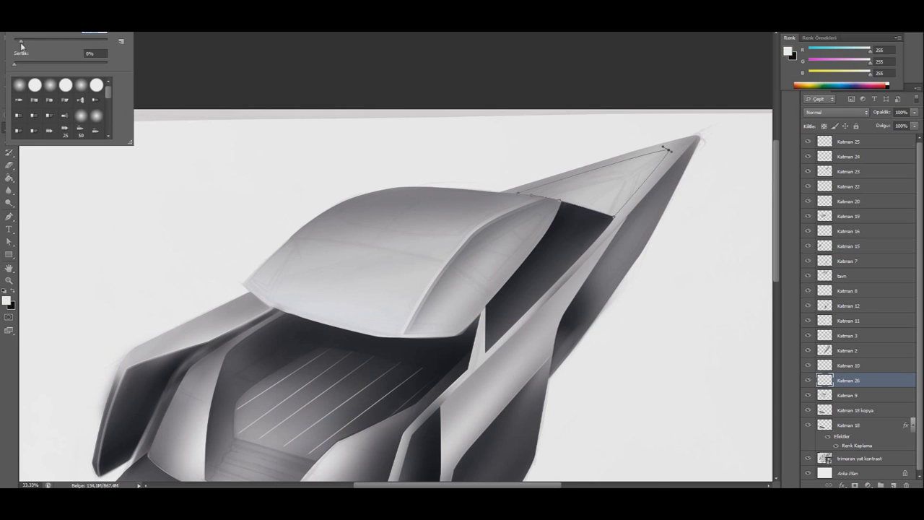
click(85, 86)
key(Return)
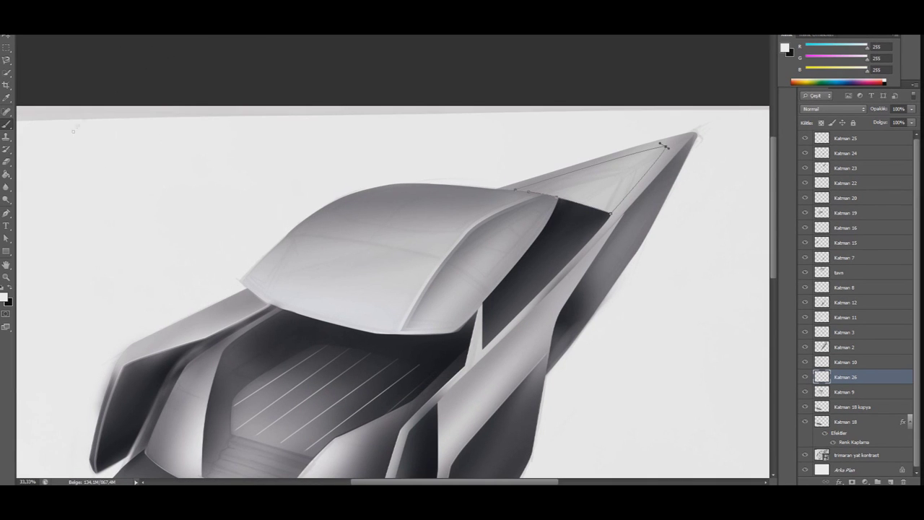
Return to the path and open its options, cancelling the shape name prompt.
click(6, 213)
right_click(540, 153)
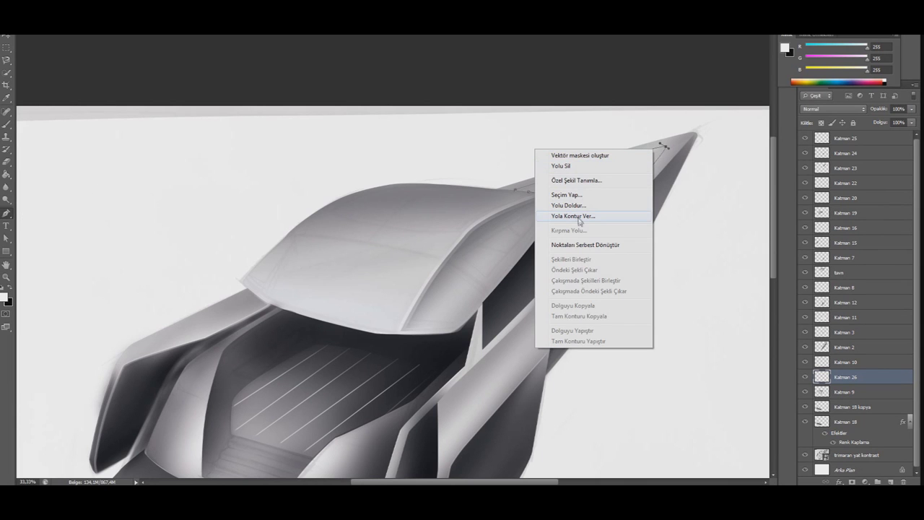
click(574, 180)
key(Return)
right_click(525, 135)
key(Escape)
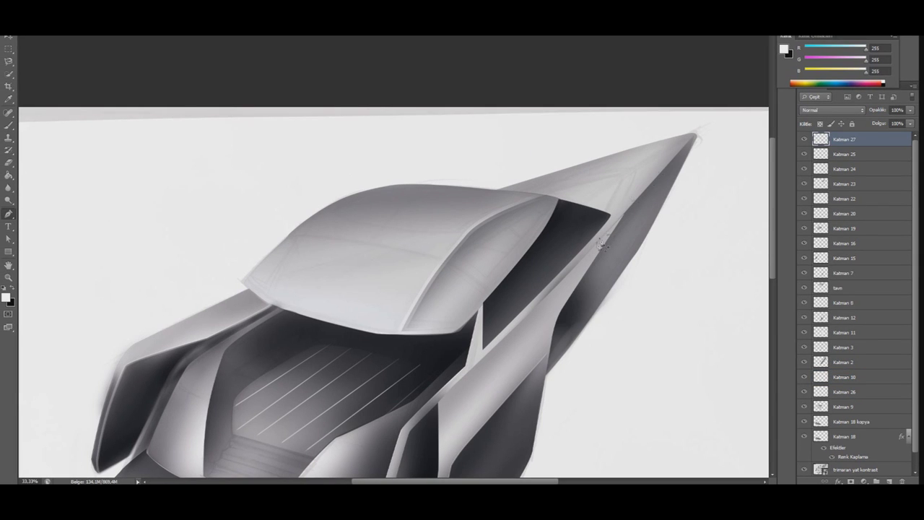
Redraw the Pen path around the bow deck wedge and tidy its top-edge anchors.
click(683, 143)
click(506, 190)
click(613, 214)
click(679, 137)
click(647, 146)
click(589, 161)
click(506, 191)
Turn the wedge path into a selection, paint with black, then deselect.
right_click(520, 132)
click(564, 178)
click(520, 139)
key(b)
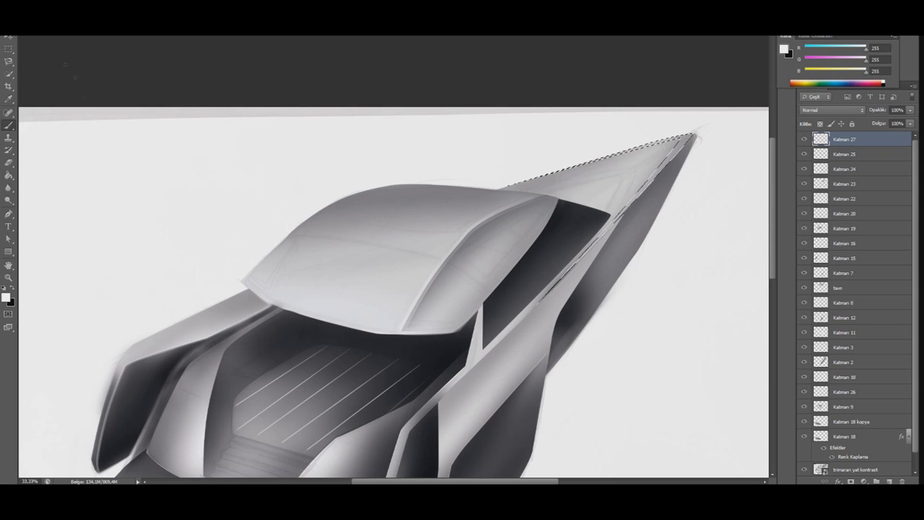
right_click(45, 43)
click(68, 216)
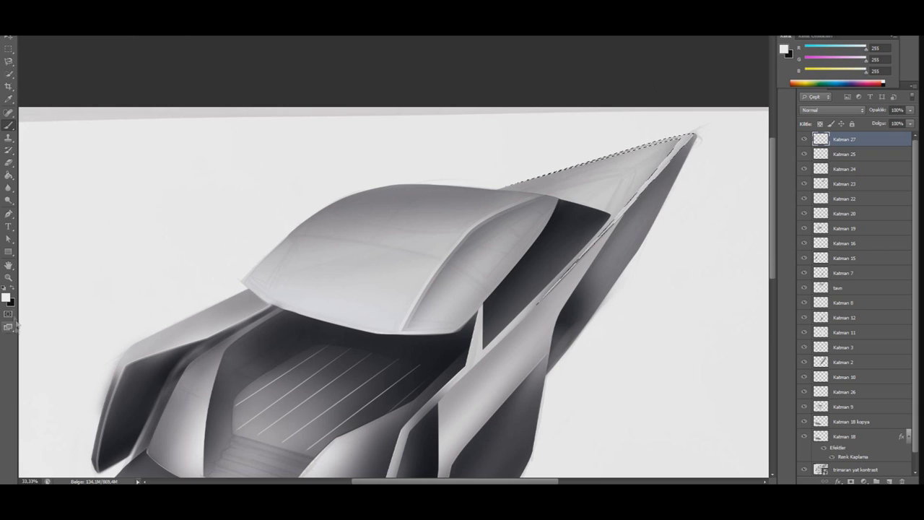
key(x)
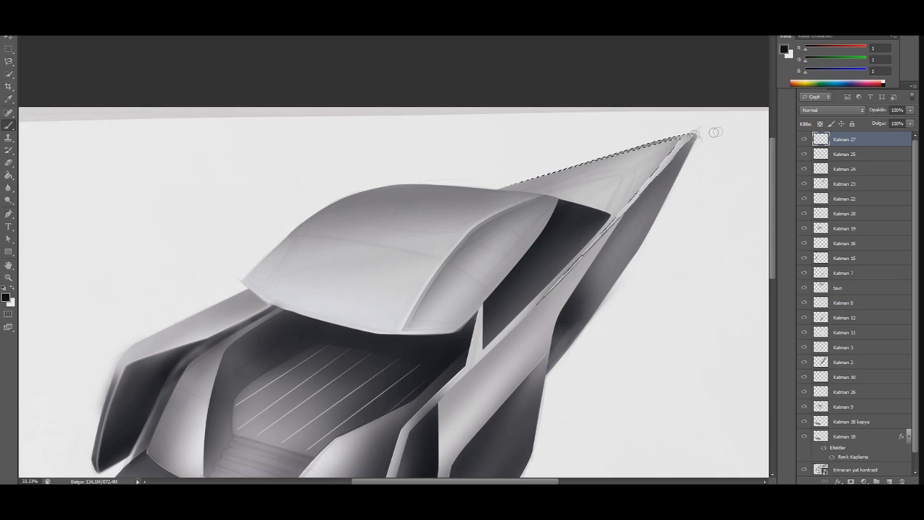
key(ctrl+d)
Add Katman 28 as a new top layer and return to the Brush.
key(m)
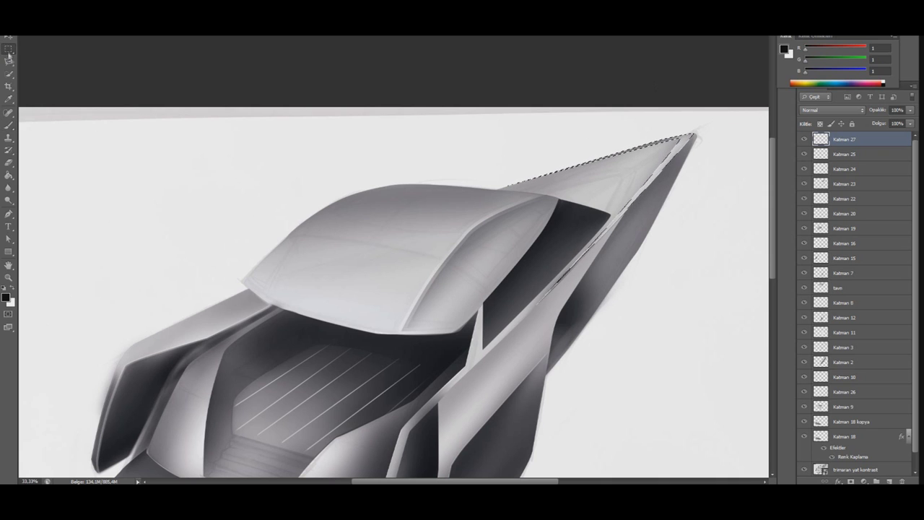
key(ctrl+minus)
key(ctrl+plus)
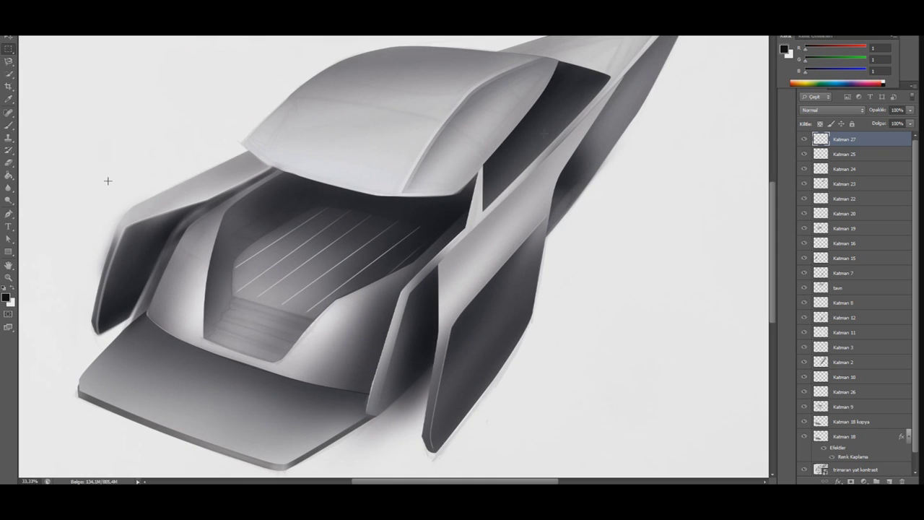
click(889, 480)
click(9, 125)
right_click(27, 65)
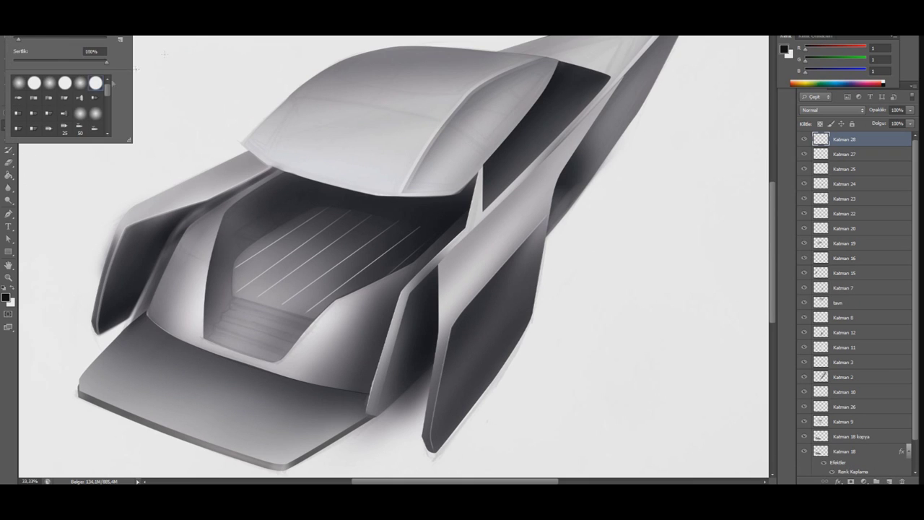
Sketch the roof's left and right edges plus the windshield pillars, top and lower edges.
key(Return)
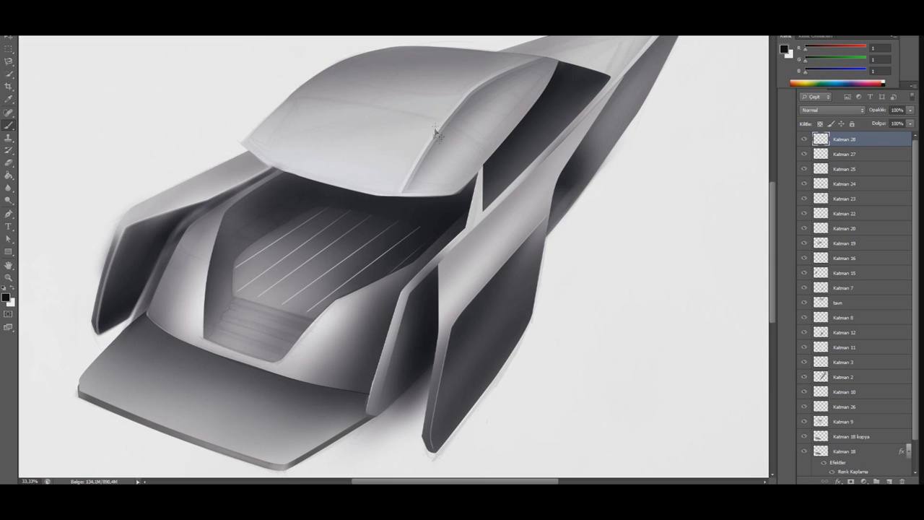
drag(400, 178, 435, 120)
drag(253, 144, 305, 92)
mouse_move(274, 152)
mouse_down()
mouse_move(318, 116)
mouse_move(364, 120)
mouse_move(383, 178)
mouse_up()
drag(377, 140, 399, 185)
drag(373, 125, 382, 186)
drag(318, 115, 372, 124)
drag(257, 143, 376, 180)
drag(319, 169, 386, 185)
drag(375, 139, 378, 187)
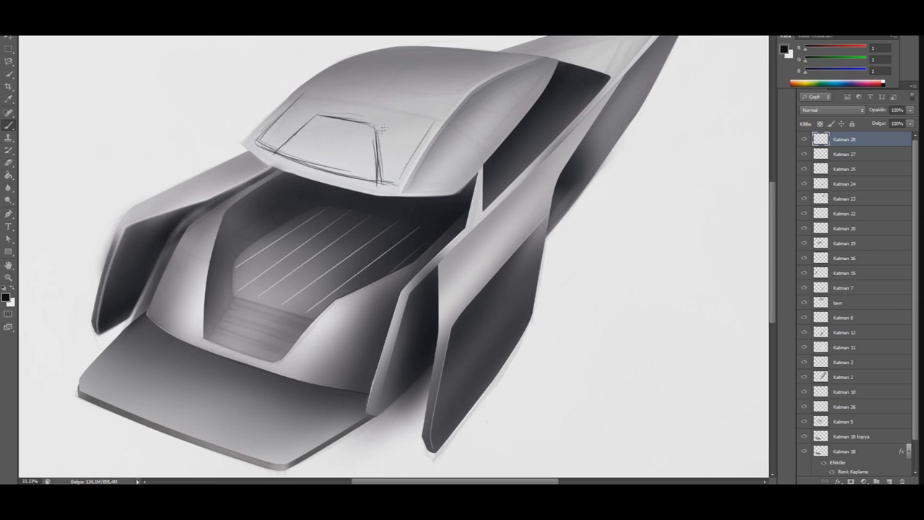
Add diagonal roof panel lines and re-stroke the windshield outline and corners.
drag(338, 124, 408, 61)
mouse_move(402, 173)
mouse_down()
mouse_move(451, 100)
mouse_move(507, 63)
mouse_up()
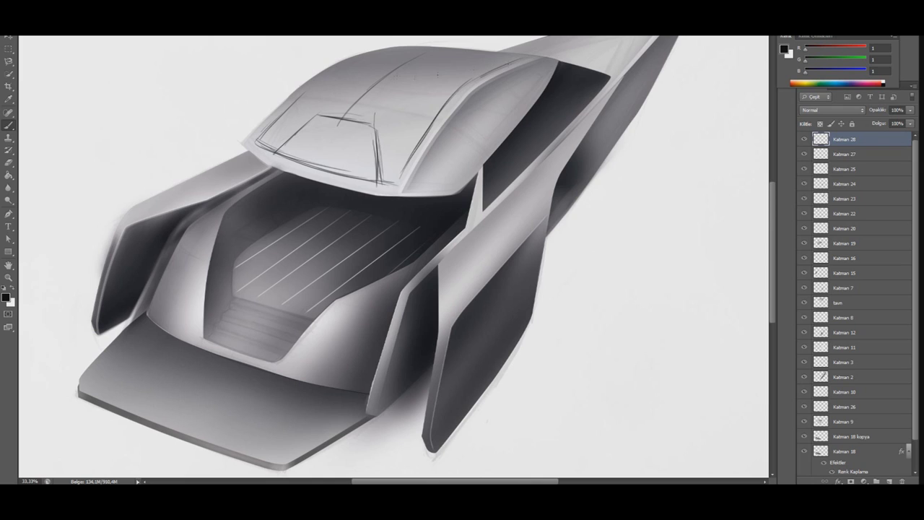
drag(375, 176, 404, 195)
drag(243, 143, 273, 153)
mouse_move(320, 110)
mouse_down()
mouse_move(263, 158)
mouse_move(272, 157)
mouse_up()
drag(369, 123, 378, 172)
drag(370, 125, 381, 181)
drag(326, 117, 368, 122)
drag(369, 121, 379, 130)
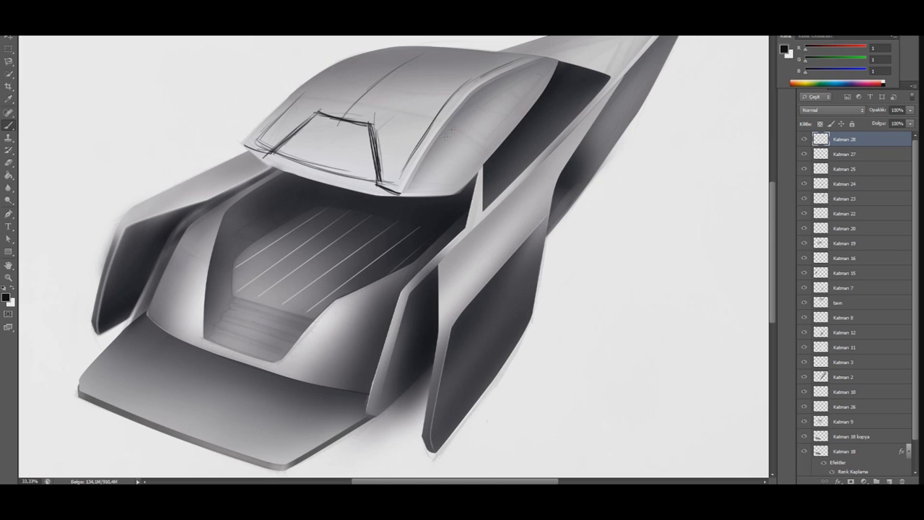
mouse_move(404, 195)
mouse_down()
mouse_move(450, 191)
mouse_move(479, 157)
mouse_up()
drag(449, 128, 477, 148)
drag(465, 109, 438, 148)
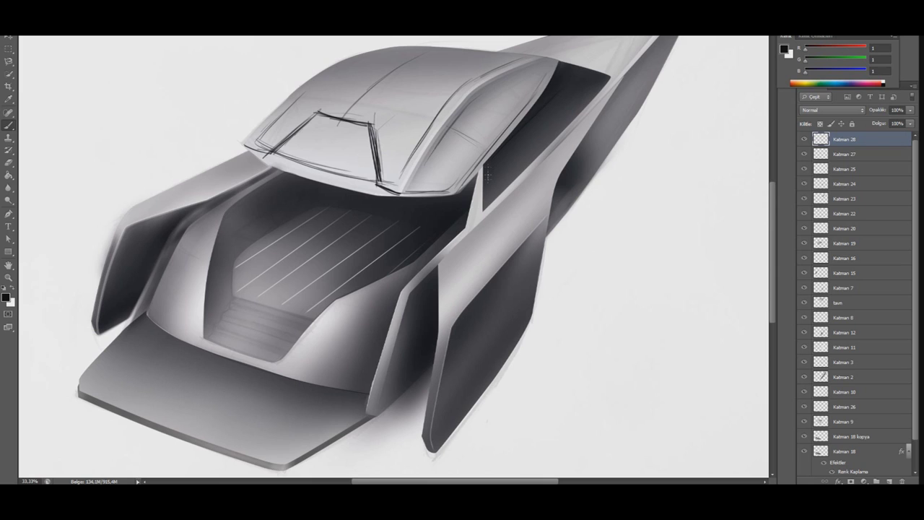
Darken the side window and add faint shadows on the hull, deck and door panel.
mouse_move(513, 172)
mouse_down()
mouse_move(539, 112)
mouse_move(494, 185)
mouse_up()
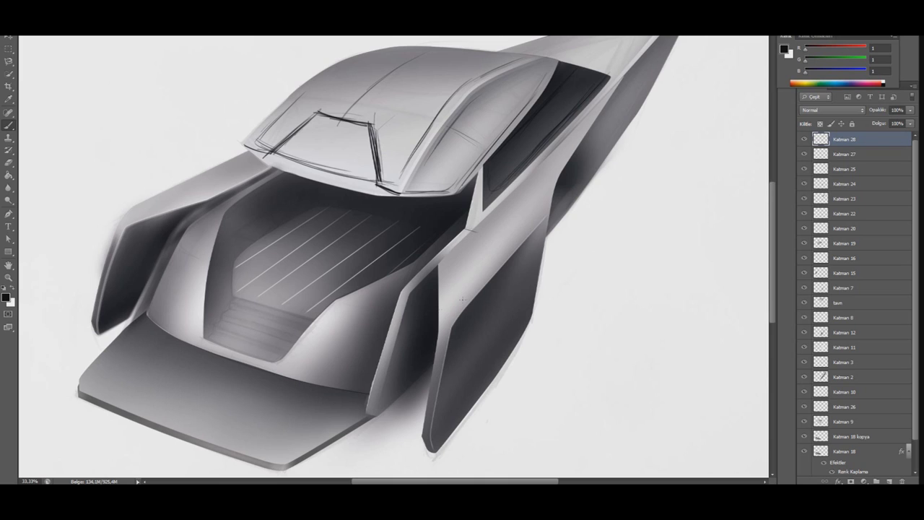
drag(337, 303, 367, 309)
drag(176, 249, 205, 258)
mouse_move(151, 300)
mouse_down()
mouse_move(189, 224)
mouse_move(211, 209)
mouse_up()
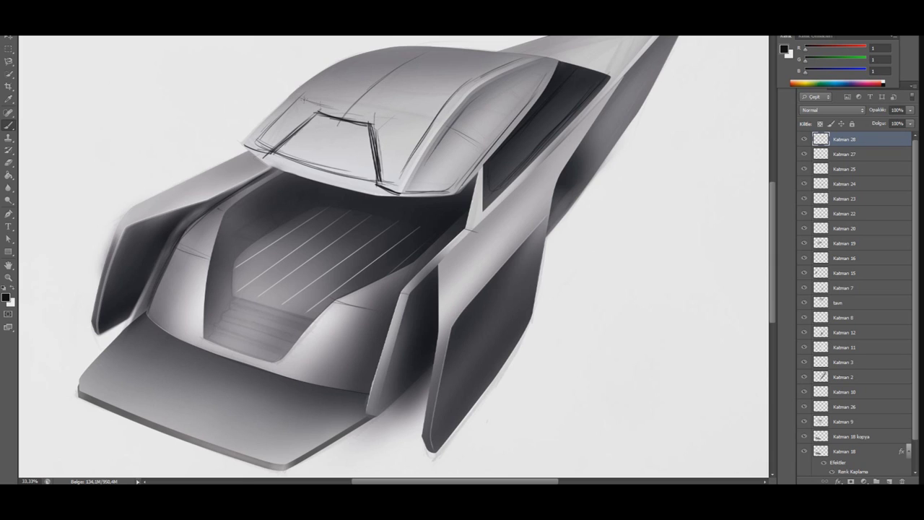
key(ctrl+minus)
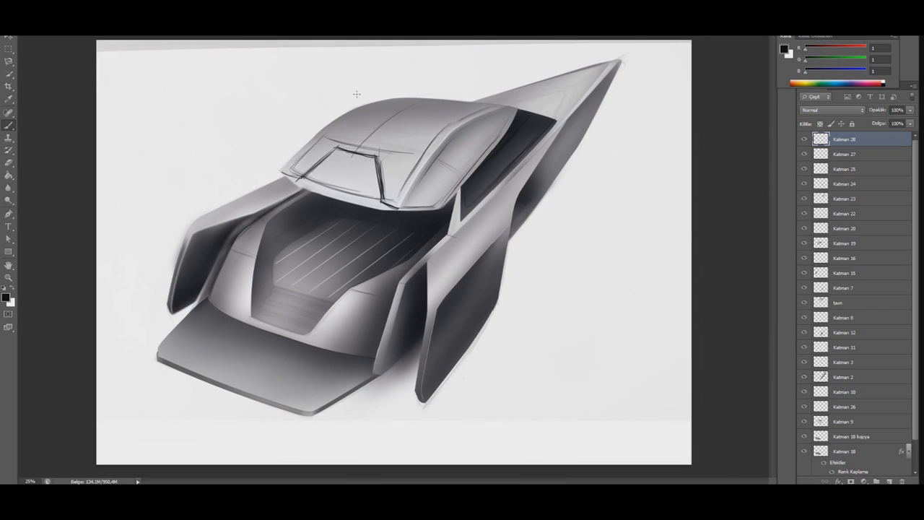
Shade the roof's front, middle, right side and edges, plus the windshield's top edge.
drag(292, 168, 340, 123)
mouse_move(311, 152)
mouse_down()
mouse_move(386, 99)
mouse_move(462, 117)
mouse_move(445, 114)
mouse_up()
drag(403, 107, 466, 117)
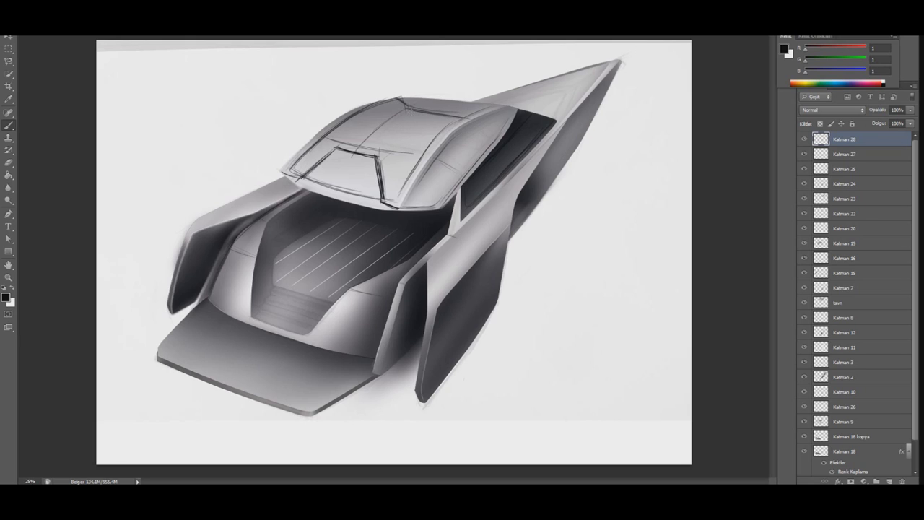
drag(376, 123, 355, 144)
drag(337, 146, 399, 155)
drag(339, 143, 420, 154)
drag(382, 118, 351, 143)
drag(401, 105, 355, 145)
drag(455, 124, 424, 152)
drag(494, 109, 445, 130)
drag(406, 107, 473, 117)
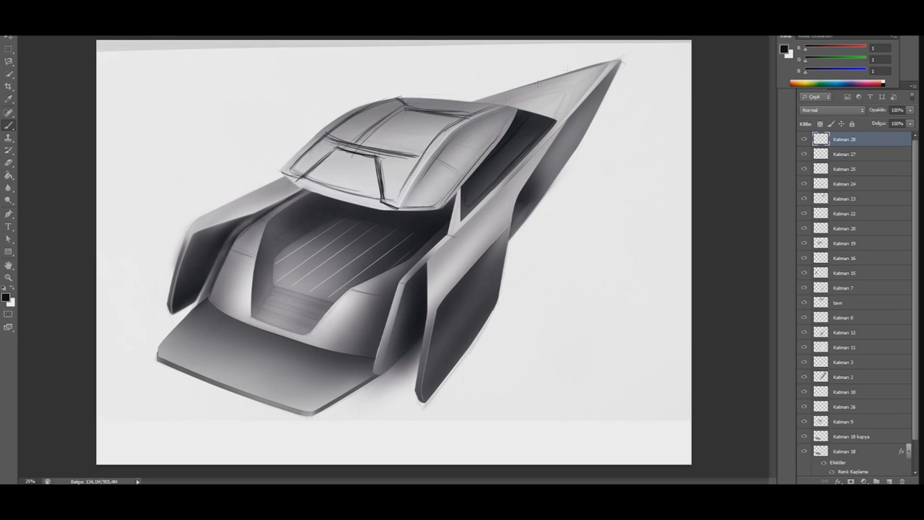
Sketch dark guide strokes over the front deck, nose tip and side body panel.
mouse_move(571, 81)
mouse_down()
mouse_move(500, 106)
mouse_move(557, 120)
mouse_up()
drag(595, 73, 562, 115)
mouse_move(481, 105)
mouse_down()
mouse_move(591, 73)
mouse_move(539, 106)
mouse_up()
drag(595, 71, 558, 119)
mouse_move(587, 72)
mouse_down()
mouse_move(502, 104)
mouse_move(548, 89)
mouse_move(552, 123)
mouse_up()
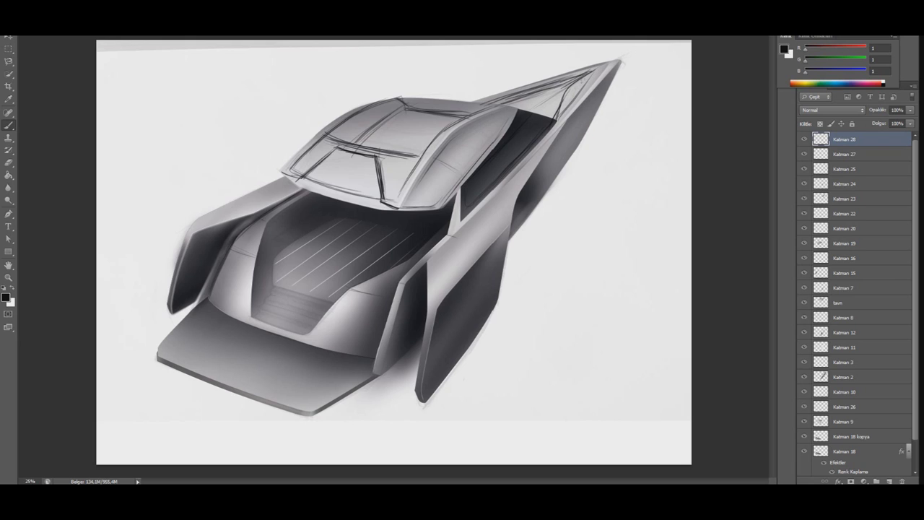
drag(615, 61, 535, 110)
drag(569, 85, 524, 110)
drag(576, 142, 556, 179)
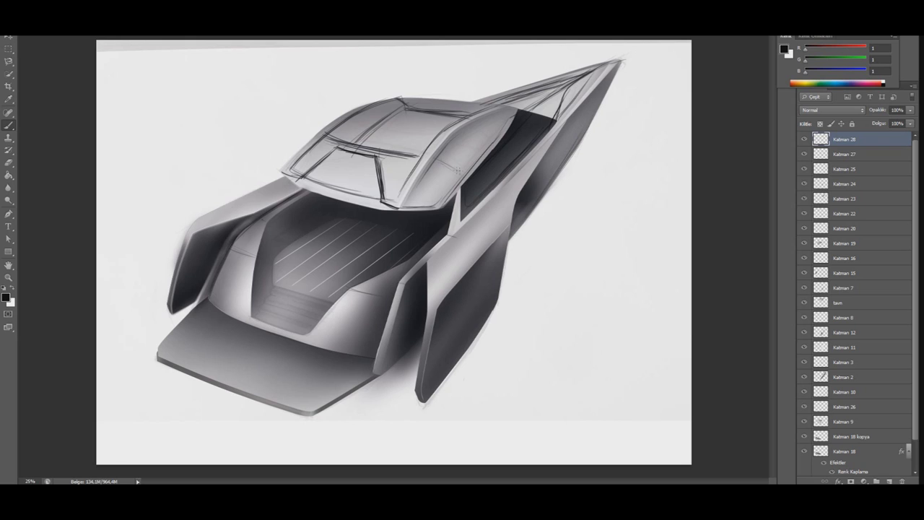
Draw diagonal lines along the windshield pillar and mark the side window's top edge.
drag(467, 199, 465, 171)
drag(430, 196, 466, 166)
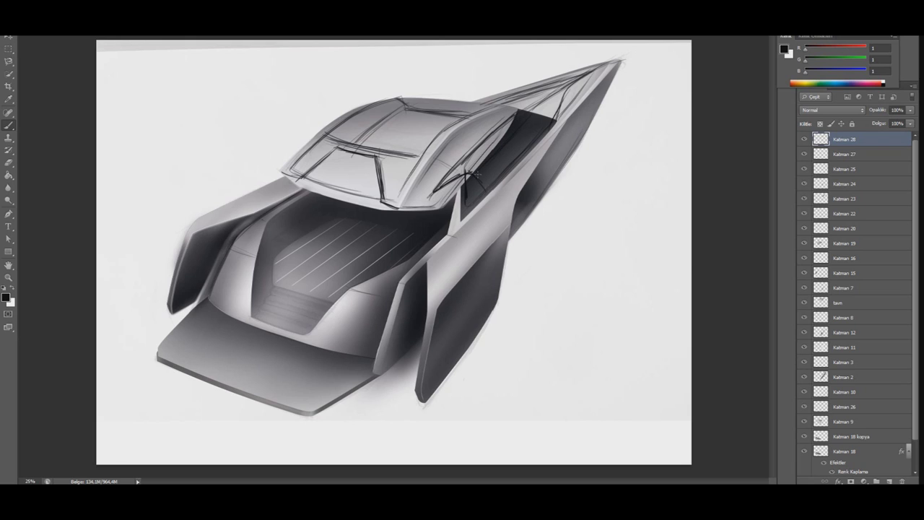
mouse_move(430, 189)
mouse_down()
mouse_move(512, 117)
mouse_move(472, 133)
mouse_up()
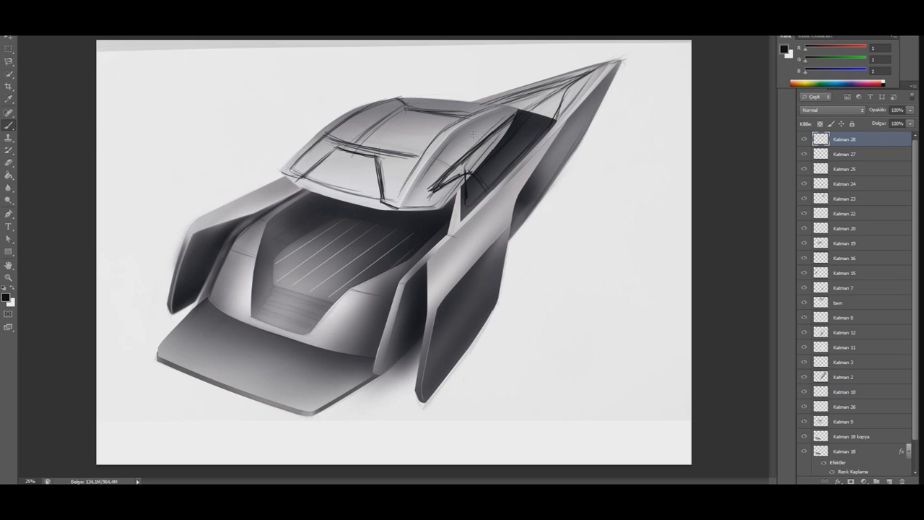
drag(523, 114, 547, 115)
drag(432, 187, 511, 123)
Sketch lines on the rear step, rear deck, cargo wall and cargo floor edge.
drag(284, 332, 303, 319)
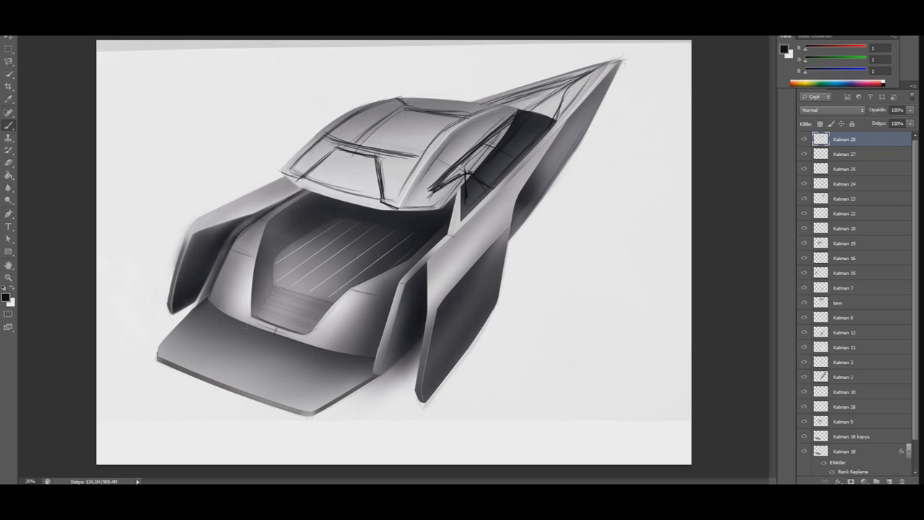
drag(217, 387, 277, 328)
mouse_move(324, 407)
mouse_down()
mouse_move(374, 374)
mouse_move(374, 359)
mouse_up()
mouse_move(312, 213)
mouse_down()
mouse_move(271, 245)
mouse_move(322, 216)
mouse_up()
mouse_move(289, 242)
mouse_down()
mouse_move(266, 248)
mouse_move(320, 211)
mouse_up()
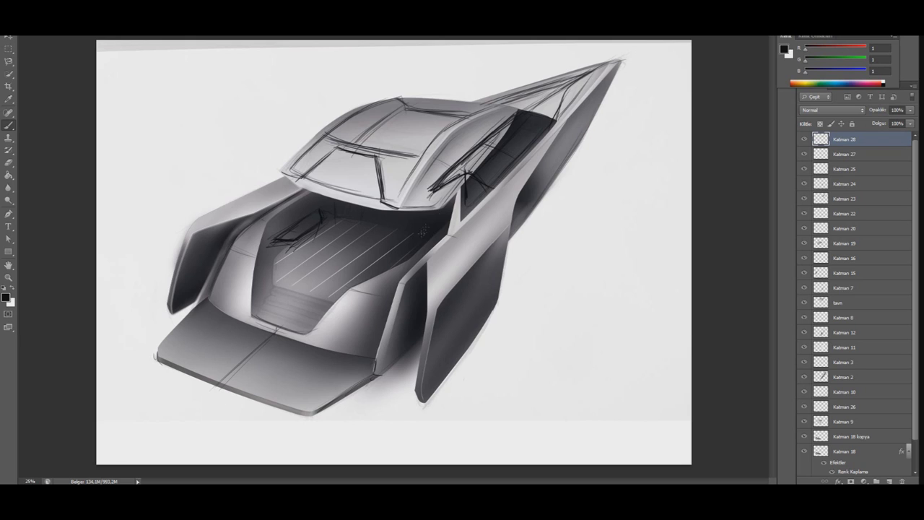
mouse_move(286, 263)
mouse_down()
mouse_move(278, 293)
mouse_move(310, 292)
mouse_up()
Lower the sketch layer opacity to 12% and add a new layer for the roof outline.
click(910, 110)
drag(907, 120, 868, 121)
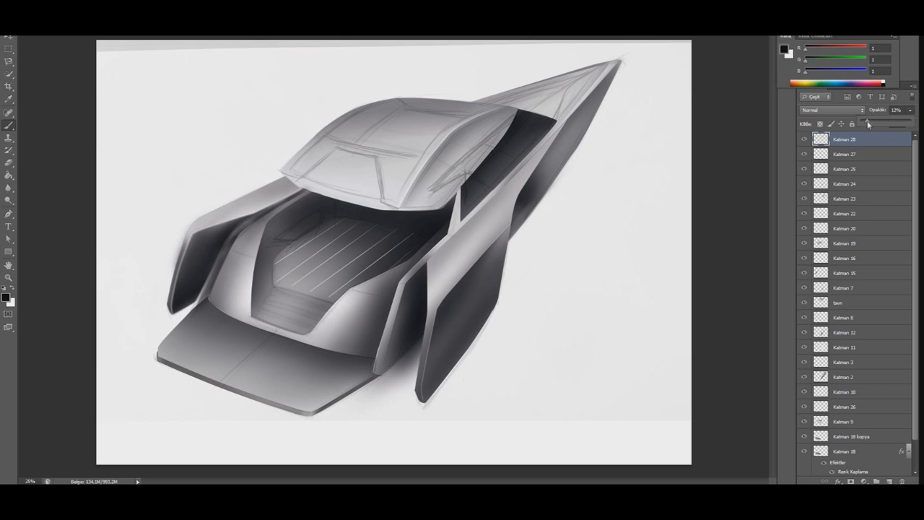
click(890, 481)
Start a Pen path on the roof, then discard the unfinished path.
click(8, 214)
click(289, 169)
drag(322, 135, 336, 131)
key(Escape)
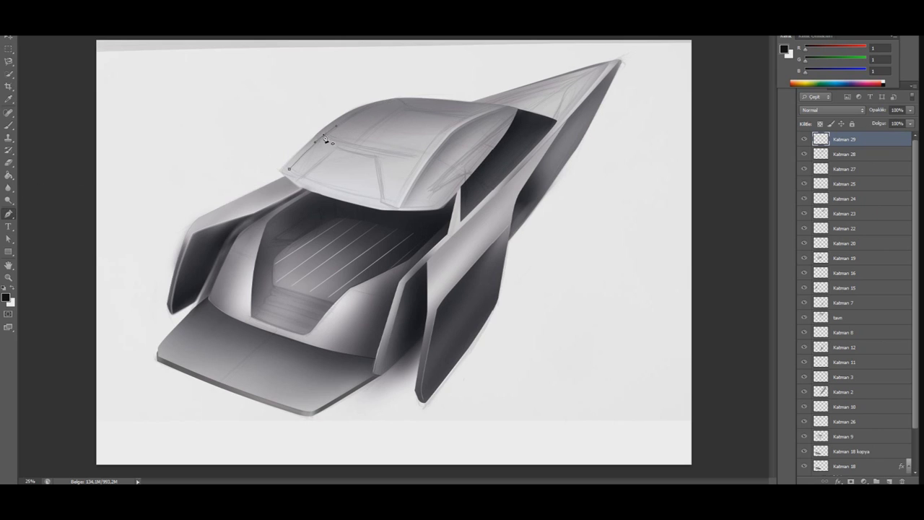
Trace a closed curved path across the cabin roof, then delete it.
drag(388, 100, 375, 101)
click(355, 111)
drag(327, 139, 335, 142)
drag(394, 97, 401, 96)
click(354, 139)
click(324, 136)
click(290, 169)
right_click(279, 131)
click(281, 105)
key(Escape)
Draw a closed curved Pen path outlining the roof hatch.
click(398, 97)
click(355, 140)
drag(386, 128, 384, 120)
click(407, 107)
drag(356, 141, 326, 134)
click(390, 101)
Stroke the hatch path with a thin white brush line.
right_click(447, 113)
click(497, 177)
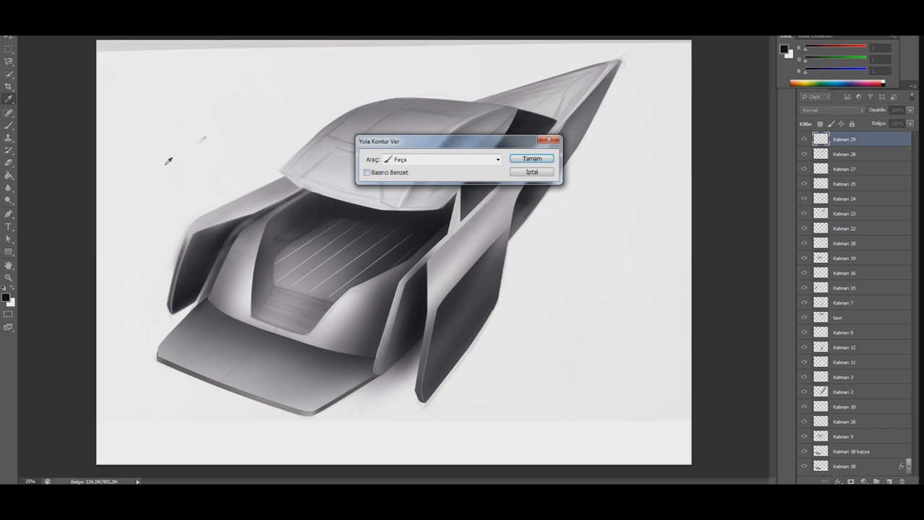
key(Return)
key(x)
right_click(391, 125)
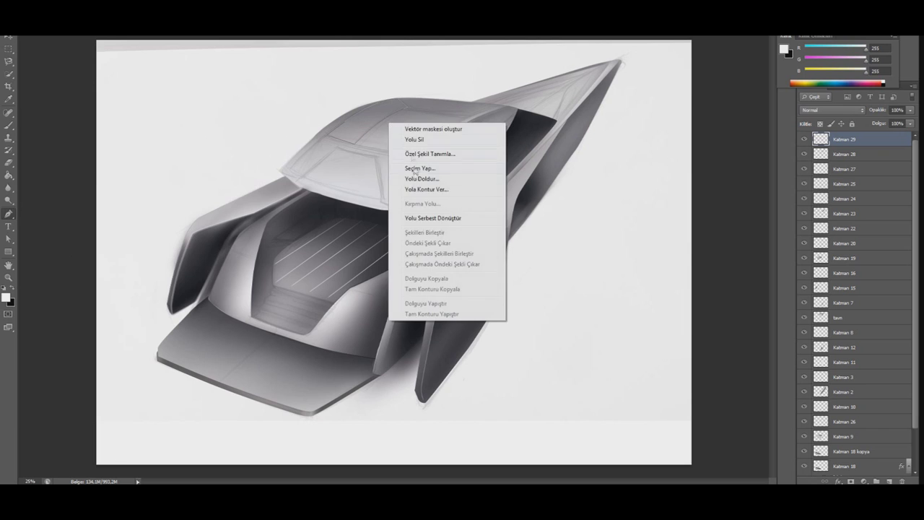
click(426, 189)
key(Return)
right_click(537, 150)
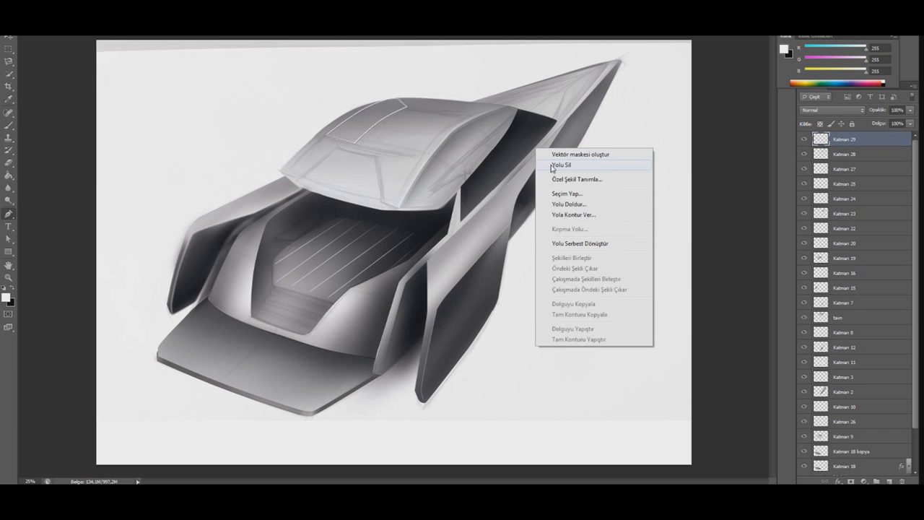
Turn the hatch path into a selection and set up a soft black brush on a new layer.
click(567, 193)
key(Return)
key(ctrl+shift+alt+n)
click(8, 124)
key(x)
click(29, 25)
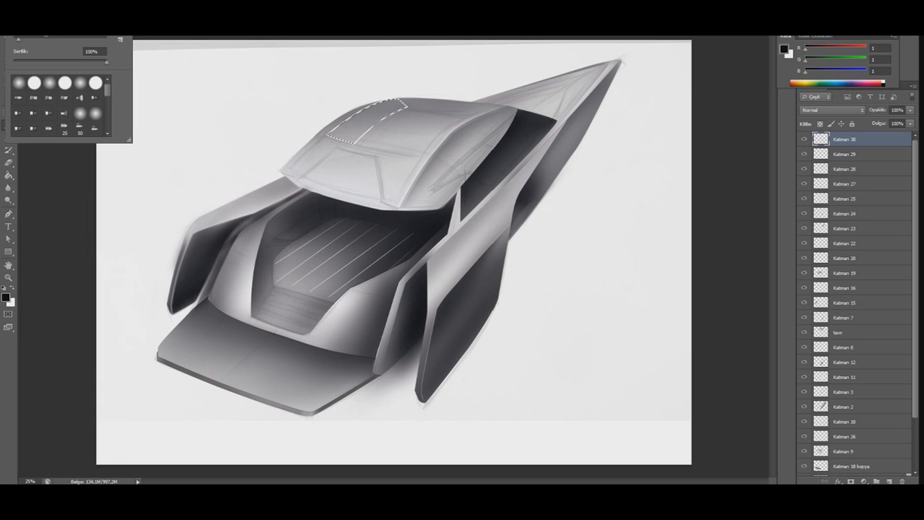
mouse_move(106, 61)
mouse_down()
mouse_move(13, 61)
mouse_move(54, 37)
mouse_up()
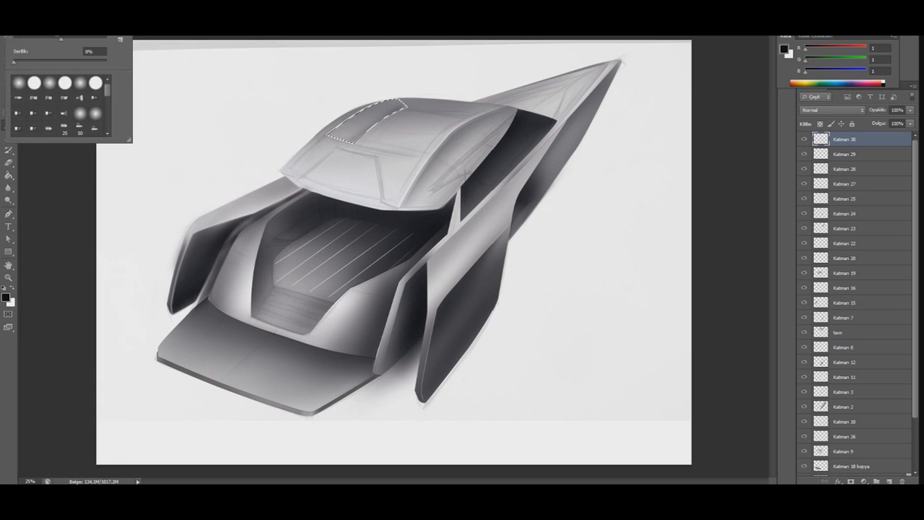
key(Return)
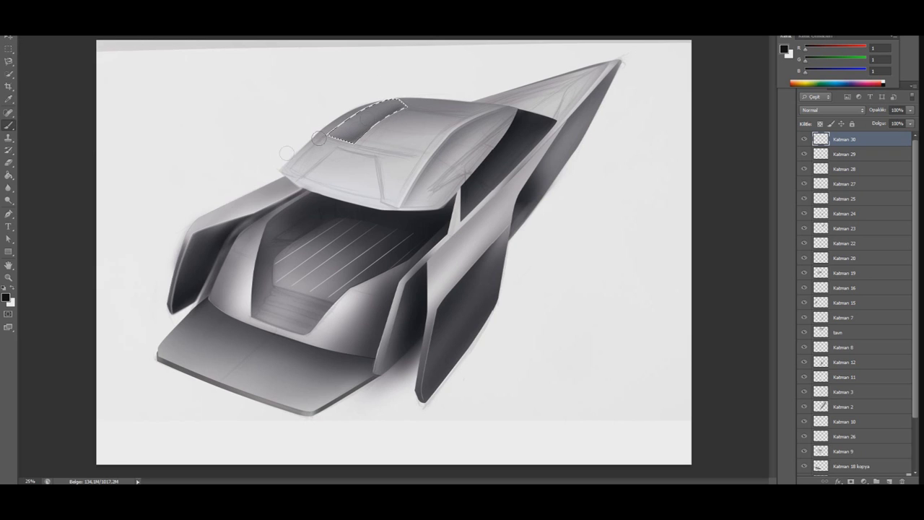
Shade inside the hatch, deselect, erase part of the Katman 29 outline, and add Katman 31.
drag(338, 137, 369, 128)
key(m)
key(ctrl+d)
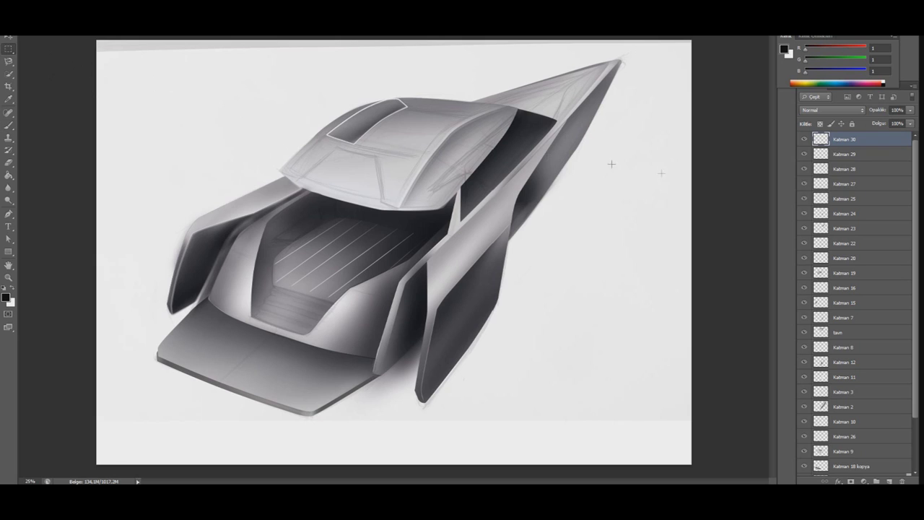
key(alt+bracketleft)
key(e)
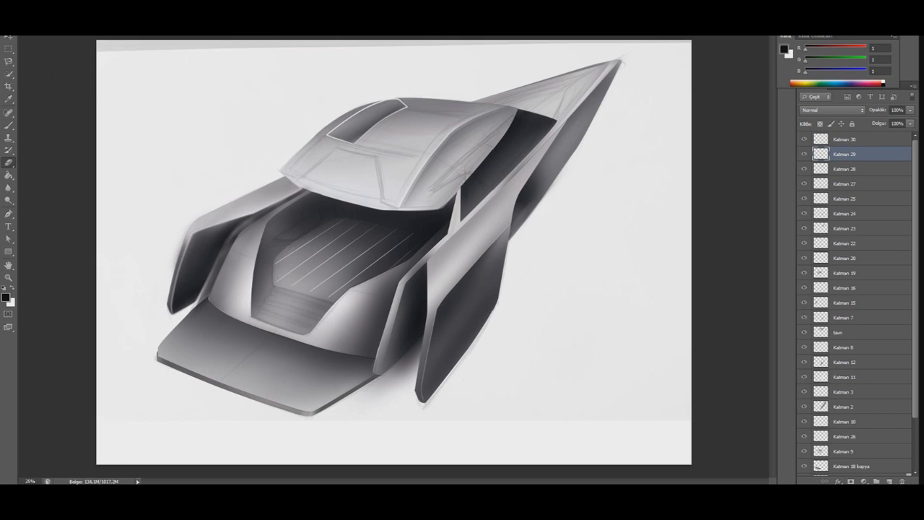
drag(369, 122, 364, 119)
click(845, 139)
click(889, 481)
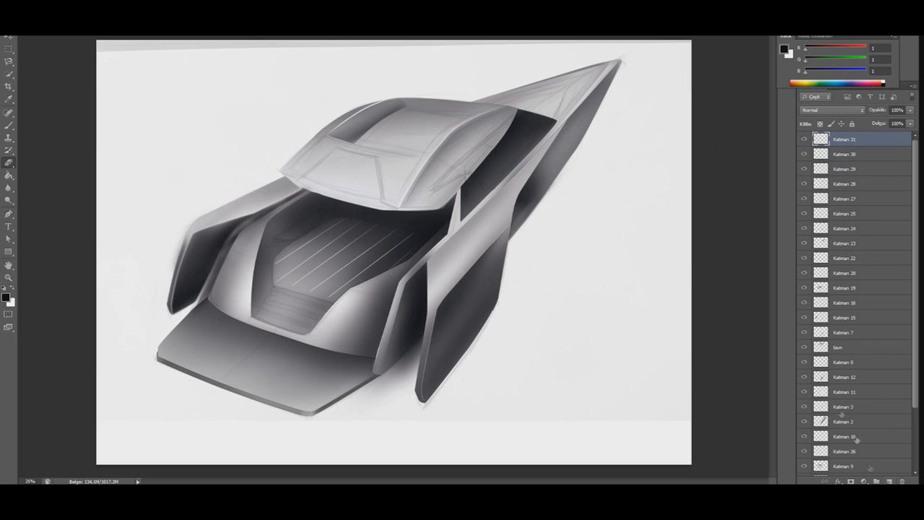
Draw a curved Pen path around the rear roof panel.
click(8, 214)
mouse_move(420, 157)
mouse_down()
mouse_move(461, 134)
mouse_move(472, 112)
mouse_up()
drag(417, 97, 439, 102)
drag(379, 133, 381, 124)
drag(414, 155, 419, 158)
click(397, 154)
drag(453, 124, 450, 127)
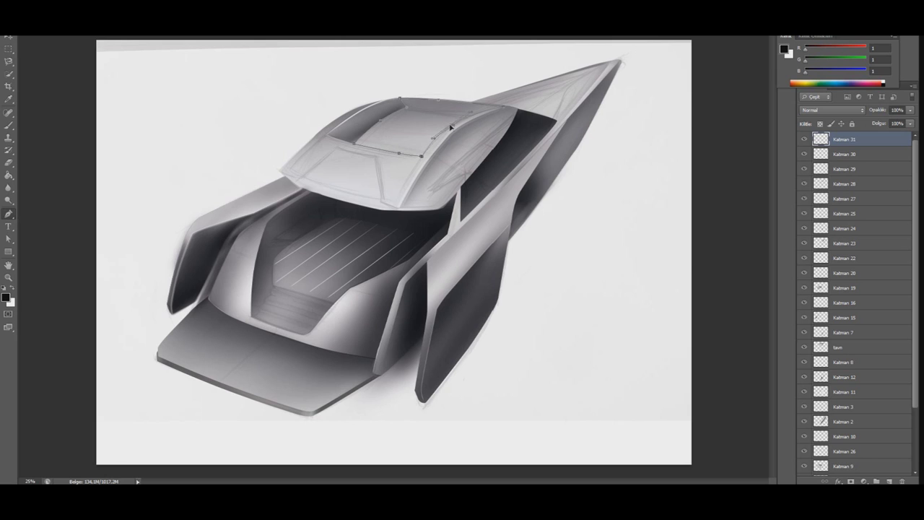
alt+click(421, 156)
Stroke the rear roof panel path in white with a soft brush.
right_click(453, 110)
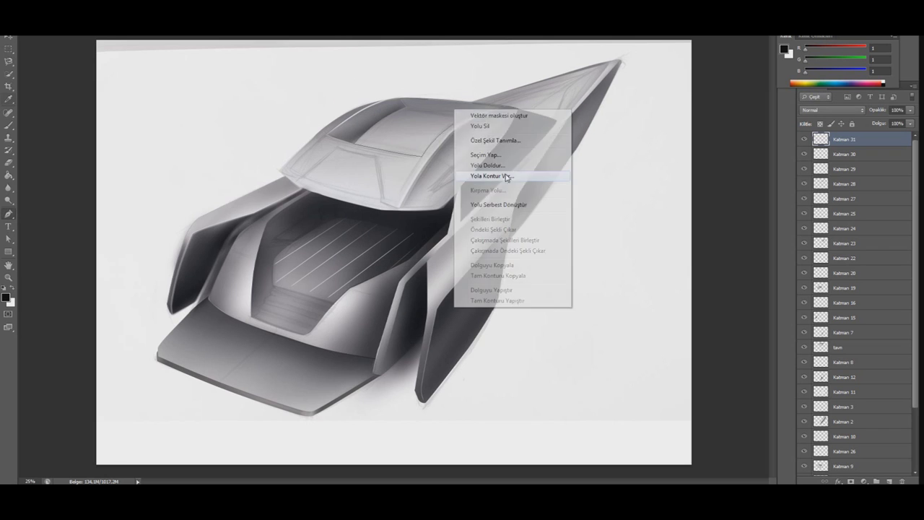
click(506, 177)
click(532, 158)
click(12, 288)
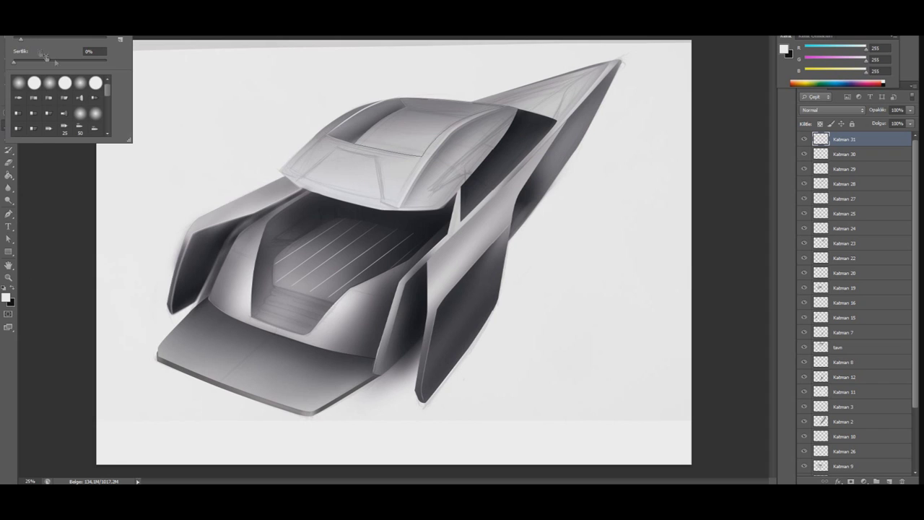
double_click(99, 84)
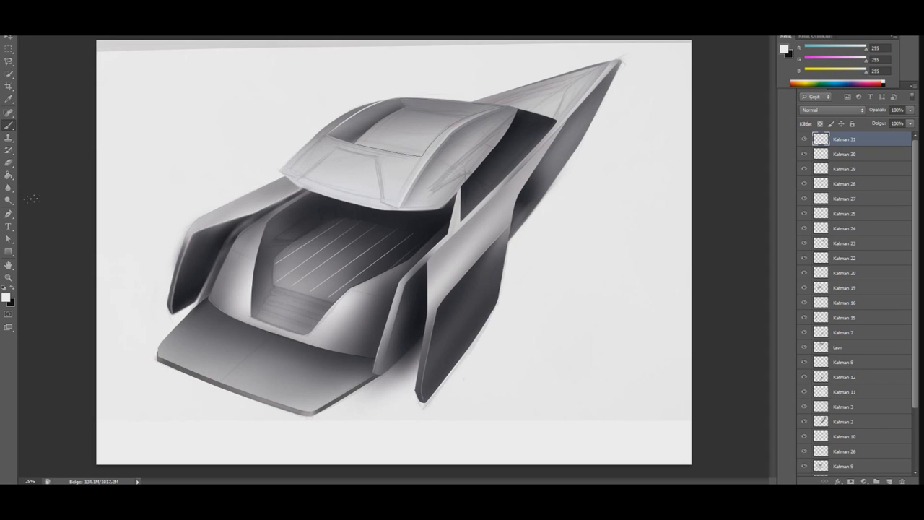
click(9, 214)
right_click(393, 145)
click(447, 214)
key(Return)
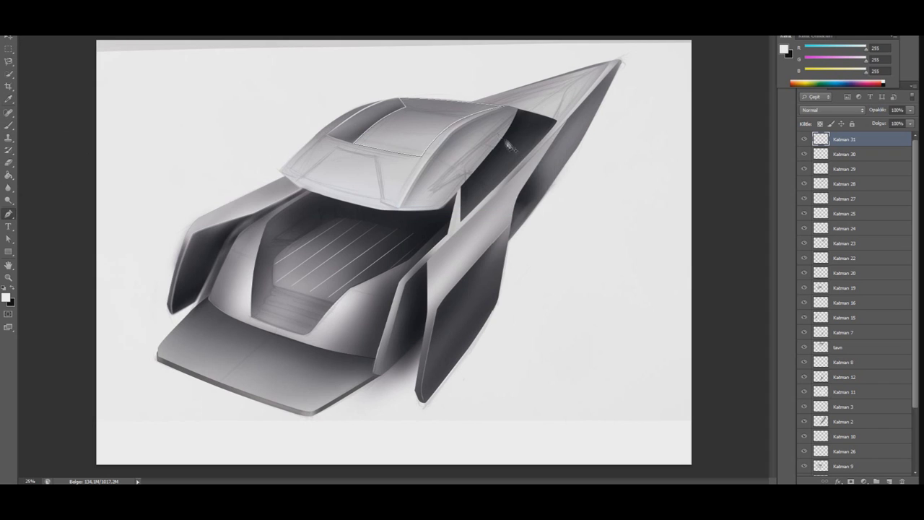
Make a selection from the panel path, add Katman 32 and switch to a black brush.
right_click(507, 144)
click(546, 179)
key(Return)
click(889, 481)
click(10, 126)
click(11, 288)
click(36, 30)
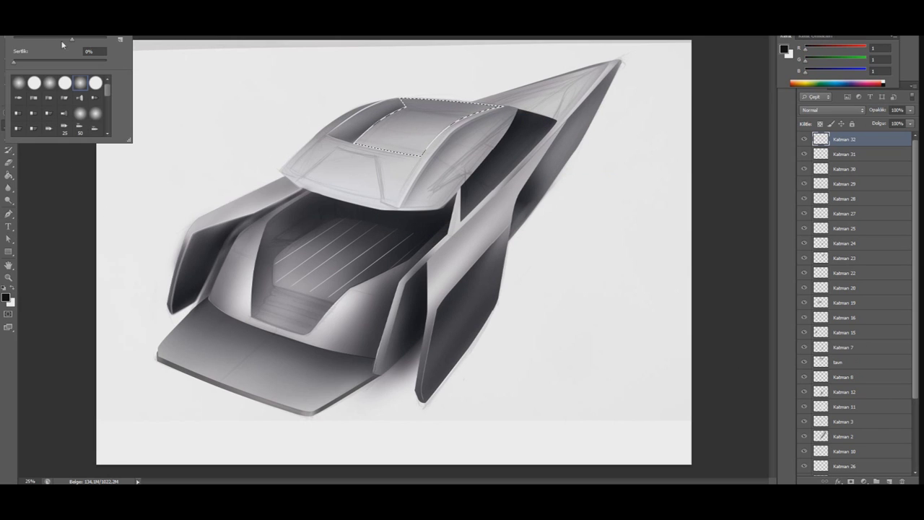
Use a larger, softer brush to paint three dark strokes across the rear roof panel.
click(361, 87)
click(36, 30)
double_click(81, 84)
click(36, 30)
drag(13, 61, 43, 61)
click(421, 150)
mouse_move(420, 150)
mouse_down()
mouse_move(436, 134)
mouse_move(403, 130)
mouse_move(491, 108)
mouse_up()
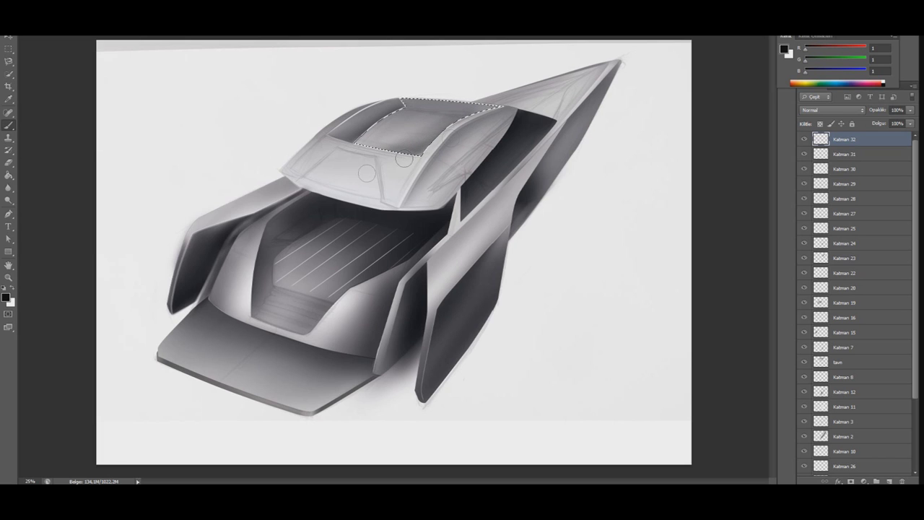
mouse_move(367, 173)
mouse_down()
mouse_move(436, 130)
mouse_move(383, 119)
mouse_move(433, 136)
mouse_up()
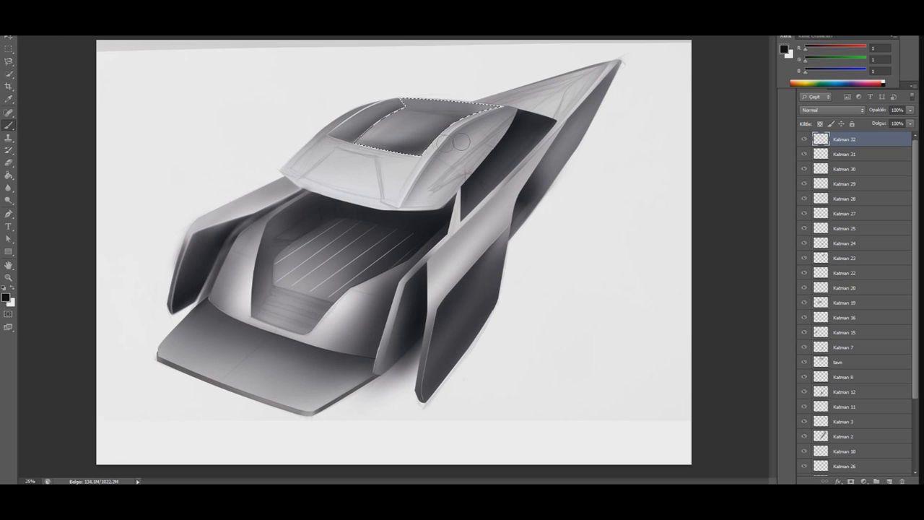
mouse_move(337, 152)
mouse_down()
mouse_move(484, 109)
mouse_move(402, 105)
mouse_up()
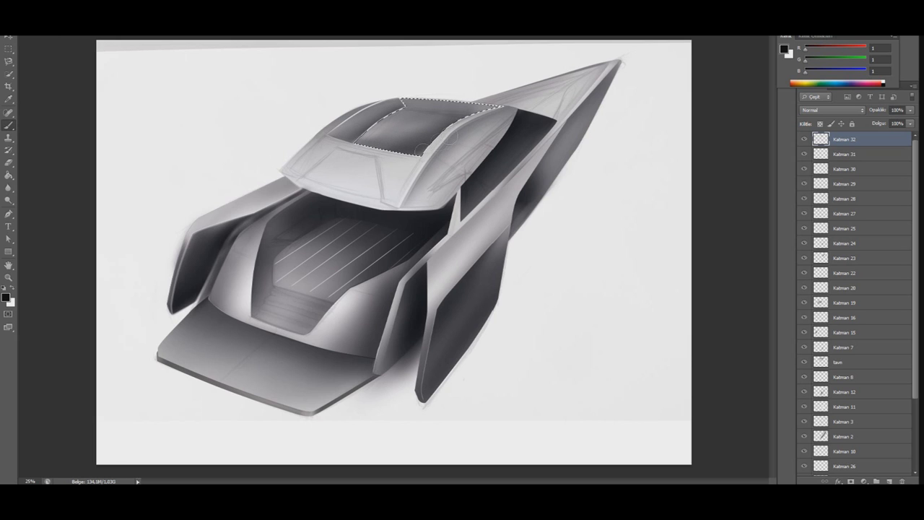
Deselect, erase on Katman 31, return to Katman 32 and zoom in on the yacht.
key(m)
key(ctrl+d)
click(852, 155)
click(9, 162)
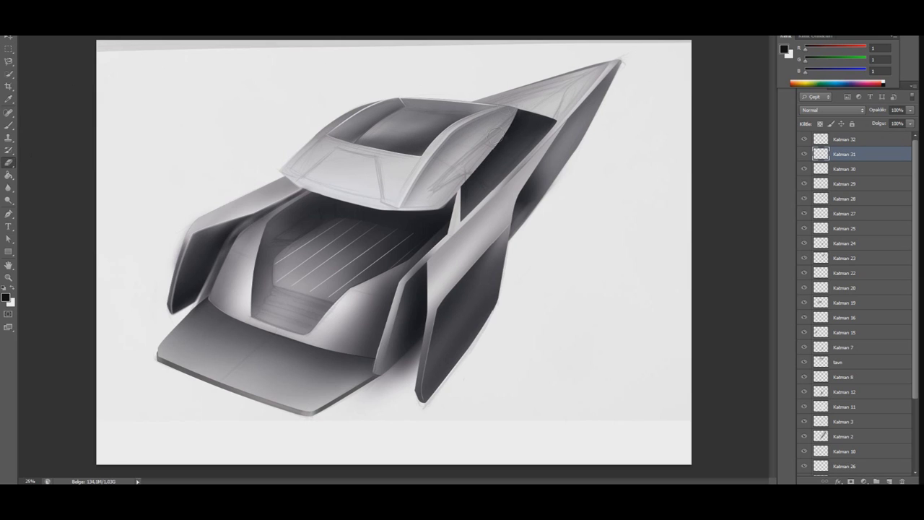
click(845, 139)
key(ctrl+plus)
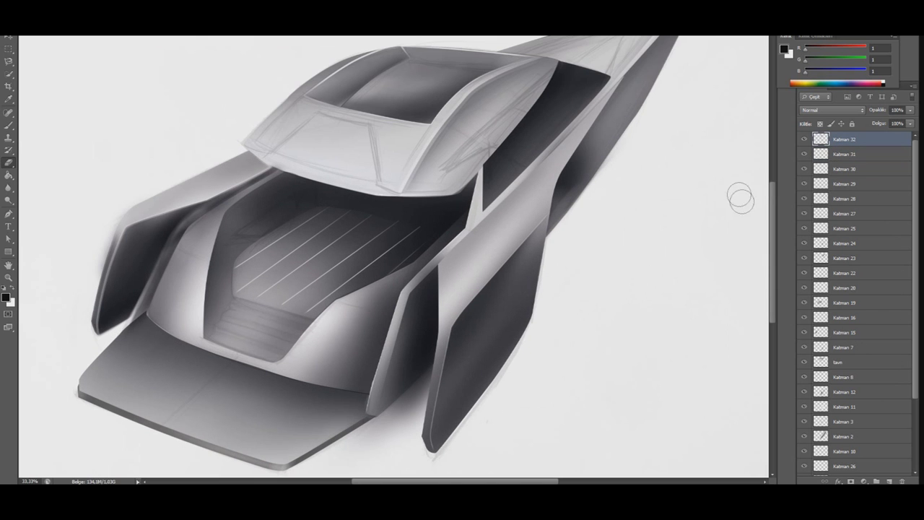
Add a new layer and start a Pen path along the windshield's top and bottom edges.
scroll(774, 212, up, 3)
click(890, 481)
key(p)
click(268, 253)
click(369, 228)
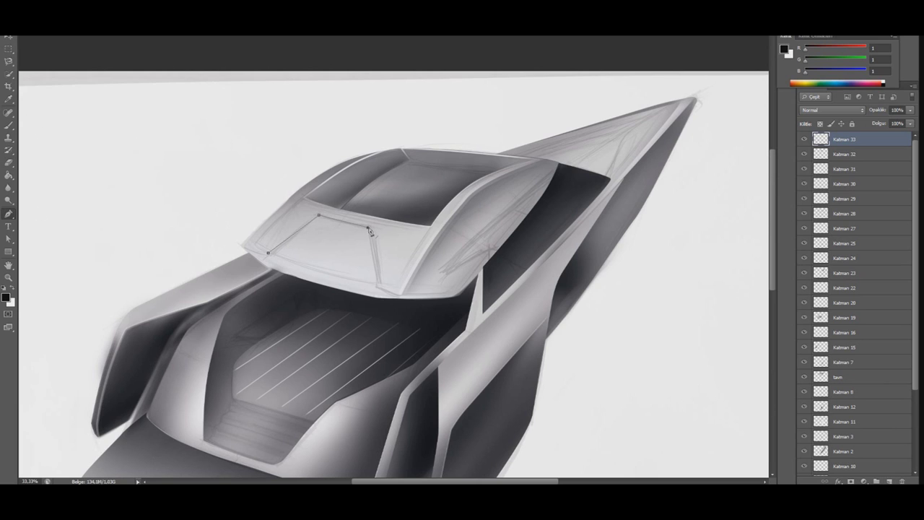
click(345, 223)
click(379, 288)
click(452, 294)
click(557, 161)
Zoom in, add anchors, close the windshield path and adjust its corners and top segment.
key(ctrl+plus)
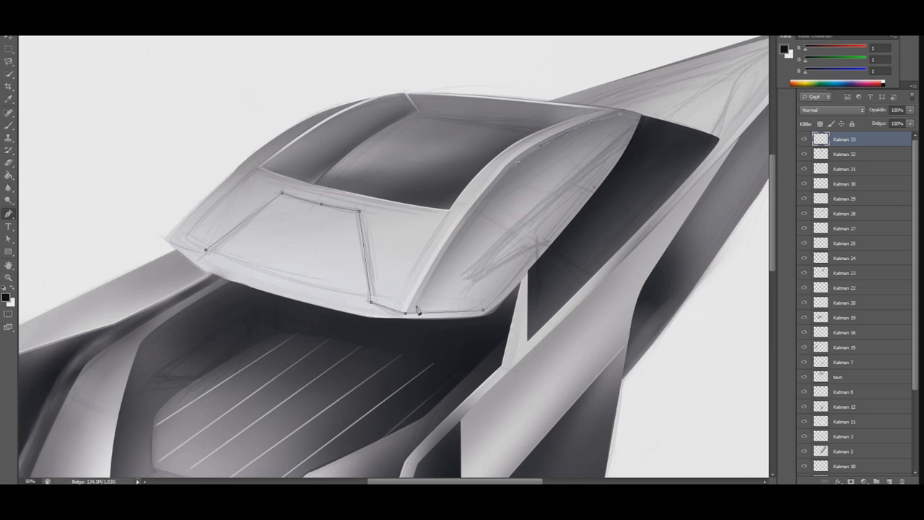
click(415, 309)
drag(469, 230, 464, 228)
click(376, 300)
click(415, 311)
click(363, 210)
click(283, 192)
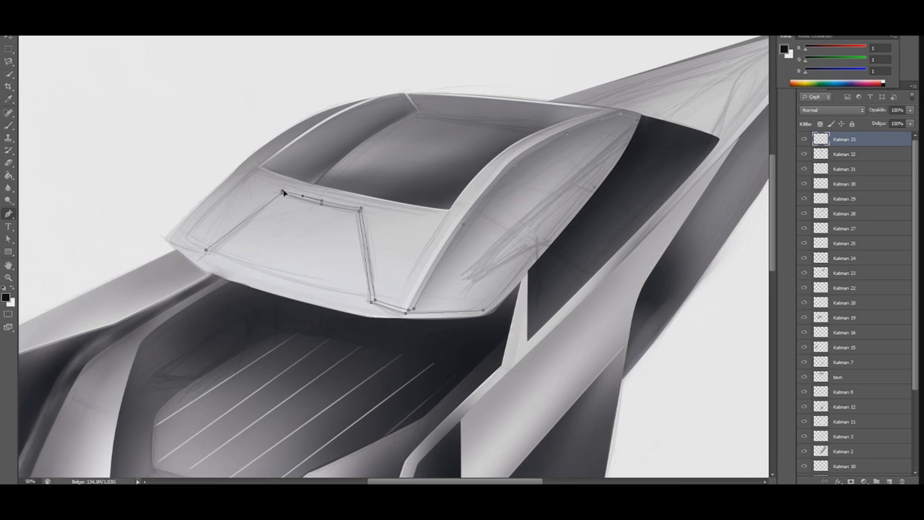
drag(207, 250, 202, 254)
click(172, 239)
click(329, 201)
click(220, 265)
click(8, 124)
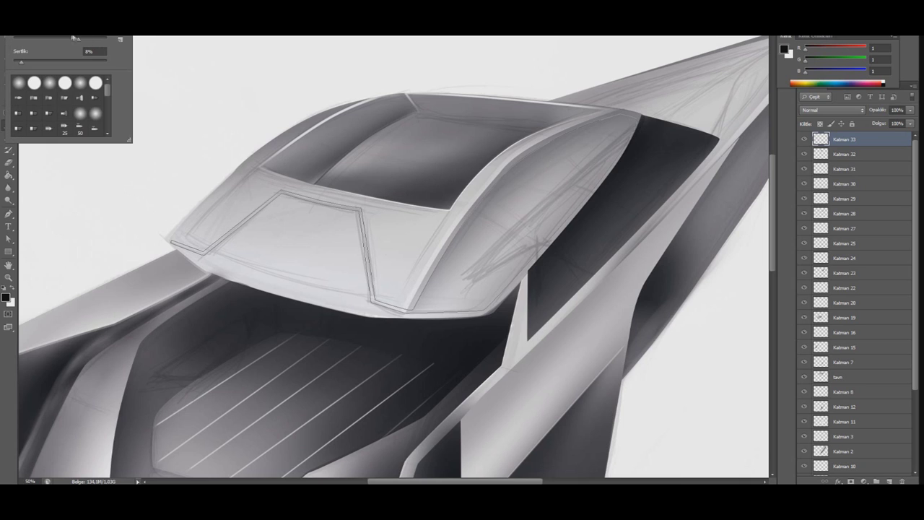
Stroke the windshield path with a hard brush to outline the window.
double_click(100, 85)
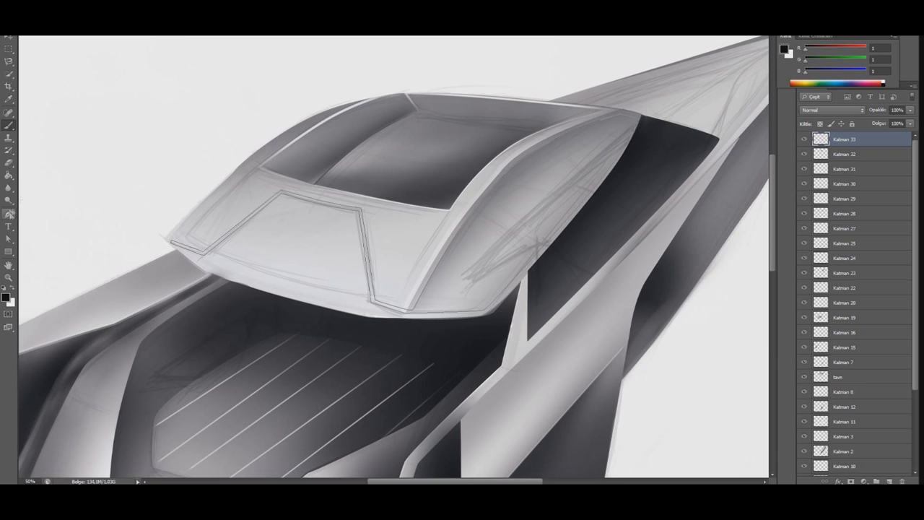
alt+right_click(398, 62)
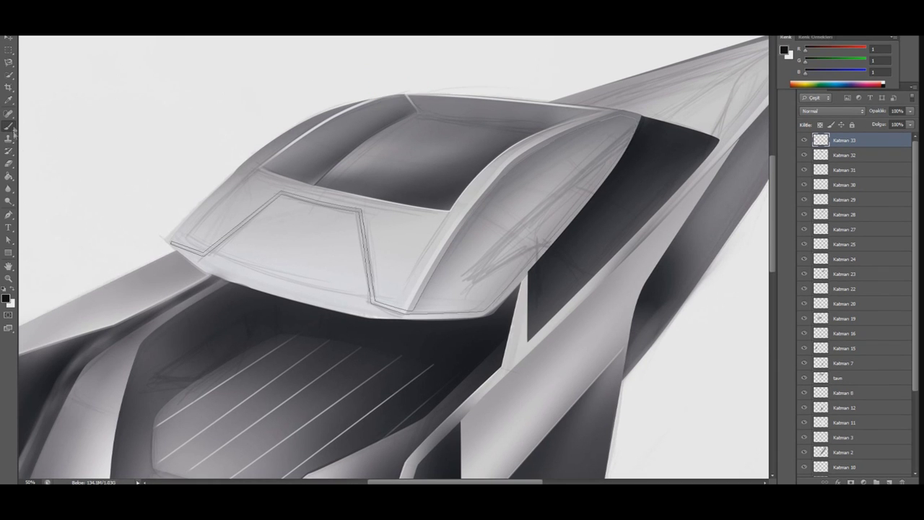
key(p)
right_click(240, 217)
click(275, 279)
click(526, 157)
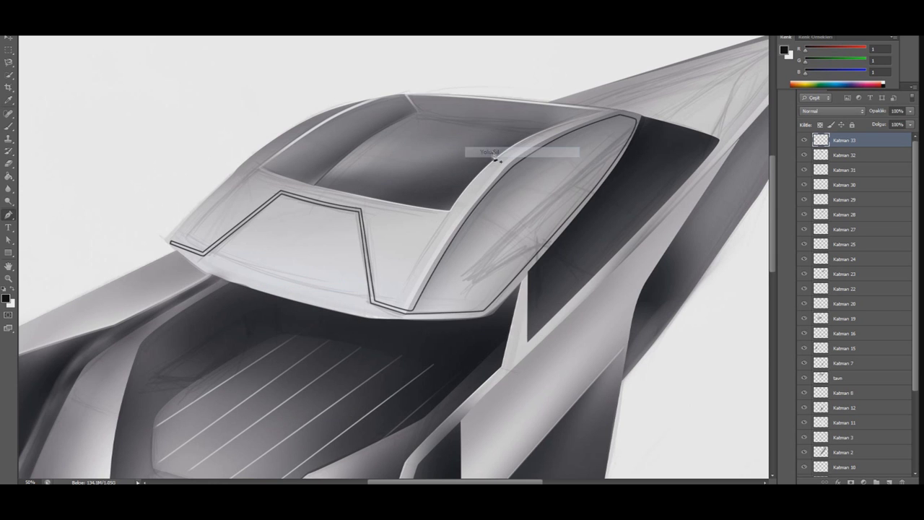
key(ctrl+minus)
key(ctrl+plus)
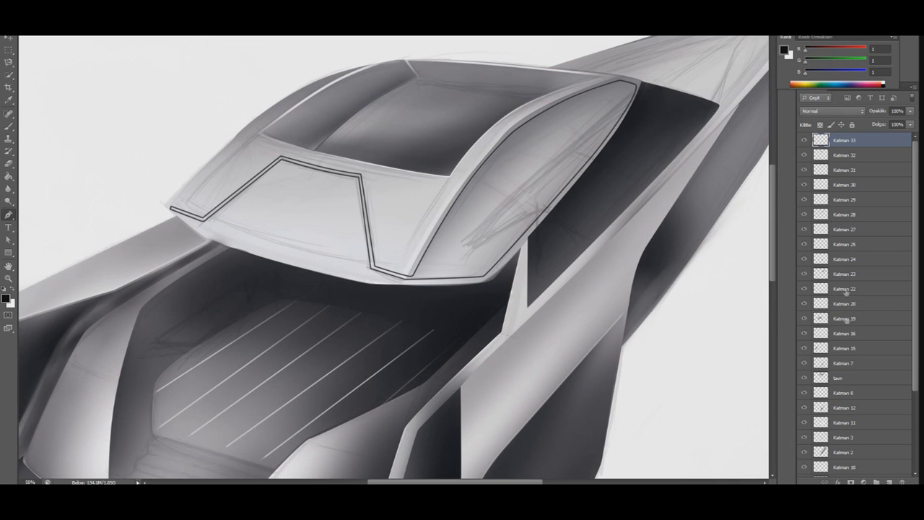
Give Katman 33 Bevel and Emboss with a white shadow colour, then activate new layer Katman 34.
click(890, 482)
right_click(842, 156)
click(766, 159)
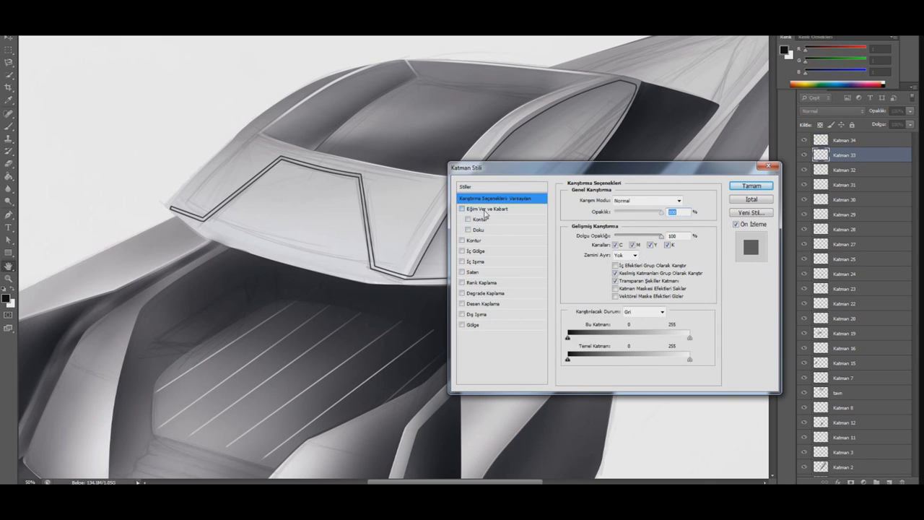
click(485, 210)
click(632, 200)
click(625, 209)
click(632, 200)
click(625, 210)
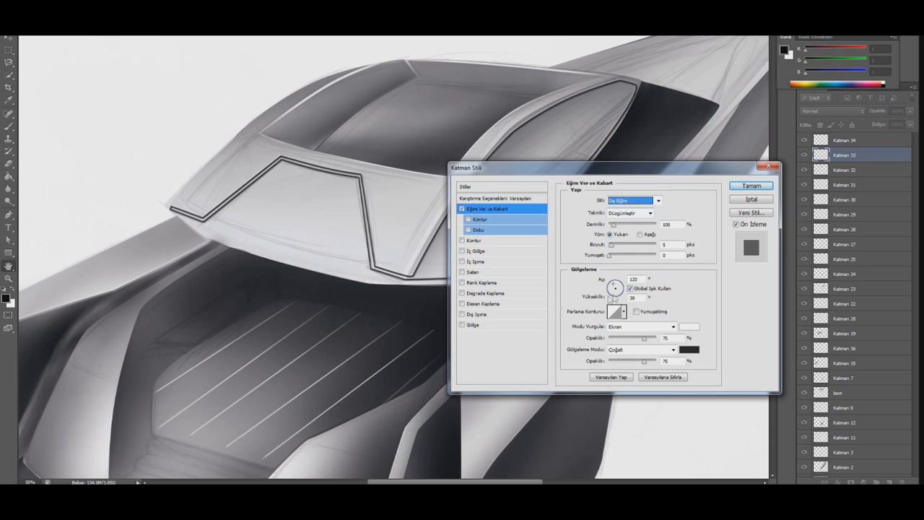
click(689, 350)
click(290, 347)
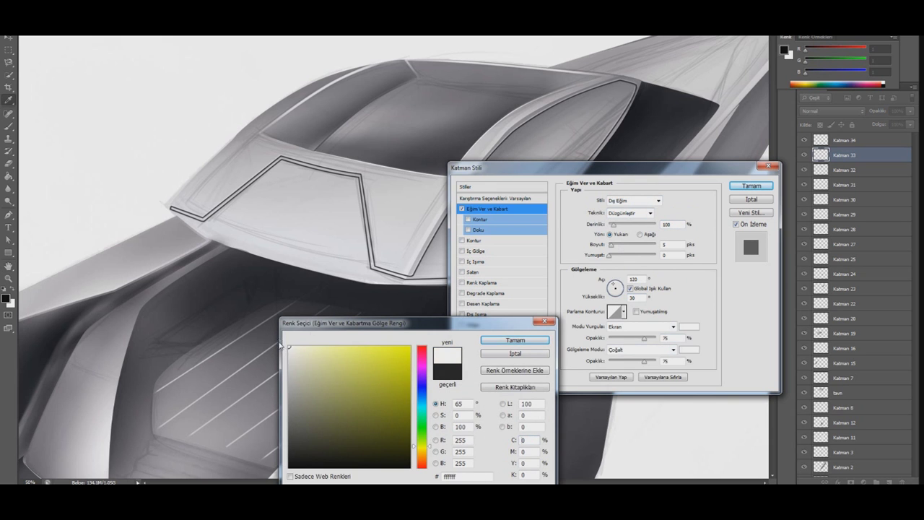
click(515, 340)
click(751, 186)
click(852, 141)
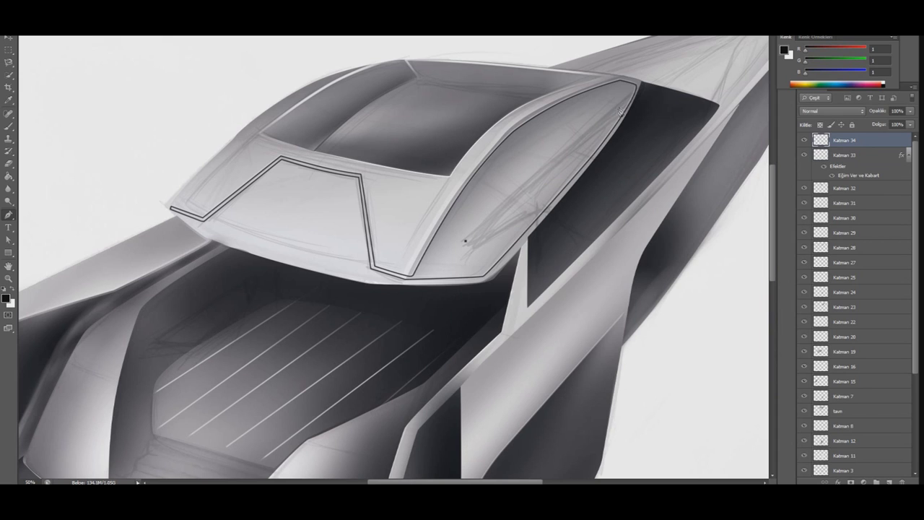
click(462, 236)
Draw the curved side window path, stroke it, and convert it to a selection.
drag(526, 226, 594, 151)
right_click(529, 158)
click(549, 221)
click(532, 160)
right_click(565, 165)
click(578, 189)
key(Return)
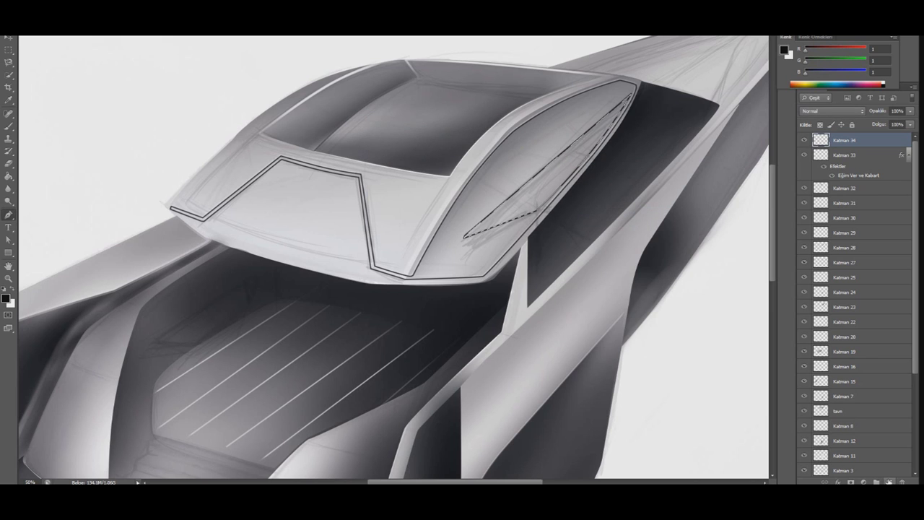
Fill the side window selection with black on a new layer.
click(889, 482)
key(g)
click(506, 209)
Add another layer and paint white shading over the window with a soft round brush.
key(ctrl+shift+alt+n)
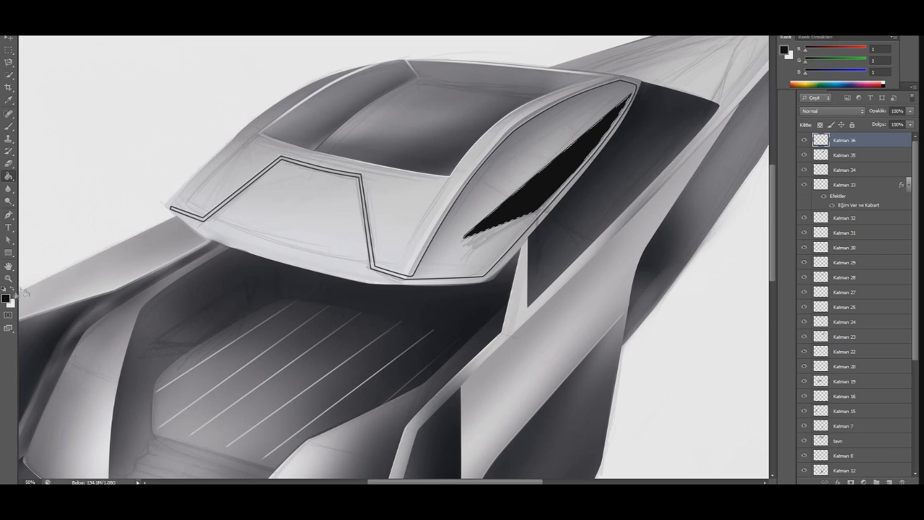
key(x)
key(b)
right_click(49, 44)
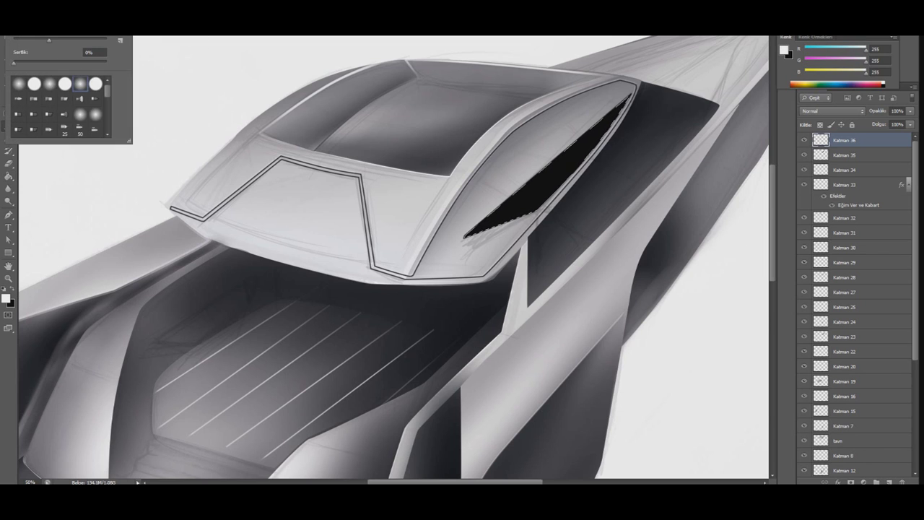
double_click(81, 84)
right_click(70, 130)
double_click(81, 87)
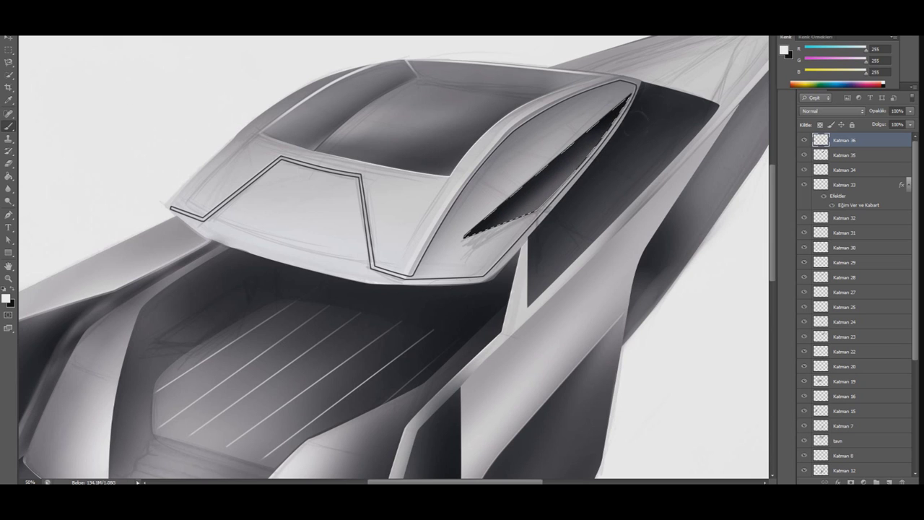
Erase parts of the white shading with a soft eraser brush.
click(9, 163)
right_click(140, 72)
click(140, 72)
key(m)
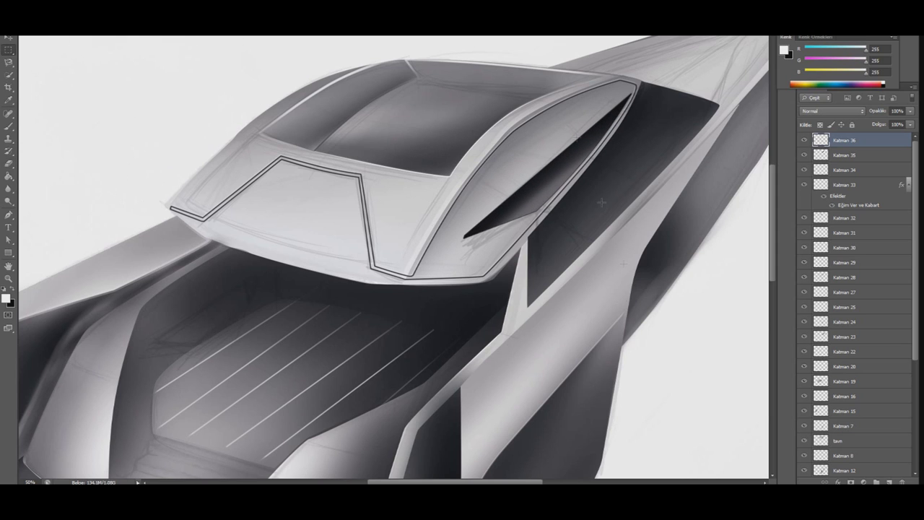
right_click(845, 169)
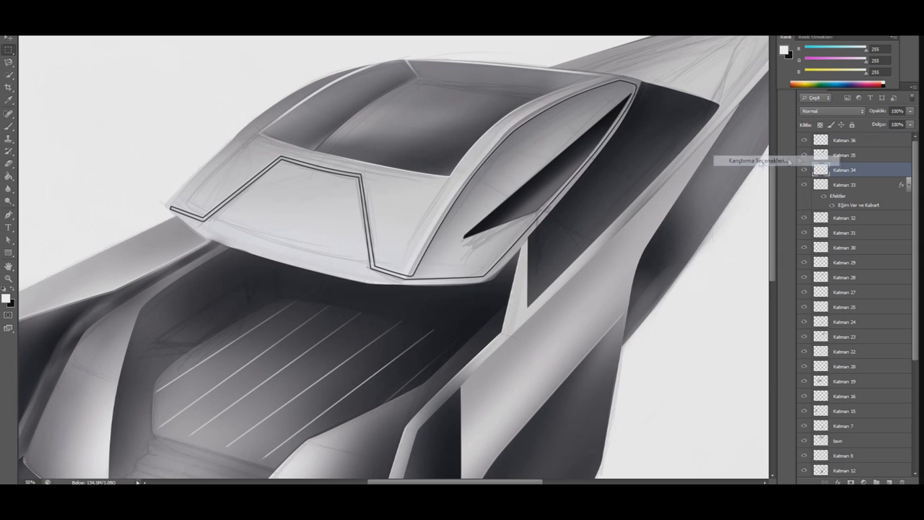
Give Katman 34 an Inner Bevel and Emboss with a light shadow colour.
click(751, 157)
click(498, 209)
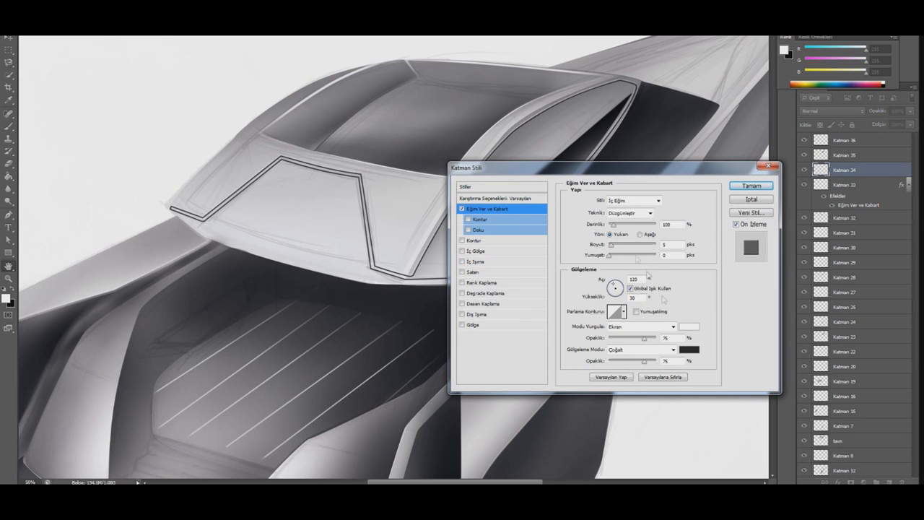
click(688, 351)
click(337, 345)
click(515, 339)
click(647, 201)
click(647, 210)
click(751, 186)
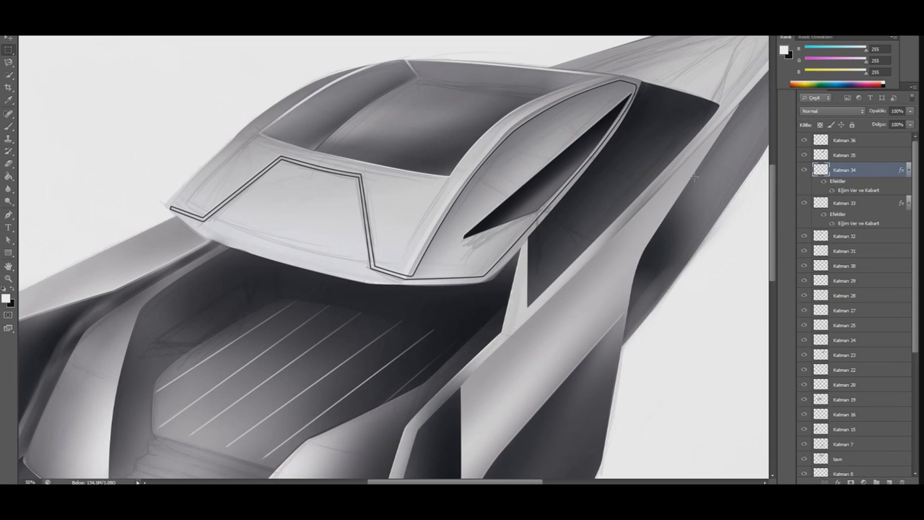
Add layer Katman 37, pen a shape inside the window, and make a selection from it.
click(889, 481)
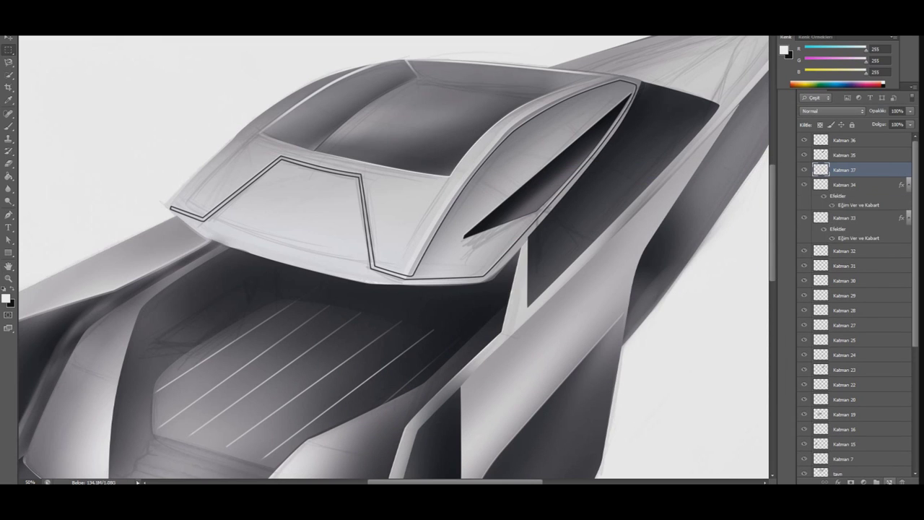
click(8, 215)
click(524, 185)
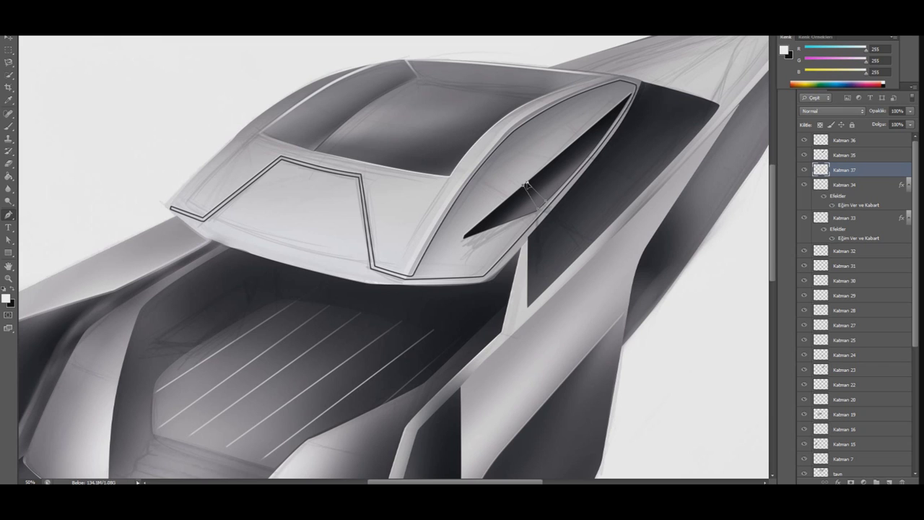
right_click(479, 177)
click(515, 225)
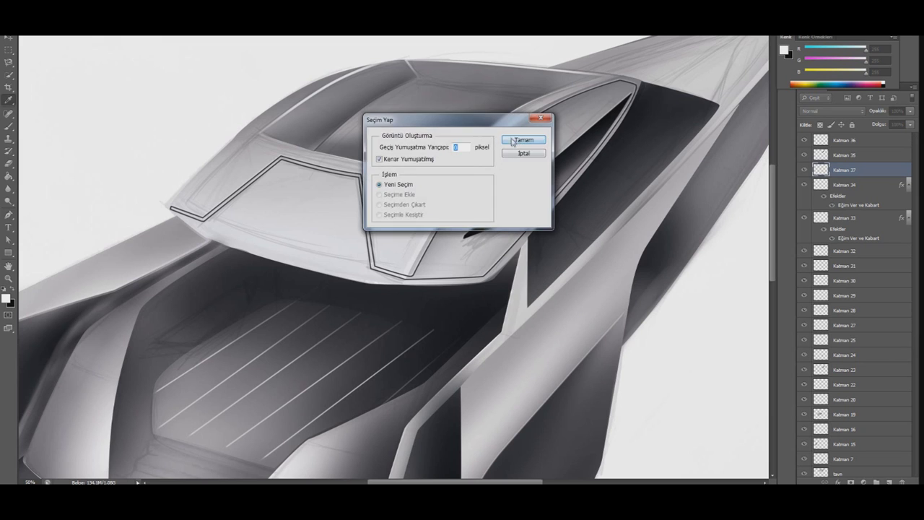
Paint the window slats on Katman 37, move the layer to the top, and copy the slats.
click(513, 140)
key(b)
click(11, 291)
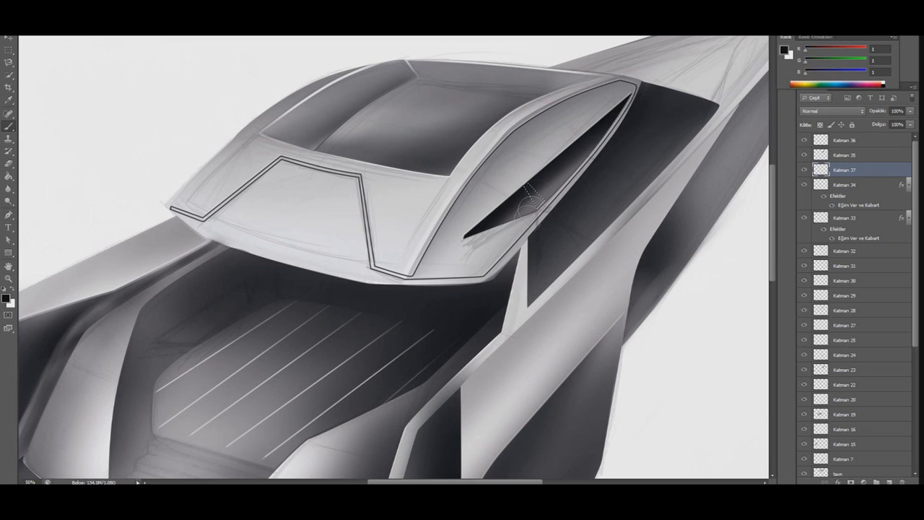
key(m)
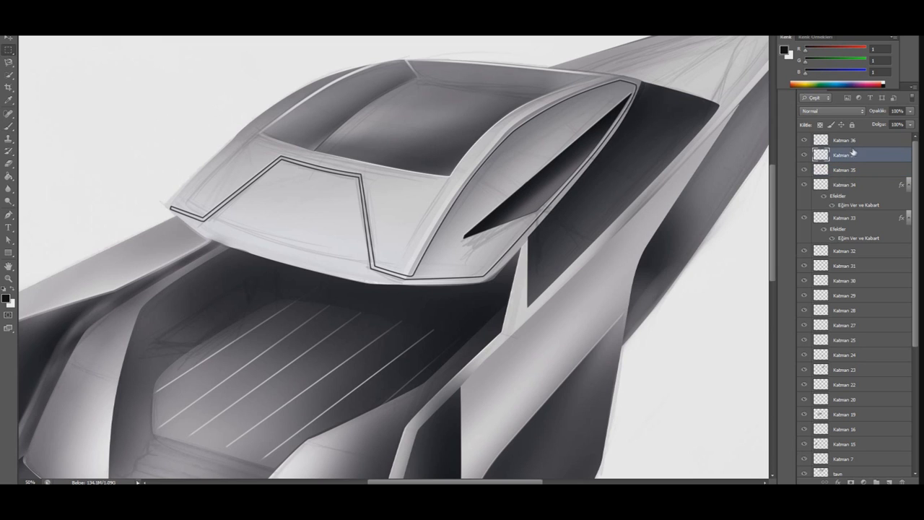
drag(851, 172, 854, 143)
key(v)
drag(547, 201, 541, 199)
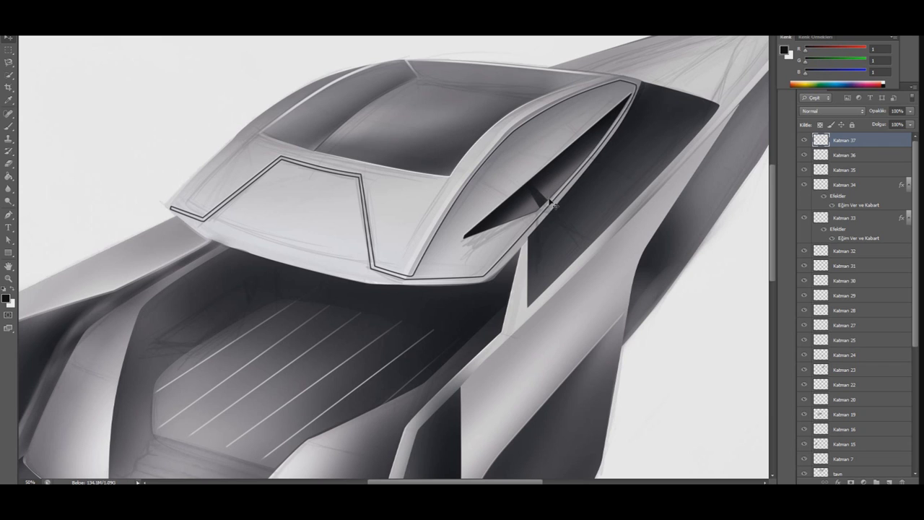
drag(540, 199, 571, 168)
Rotate the copied slats slightly with Free Transform and apply it.
click(51, 32)
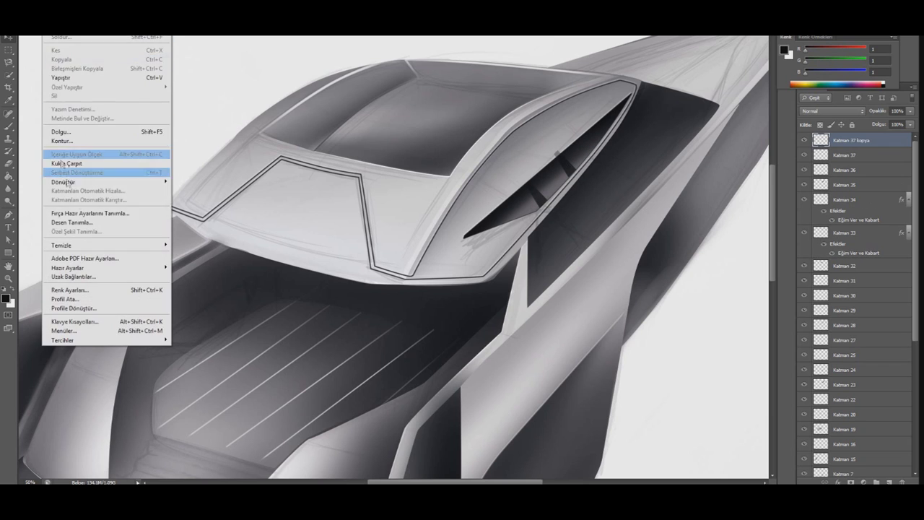
click(80, 173)
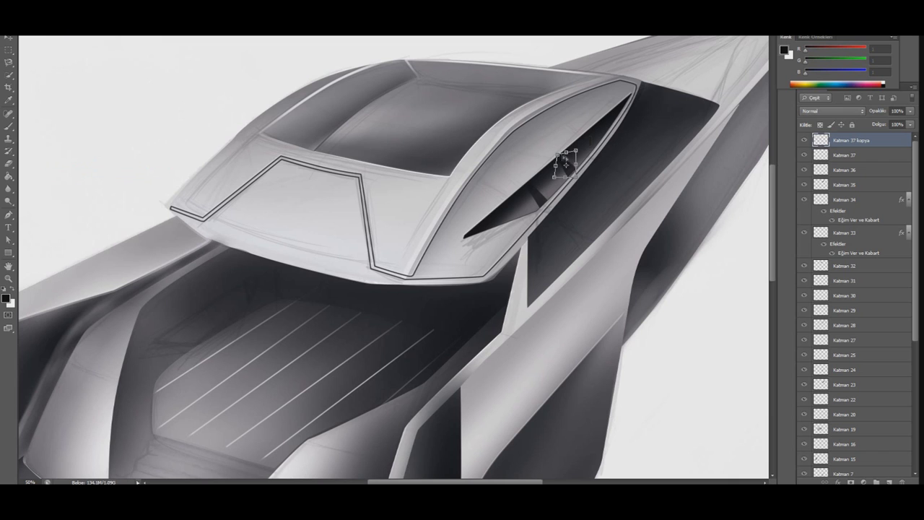
drag(585, 174, 581, 180)
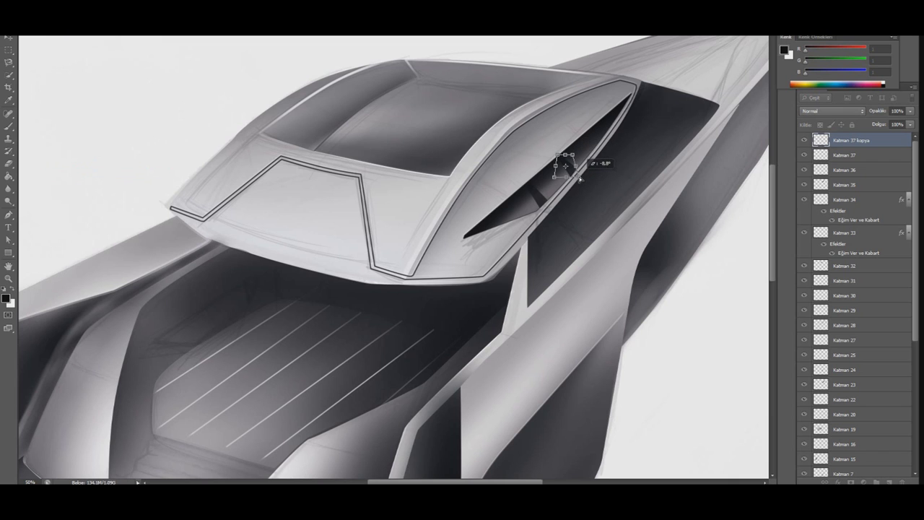
click(8, 50)
click(412, 178)
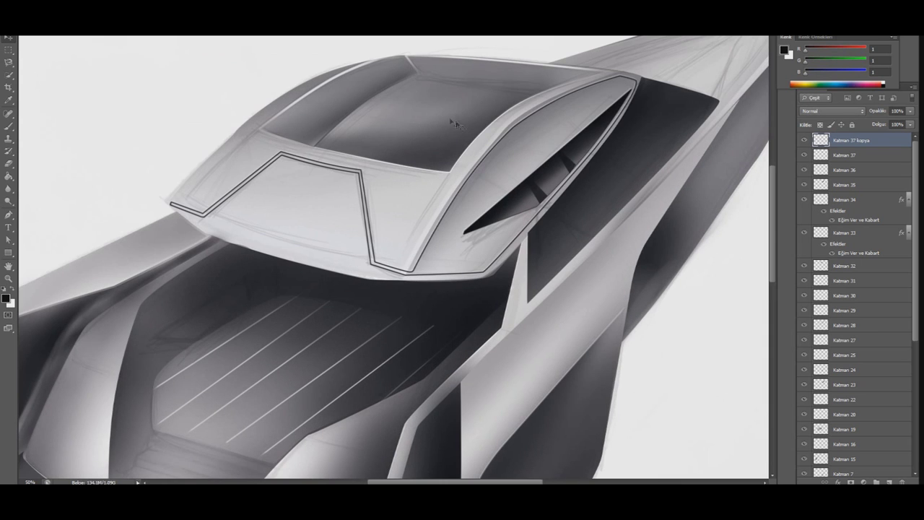
Delete the duplicated slat layer and toggle Katman 37's visibility to compare.
key(Delete)
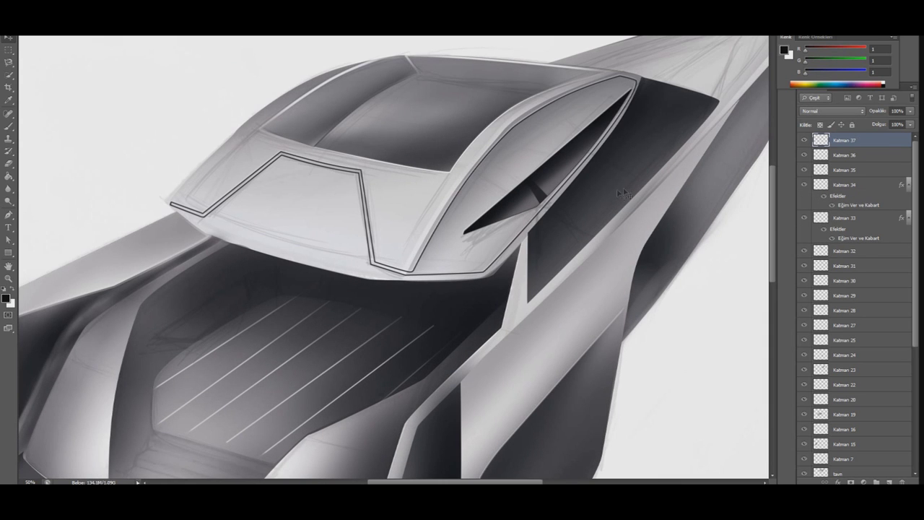
click(804, 140)
click(804, 140)
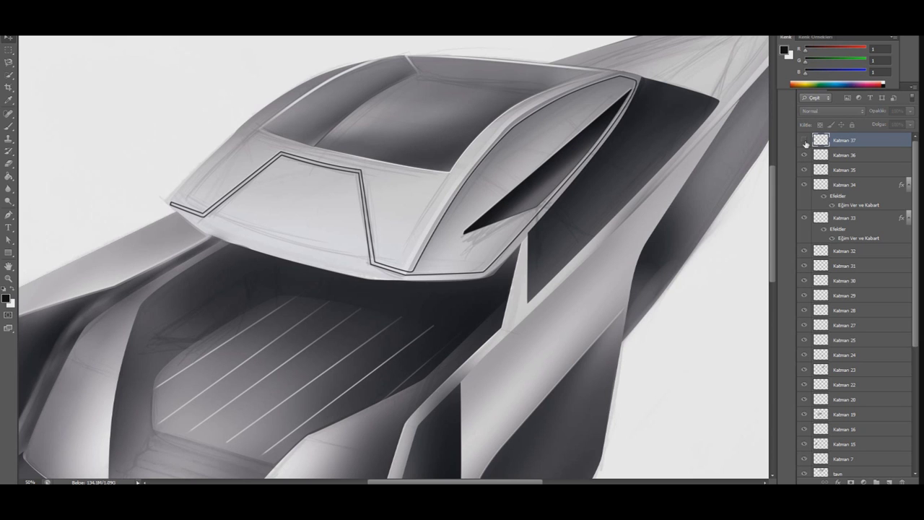
right_click(792, 137)
Try an outer, smooth Bevel and Emboss with depth 246 on Katman 37.
click(823, 150)
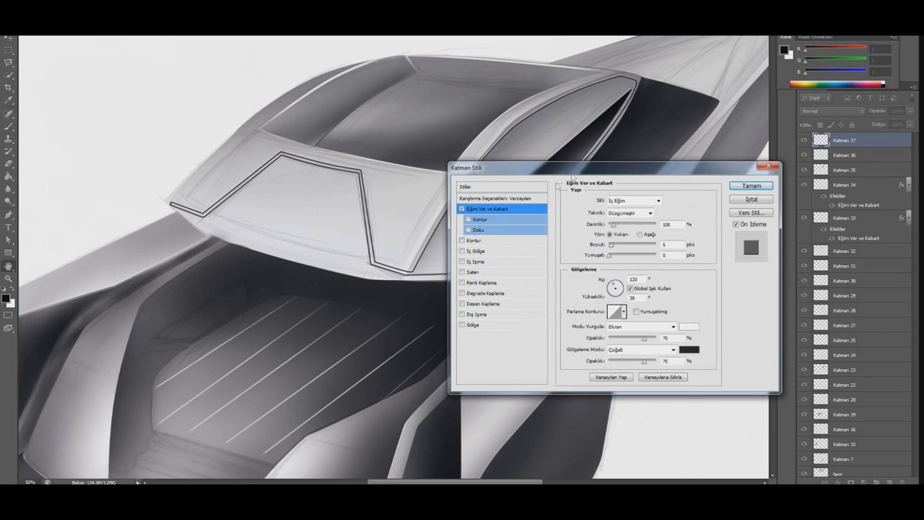
click(603, 269)
click(592, 280)
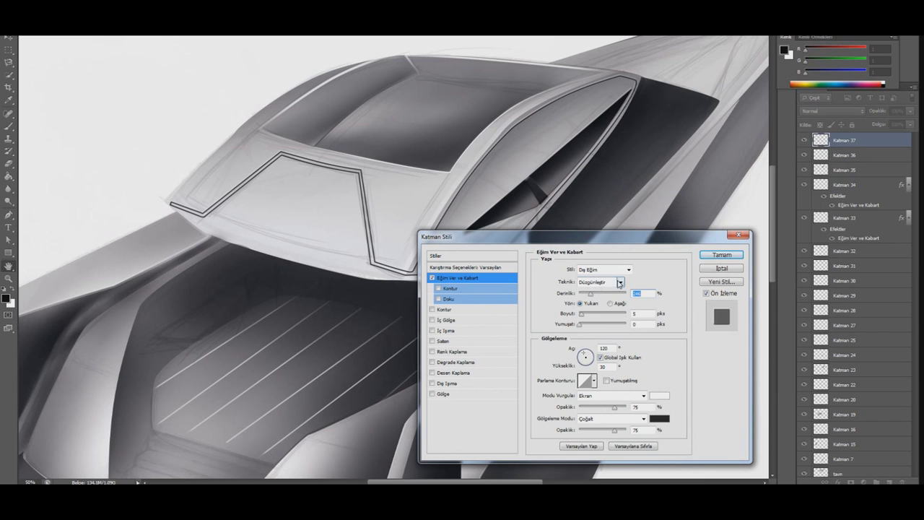
click(599, 281)
click(599, 292)
click(606, 282)
click(606, 291)
key(Tab)
mouse_move(582, 324)
mouse_down()
mouse_move(608, 325)
mouse_move(588, 314)
mouse_up()
Try a white shadow and size 35, then discard the bevel and add an empty layer.
click(659, 418)
click(290, 347)
click(505, 341)
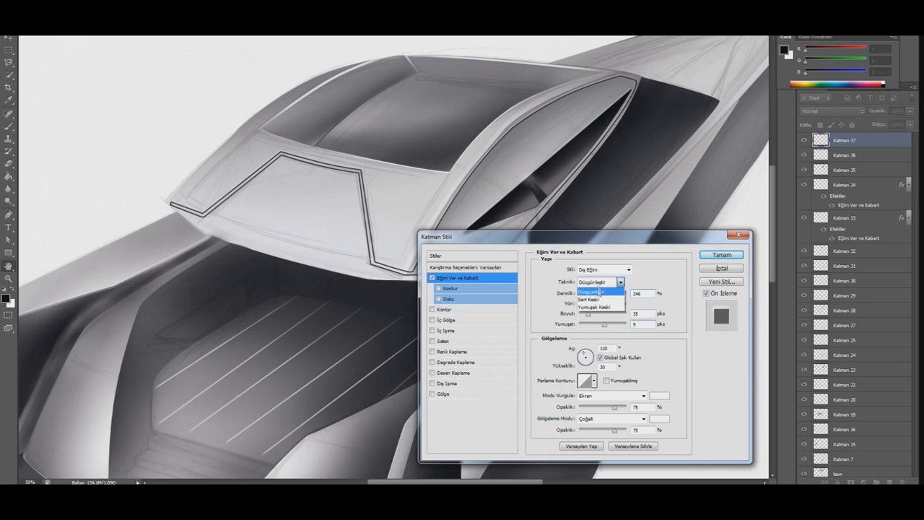
click(620, 282)
key(Escape)
key(Tab)
click(722, 268)
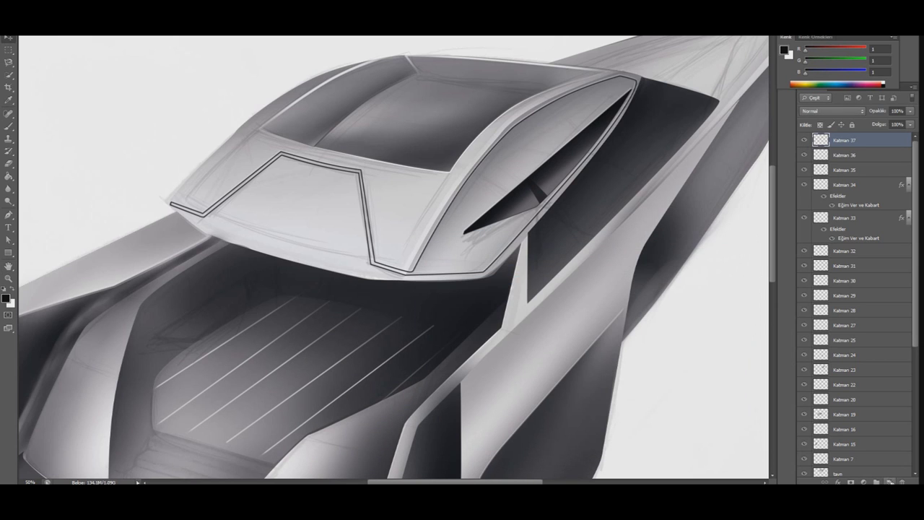
click(888, 481)
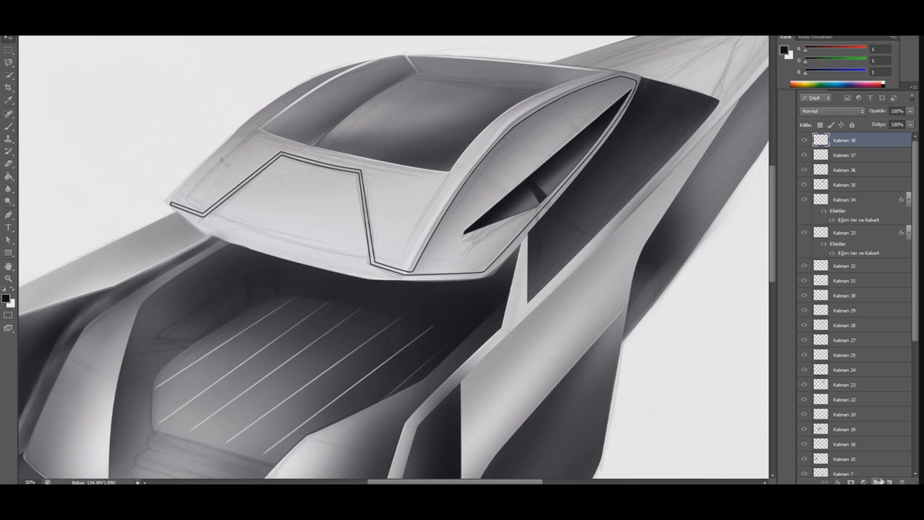
Pen-draw a closed outline around the side window behind the roof pillar.
click(545, 262)
click(708, 96)
click(666, 146)
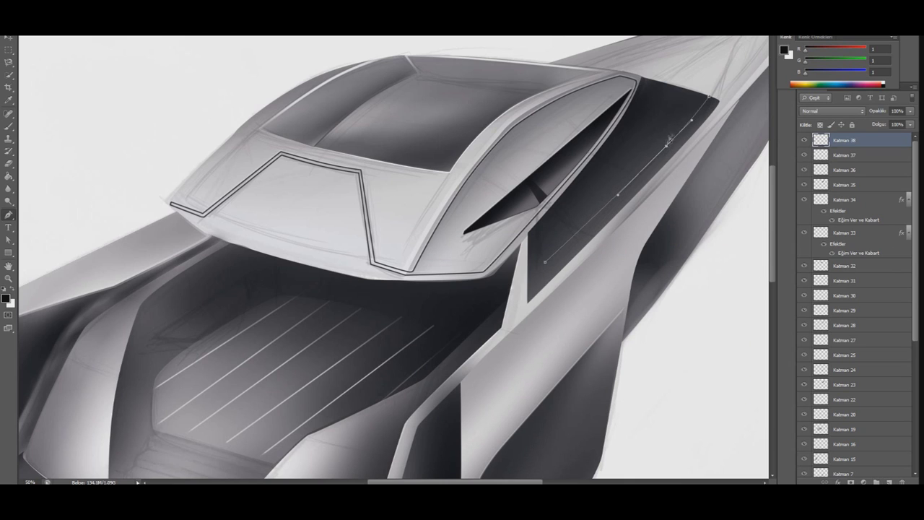
click(654, 79)
click(549, 214)
click(620, 135)
drag(544, 261, 535, 274)
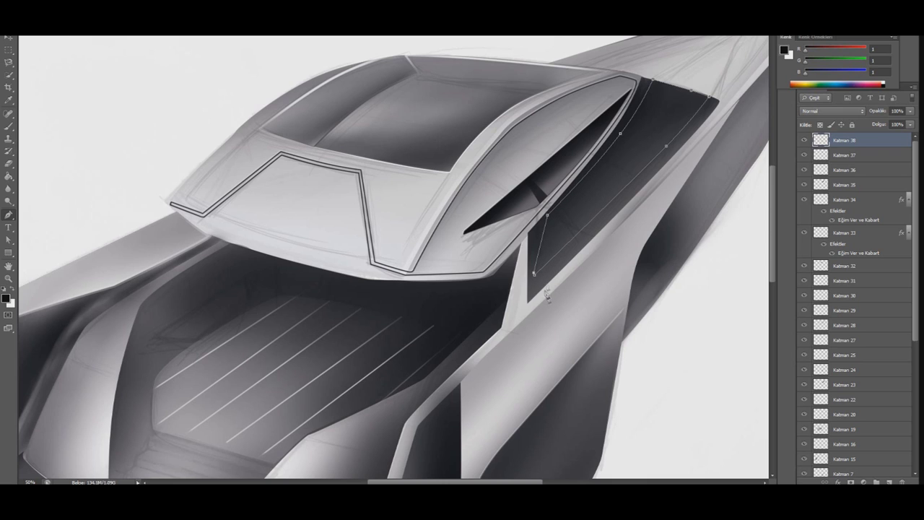
ctrl+click(550, 218)
key(alt+BackSpace)
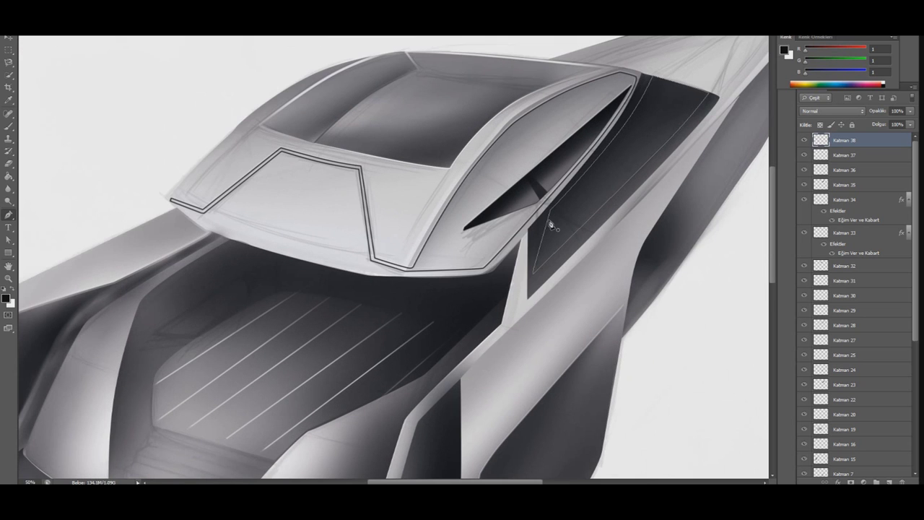
Reshape the outline's top curve and bow its right edge outward.
mouse_move(691, 91)
mouse_down()
mouse_move(651, 91)
mouse_move(683, 88)
mouse_up()
drag(651, 91, 643, 102)
key(ctrl+z)
mouse_move(657, 115)
mouse_down()
mouse_move(659, 90)
mouse_move(694, 114)
mouse_up()
click(684, 89)
drag(690, 93, 698, 93)
click(709, 94)
click(534, 273)
drag(668, 150, 668, 147)
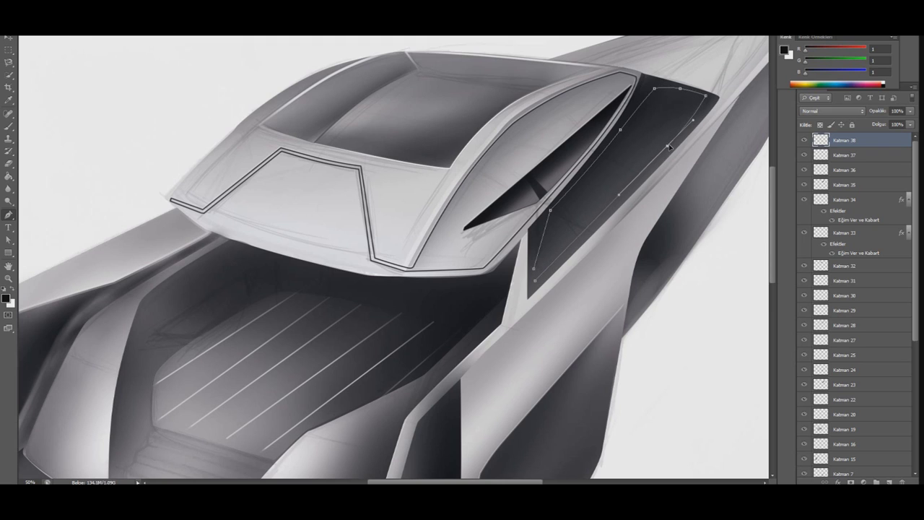
Fit the upper-right corner to the roof edge, raise the bottom point, and reshape the right edge.
click(535, 284)
click(676, 142)
drag(666, 146, 716, 99)
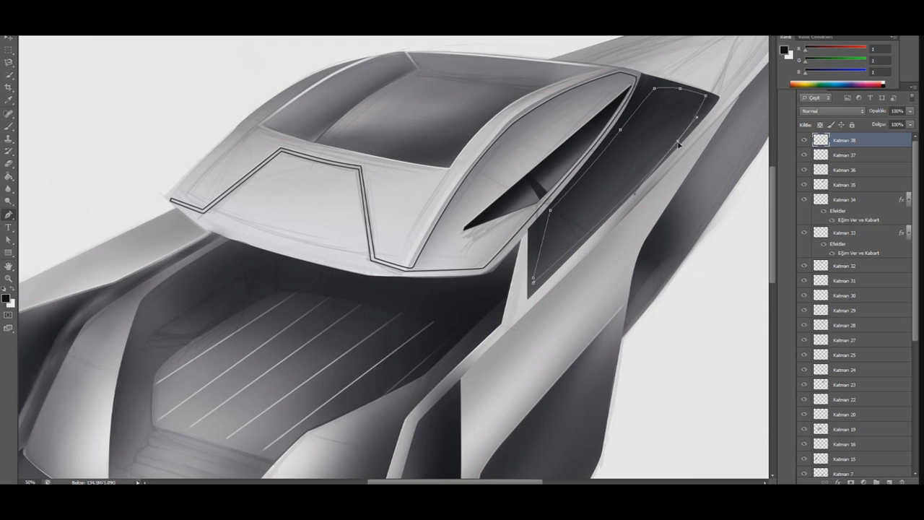
drag(668, 142, 657, 153)
drag(626, 201, 625, 195)
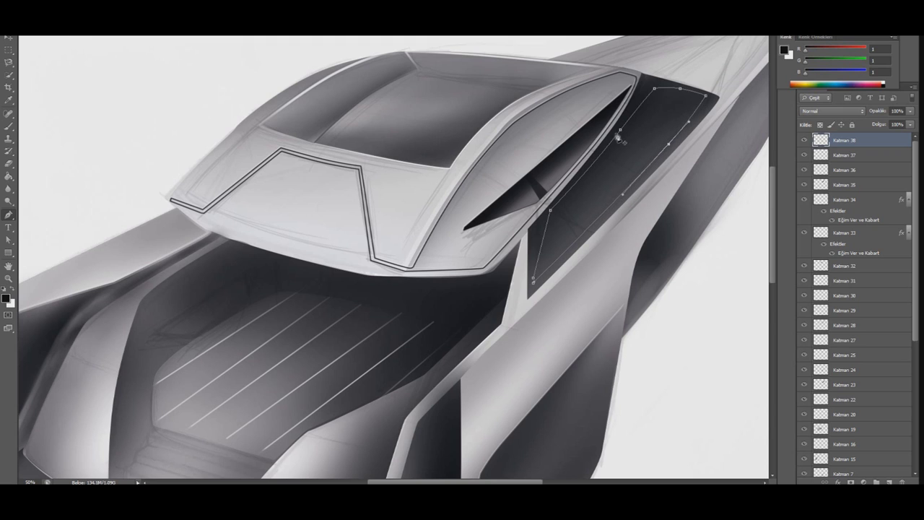
drag(707, 101, 719, 101)
mouse_move(534, 278)
mouse_down()
mouse_move(557, 248)
mouse_move(545, 253)
mouse_up()
click(714, 99)
click(547, 265)
click(561, 220)
drag(669, 148, 674, 135)
right_click(603, 153)
Switch to a white brush and test-stroke the window outline, then undo it.
click(636, 220)
key(Return)
key(x)
key(b)
right_click(22, 47)
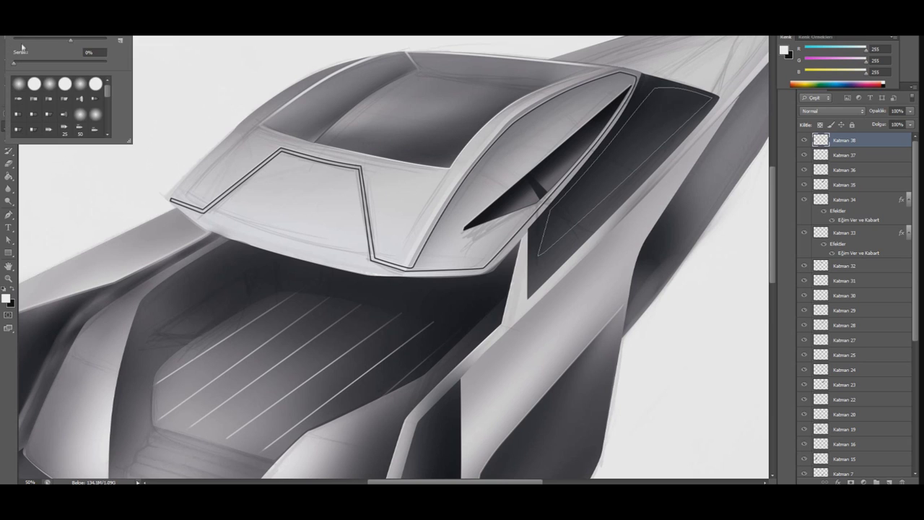
double_click(94, 84)
key(p)
right_click(620, 114)
click(654, 184)
click(556, 154)
key(ctrl+z)
Stroke the window outline in white with the chosen brush size and convert it to a selection.
key(b)
right_click(18, 44)
key(Return)
key(p)
right_click(579, 137)
click(620, 214)
click(548, 161)
right_click(567, 155)
click(600, 185)
click(527, 139)
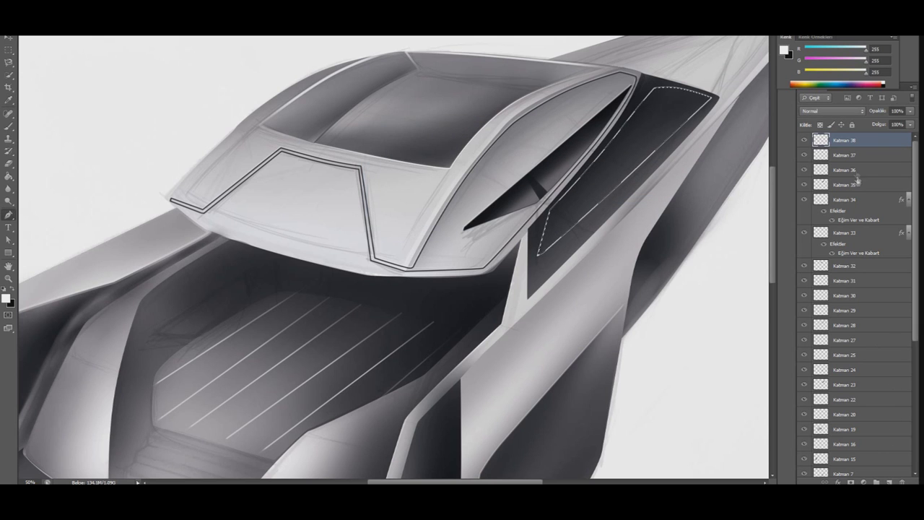
Paint soft light shading strokes inside the window selection on new layer Katman 39.
key(ctrl+shift+alt+n)
key(b)
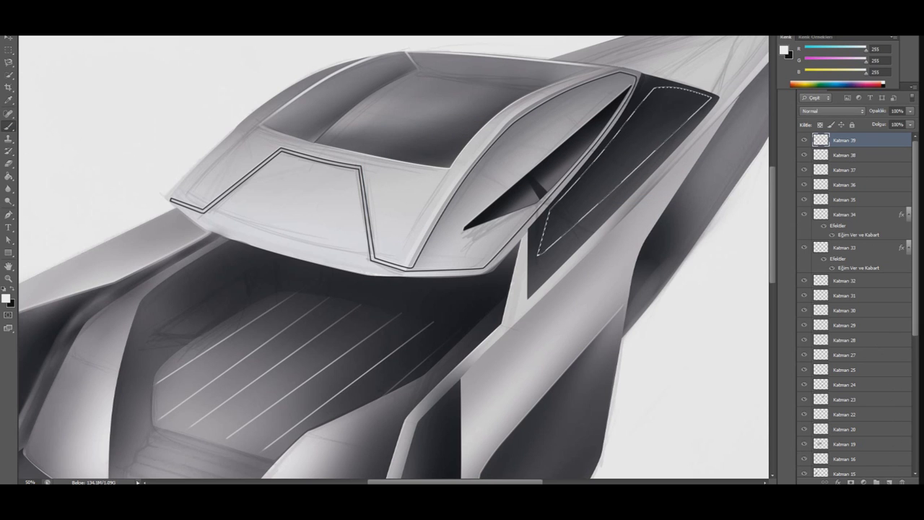
click(43, 28)
click(43, 29)
click(43, 29)
click(571, 184)
mouse_move(548, 242)
mouse_down()
mouse_move(701, 101)
mouse_move(630, 148)
mouse_up()
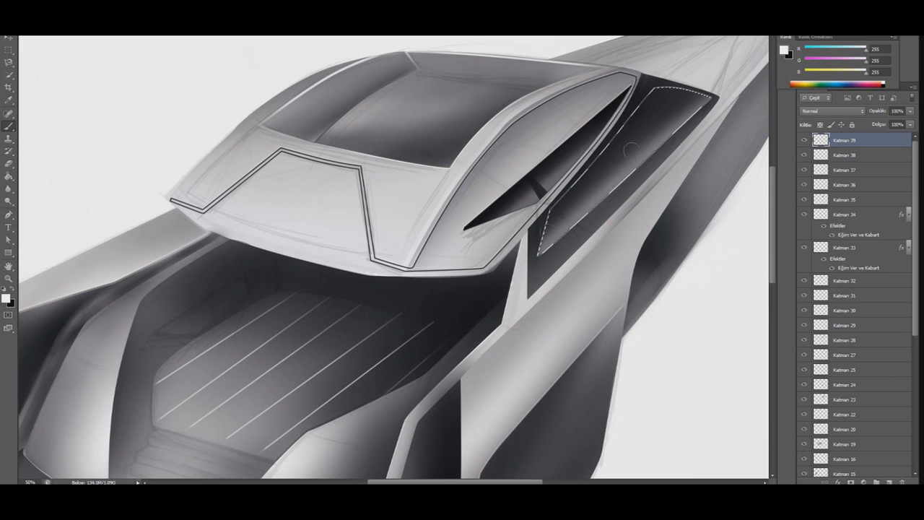
mouse_move(549, 246)
mouse_down()
mouse_move(704, 101)
mouse_move(682, 109)
mouse_up()
key(x)
click(44, 29)
click(44, 29)
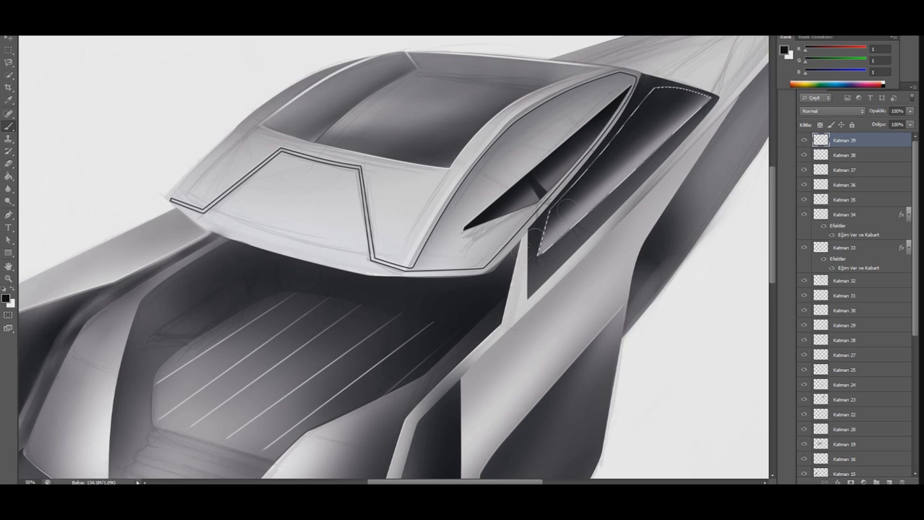
Deselect, check the whole window, and add layer Katman 40 for window bars.
key(v)
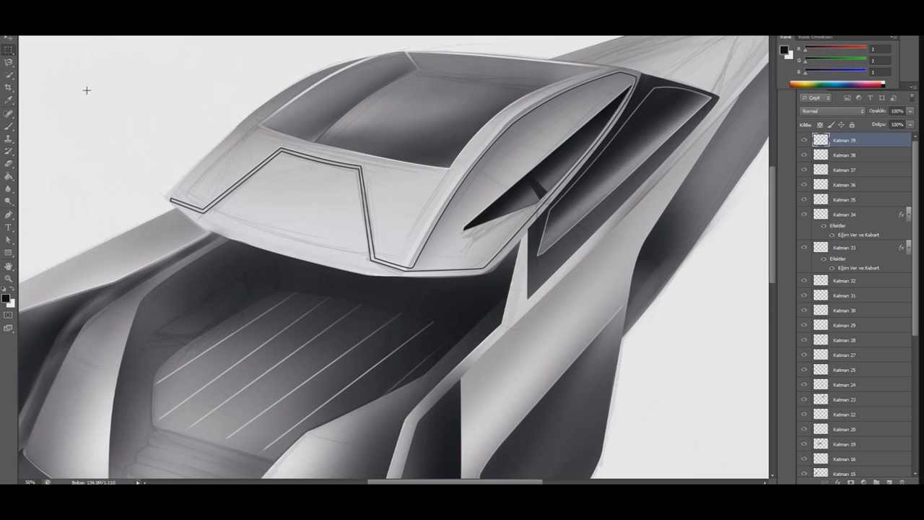
key(ctrl+d)
key(ctrl+minus)
key(ctrl+plus)
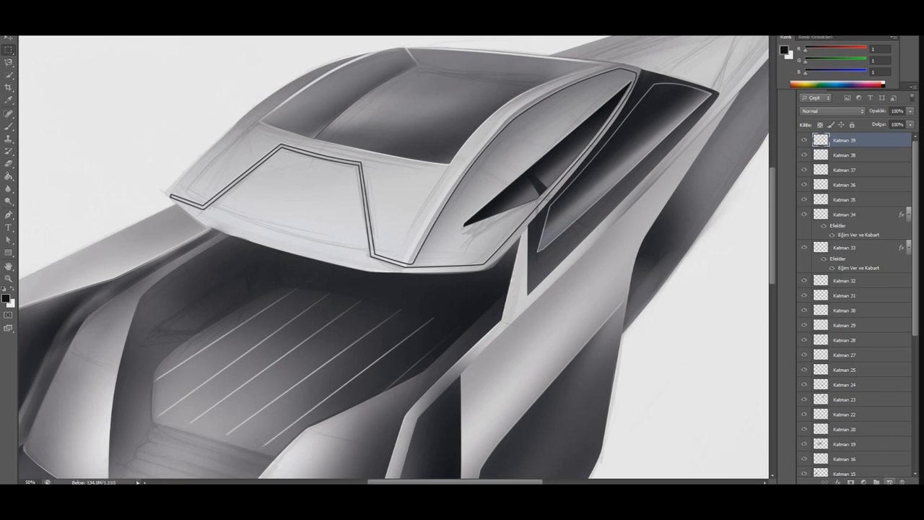
key(ctrl+shift+alt+n)
key(p)
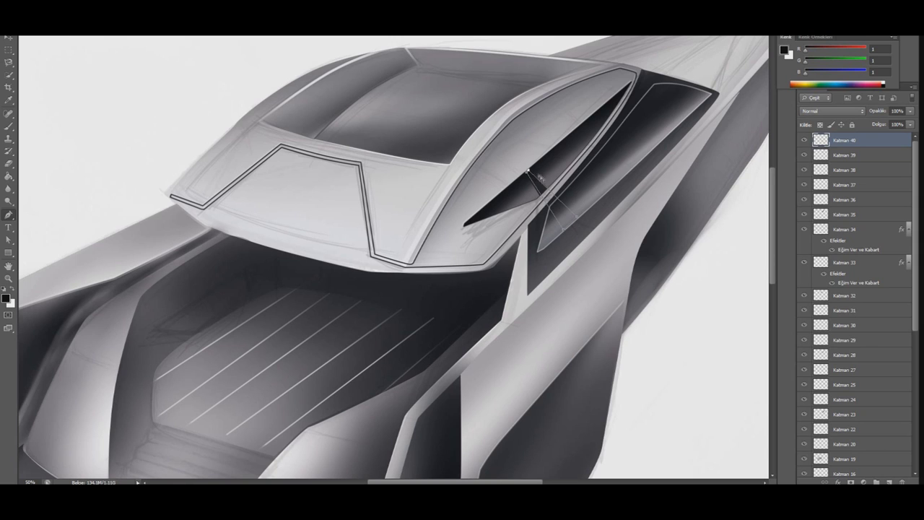
Paint the first window divider bar with a soft brush inside a Pen-path selection.
click(525, 175)
click(551, 187)
right_click(550, 186)
click(594, 235)
key(Return)
key(b)
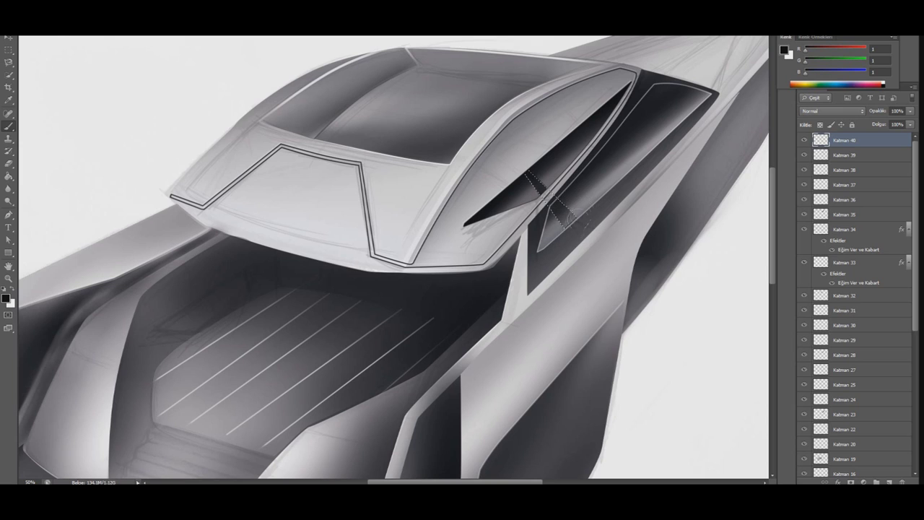
key(m)
key(ctrl+d)
On a new layer, paint a second divider bar from its own Pen-path selection, then zoom out.
key(ctrl+shift+alt+n)
key(p)
click(558, 145)
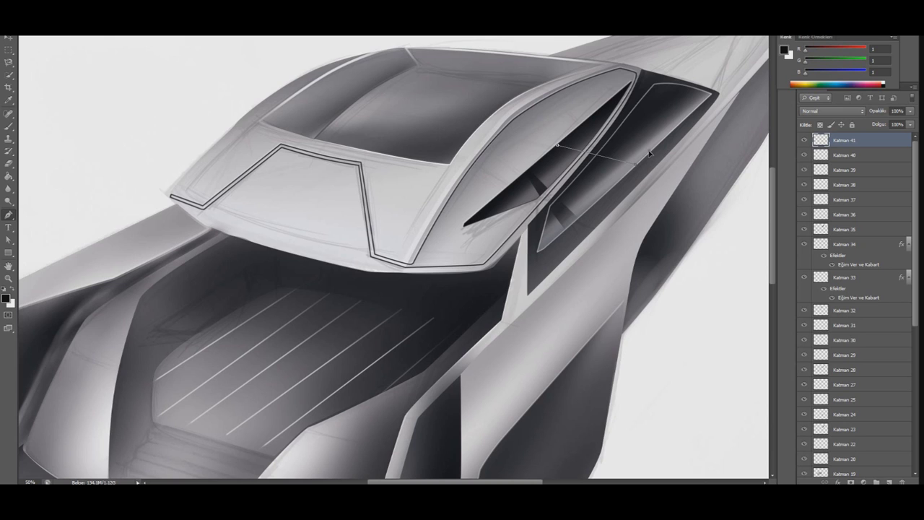
drag(561, 141, 659, 157)
right_click(561, 149)
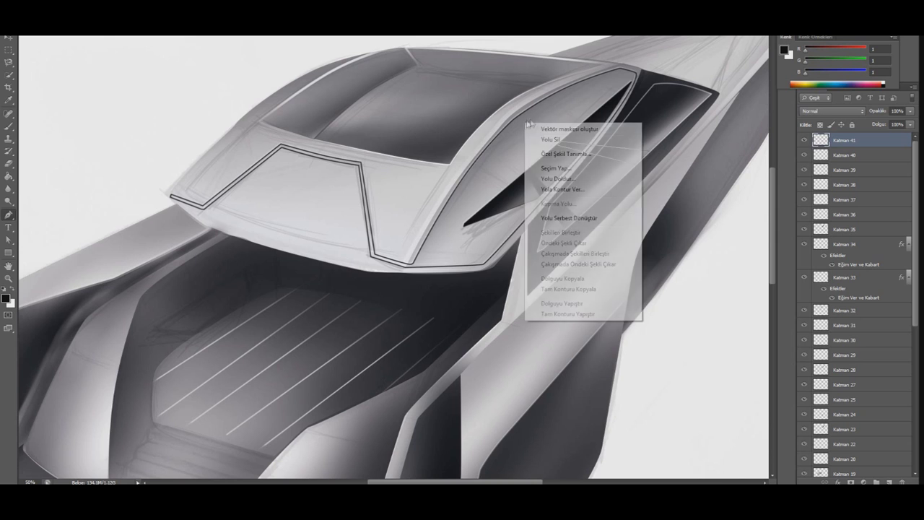
right_click(539, 153)
click(570, 199)
key(Return)
key(b)
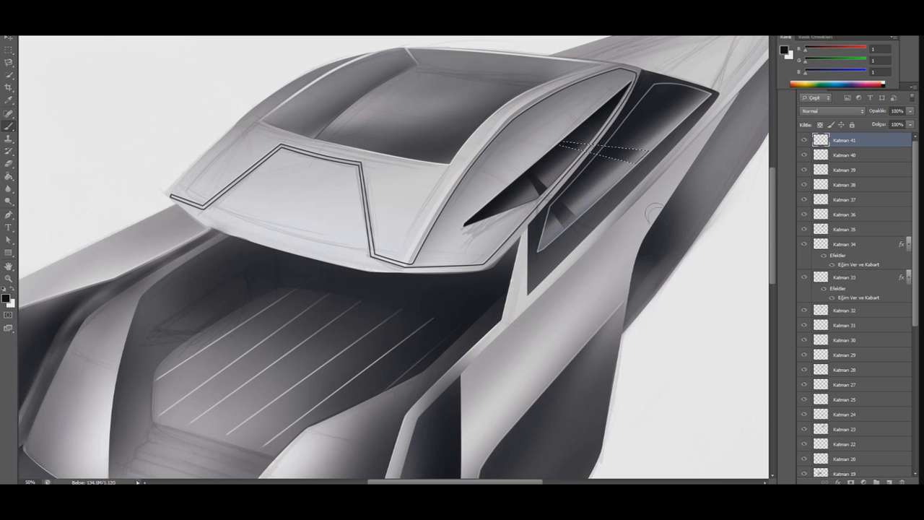
key(v)
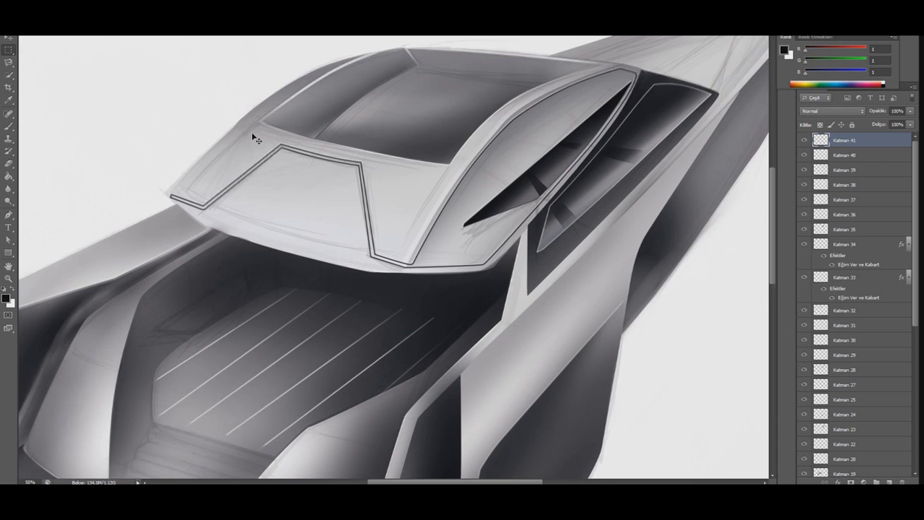
key(ctrl+minus)
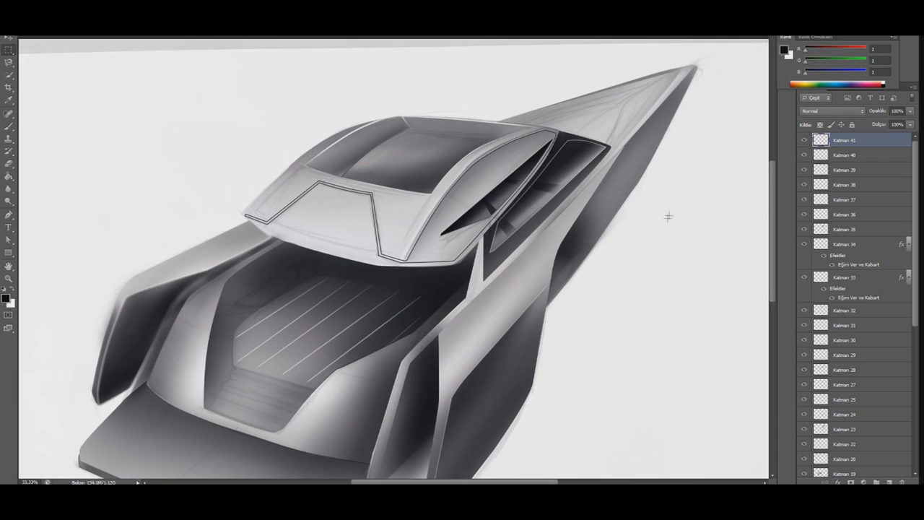
On a new layer, turn a Pen path along the bow edge into a selection.
key(ctrl+shift+alt+n)
key(p)
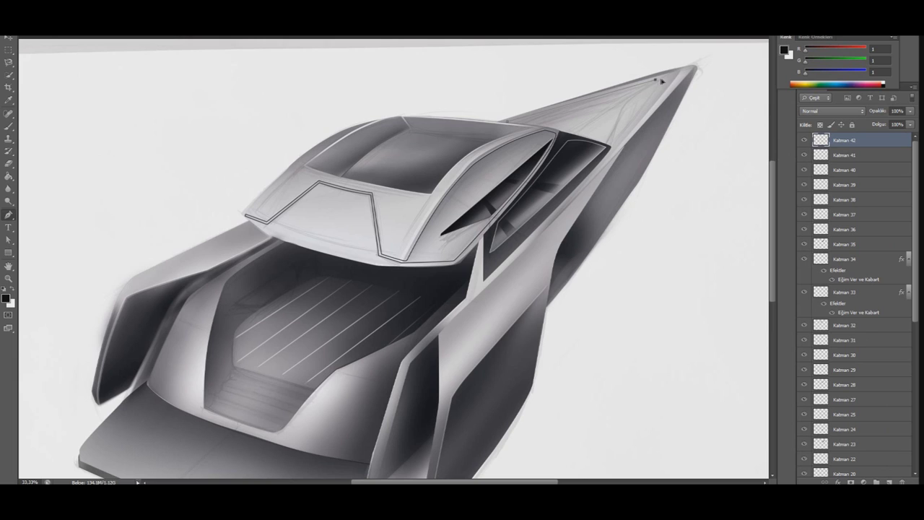
click(614, 99)
right_click(499, 103)
click(526, 144)
key(Return)
click(13, 293)
Paint a white highlight strip inside the bow selection with a soft brush.
key(b)
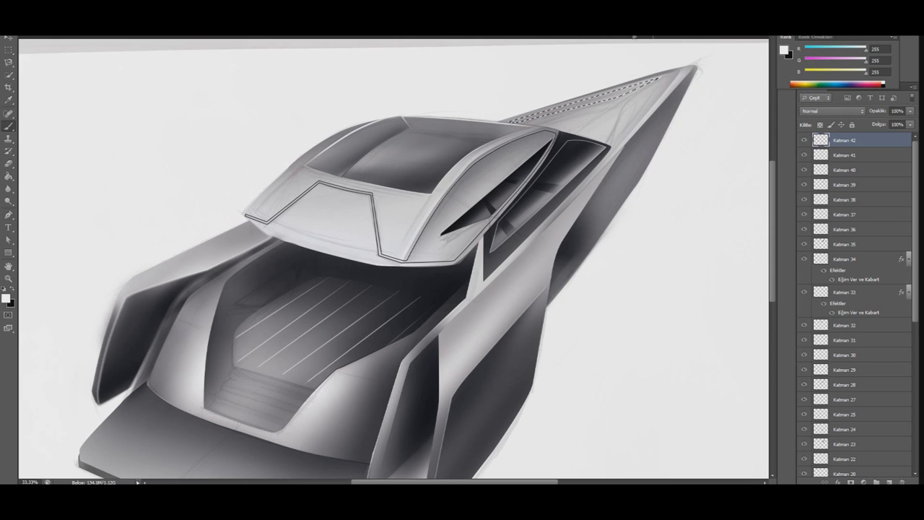
mouse_move(650, 78)
mouse_down()
mouse_move(588, 116)
mouse_move(628, 94)
mouse_up()
drag(571, 101, 657, 79)
key(ctrl+d)
key(m)
key(ctrl+shift+d)
key(b)
key(m)
Give the bow highlight layer a Bevel and Emboss effect and add a new layer.
right_click(870, 141)
click(812, 90)
click(473, 278)
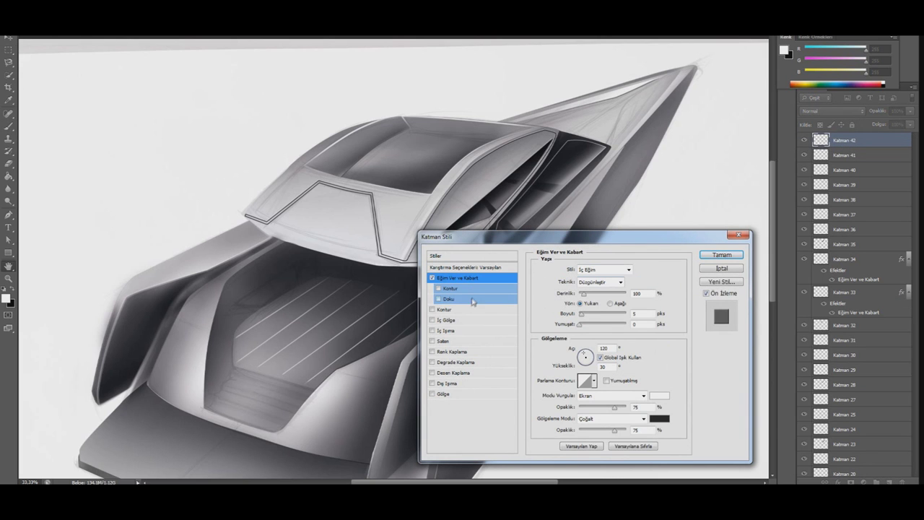
drag(582, 316, 585, 321)
click(722, 255)
click(890, 480)
Draw a curved Pen outline at the bow tip and refine its shape.
click(8, 215)
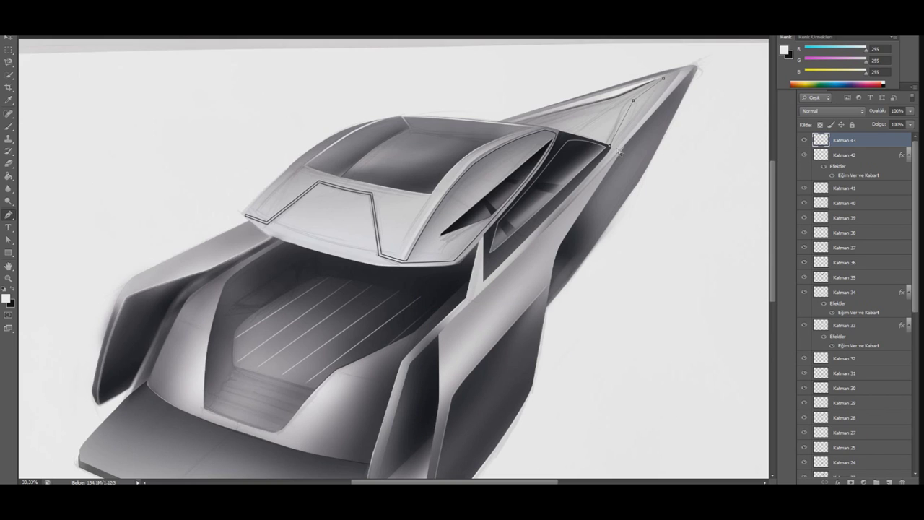
click(652, 96)
click(611, 145)
drag(657, 97, 665, 86)
drag(665, 83, 634, 106)
drag(636, 106, 637, 102)
mouse_move(638, 99)
mouse_down()
mouse_move(665, 88)
mouse_move(652, 101)
mouse_up()
drag(652, 101, 666, 86)
Paint the bow-tip outline as a selection, then deselect.
right_click(659, 79)
click(697, 107)
key(Return)
key(b)
key(m)
key(ctrl+d)
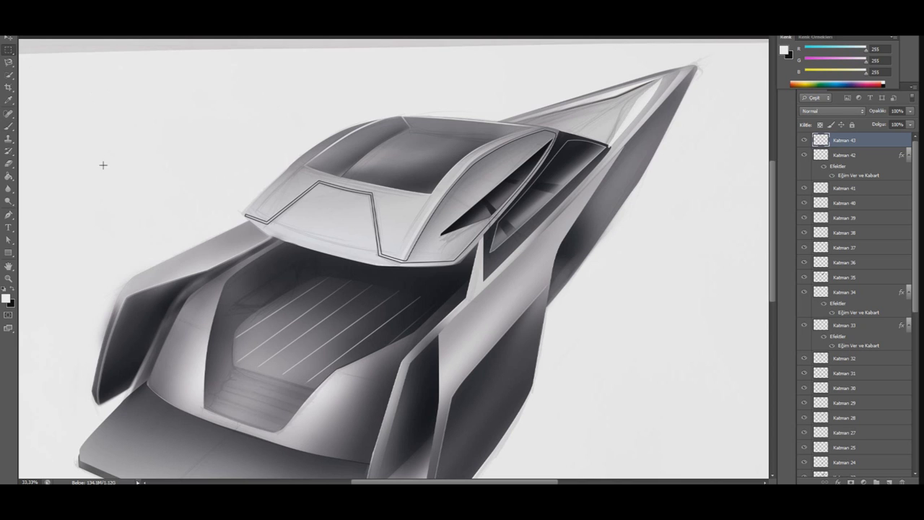
Apply an inner bevel of size 36 to Katman 43 and add empty Katman 44 above.
right_click(868, 142)
click(831, 145)
click(459, 278)
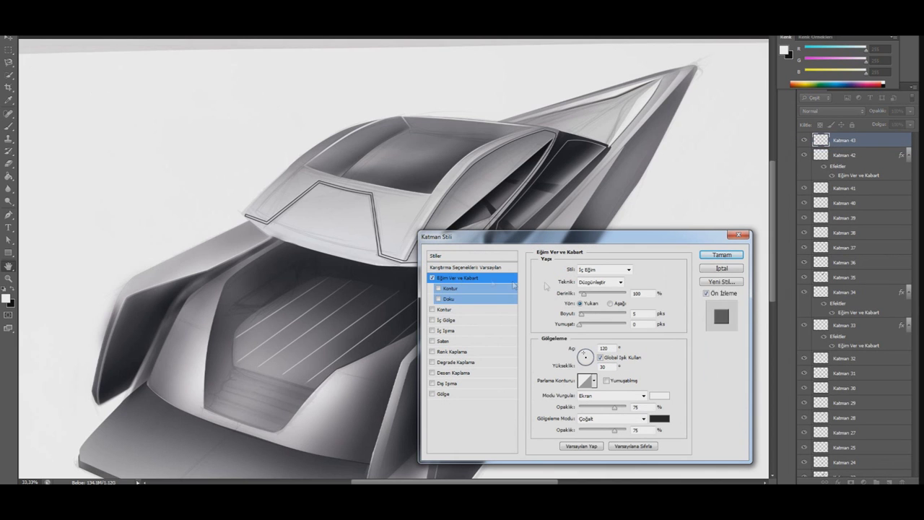
drag(582, 314, 588, 315)
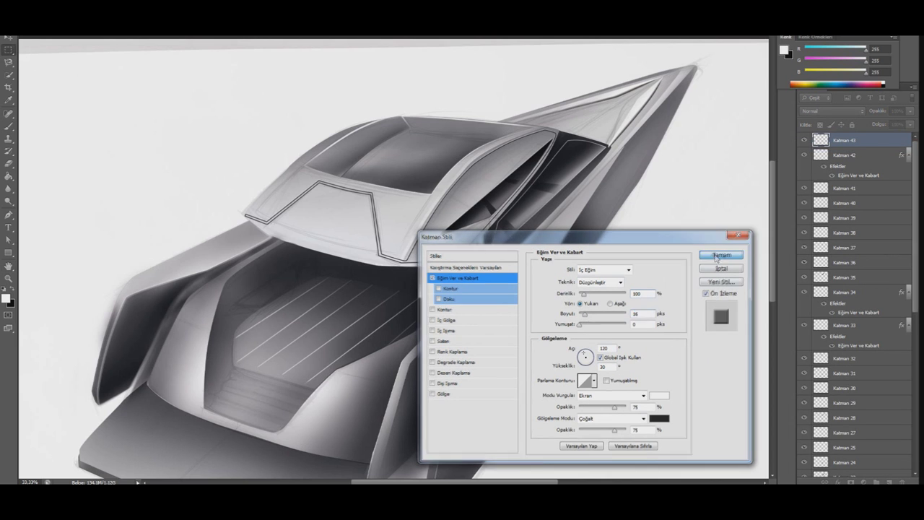
click(722, 254)
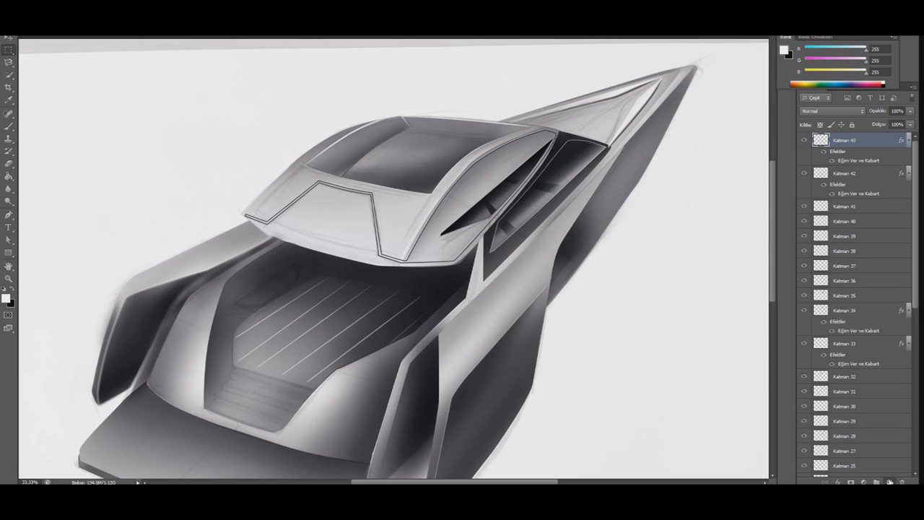
click(889, 481)
click(8, 215)
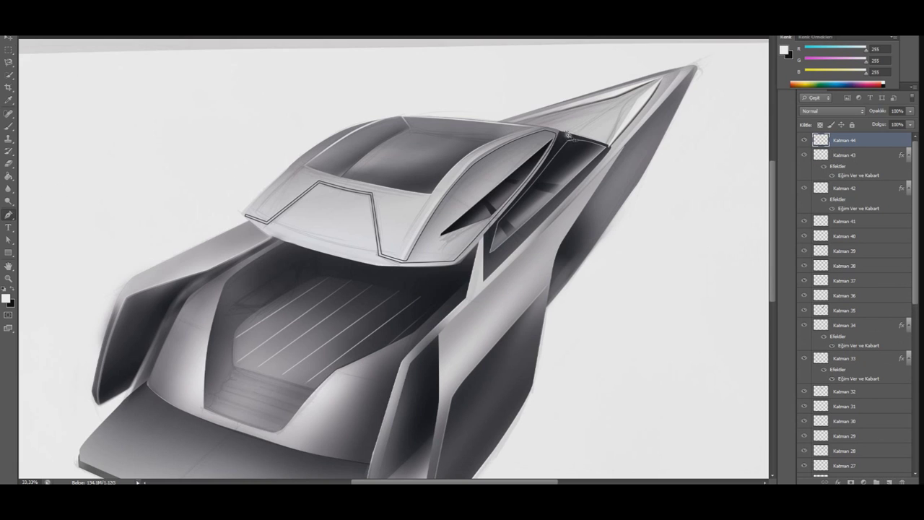
Trace the hull's right edge from the bow tip with a five-point Pen path.
click(570, 131)
click(661, 77)
click(670, 83)
click(647, 114)
click(615, 151)
Set black as the painting colour and choose a small hard round brush.
key(x)
key(b)
right_click(17, 44)
click(96, 84)
key(Return)
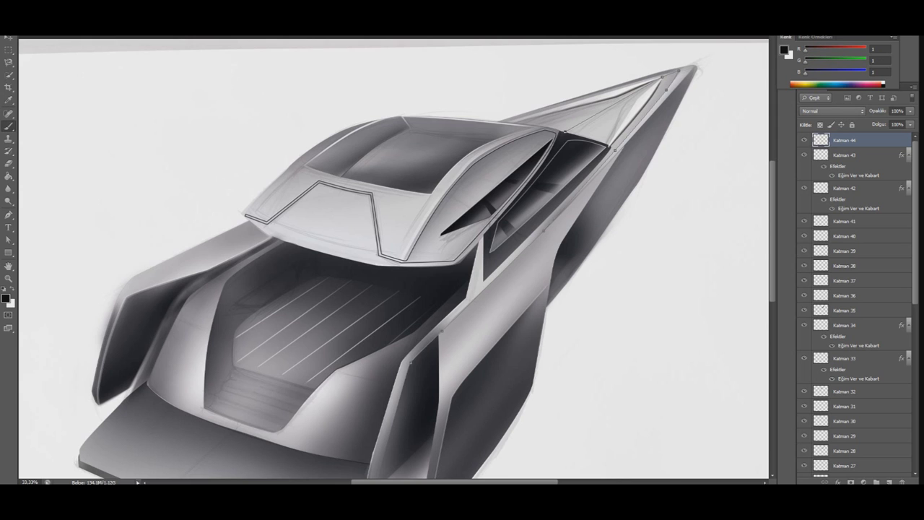
Try a dark stroke along the hull-edge path and recheck the brush presets.
key(p)
right_click(563, 128)
click(599, 214)
key(Return)
right_click(564, 162)
click(583, 177)
key(b)
right_click(18, 43)
Stroke the hull-edge path with the black brush and open Katman 44's blending options.
key(p)
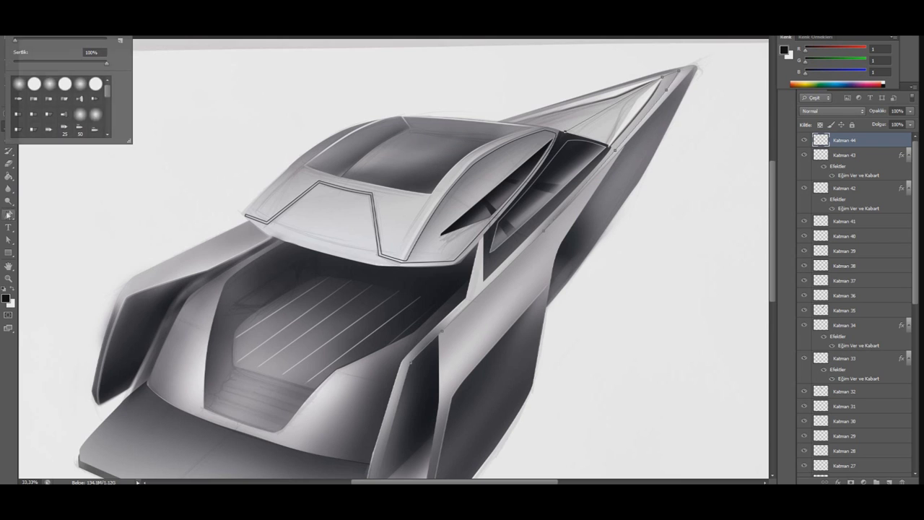
right_click(570, 160)
click(614, 297)
click(533, 154)
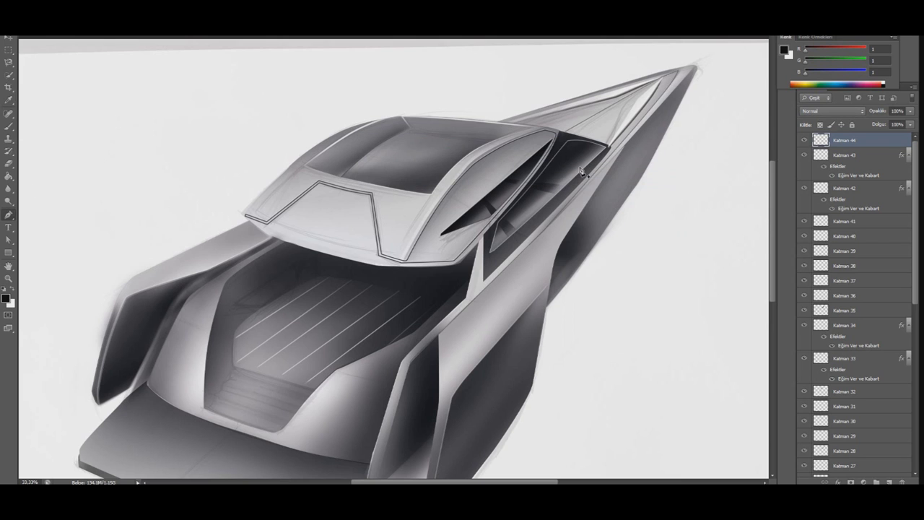
right_click(836, 149)
click(836, 148)
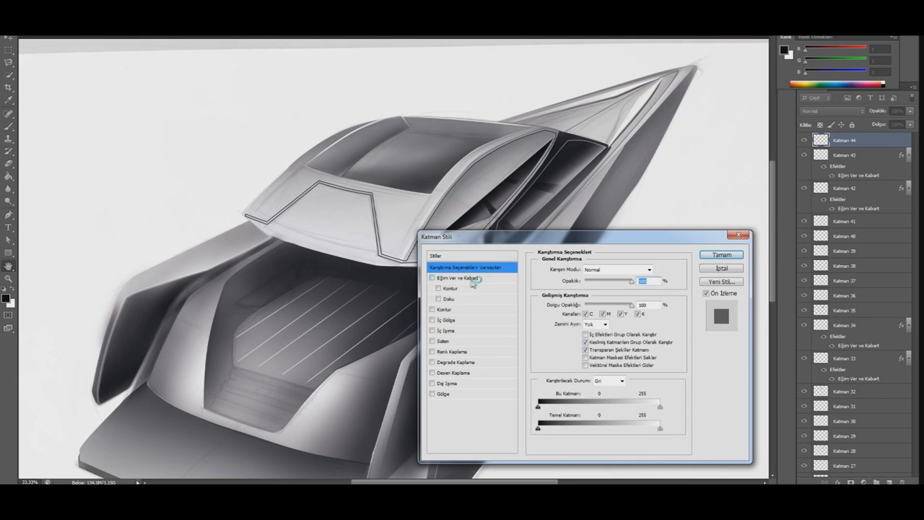
Enable an Outer Bevel with a white shadow colour, size 46 and depth 205.
click(472, 280)
click(625, 270)
click(608, 282)
drag(586, 355, 591, 352)
click(659, 419)
click(510, 340)
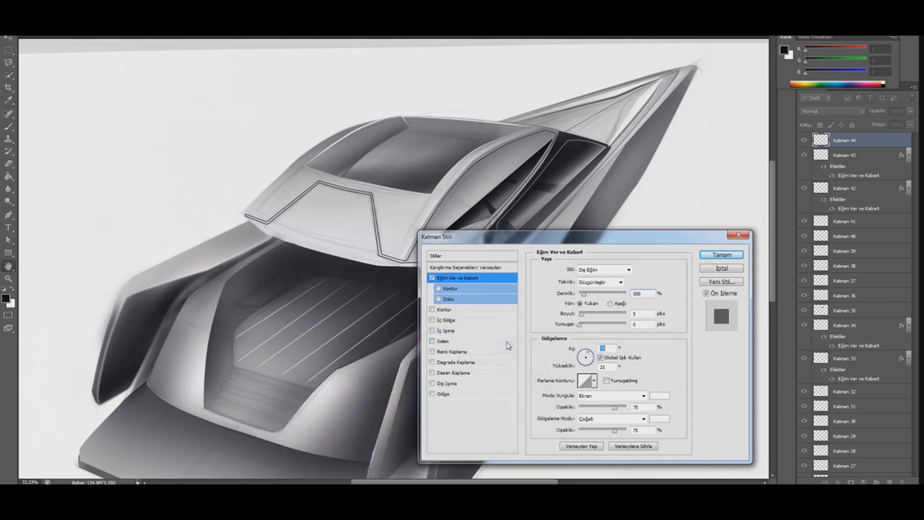
drag(582, 313, 591, 313)
drag(583, 293, 588, 294)
Add the bevel contour, adjust light angle and altitude, and apply the outer bevel.
click(628, 270)
click(600, 274)
click(449, 289)
click(443, 310)
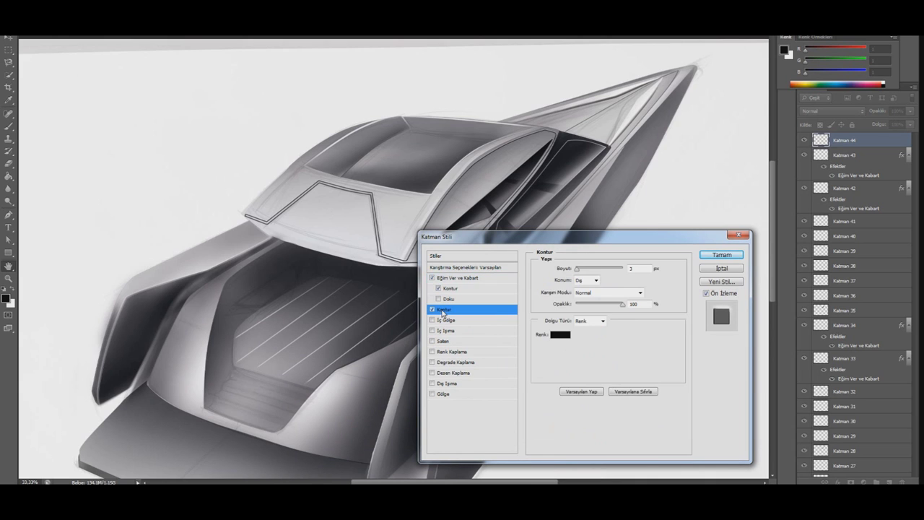
click(432, 310)
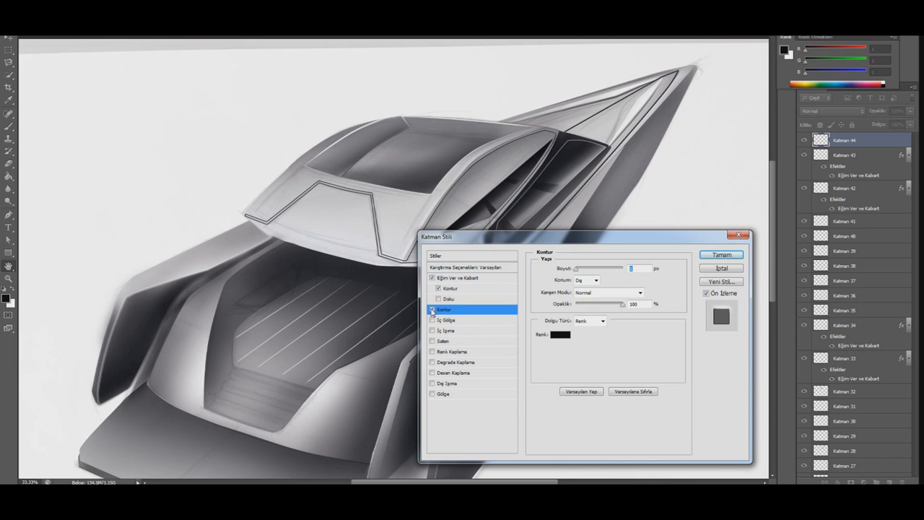
click(460, 278)
click(583, 355)
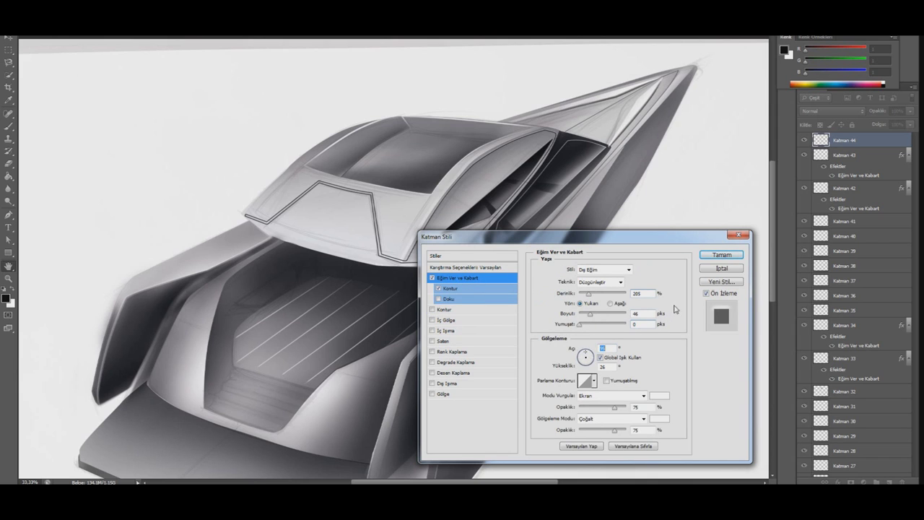
click(721, 254)
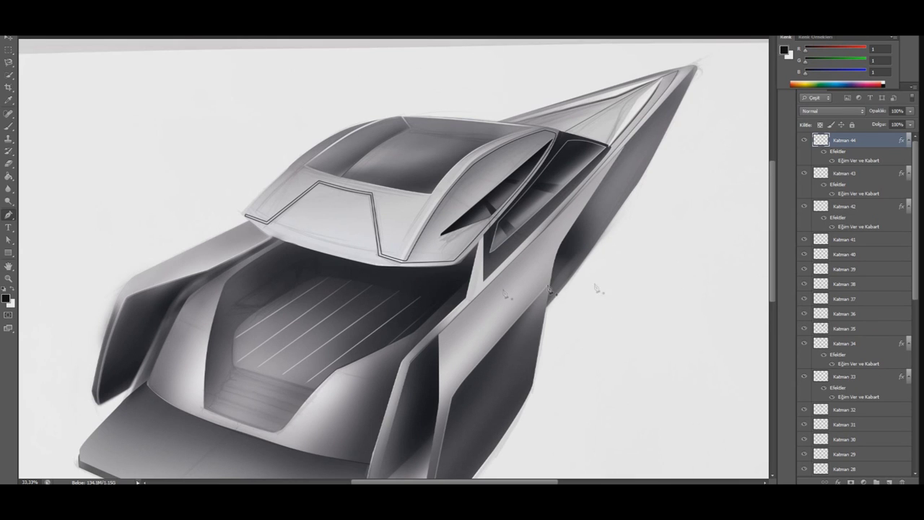
Add a new layer named 'basamak' for the aft deck steps.
key(ctrl+shift+alt+n)
double_click(846, 140)
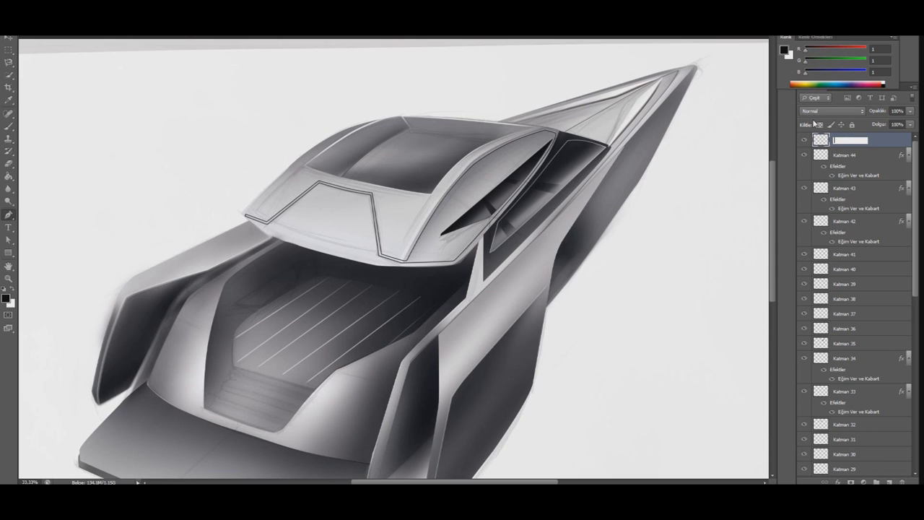
text(basamak)
key(Return)
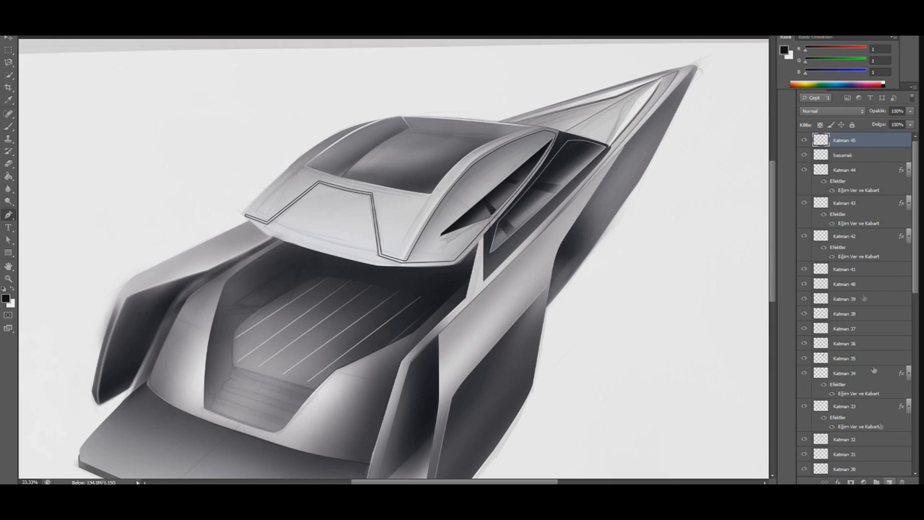
scroll(889, 434, up, 1)
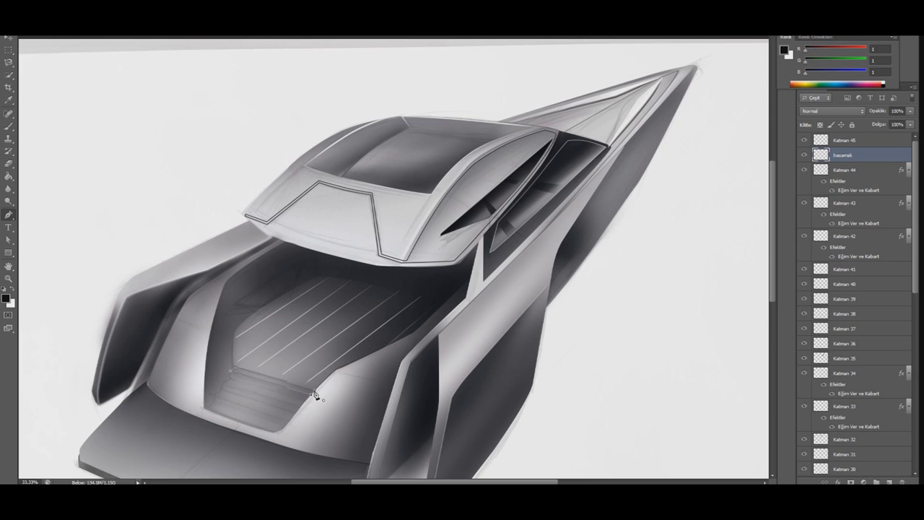
Paint the step shape white from the step path selection on basamak, then deselect.
right_click(208, 314)
click(246, 177)
key(Return)
key(x)
key(b)
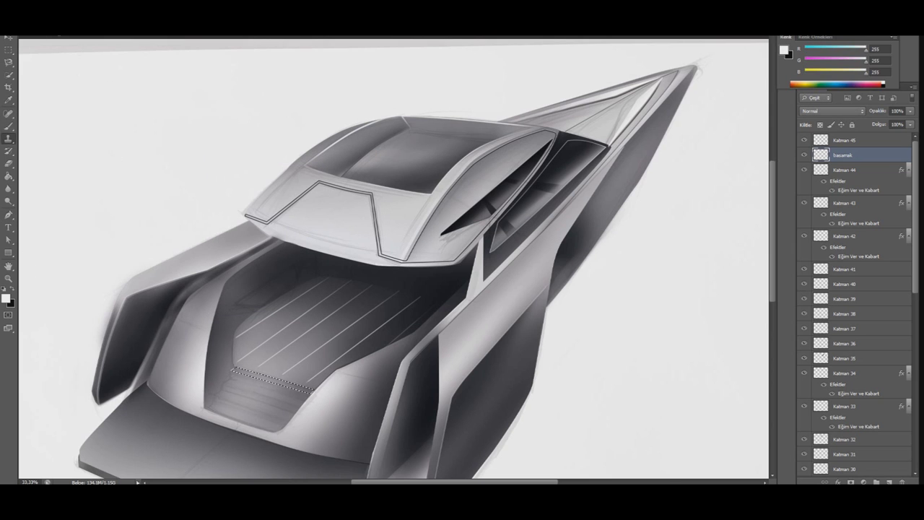
click(34, 32)
click(270, 385)
key(Return)
click(34, 32)
double_click(79, 83)
key(m)
key(ctrl+d)
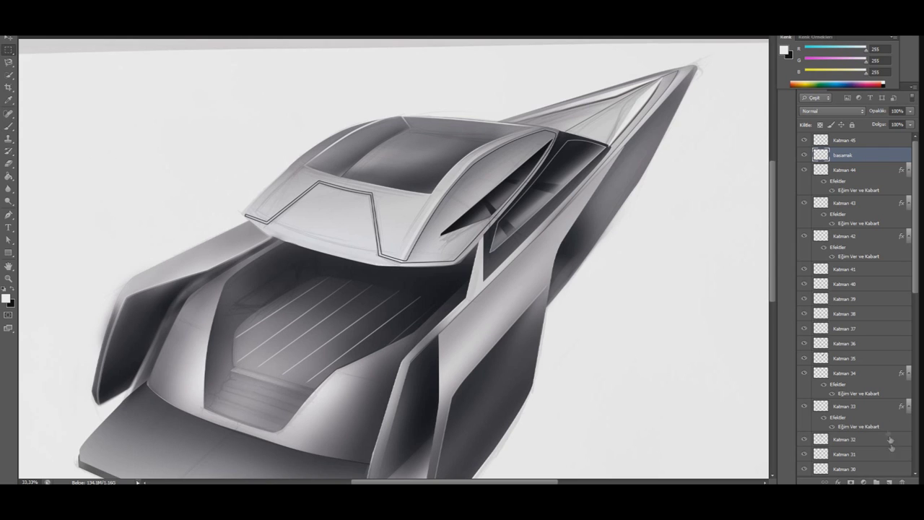
On a new layer, shade the step black from the step path selection.
click(889, 482)
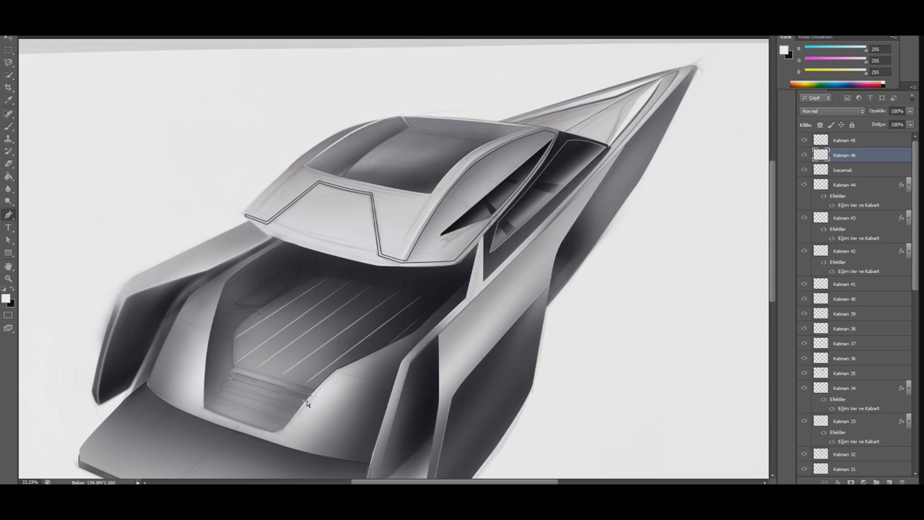
right_click(190, 221)
click(259, 265)
key(Return)
key(b)
key(x)
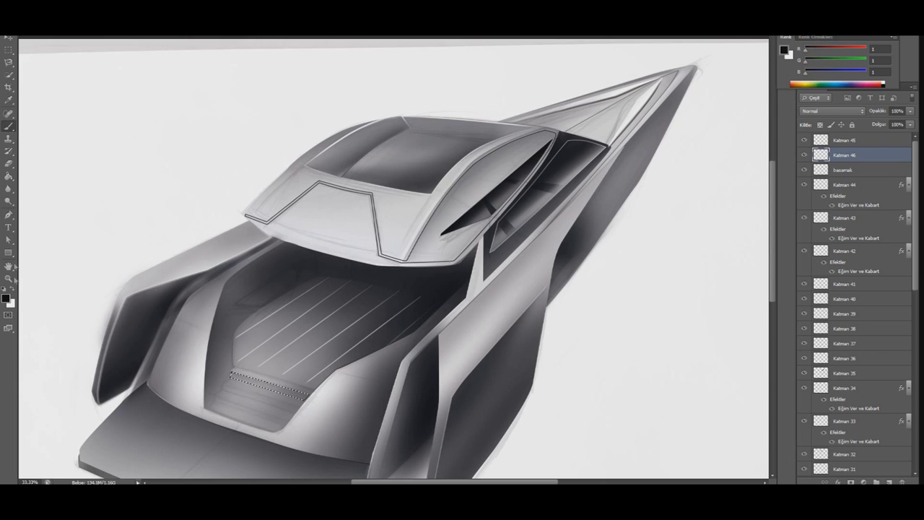
right_click(81, 84)
click(80, 85)
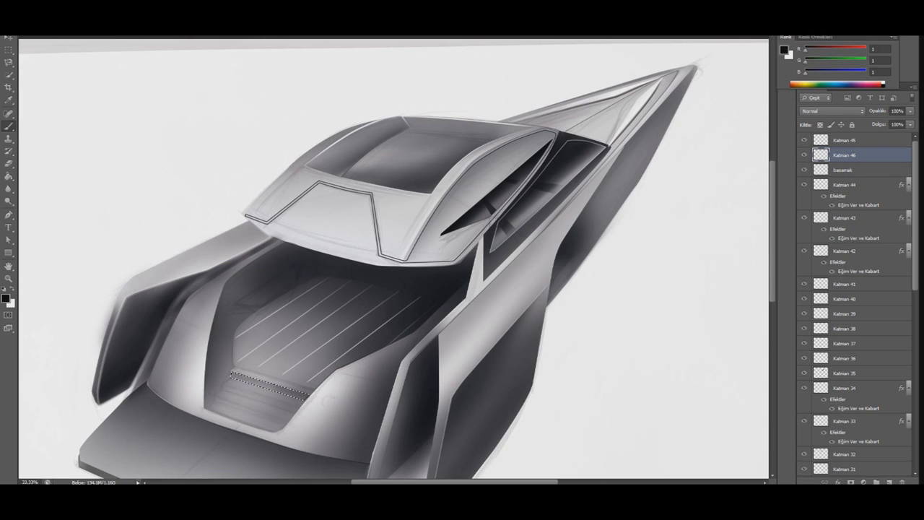
click(10, 51)
click(101, 106)
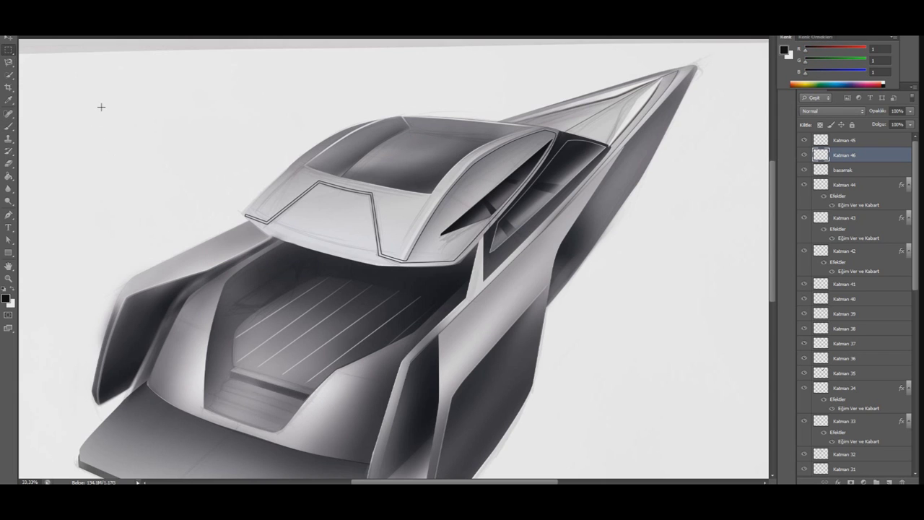
Merge basamak and Katman 46, then Alt-drag copies downward to stack the steps.
right_click(858, 170)
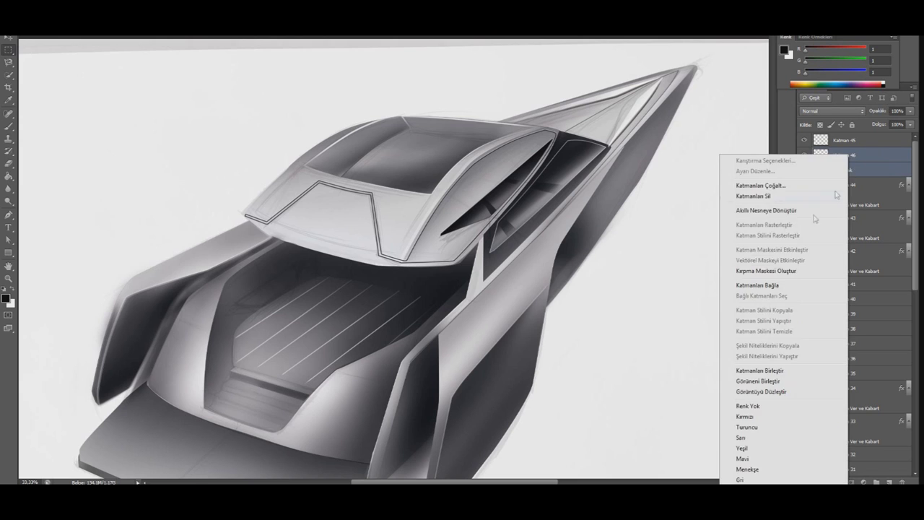
click(787, 373)
drag(260, 388, 246, 408)
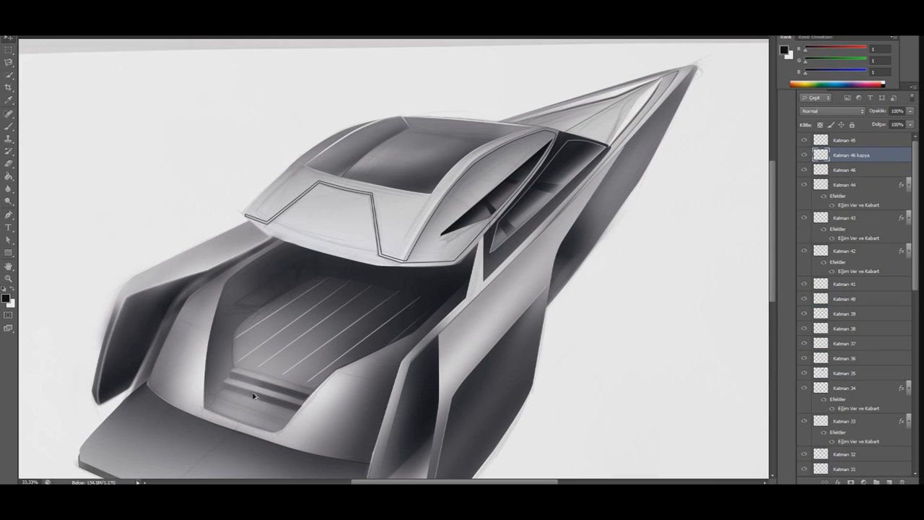
mouse_move(247, 406)
mouse_down()
mouse_move(255, 413)
mouse_move(246, 416)
mouse_up()
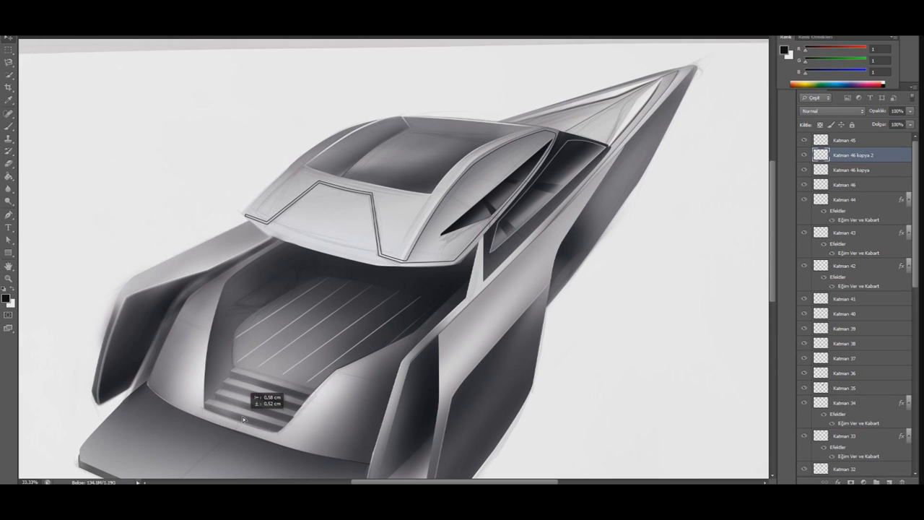
scroll(408, 388, down, 2)
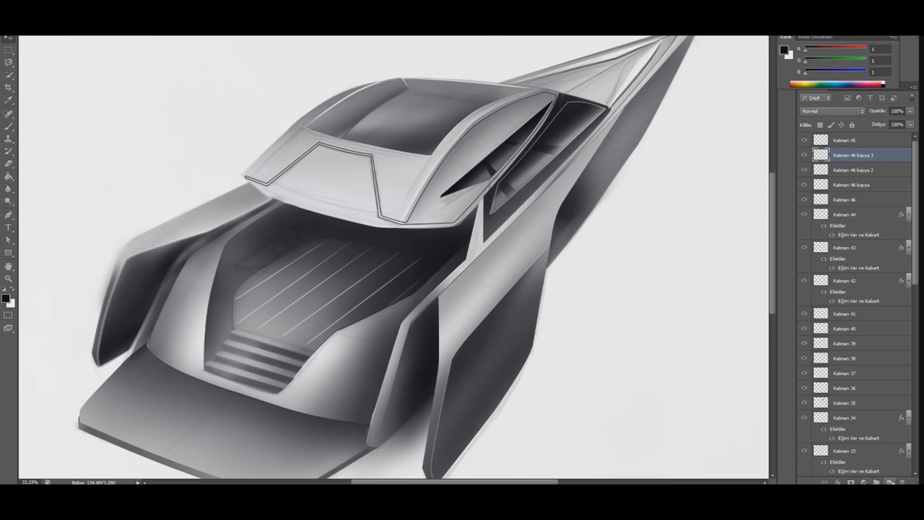
click(890, 481)
Brush faint shading onto the deck at the right end of the steps and above them.
key(b)
right_click(34, 275)
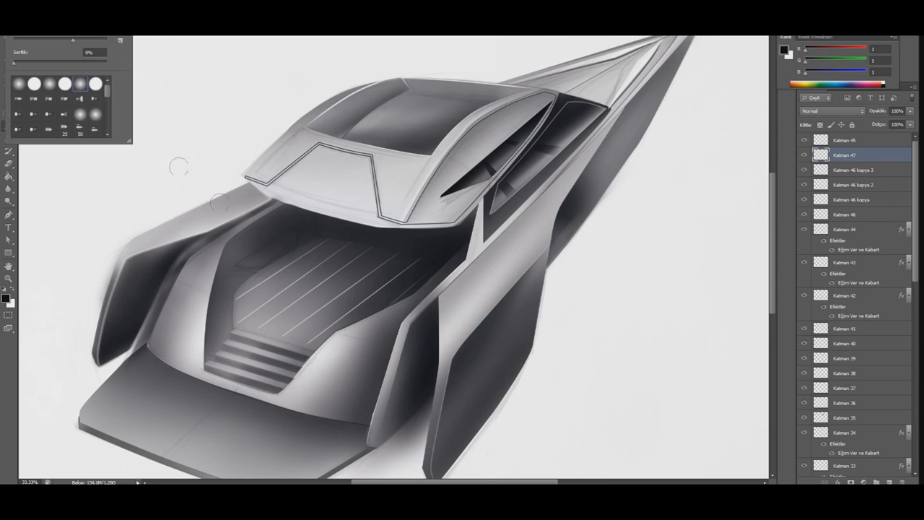
mouse_move(343, 319)
mouse_down()
mouse_move(264, 398)
mouse_move(338, 334)
mouse_up()
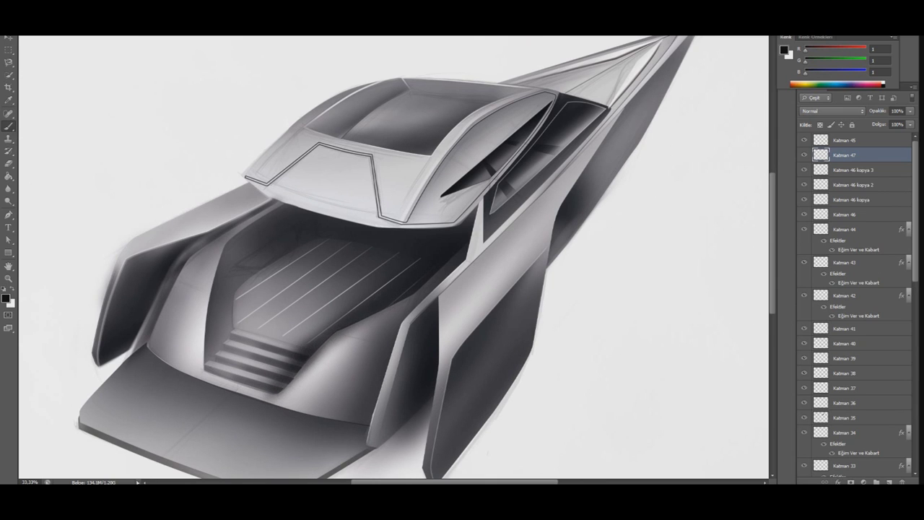
right_click(68, 40)
key(Return)
drag(335, 259, 238, 285)
Erase to lighten the deck shading by the stairs, add small dark marks, then select Katman 46 kopya 2.
click(8, 163)
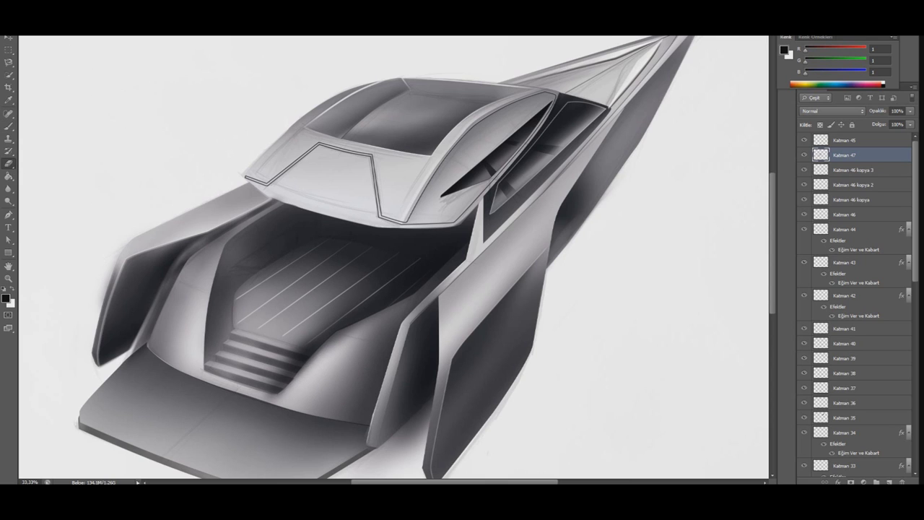
right_click(14, 40)
click(44, 45)
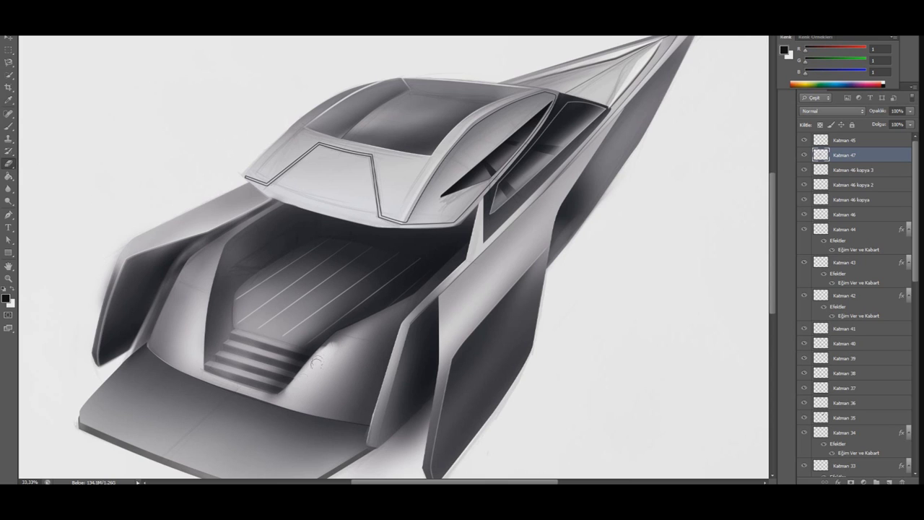
mouse_move(332, 368)
mouse_down()
mouse_move(376, 318)
mouse_move(267, 396)
mouse_up()
drag(318, 351, 302, 374)
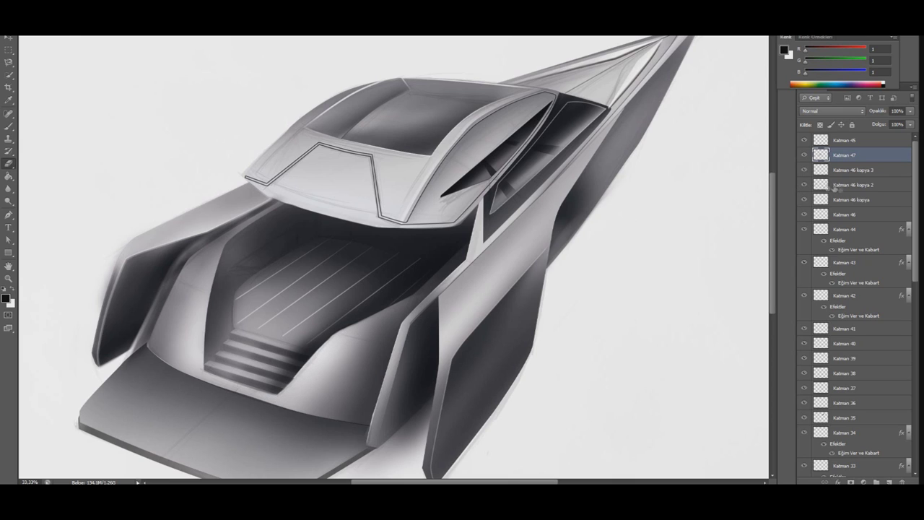
click(832, 187)
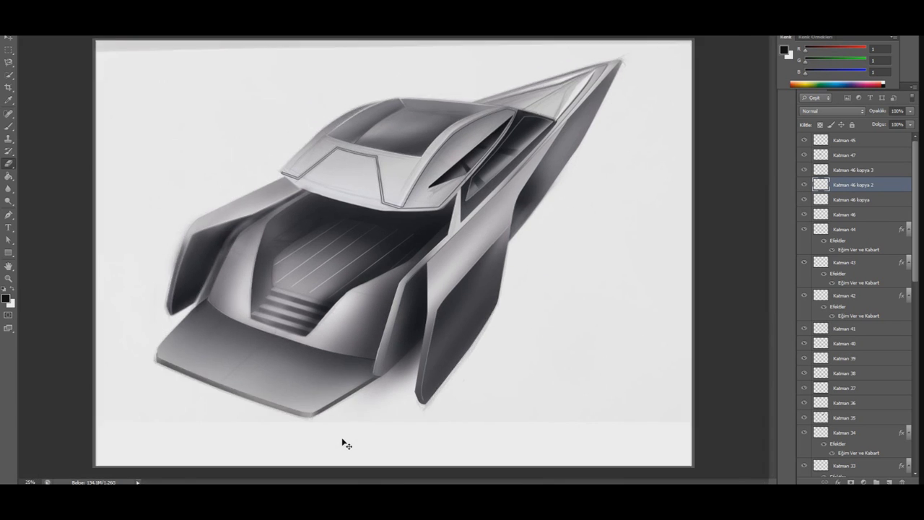
drag(345, 444, 345, 455)
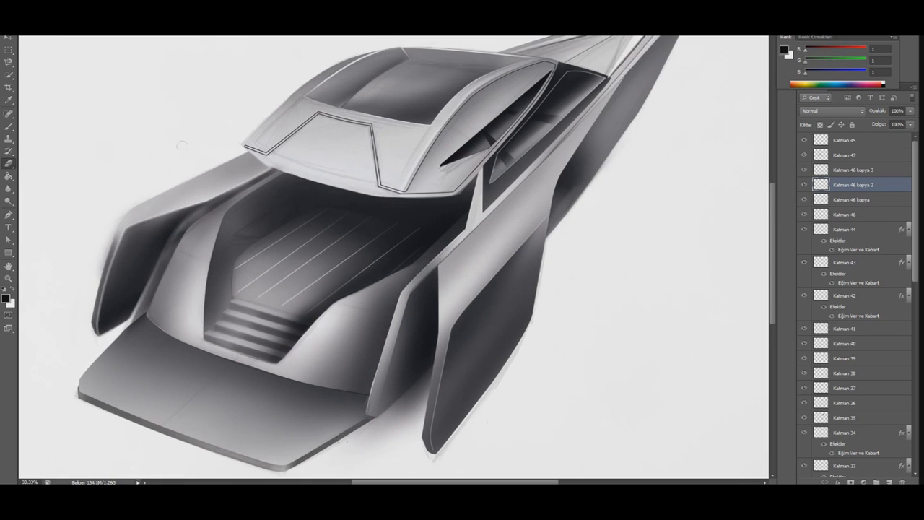
On a new layer, outline the hatch on the aft deck with a closed Pen path and make it a selection.
click(845, 154)
click(845, 140)
click(890, 482)
key(p)
click(233, 234)
click(263, 237)
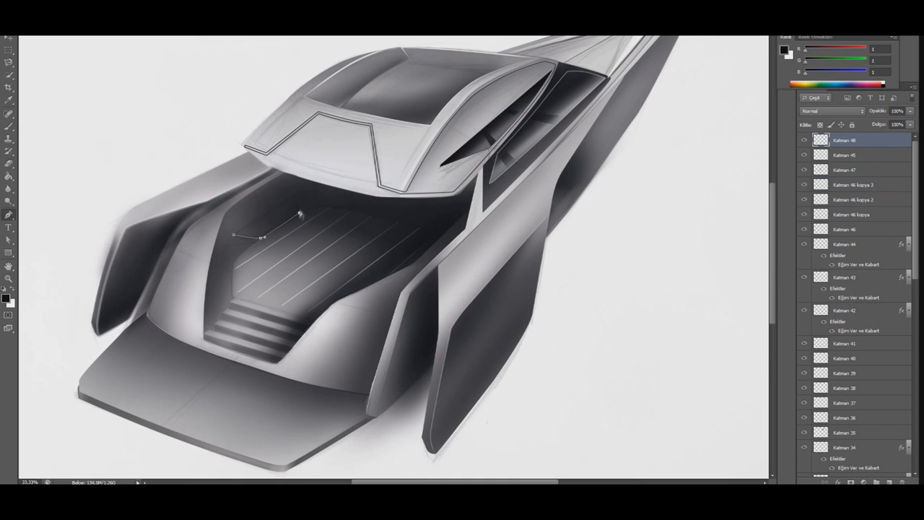
click(295, 195)
click(234, 234)
right_click(195, 166)
click(232, 209)
click(511, 141)
Paint the hatch selection bright white, then deselect.
key(x)
key(b)
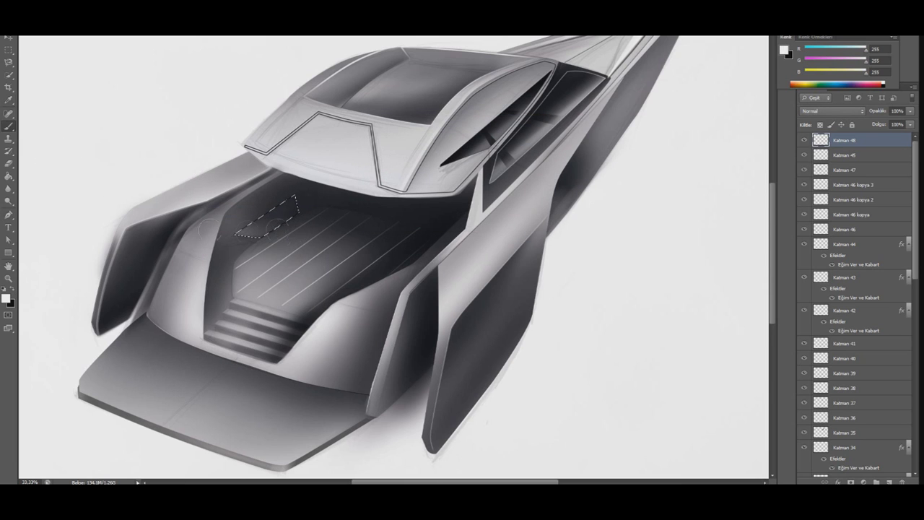
drag(286, 210, 299, 231)
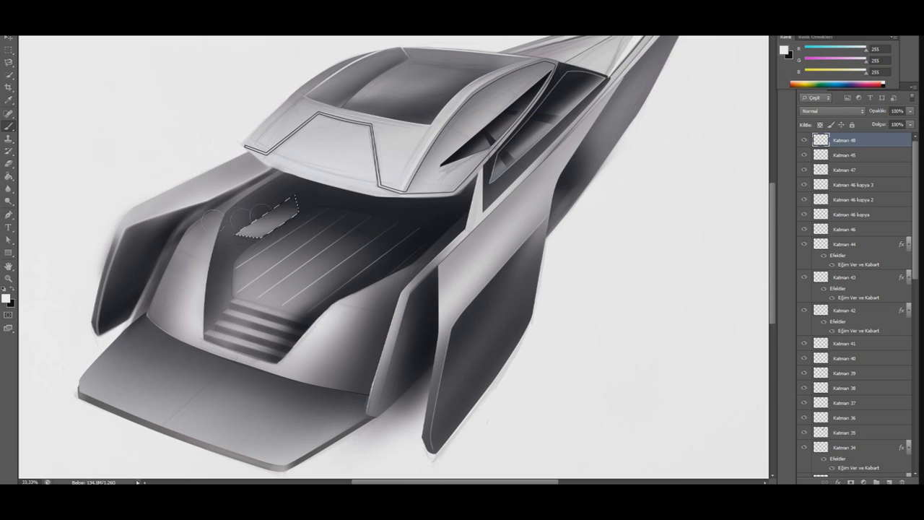
click(8, 50)
key(ctrl+d)
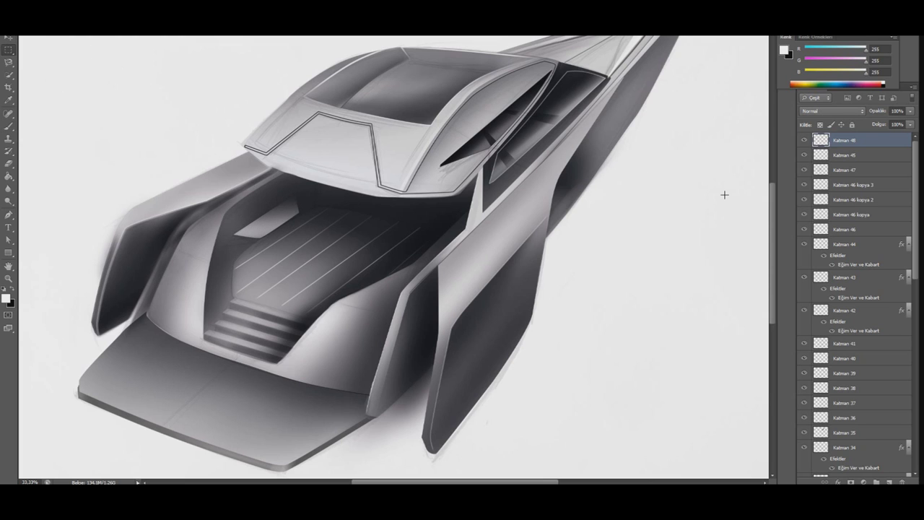
right_click(872, 147)
Add Bevel and Emboss to the hatch with depth 266 and a blue shadow colour.
click(859, 152)
click(459, 279)
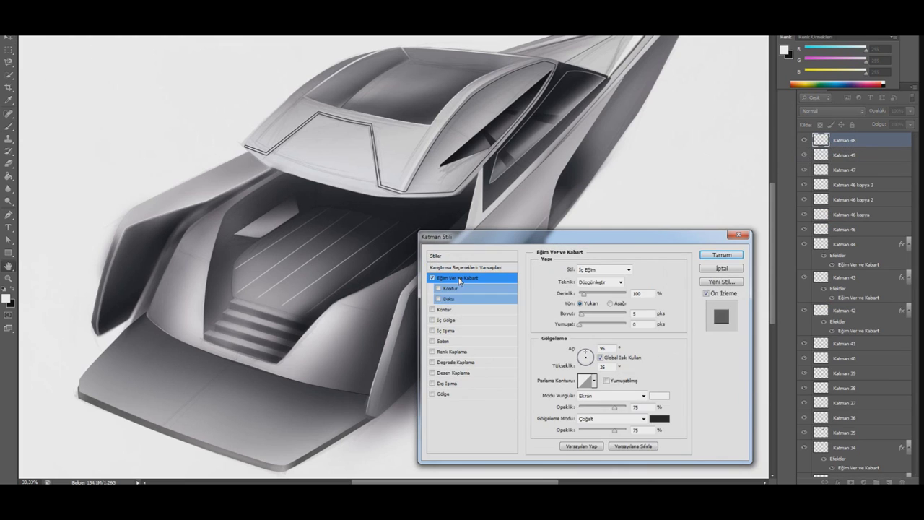
mouse_move(583, 296)
mouse_down()
mouse_move(592, 295)
mouse_move(584, 315)
mouse_up()
click(660, 419)
drag(303, 368, 289, 358)
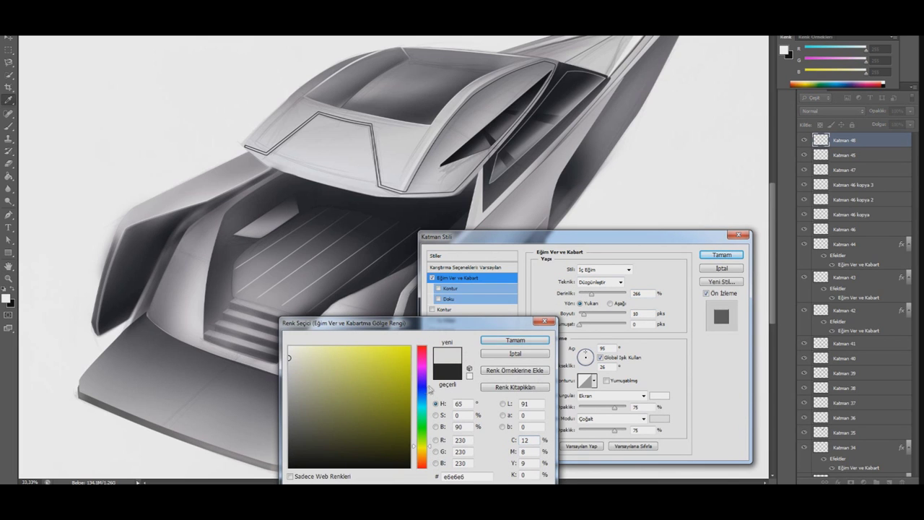
click(424, 390)
drag(383, 368, 413, 343)
click(515, 340)
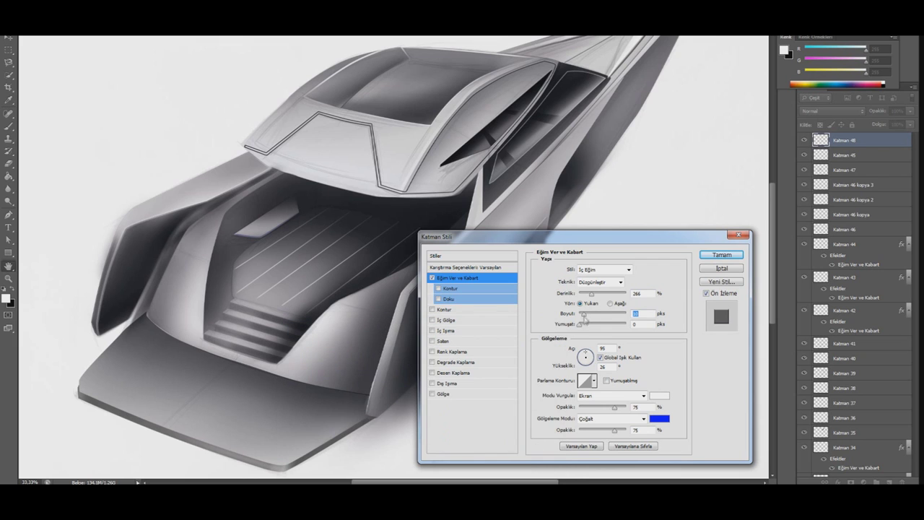
Change the bevel shadow colour to dark grey, apply the effect, and add a new layer.
click(659, 396)
click(423, 390)
click(391, 370)
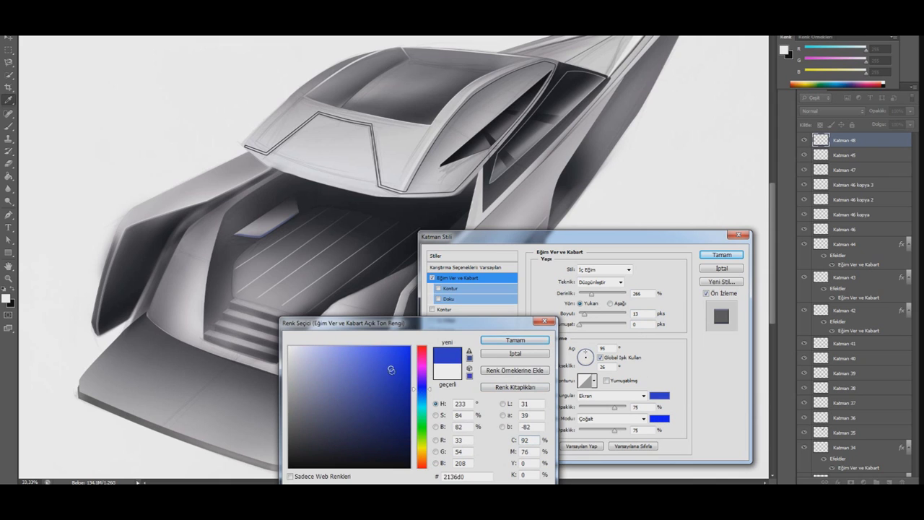
click(520, 355)
click(660, 418)
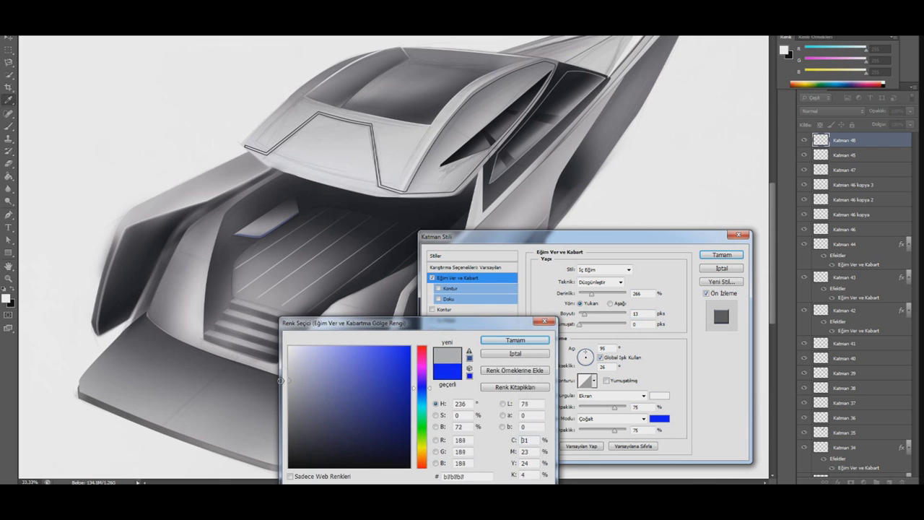
drag(281, 395, 286, 455)
click(514, 339)
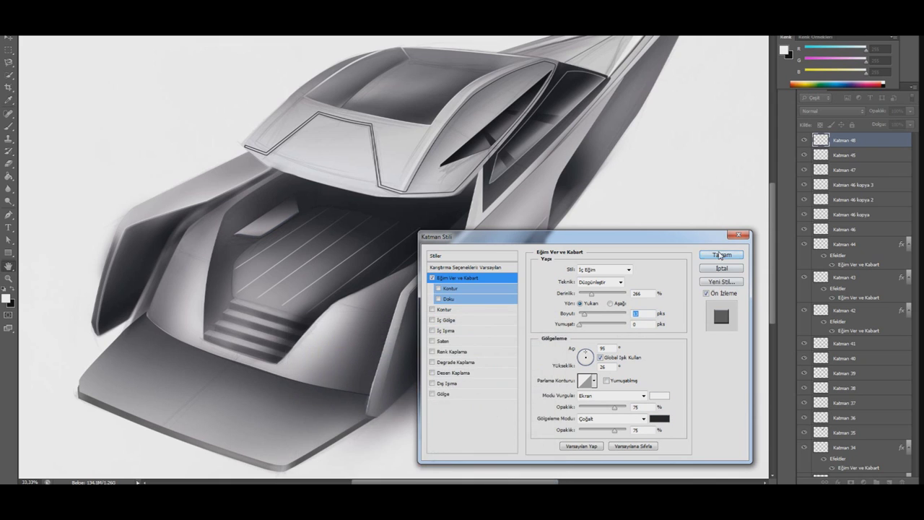
click(722, 255)
click(892, 482)
click(9, 128)
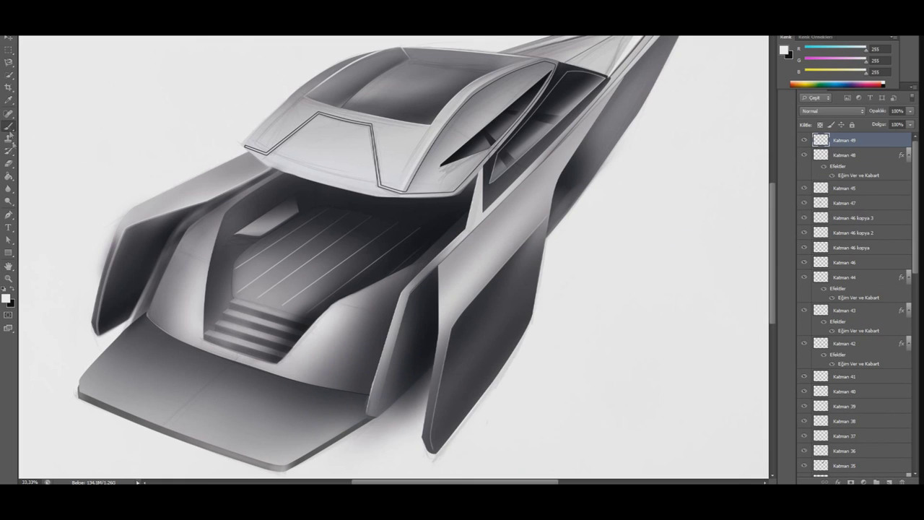
Merge the hatch layer Katman 48 into Katman 49.
right_click(20, 42)
click(256, 237)
key(e)
shift+click(854, 157)
right_click(861, 160)
click(824, 371)
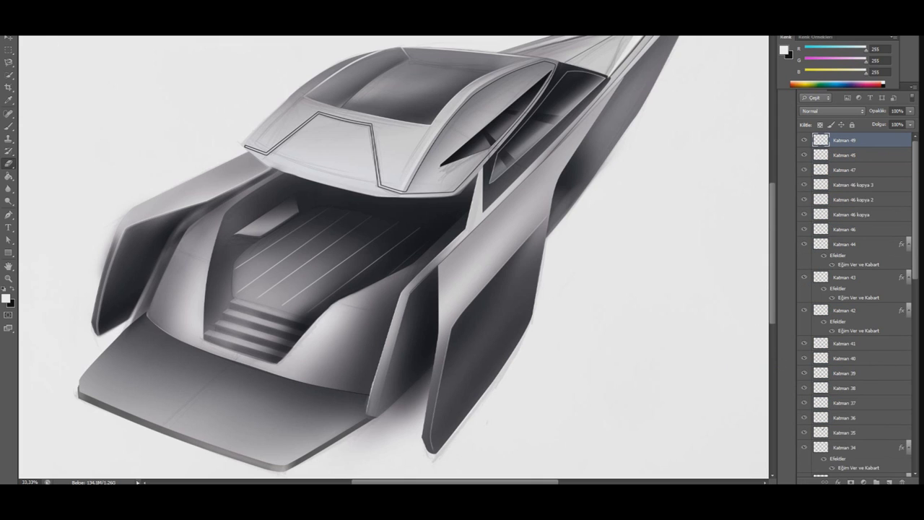
Zoom in on the deck, discard the extra Katman 50 layer, and set up a black brush.
click(16, 46)
click(234, 226)
key(ctrl+plus)
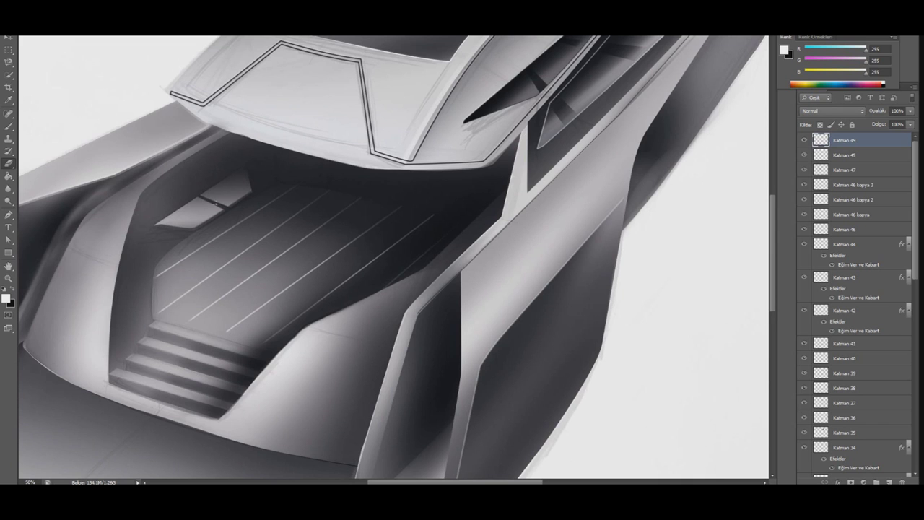
key(ctrl+plus)
click(889, 482)
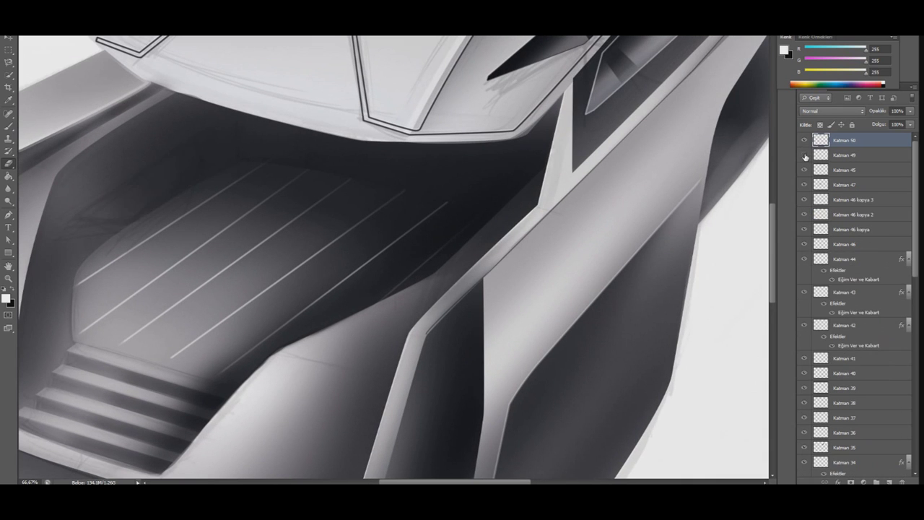
key(Delete)
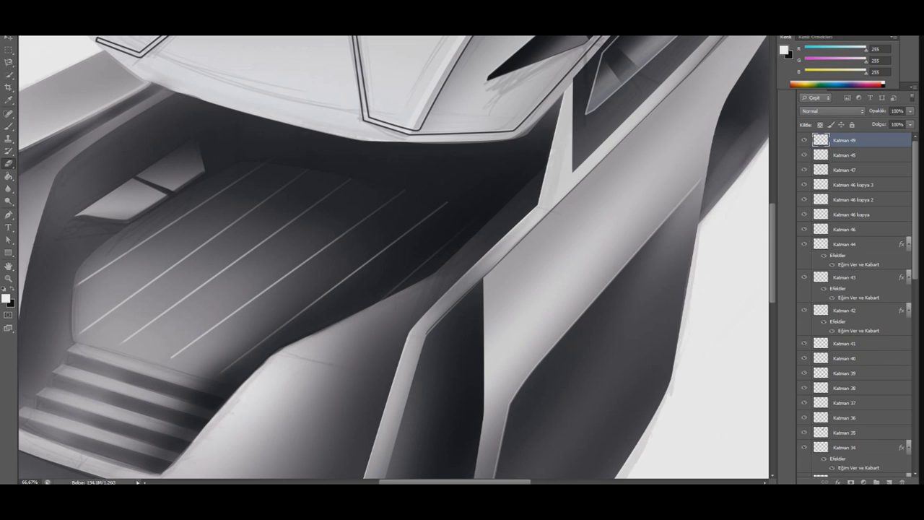
key(x)
key(b)
right_click(19, 44)
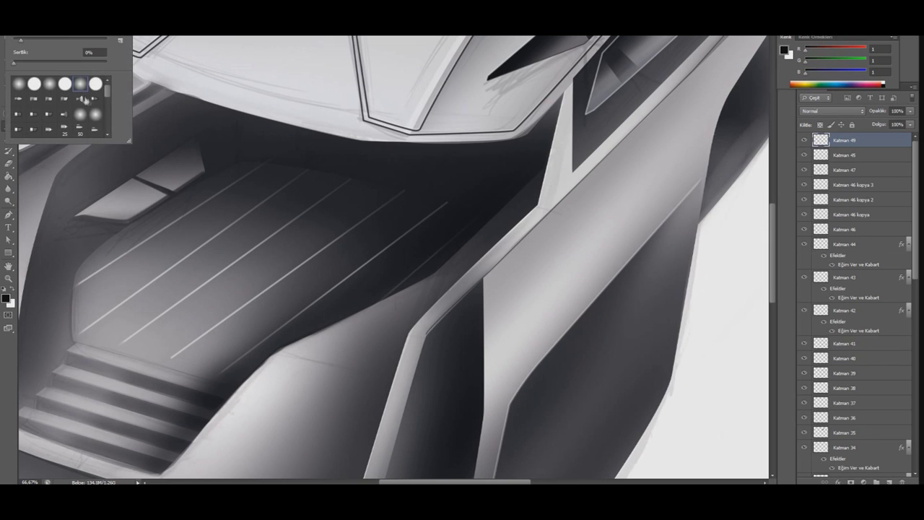
Add cushion shading layers, compare visibility, and merge the cushion layers into Katman 51.
click(890, 481)
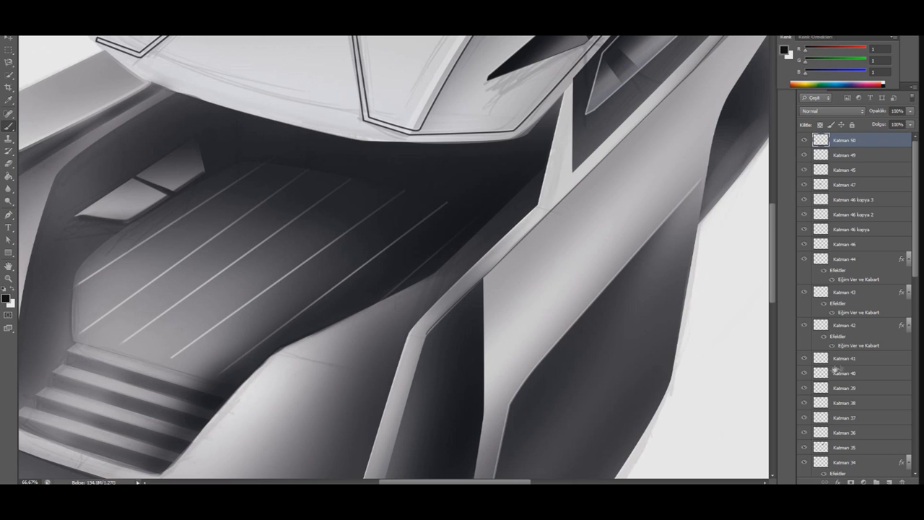
click(889, 482)
key(x)
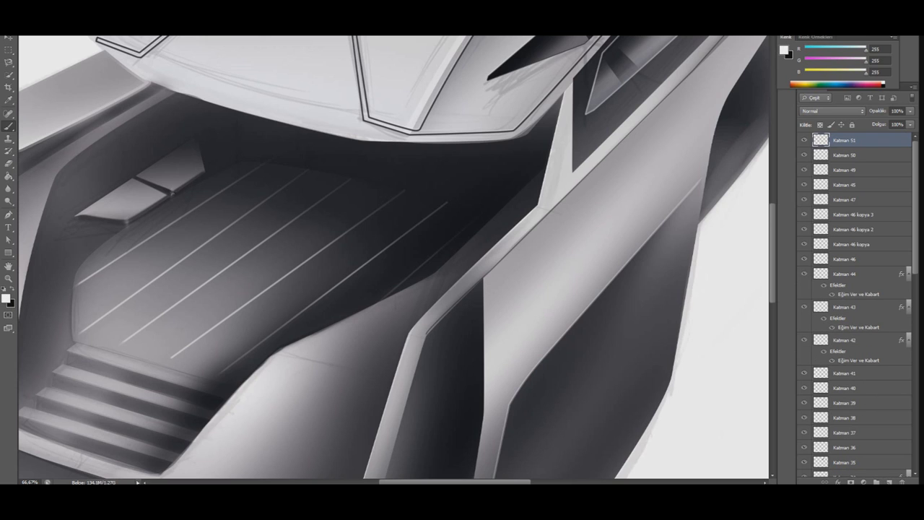
click(8, 163)
click(805, 169)
click(805, 169)
click(804, 140)
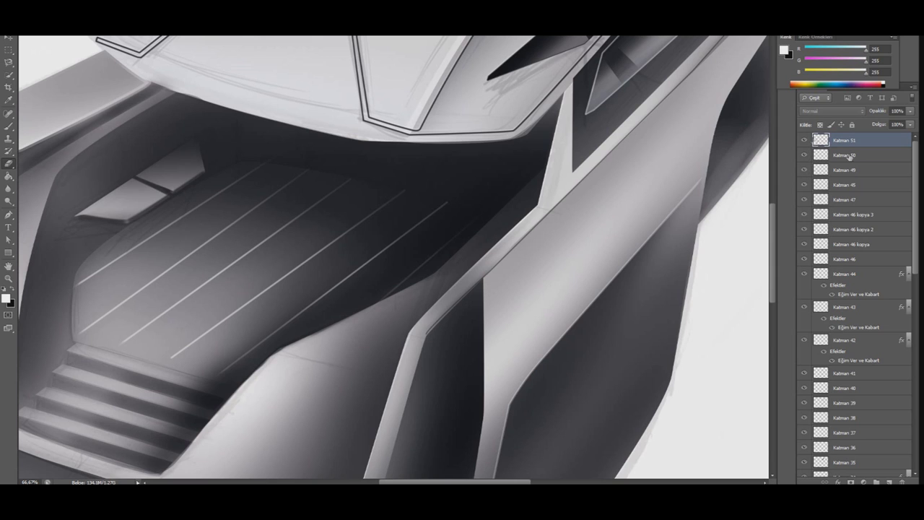
shift+click(863, 171)
right_click(852, 168)
click(787, 372)
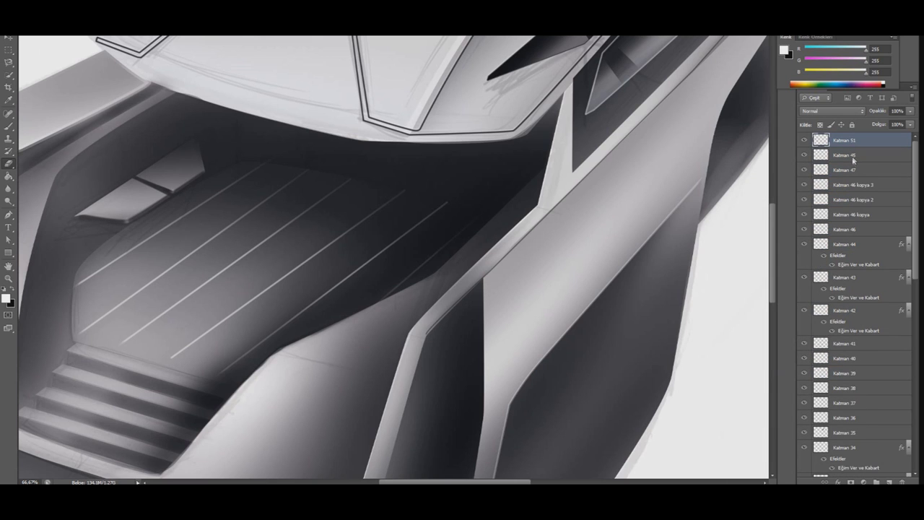
ctrl+click(888, 481)
Outline the cushions' front face with a curved Pen path and make it a selection.
click(75, 217)
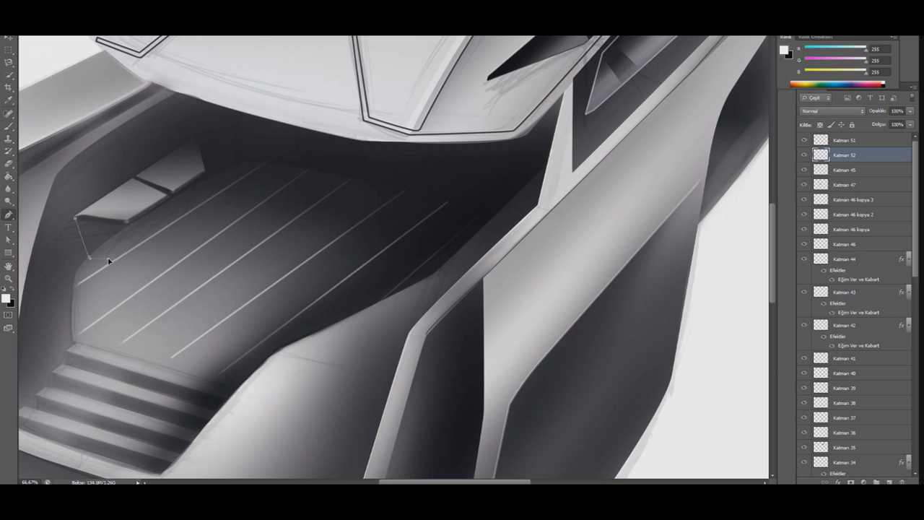
click(196, 186)
click(174, 193)
click(129, 222)
drag(103, 223, 97, 221)
drag(128, 227, 128, 225)
drag(131, 224, 125, 227)
right_click(137, 166)
click(174, 210)
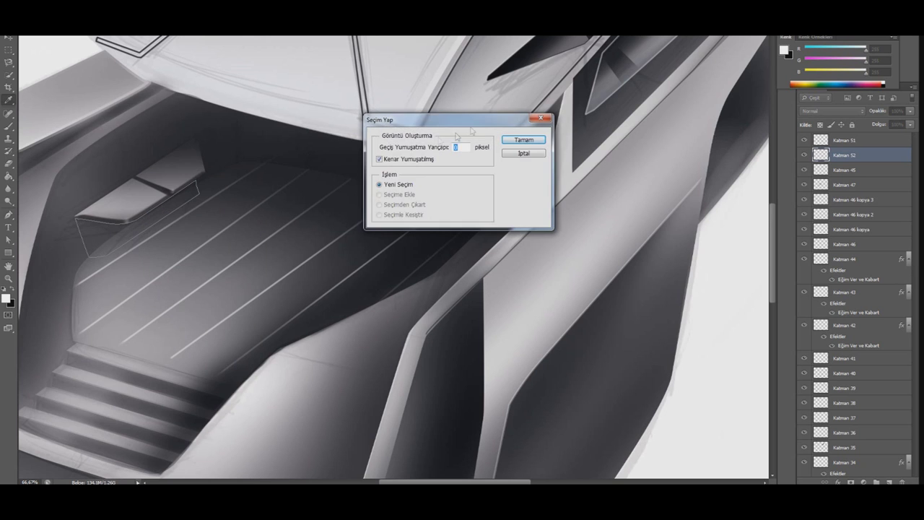
click(523, 139)
Shade the front-face selection black with a soft brush, then zoom out.
key(b)
key(x)
right_click(82, 86)
double_click(82, 87)
mouse_move(101, 242)
mouse_down()
mouse_move(90, 229)
mouse_move(119, 231)
mouse_up()
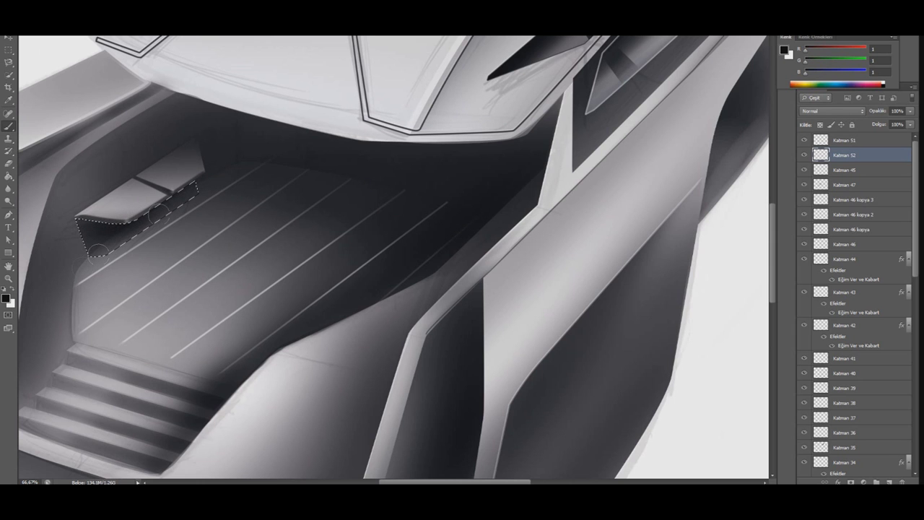
click(8, 49)
key(ctrl+minus)
key(ctrl+minus)
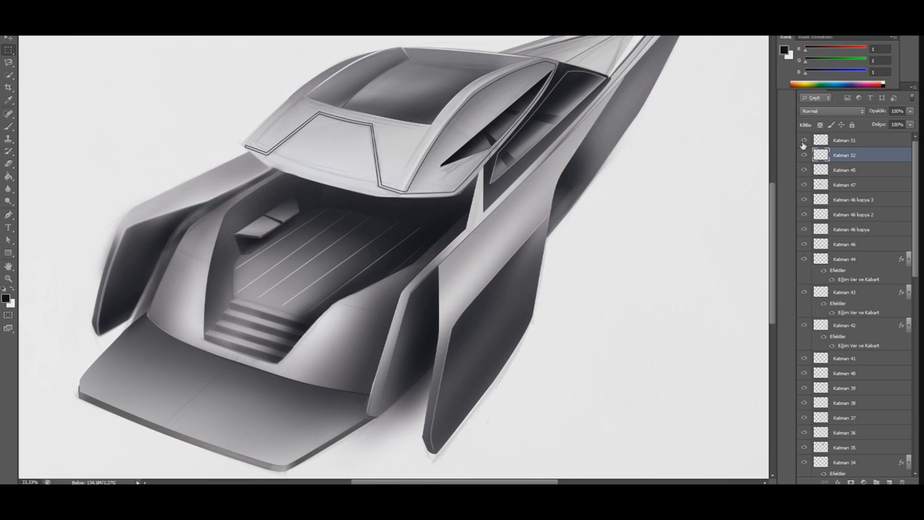
Copy the Katman 51 deck cushion to the right, flipping and reshaping it.
click(846, 140)
drag(331, 242, 389, 268)
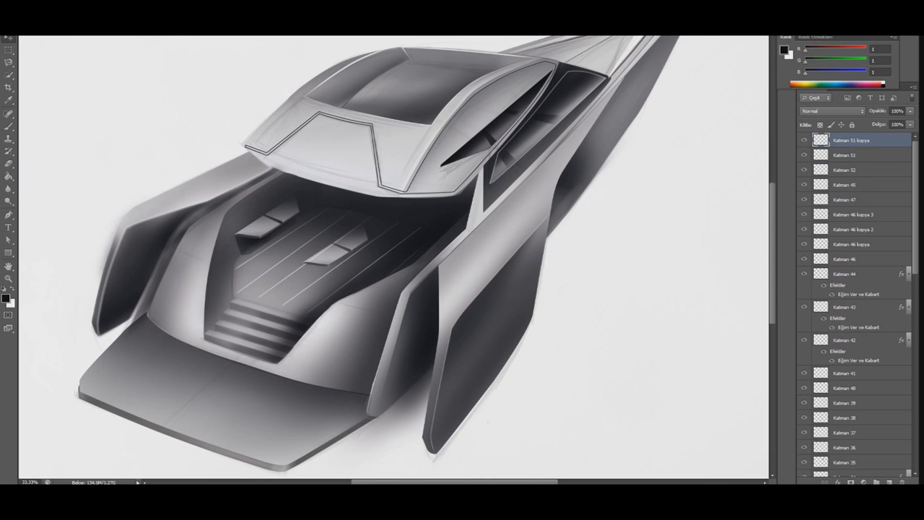
click(29, 28)
click(210, 283)
click(48, 29)
click(210, 182)
drag(348, 234, 383, 144)
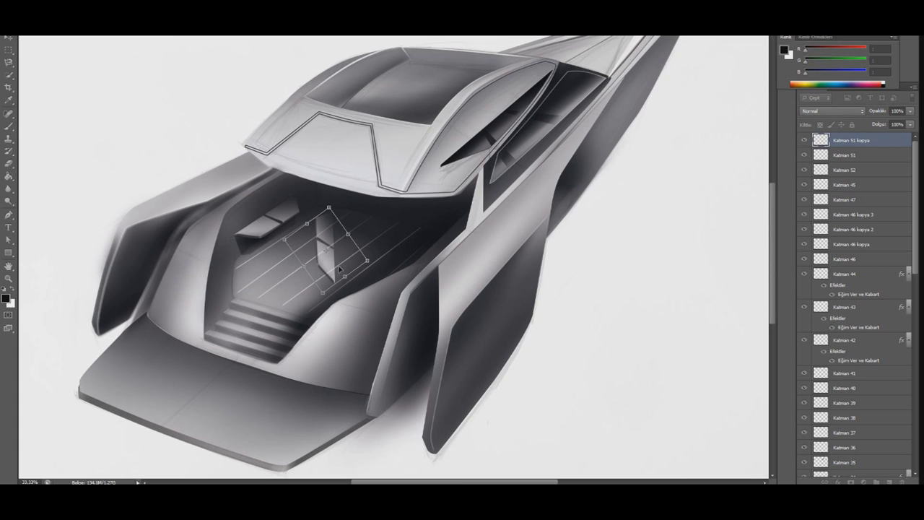
click(9, 42)
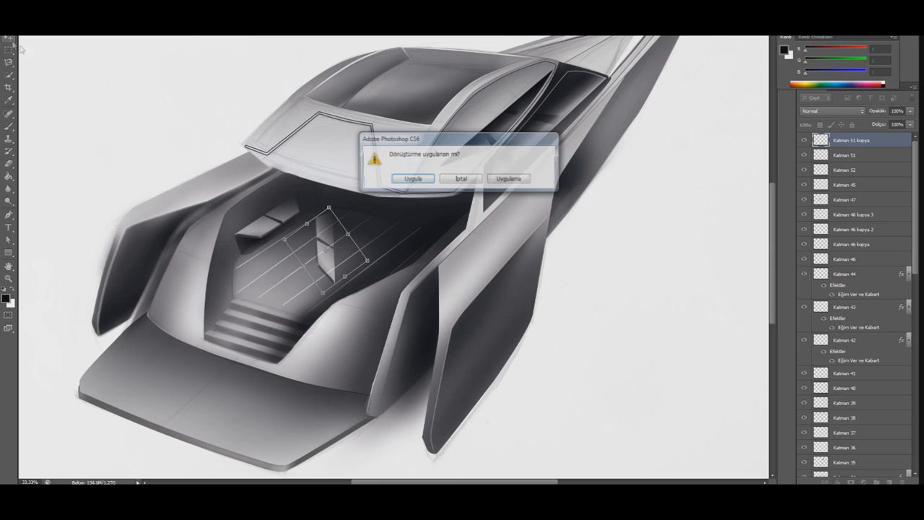
click(402, 179)
Free-transform the cushion copy, rotating it about -40° and fitting its corners onto the deck.
click(48, 29)
click(101, 175)
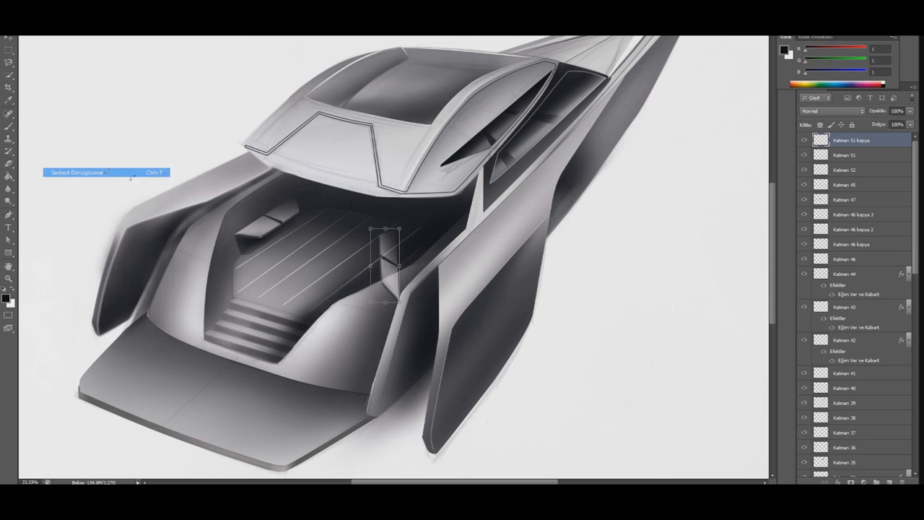
mouse_move(406, 230)
mouse_down()
mouse_move(428, 241)
mouse_move(353, 286)
mouse_up()
drag(436, 241, 390, 246)
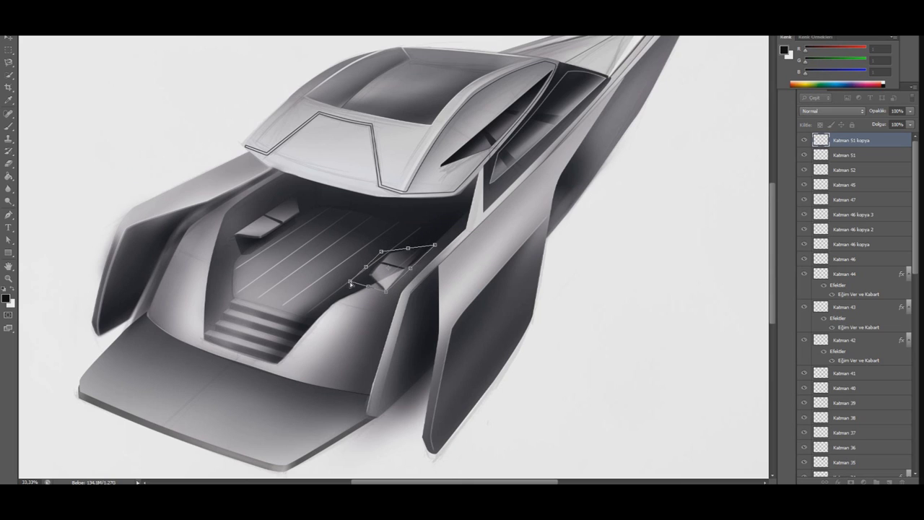
drag(386, 248, 405, 245)
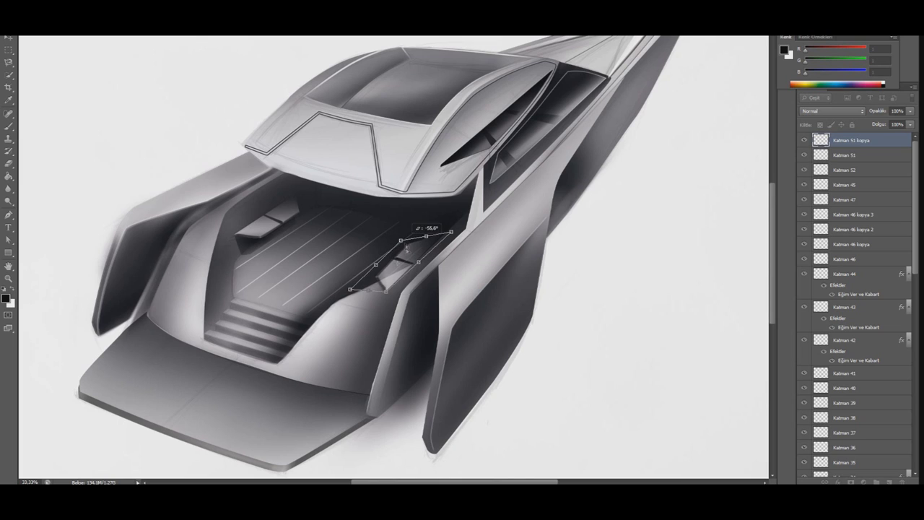
drag(452, 232, 451, 231)
drag(361, 289, 364, 292)
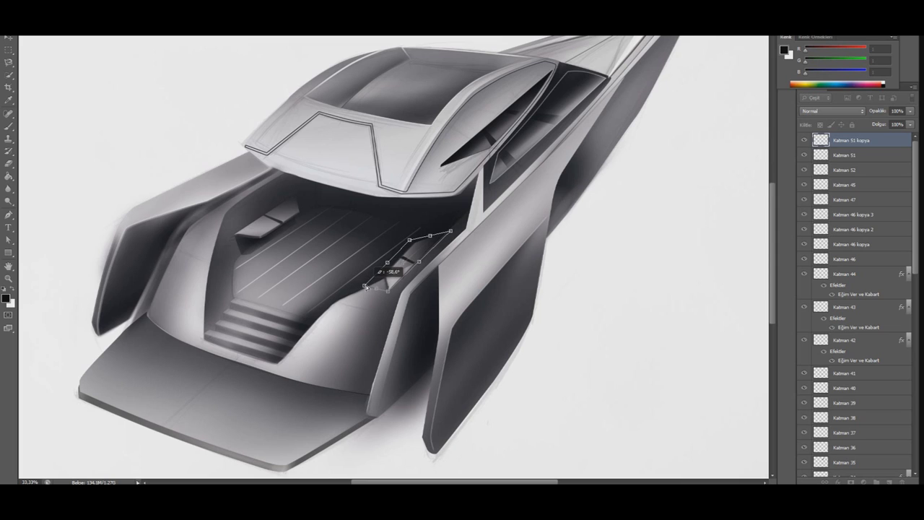
click(8, 40)
click(410, 180)
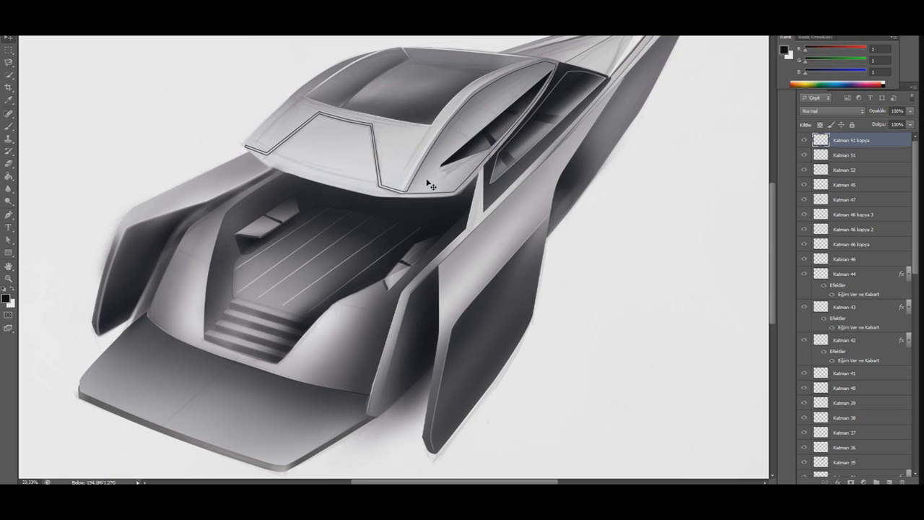
Delete the copied cushion layer and add a new empty layer, Katman 53.
key(Delete)
click(888, 482)
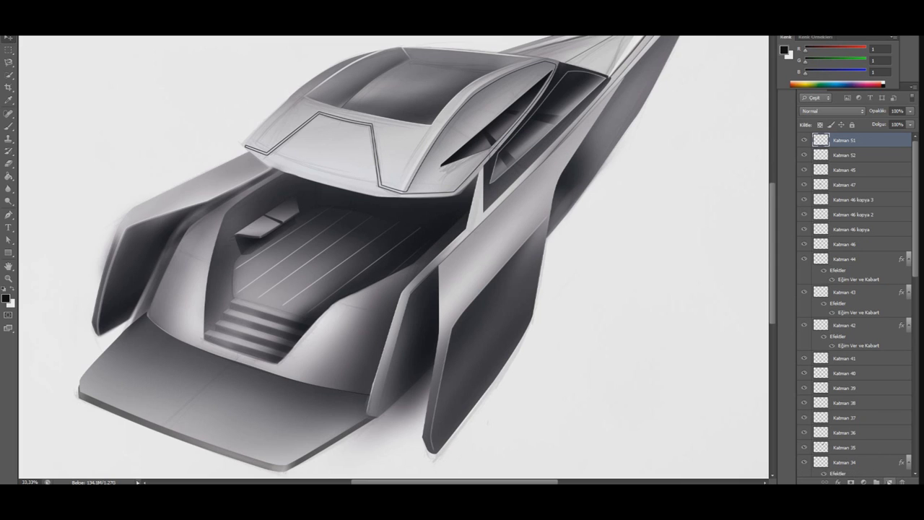
click(9, 215)
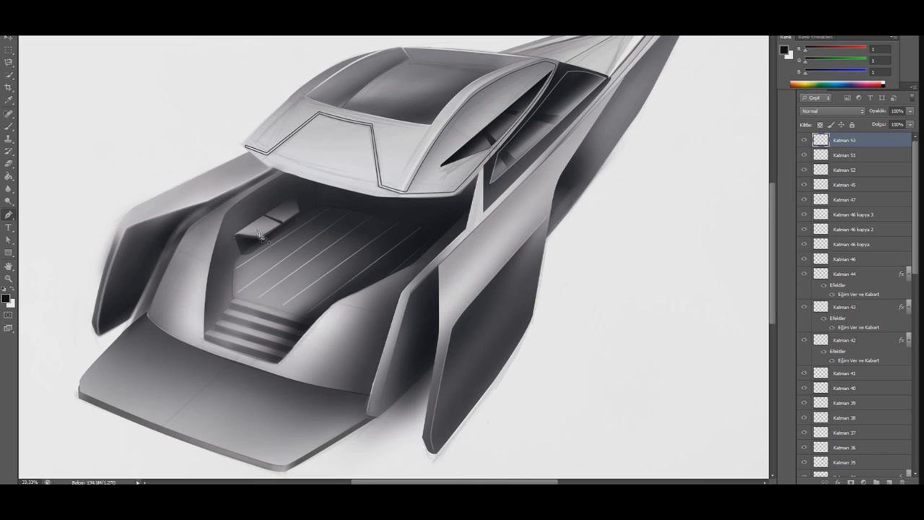
Trace a short curved path on the aft deck and convert it to a selection.
click(394, 274)
drag(425, 247, 434, 242)
right_click(346, 185)
click(379, 204)
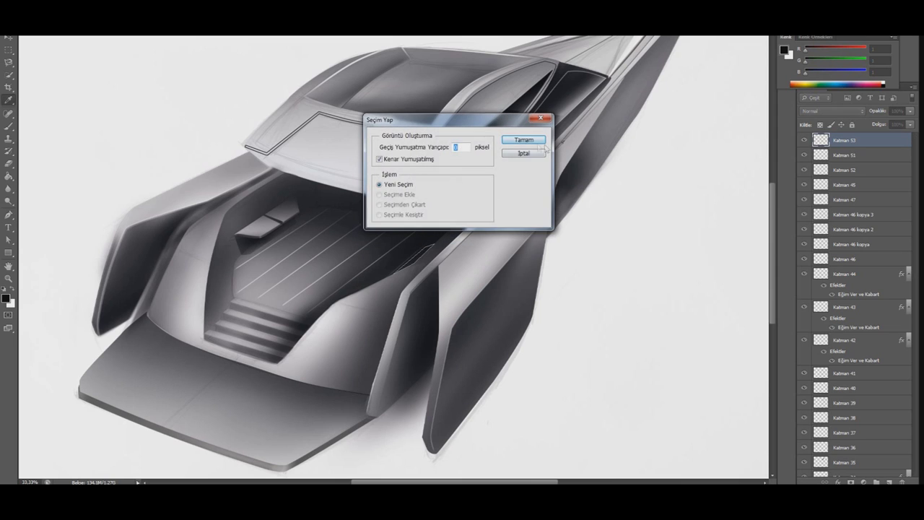
click(532, 142)
Zoom out to view the whole sketch and add another empty layer, Katman 54.
key(x)
key(b)
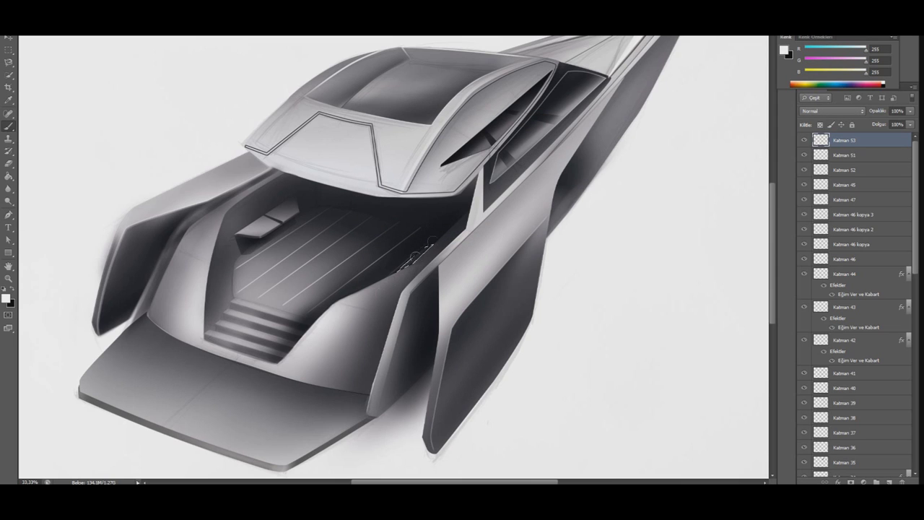
key(m)
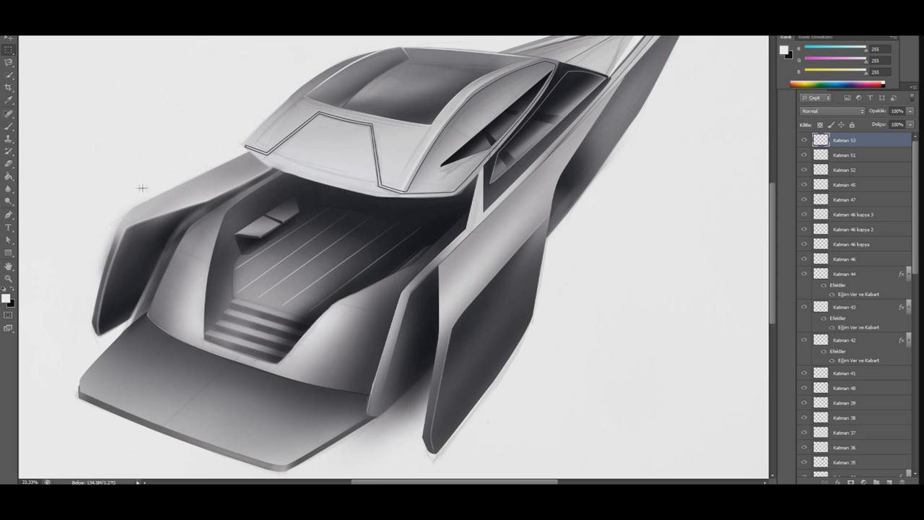
key(ctrl+minus)
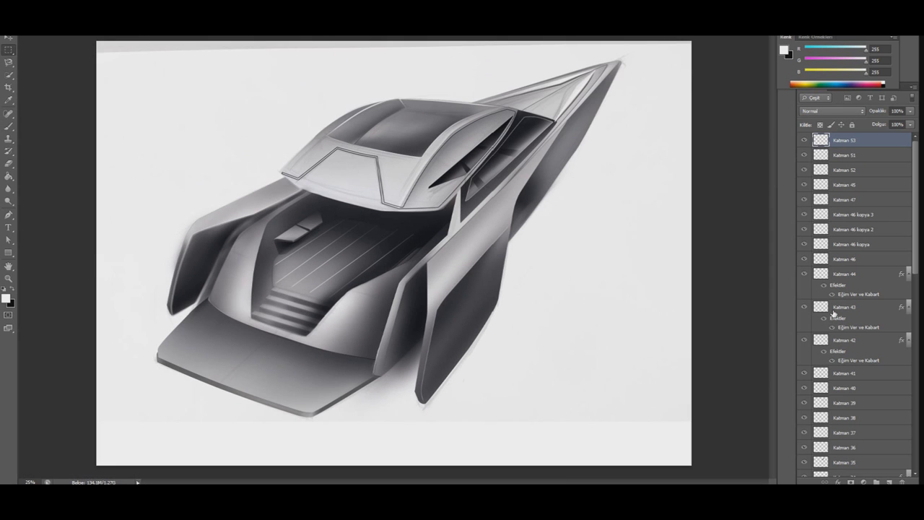
click(890, 482)
key(ctrl+plus)
key(ctrl+plus)
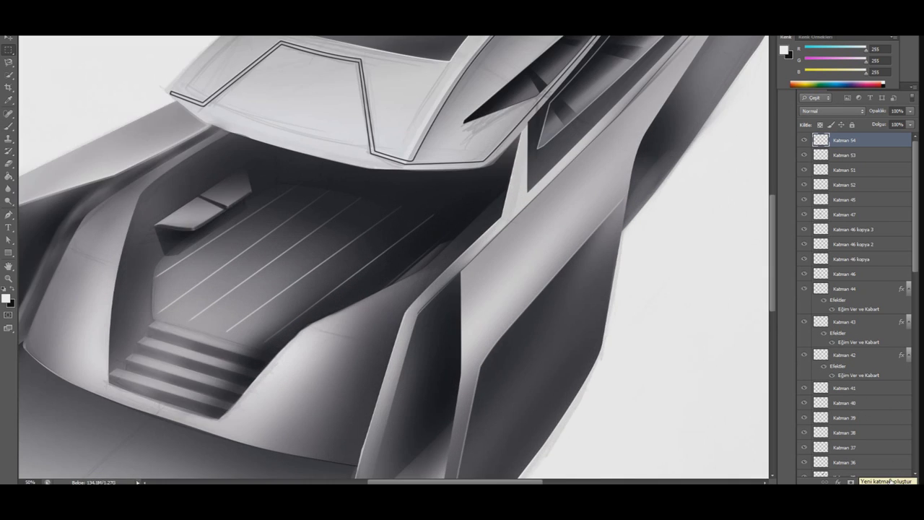
key(ctrl+minus)
With a soft black brush, shade the deck floor, left inner wall and cockpit base.
key(b)
key(x)
right_click(41, 72)
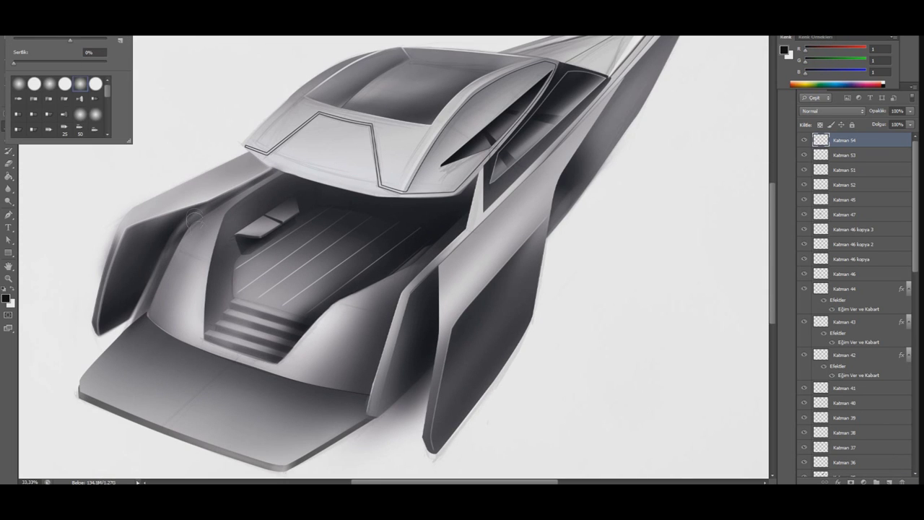
key(Escape)
drag(368, 306, 292, 307)
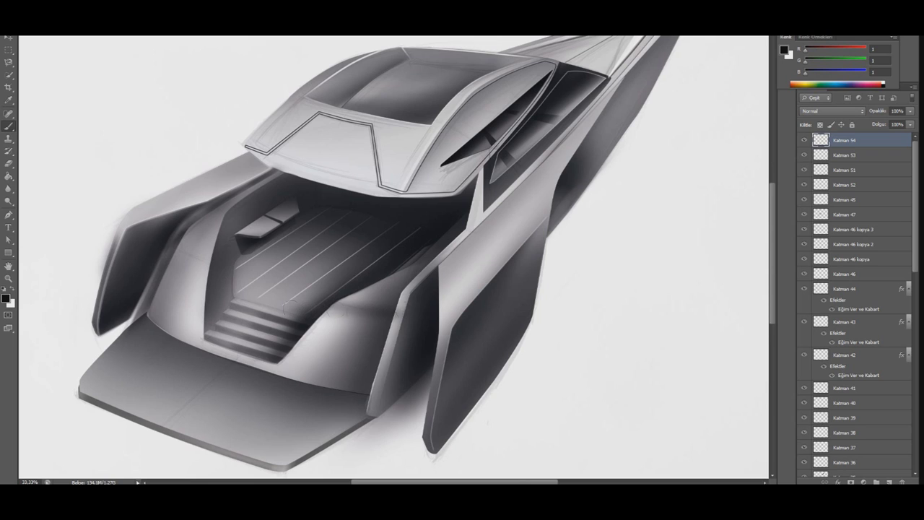
mouse_move(212, 262)
mouse_down()
mouse_move(183, 240)
mouse_move(214, 254)
mouse_up()
mouse_move(224, 150)
mouse_down()
mouse_move(282, 181)
mouse_move(225, 147)
mouse_up()
mouse_move(289, 170)
mouse_down()
mouse_move(165, 173)
mouse_move(280, 153)
mouse_move(214, 159)
mouse_up()
drag(239, 197, 275, 174)
Shade the side wall right of the stairs and the floor around the stairs.
right_click(79, 44)
key(Escape)
drag(333, 303, 375, 390)
mouse_move(390, 332)
mouse_down()
mouse_move(346, 412)
mouse_move(321, 405)
mouse_up()
mouse_move(303, 318)
mouse_down()
mouse_move(358, 315)
mouse_move(296, 383)
mouse_up()
drag(157, 290, 289, 382)
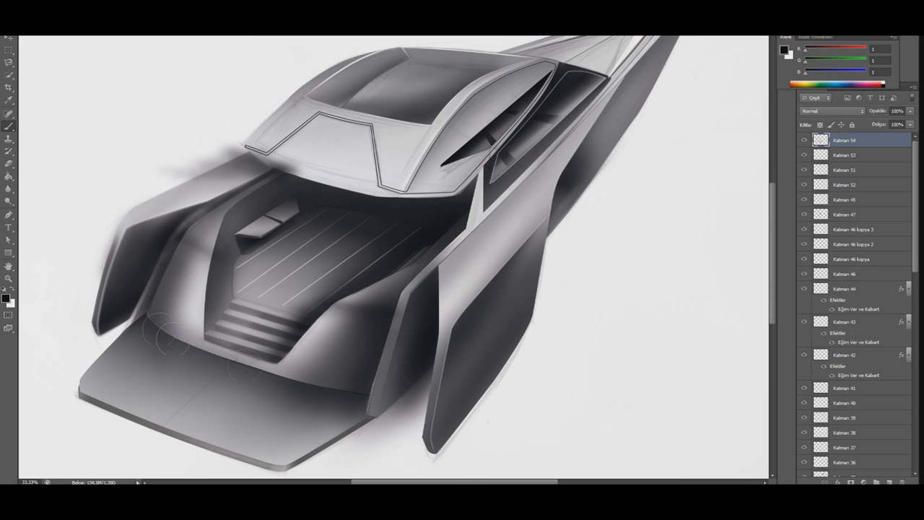
drag(181, 325, 317, 390)
drag(246, 361, 347, 397)
drag(347, 304, 275, 376)
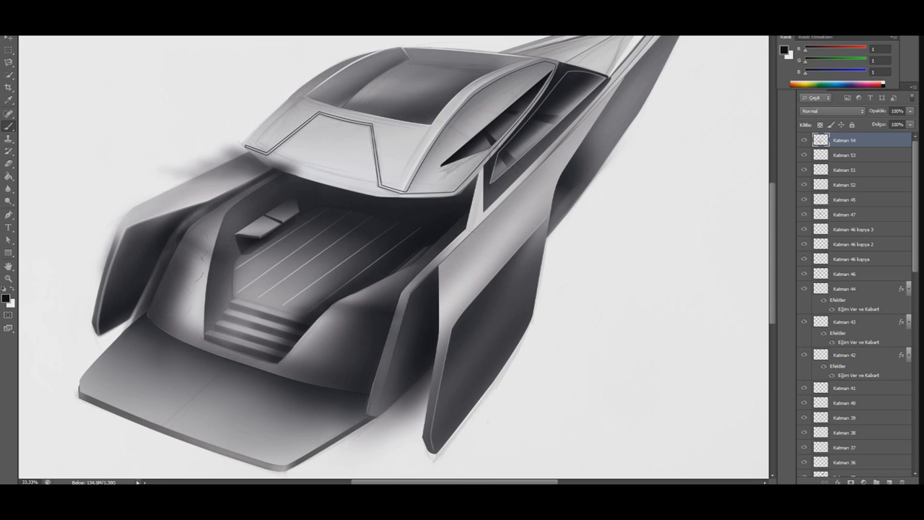
Darken the left inner wall, its upper part, and the area left of the windshield.
drag(189, 249, 198, 336)
drag(169, 246, 210, 197)
drag(224, 136, 188, 174)
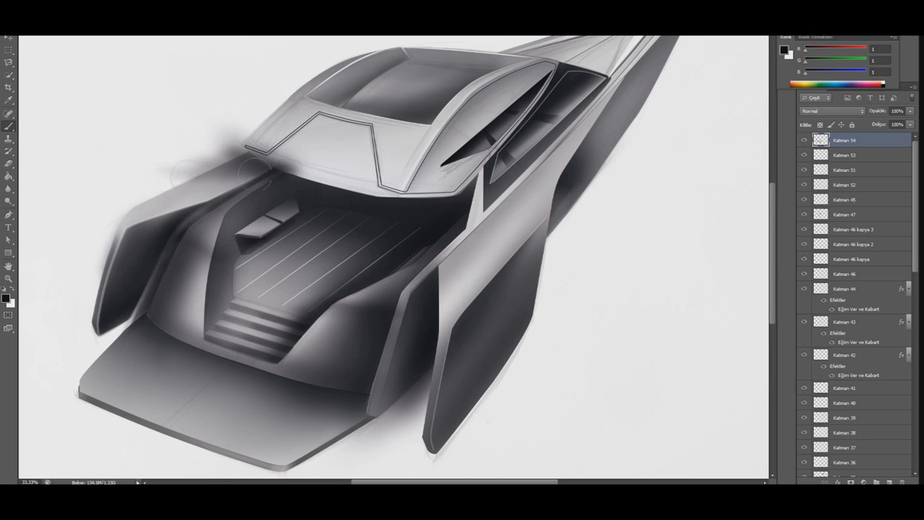
drag(281, 163, 155, 188)
Soften excess shading near the windshield with a soft eraser, undoing the fender and panel erases.
click(8, 165)
right_click(63, 53)
click(50, 40)
drag(238, 141, 166, 182)
mouse_move(209, 160)
mouse_down()
mouse_move(235, 123)
mouse_move(303, 170)
mouse_move(252, 142)
mouse_up()
drag(174, 217, 127, 311)
key(ctrl+z)
drag(416, 296, 379, 406)
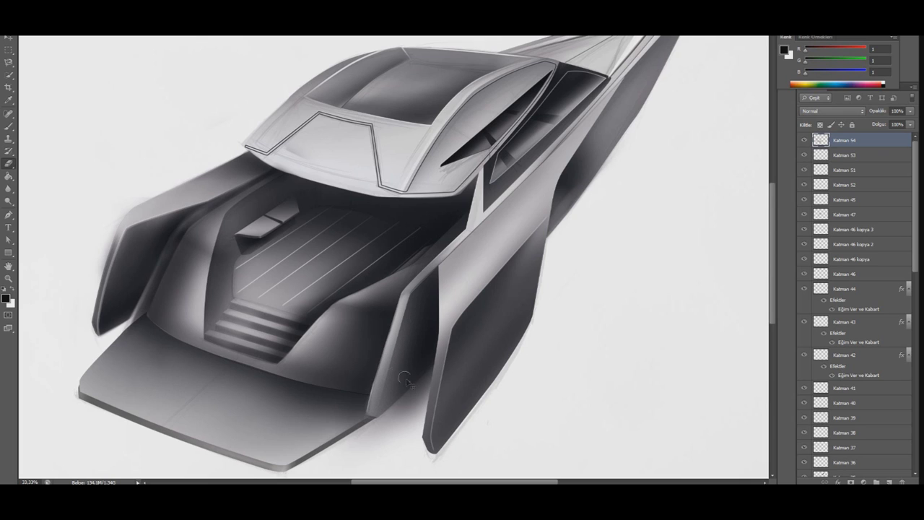
key(ctrl+z)
Add new layer Katman 55 and set up a white brush for highlights.
click(889, 482)
key(x)
key(b)
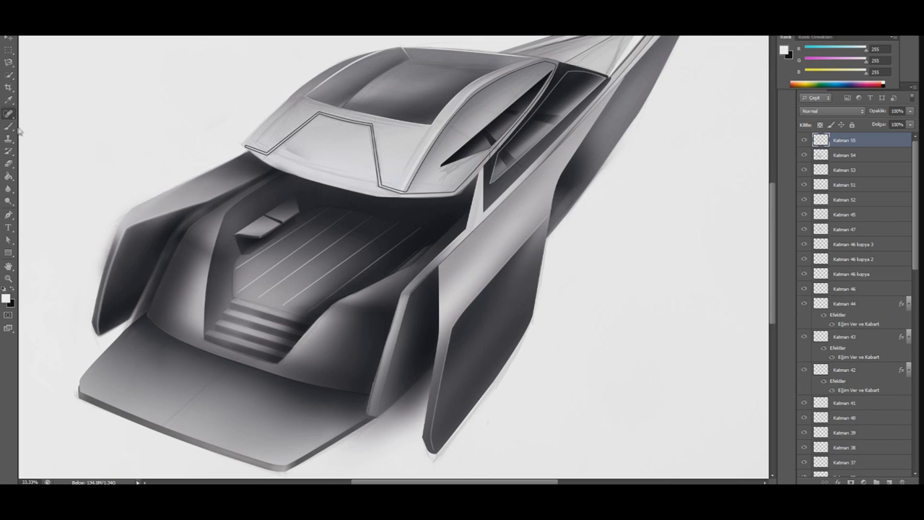
click(29, 33)
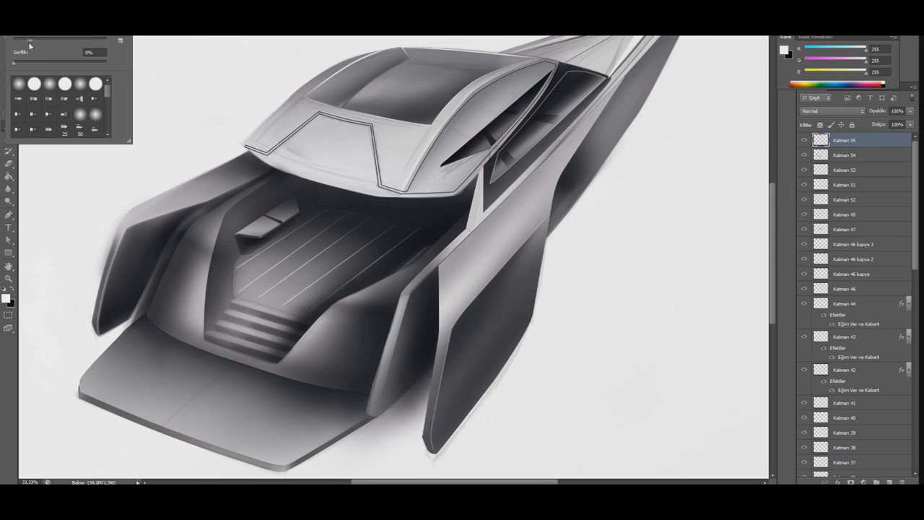
double_click(79, 84)
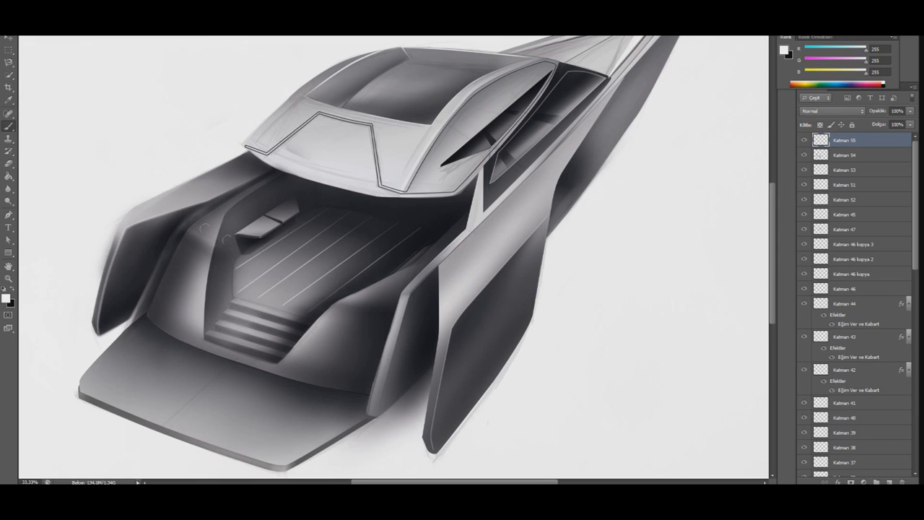
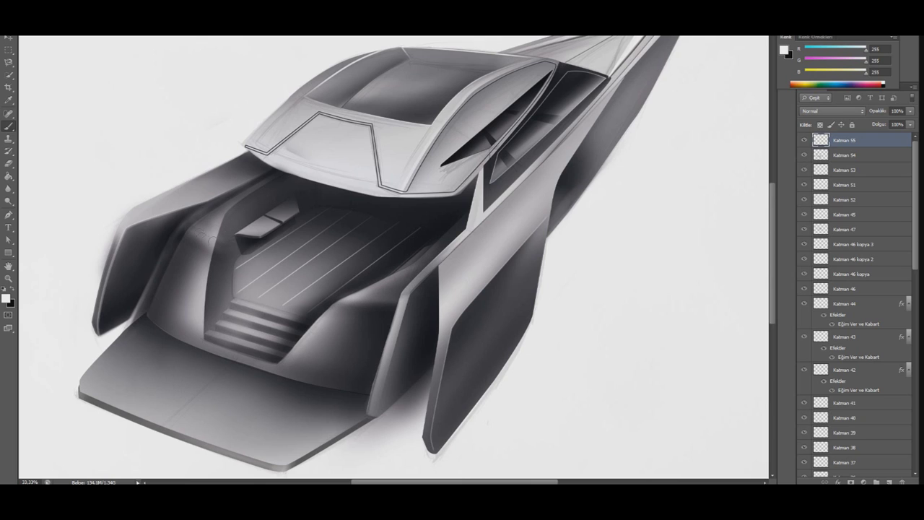
On a new layer, paint soft black shading on the cabin roof and erase some back.
key(e)
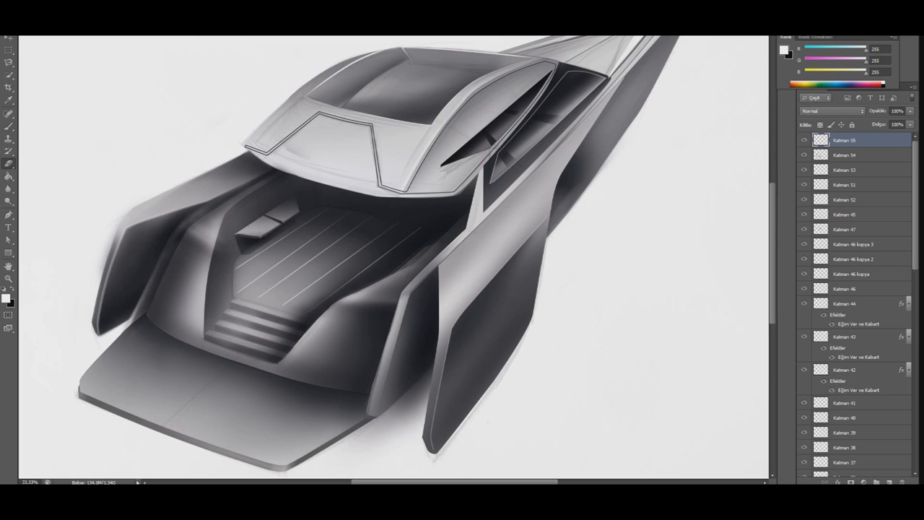
key(ctrl+minus)
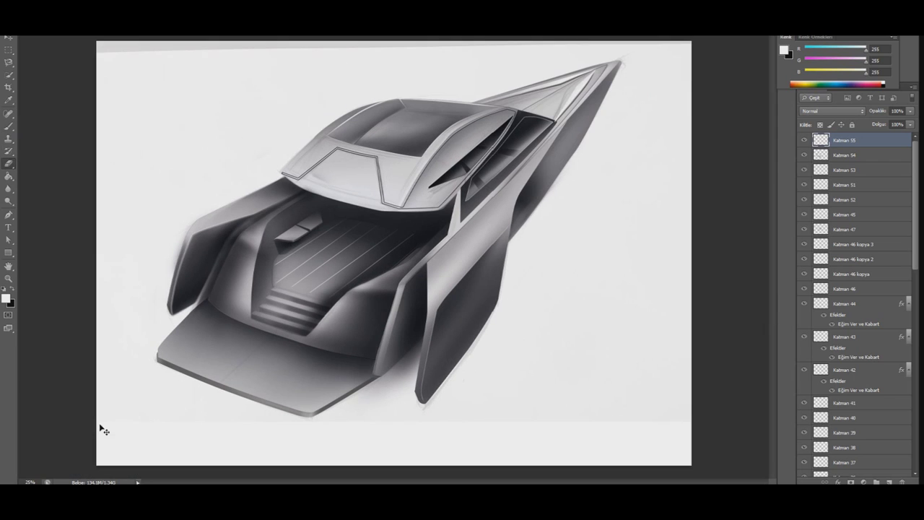
click(889, 481)
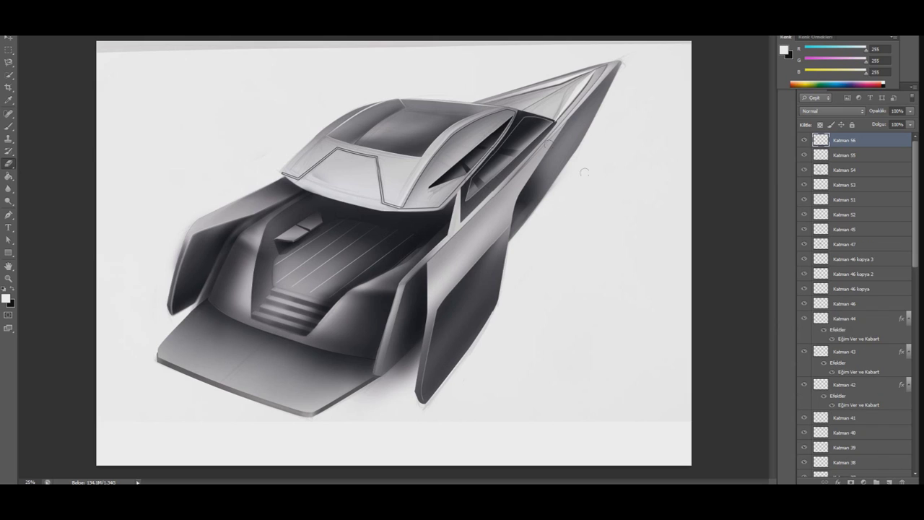
key(x)
right_click(86, 86)
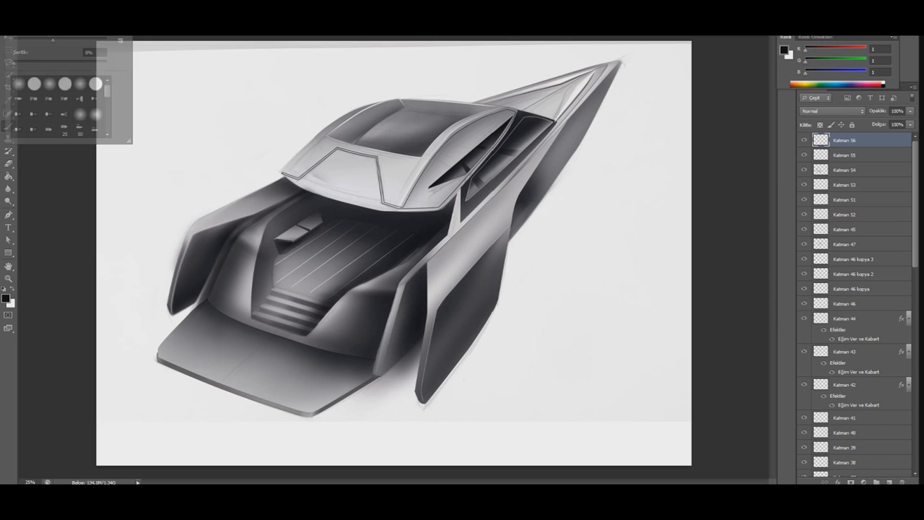
double_click(86, 86)
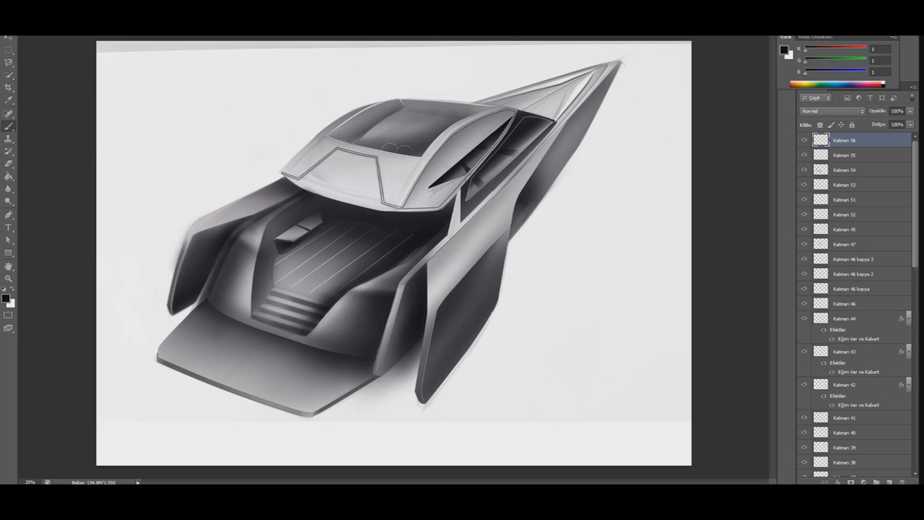
mouse_move(361, 137)
mouse_down()
mouse_move(453, 130)
mouse_move(488, 99)
mouse_up()
mouse_move(433, 153)
mouse_down()
mouse_move(334, 137)
mouse_move(363, 137)
mouse_move(337, 144)
mouse_up()
click(9, 163)
drag(389, 153, 312, 136)
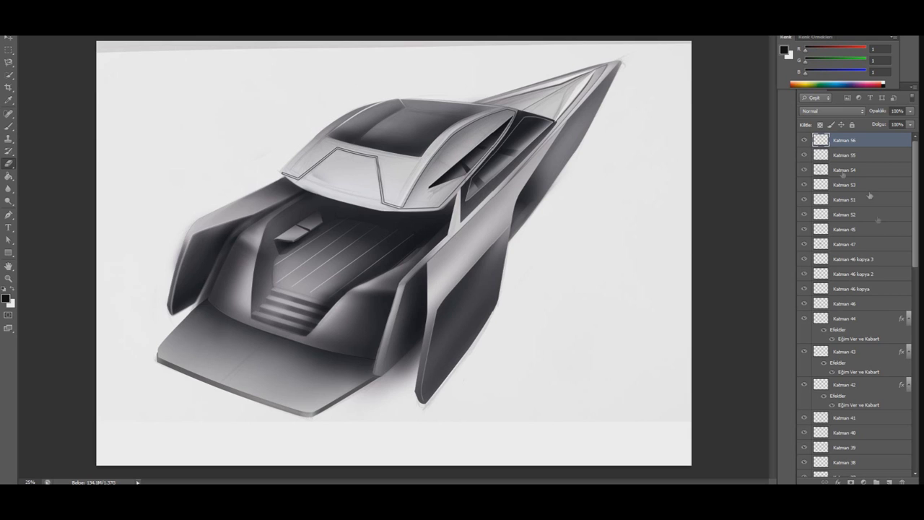
On another new layer, erase the dark marks near the windshield's left corner.
click(889, 481)
click(9, 126)
click(22, 29)
click(293, 166)
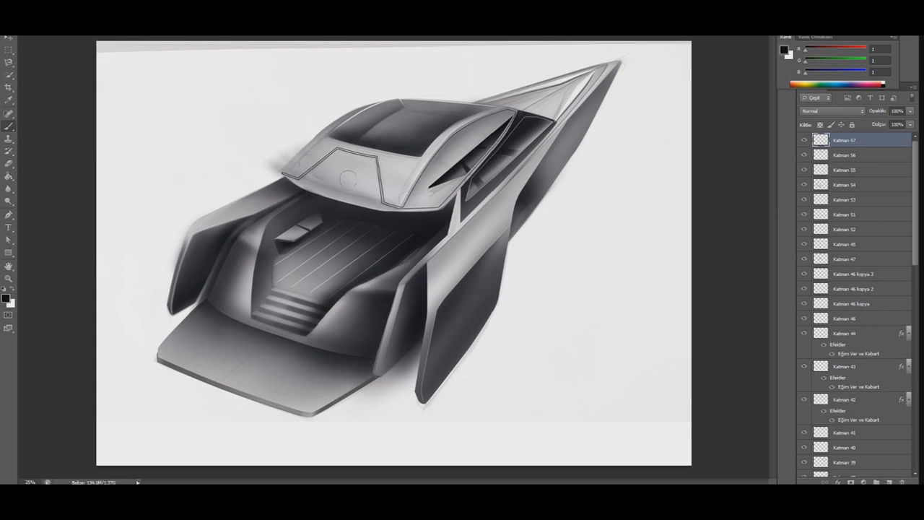
click(9, 163)
mouse_move(292, 137)
mouse_down()
mouse_move(275, 166)
mouse_move(283, 181)
mouse_up()
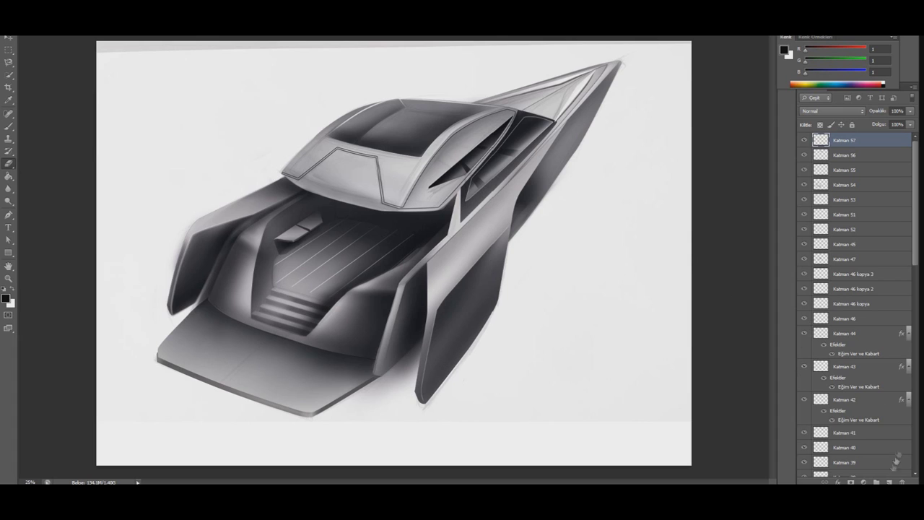
click(889, 482)
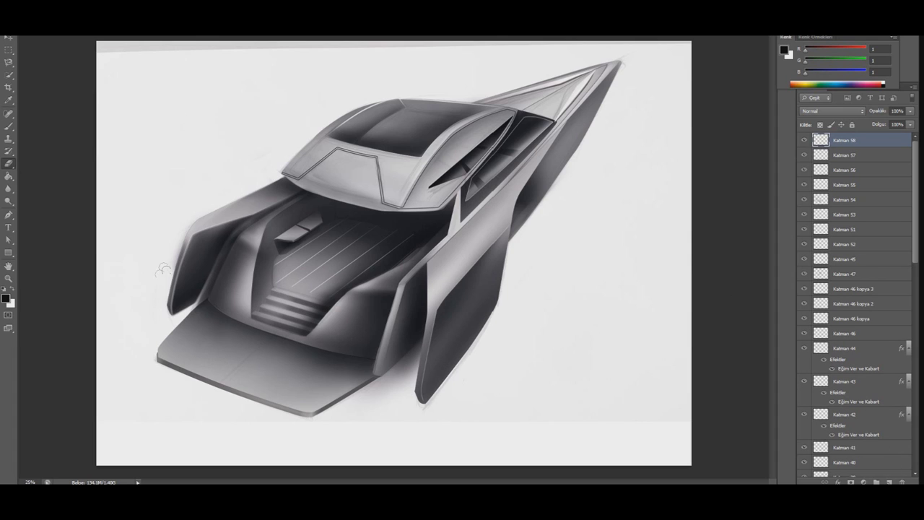
With a soft black brush, darken the windshield pillar, line the rear wing and streak beside the hull.
key(b)
right_click(36, 109)
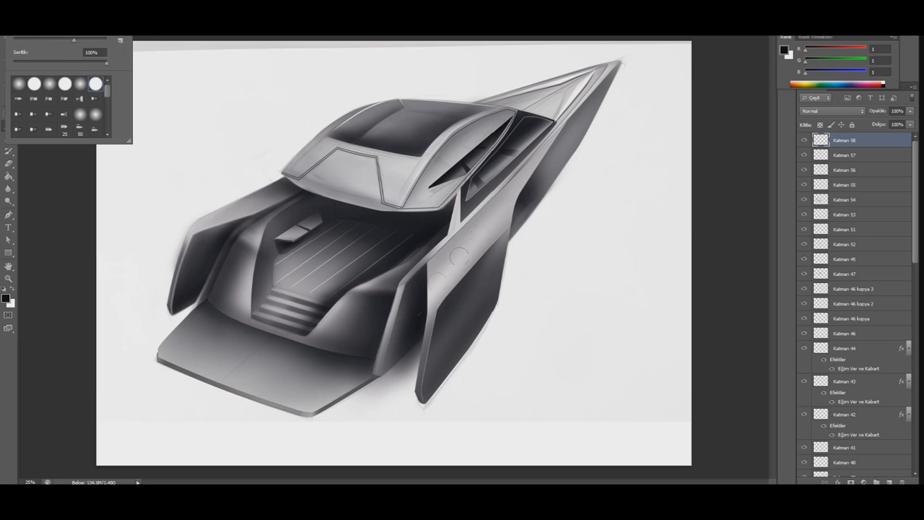
click(466, 229)
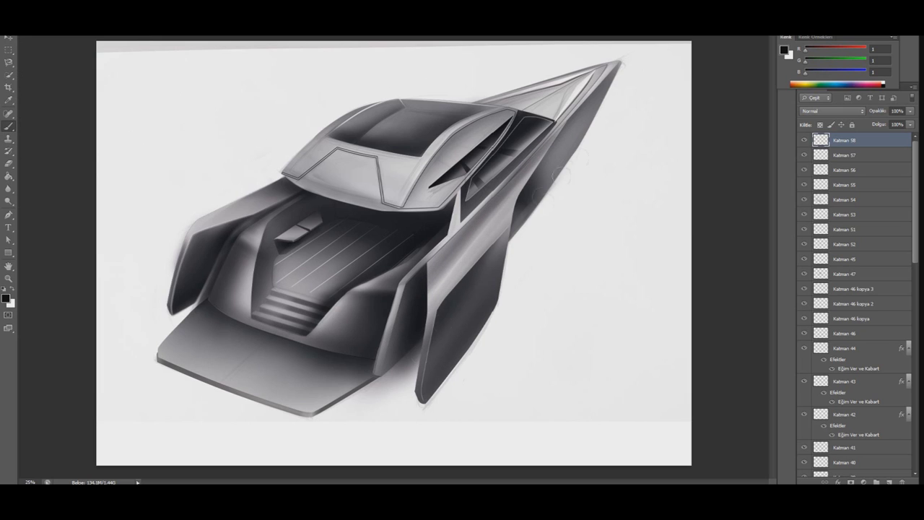
drag(385, 228, 385, 222)
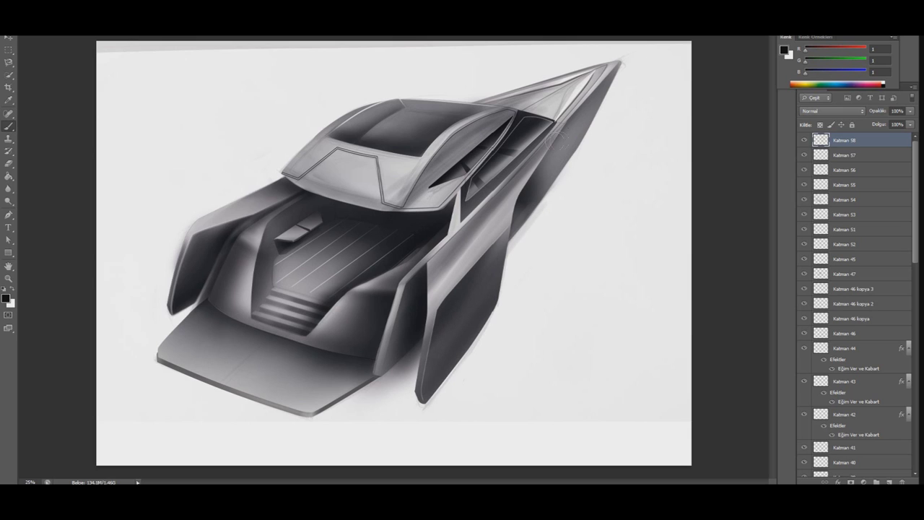
drag(592, 92, 538, 168)
drag(595, 88, 543, 172)
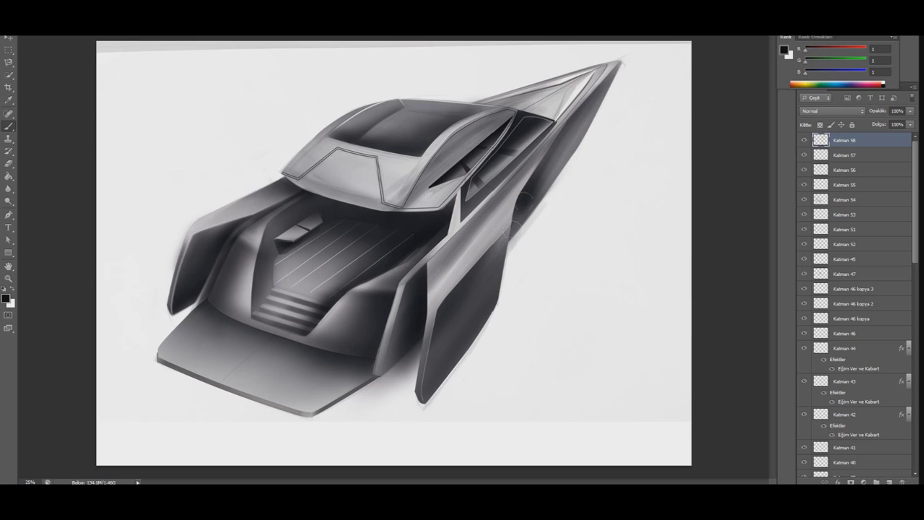
drag(159, 231, 263, 187)
drag(131, 260, 237, 222)
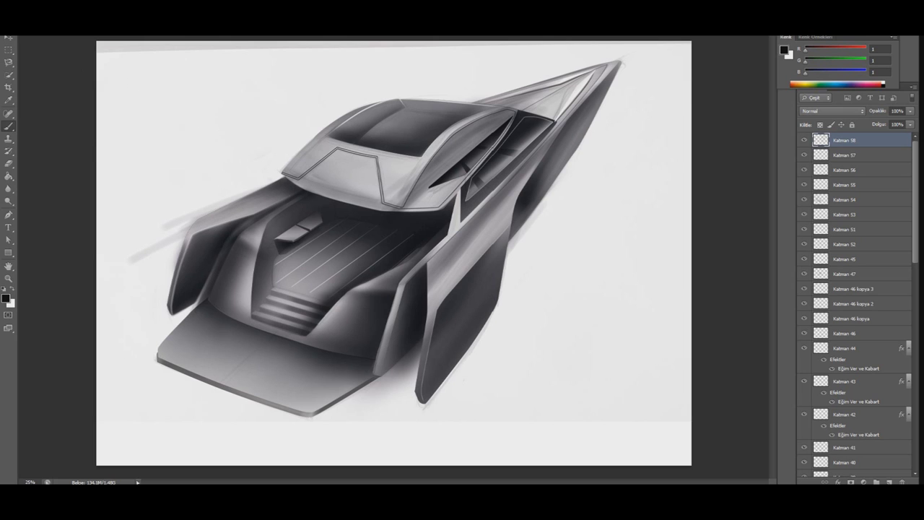
Erase to lighten the haze on the left side, windshield and side window, then add a layer.
right_click(72, 41)
key(Return)
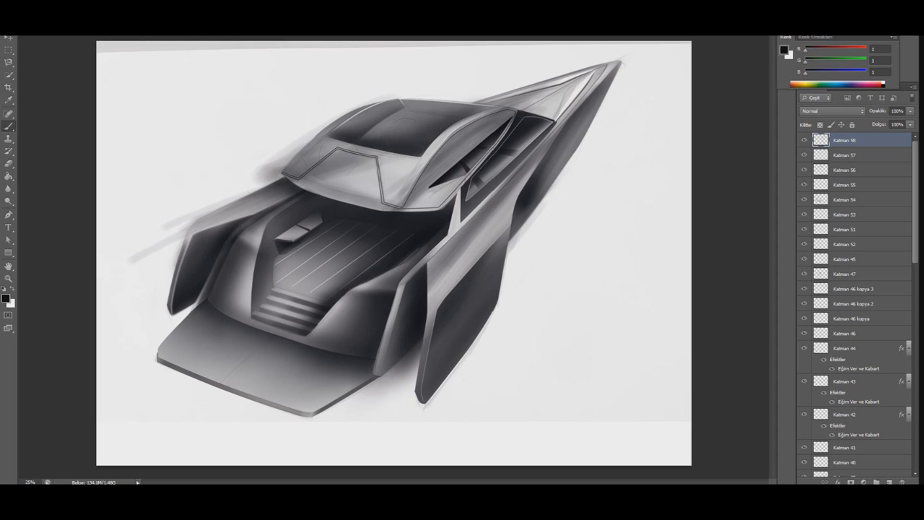
click(9, 163)
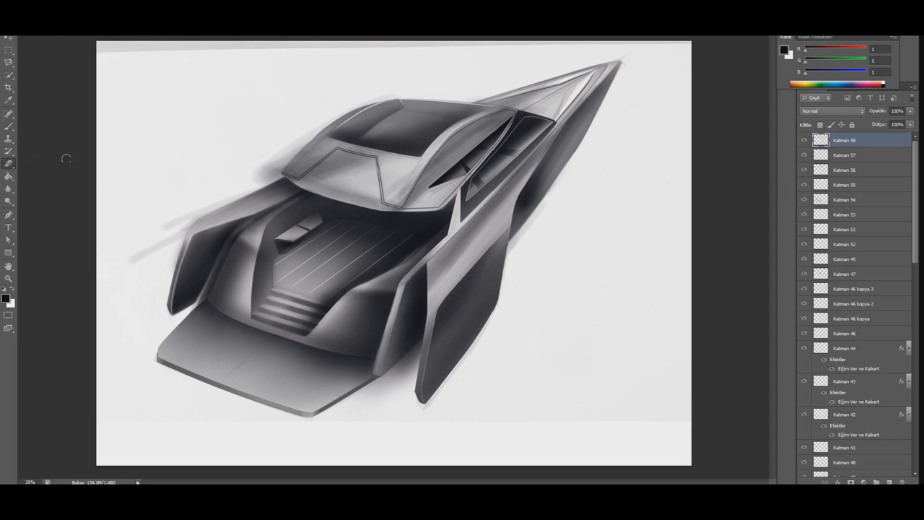
mouse_move(175, 202)
mouse_down()
mouse_move(235, 152)
mouse_move(276, 172)
mouse_move(348, 107)
mouse_up()
drag(415, 159, 383, 226)
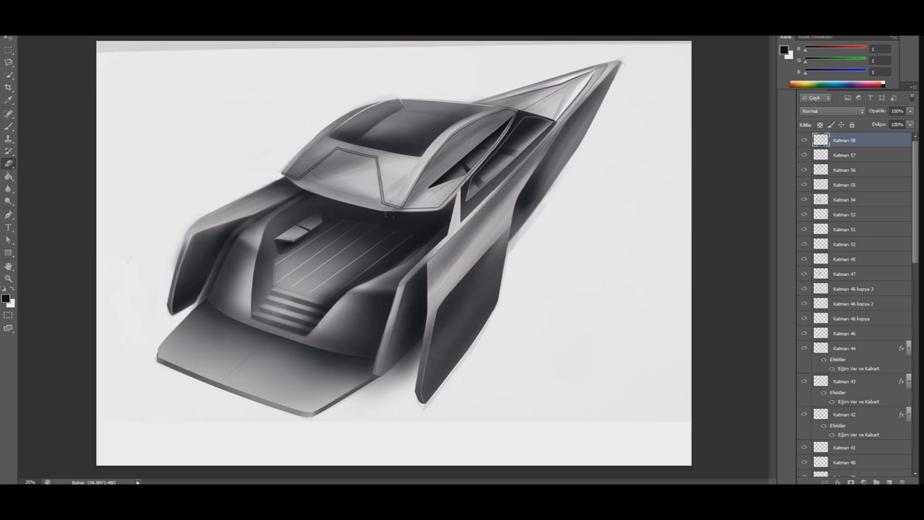
mouse_move(476, 150)
mouse_down()
mouse_move(519, 112)
mouse_move(420, 184)
mouse_up()
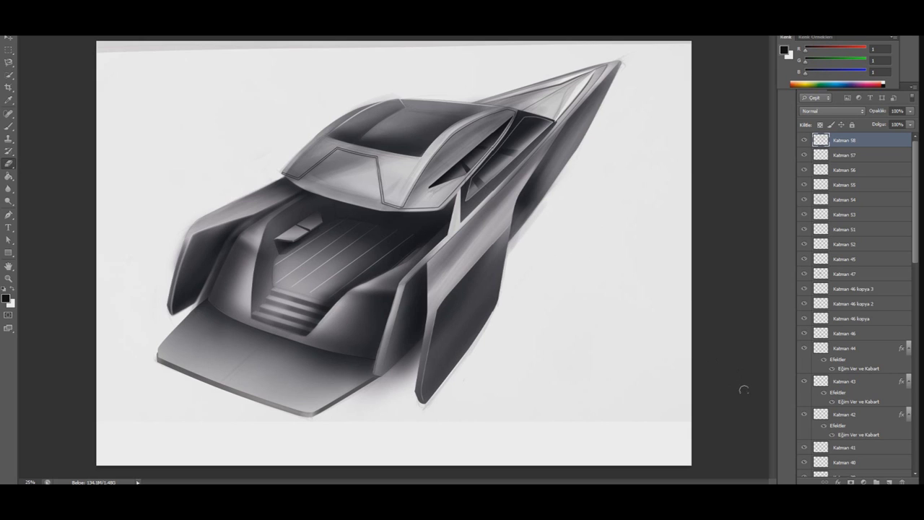
click(889, 482)
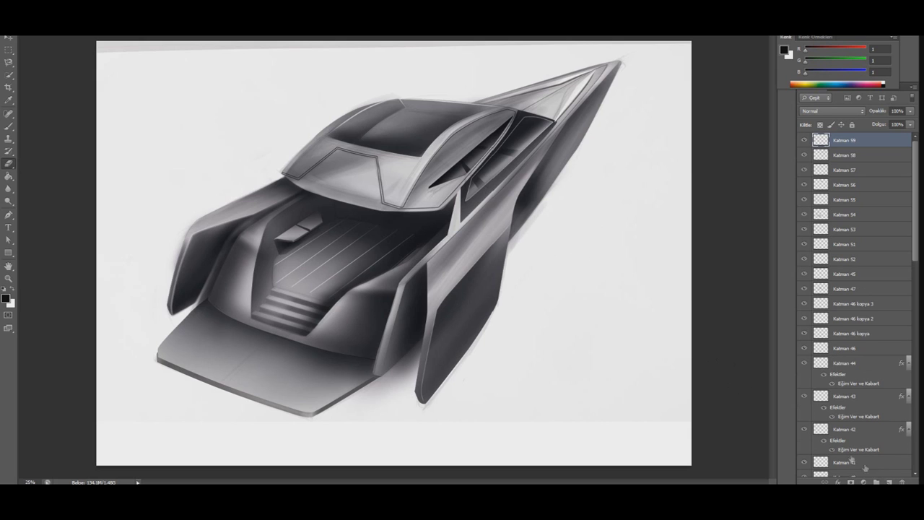
On a new layer, trace a bent Pen path from the swim platform's front edge toward the hull.
key(ctrl+plus)
click(889, 481)
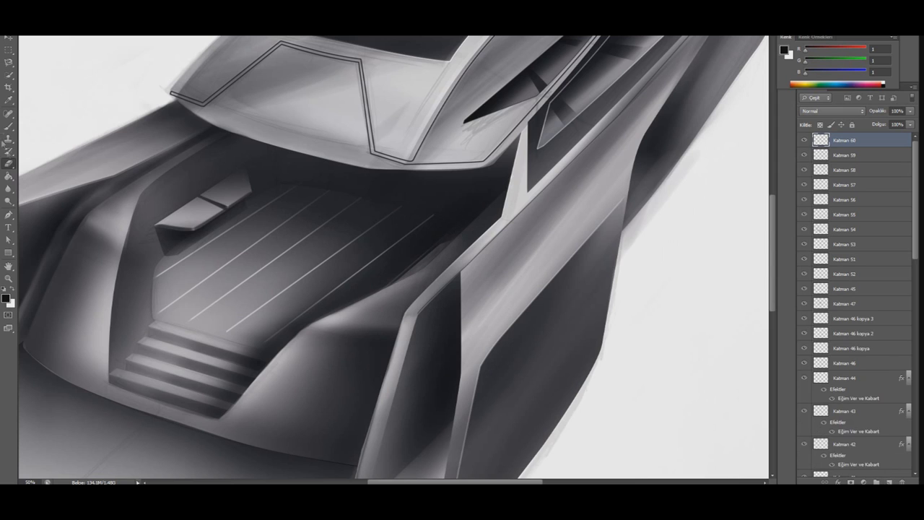
click(9, 126)
click(9, 215)
key(ctrl+minus)
click(250, 451)
click(283, 388)
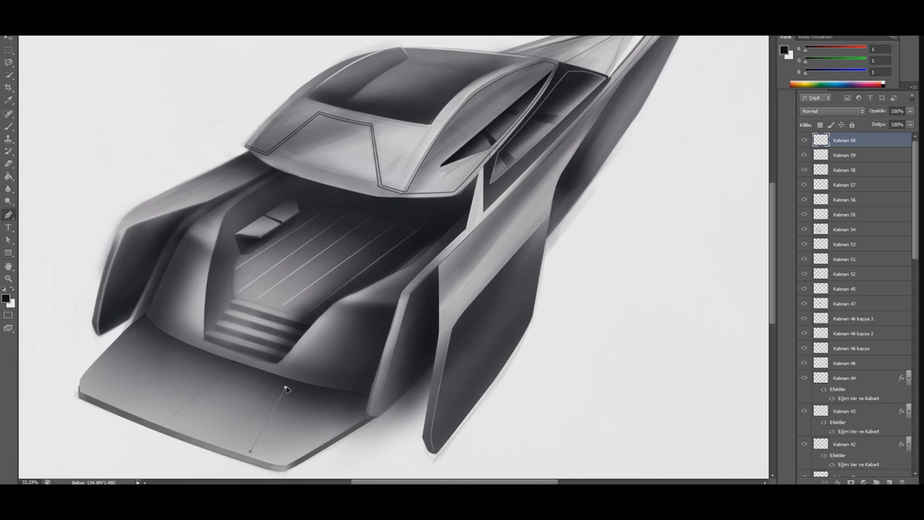
drag(294, 385, 287, 387)
click(383, 356)
click(289, 388)
right_click(273, 413)
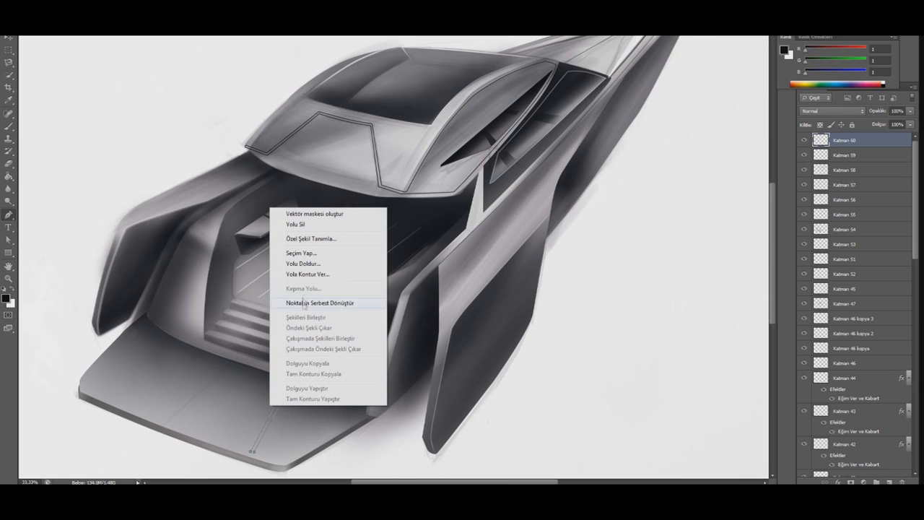
Turn the platform path into a selection and fill it with white.
click(303, 256)
key(Return)
click(9, 177)
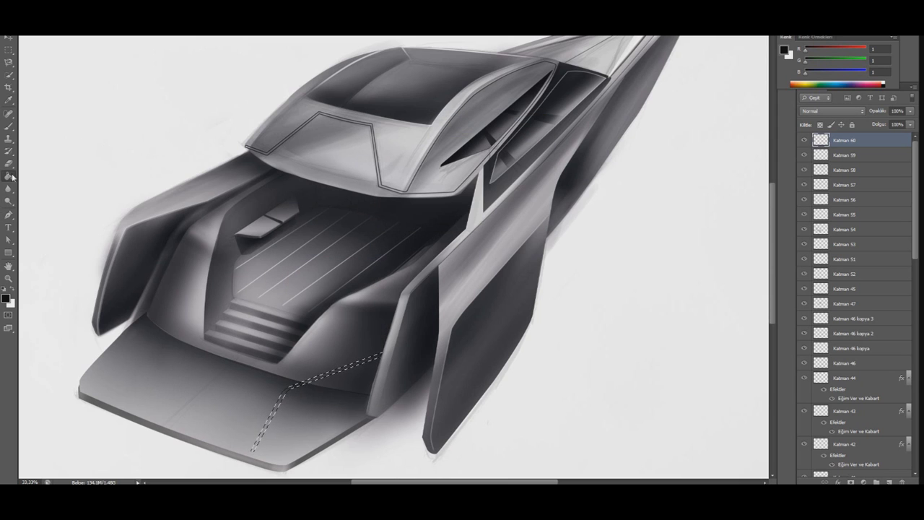
key(x)
key(alt+BackSpace)
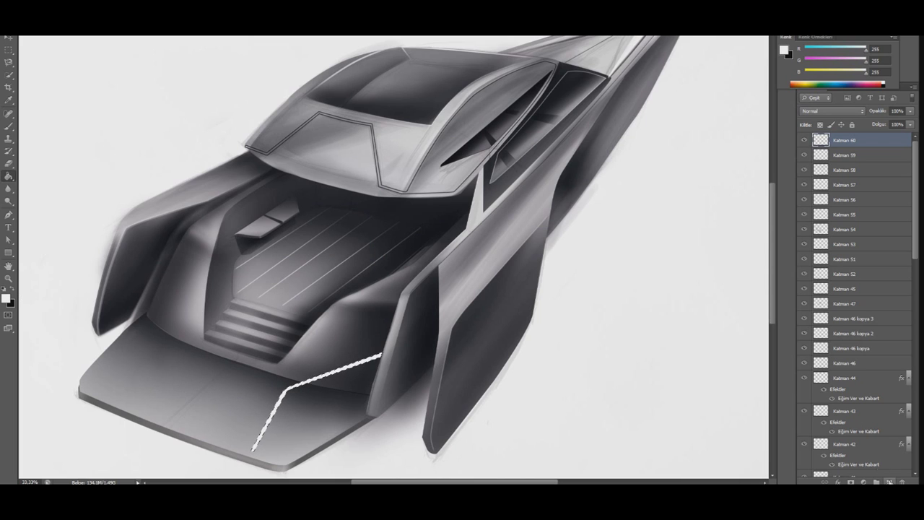
On a new layer, brush soft black shading along the white platform line, then deselect.
key(ctrl+shift+alt+n)
key(x)
key(b)
click(29, 28)
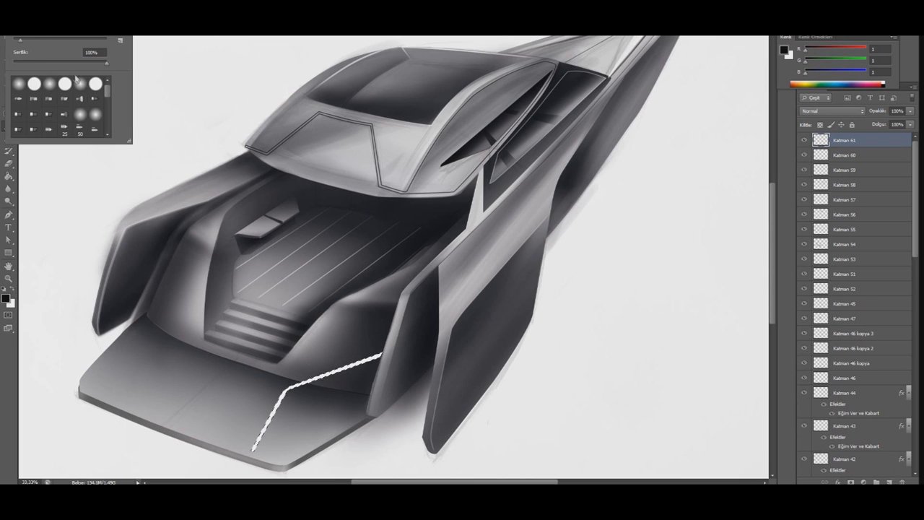
key(Return)
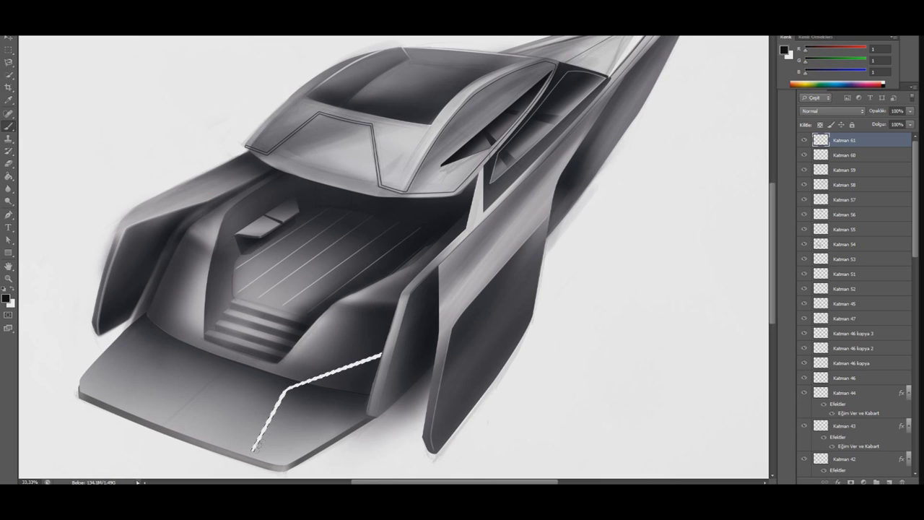
mouse_move(253, 449)
mouse_down()
mouse_move(287, 390)
mouse_move(253, 449)
mouse_up()
drag(291, 390, 378, 356)
mouse_move(253, 450)
mouse_down()
mouse_move(383, 354)
mouse_move(254, 449)
mouse_move(383, 354)
mouse_move(336, 368)
mouse_up()
mouse_move(290, 399)
mouse_down()
mouse_move(254, 450)
mouse_move(383, 354)
mouse_up()
drag(322, 377, 251, 455)
drag(281, 397, 353, 369)
key(m)
click(53, 167)
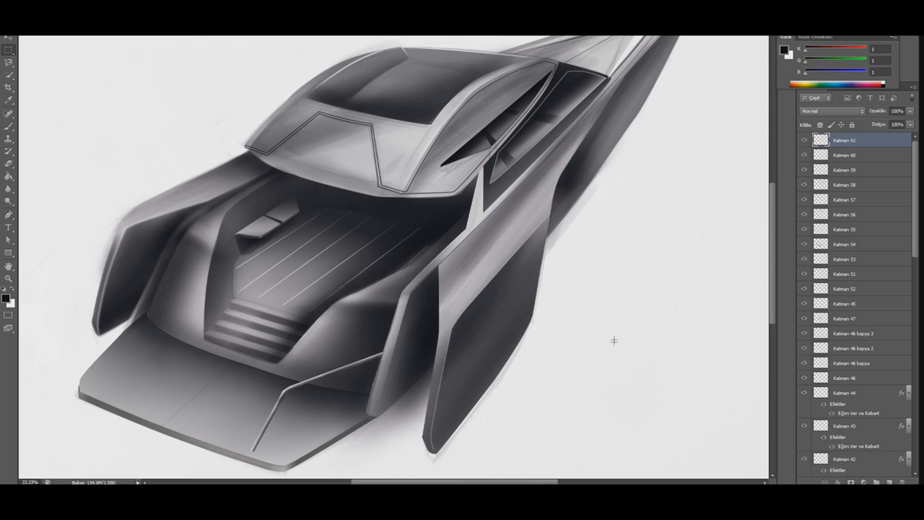
right_click(795, 295)
Merge Katman 60 into Katman 61 and check the result by toggling its visibility.
click(801, 282)
right_click(863, 154)
click(830, 371)
click(805, 140)
click(804, 139)
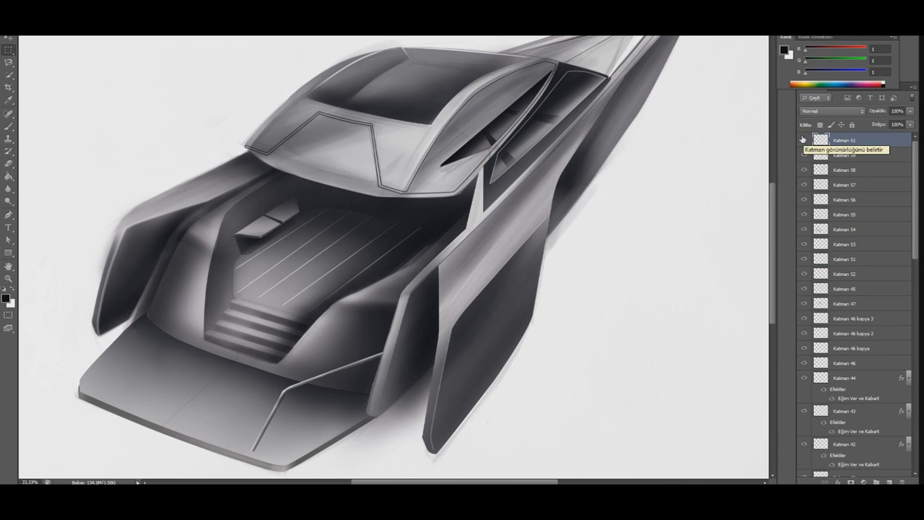
Duplicate the railing layer, flip the copy horizontally and free-transform it onto the left deck.
click(858, 154)
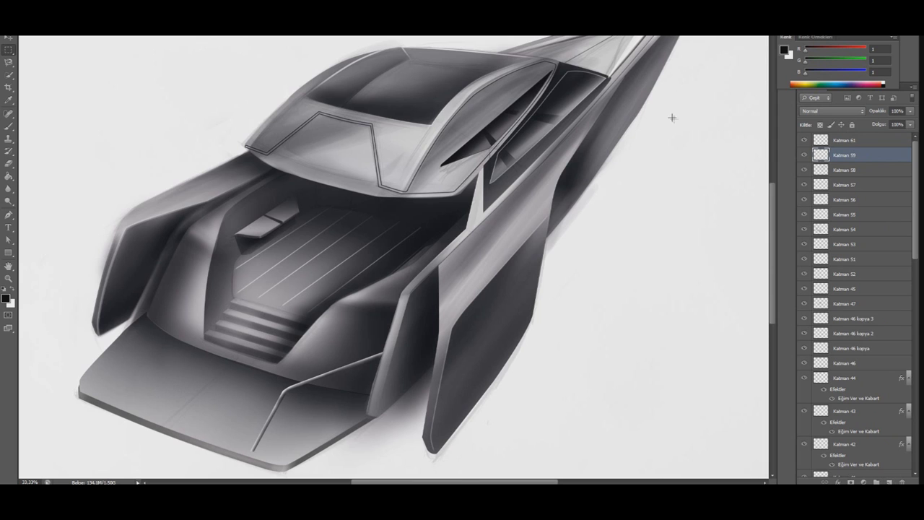
click(848, 140)
drag(242, 377, 108, 320)
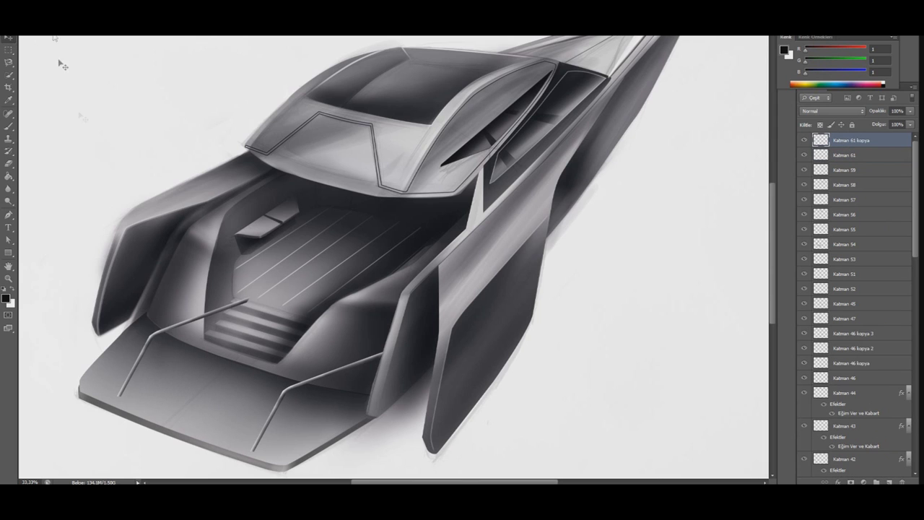
click(49, 33)
click(209, 285)
click(49, 33)
click(87, 171)
drag(178, 243, 217, 325)
mouse_move(86, 318)
mouse_down()
mouse_move(156, 333)
mouse_move(152, 325)
mouse_up()
drag(40, 337, 72, 341)
mouse_move(157, 321)
mouse_down()
mouse_move(167, 333)
mouse_move(217, 325)
mouse_up()
key(Return)
Flip the deck railing copy horizontally again and apply the pending transformation.
click(52, 32)
mouse_move(109, 181)
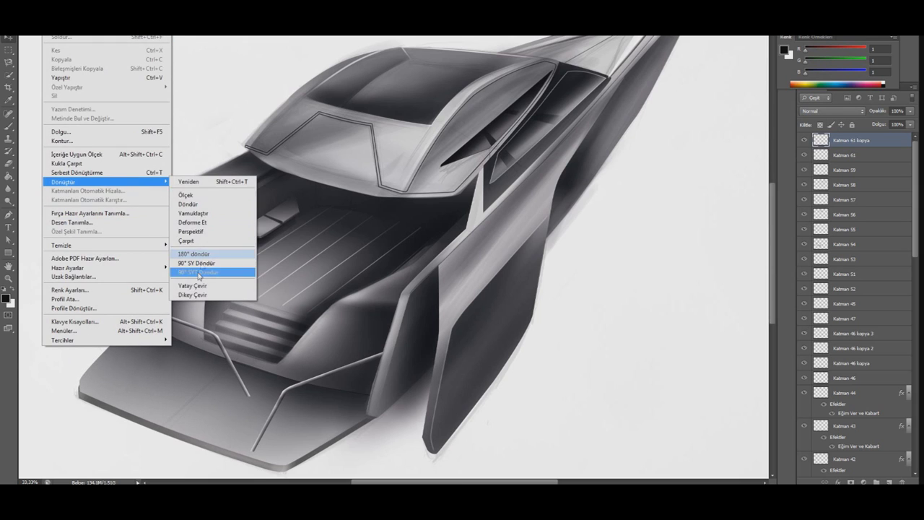
click(210, 286)
click(52, 32)
click(93, 169)
click(9, 47)
click(402, 178)
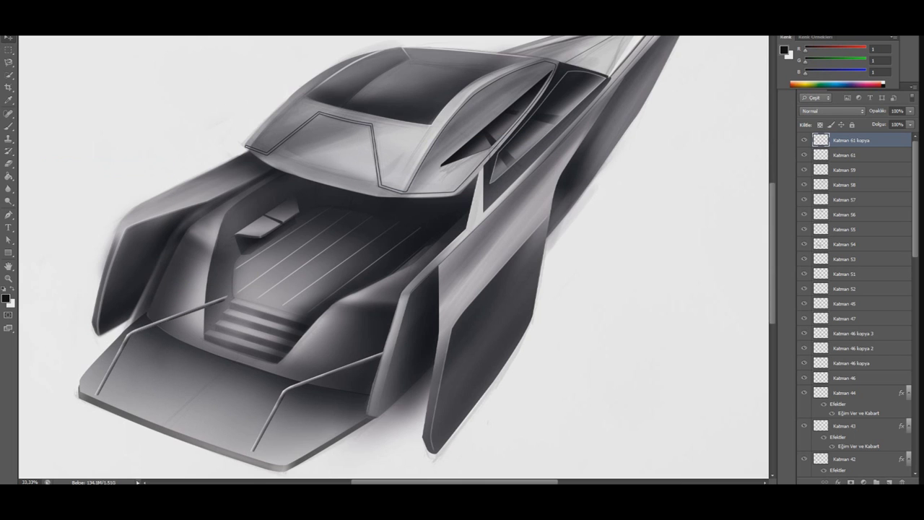
Free-transform the railing copy, rotating and skewing its corners roughly into deck perspective.
click(52, 32)
click(103, 174)
mouse_move(229, 297)
mouse_down()
mouse_move(166, 266)
mouse_move(157, 277)
mouse_up()
drag(227, 394, 190, 379)
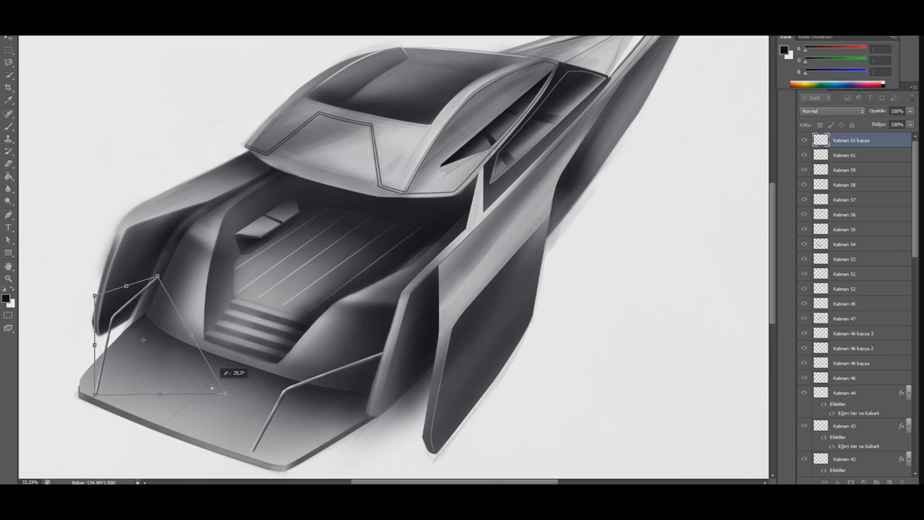
drag(95, 396, 94, 394)
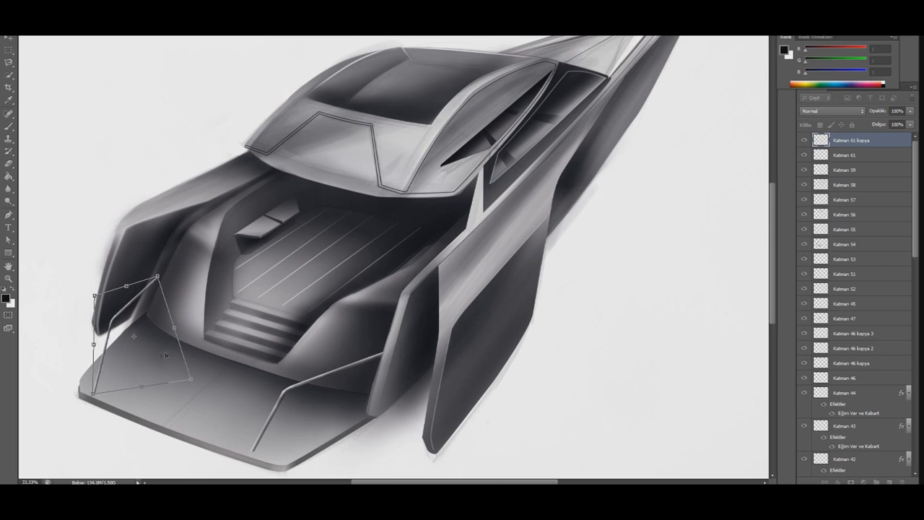
drag(190, 379, 199, 386)
drag(95, 296, 81, 291)
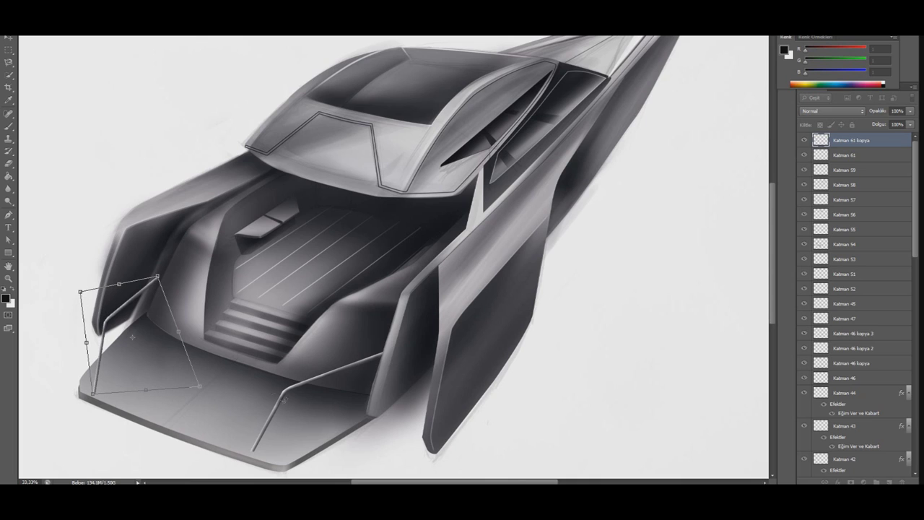
drag(93, 395, 101, 397)
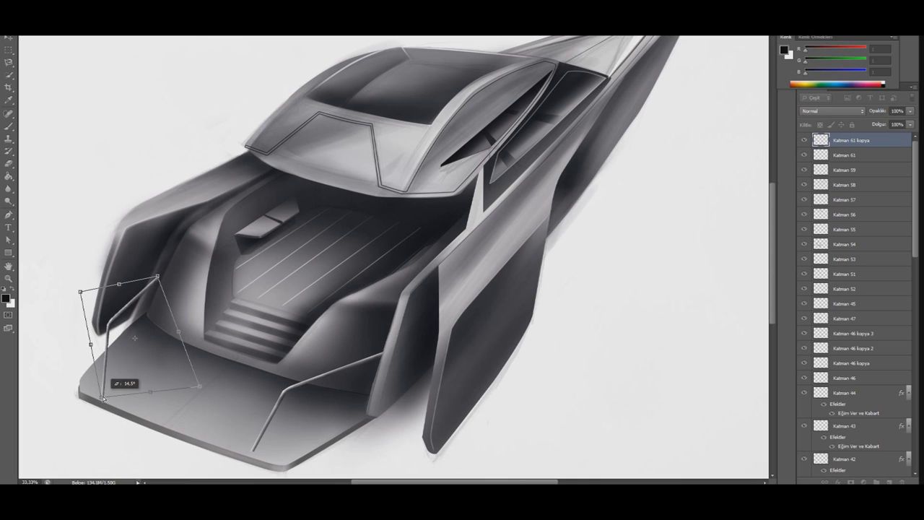
drag(102, 400, 104, 396)
drag(157, 277, 160, 280)
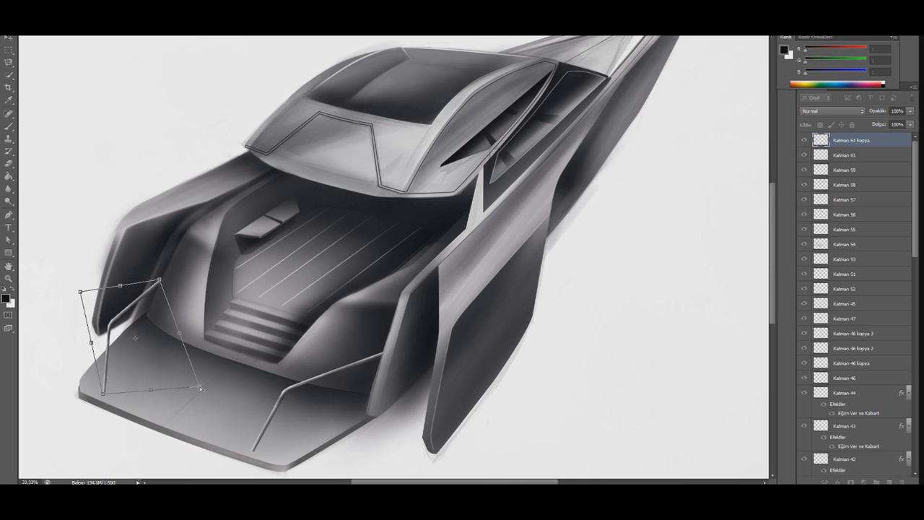
drag(81, 292, 75, 290)
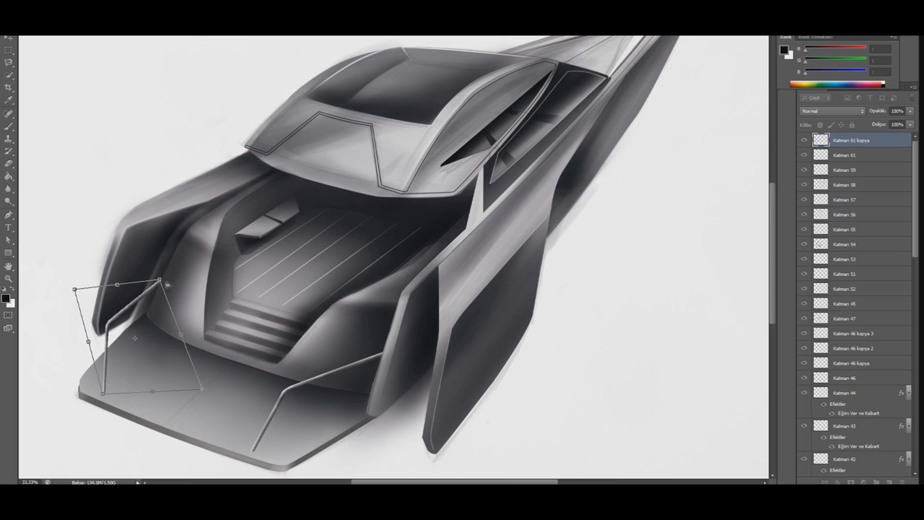
Fine-tune the railing's corners along the aft deck edge and apply the transformation.
drag(161, 279, 163, 278)
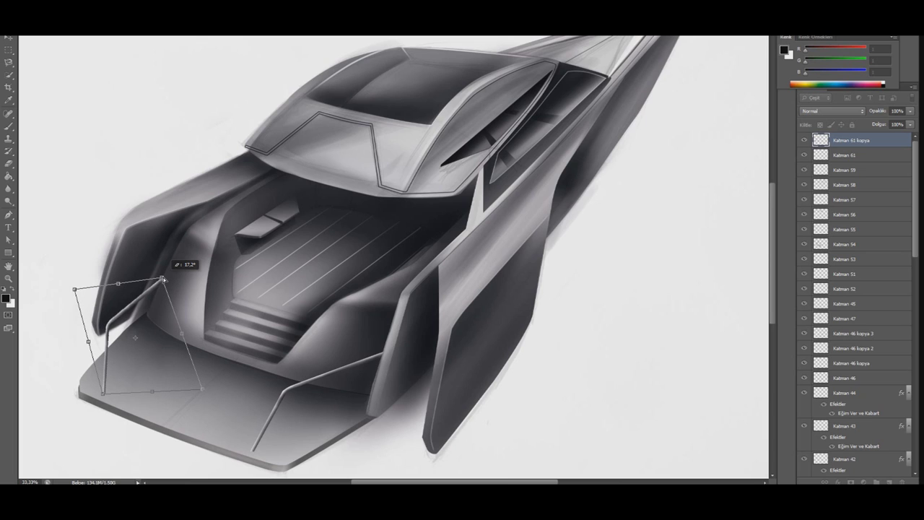
drag(163, 278, 165, 279)
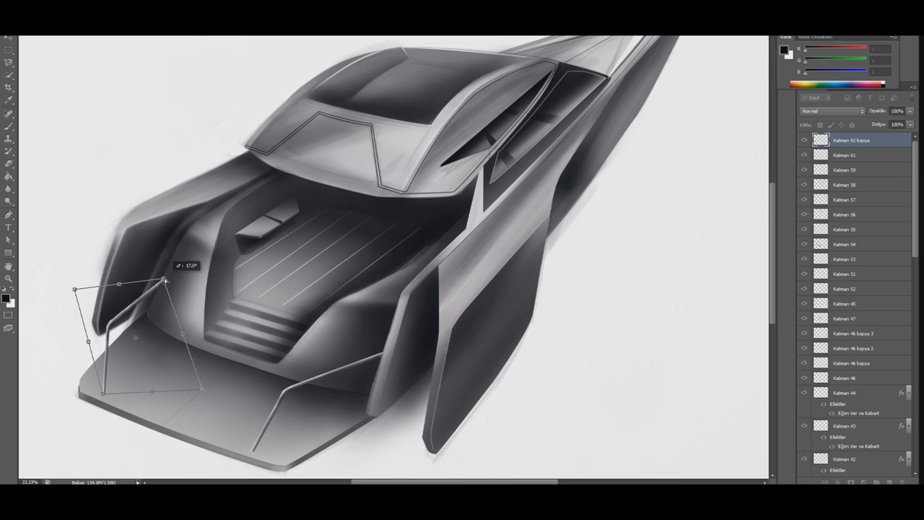
drag(202, 389, 208, 392)
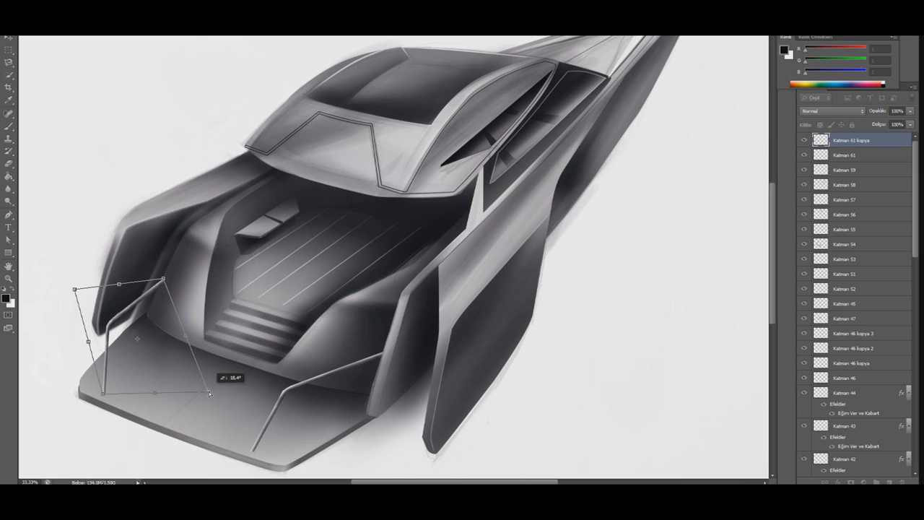
drag(88, 341, 85, 344)
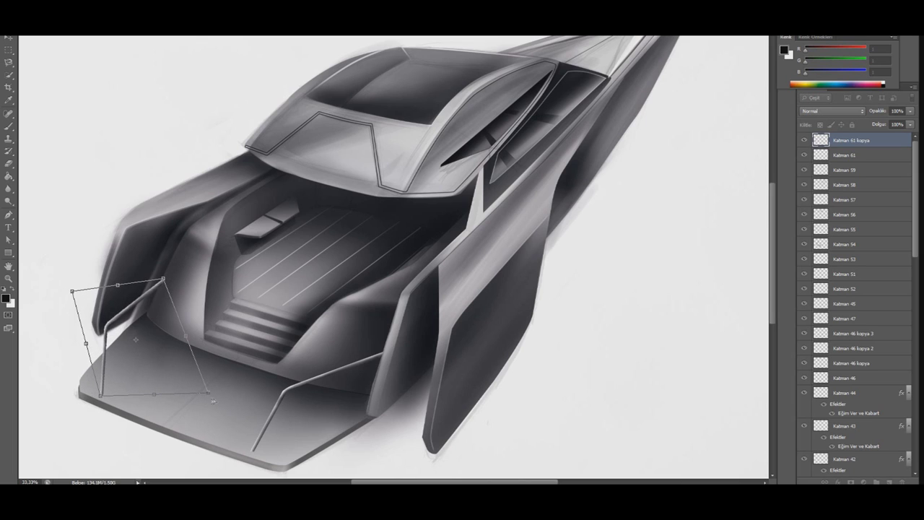
drag(208, 392, 213, 390)
drag(101, 396, 103, 398)
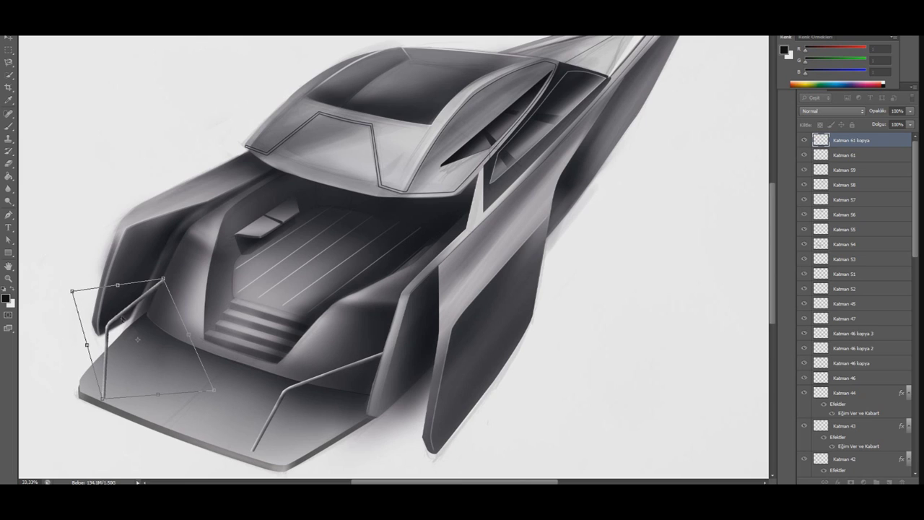
drag(115, 293, 119, 296)
drag(106, 401, 106, 400)
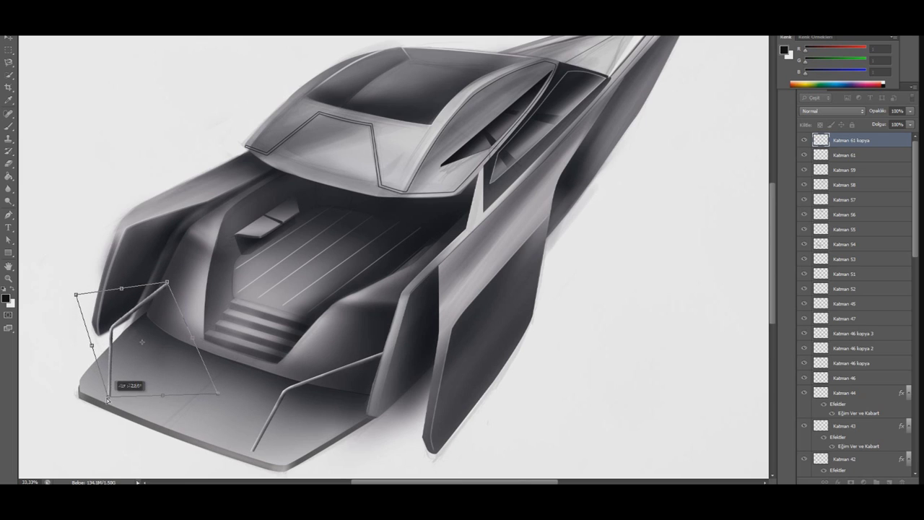
drag(167, 282, 162, 278)
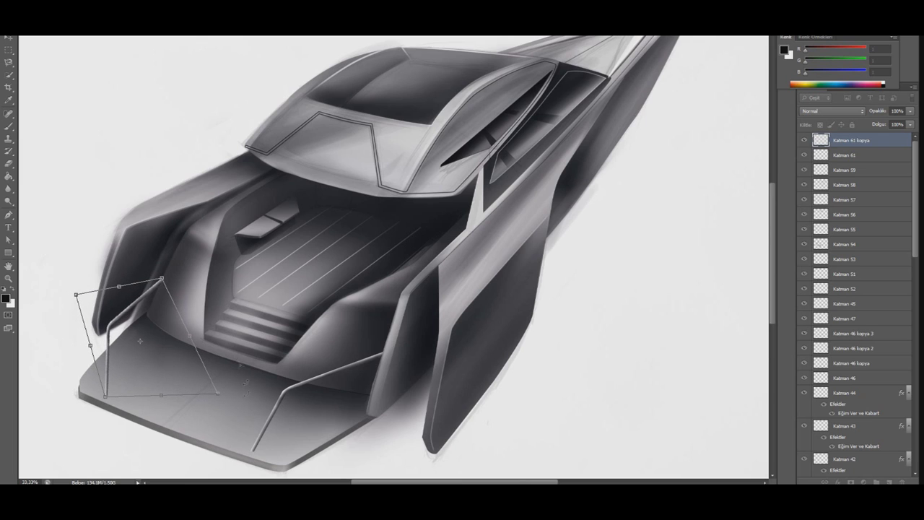
click(8, 40)
click(420, 184)
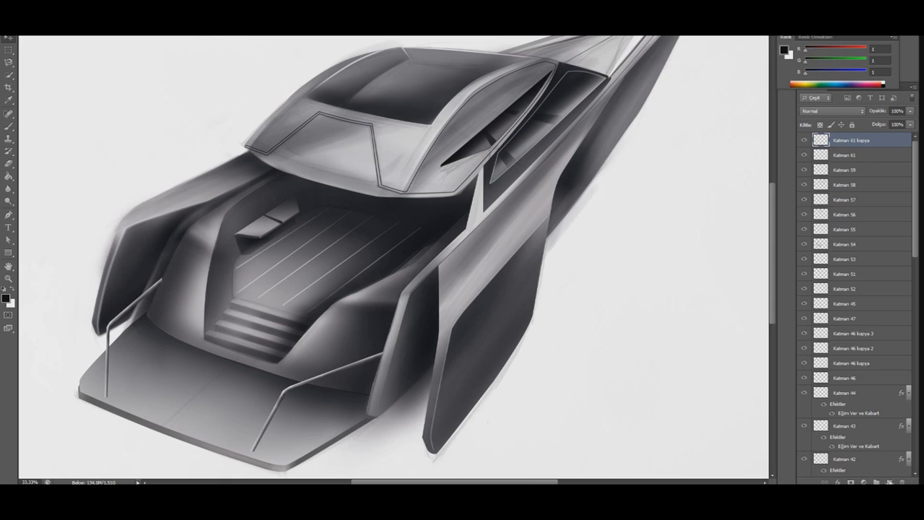
On a new layer, paint a dark stroke over the left railing post.
click(889, 481)
key(b)
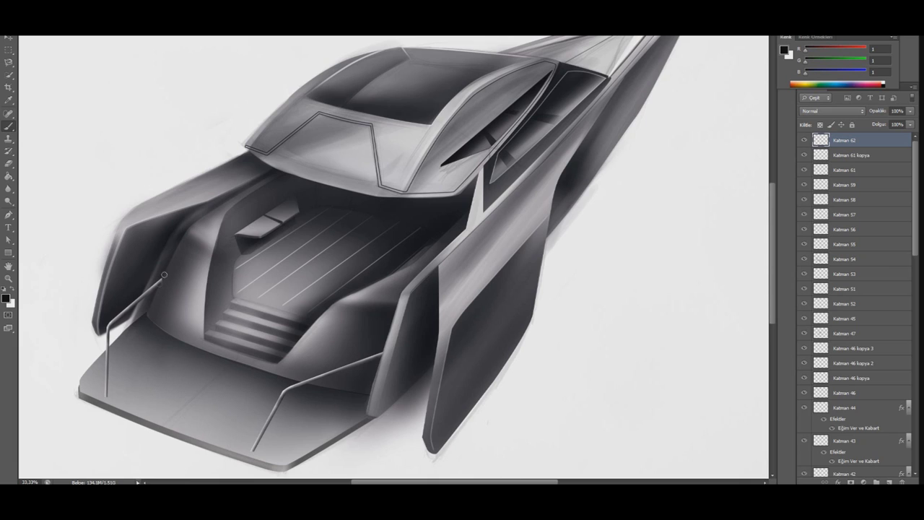
drag(109, 337, 106, 397)
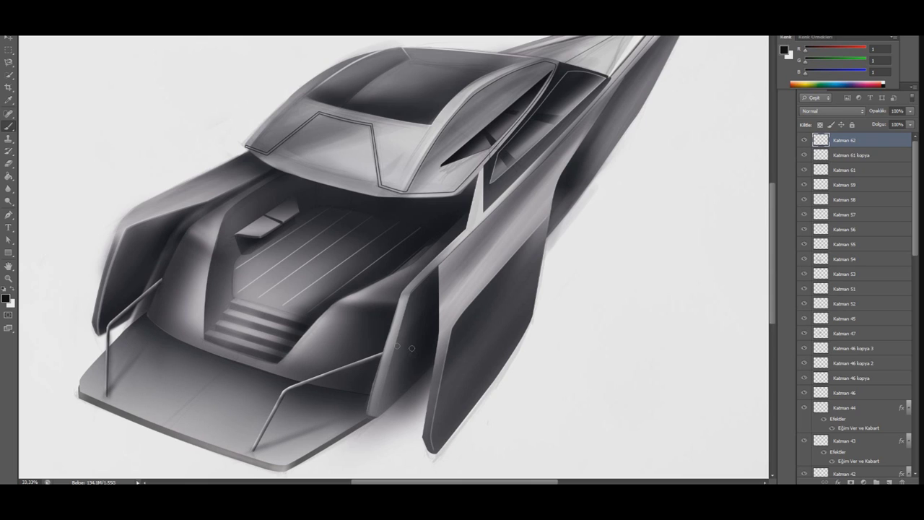
Add another empty layer and start a Pen path on the deck outline.
click(889, 482)
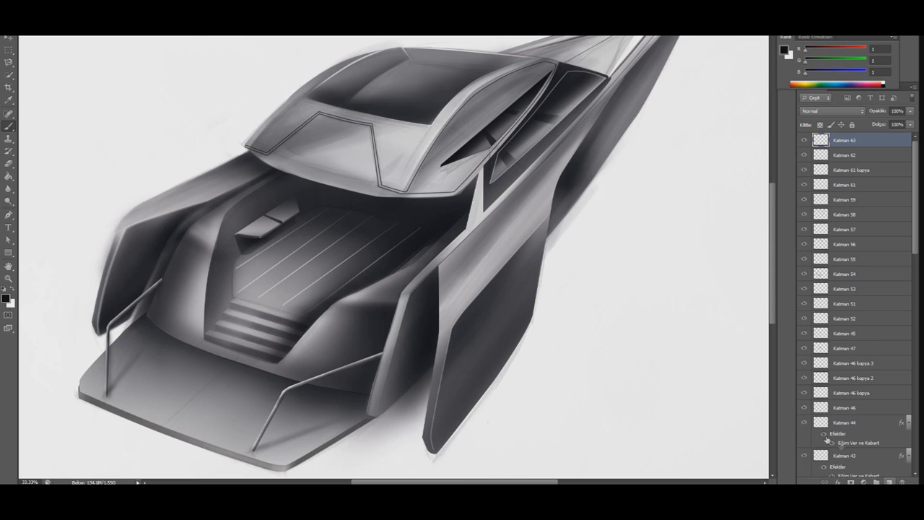
key(p)
click(277, 381)
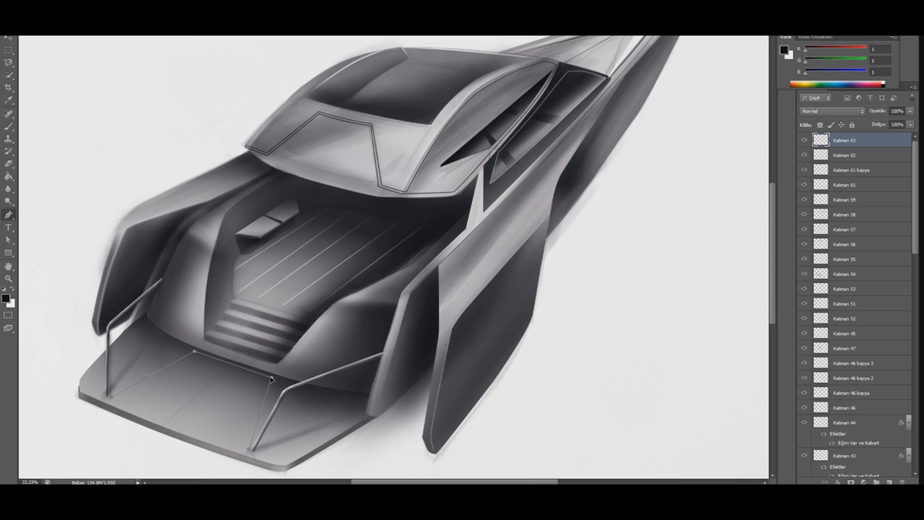
Close the deck outline path, turn it into a selection and fill it with black.
click(113, 399)
click(179, 428)
right_click(230, 250)
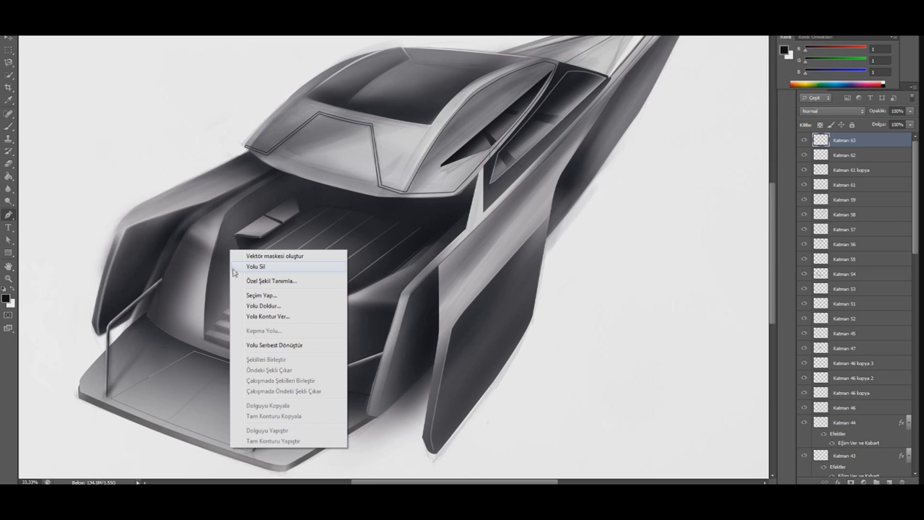
click(262, 294)
click(522, 138)
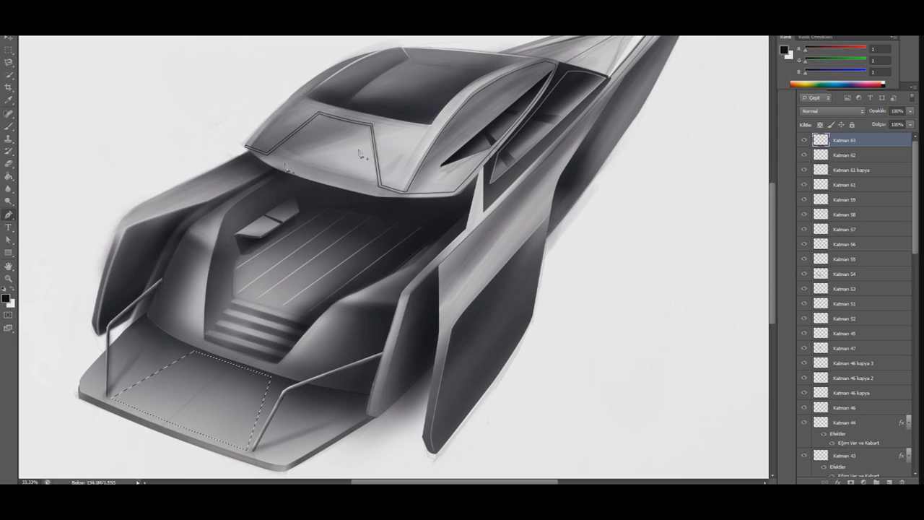
click(8, 126)
click(9, 177)
click(191, 400)
key(ctrl+d)
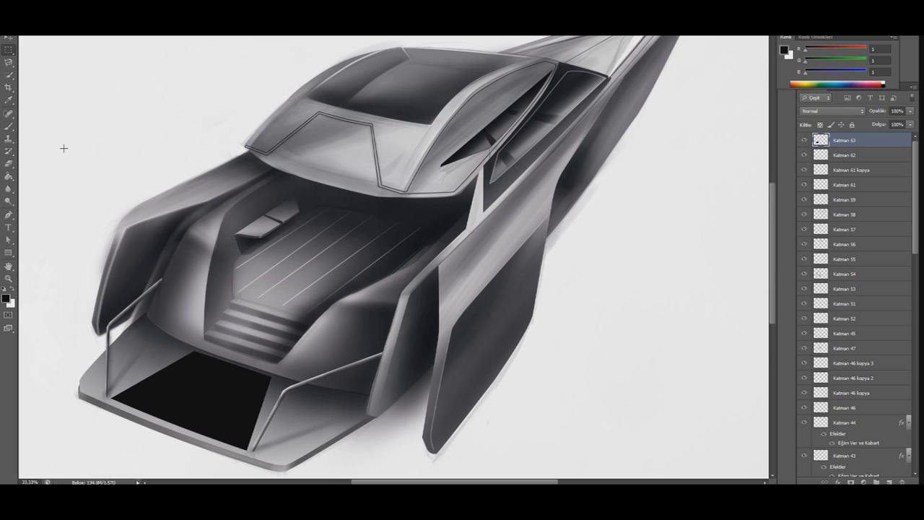
Add a new layer and enlarge the brush, then remove the unused layer with Ctrl+E.
key(ctrl+shift+d)
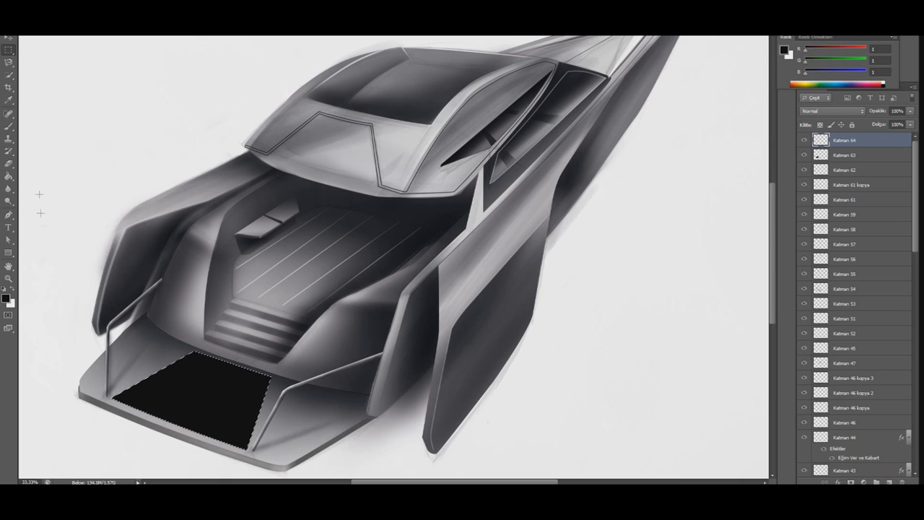
key(b)
right_click(200, 374)
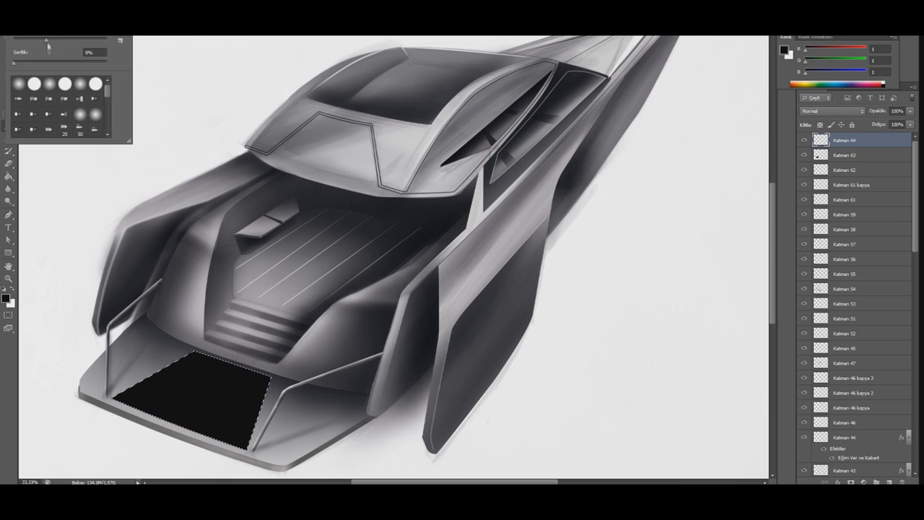
key(bracketright)
key(bracketright)
key(Escape)
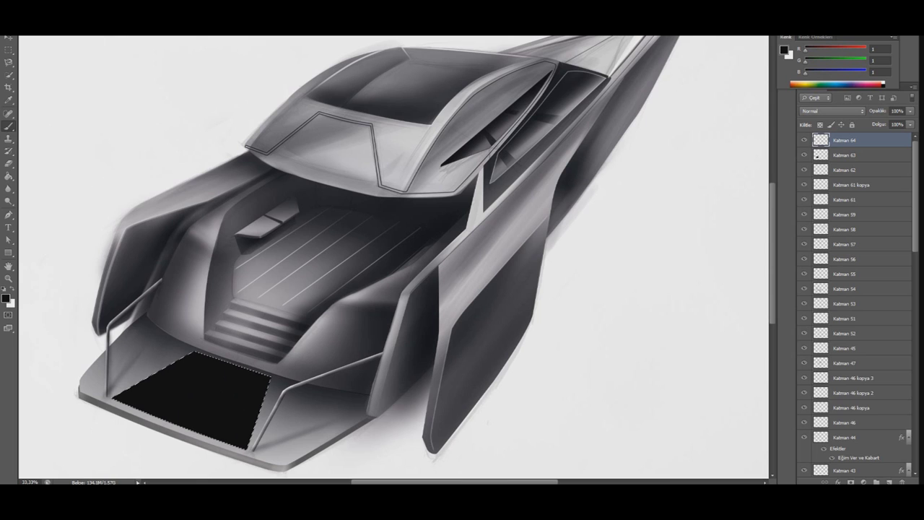
click(8, 49)
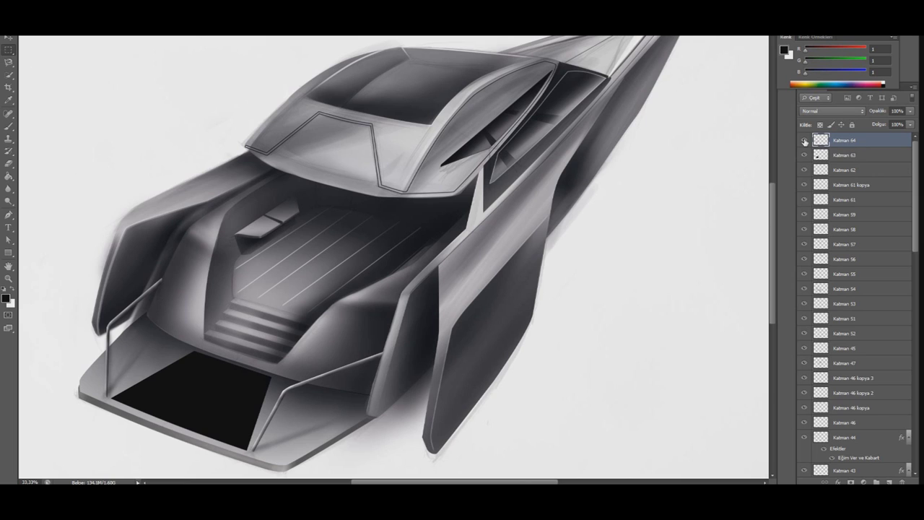
key(ctrl+e)
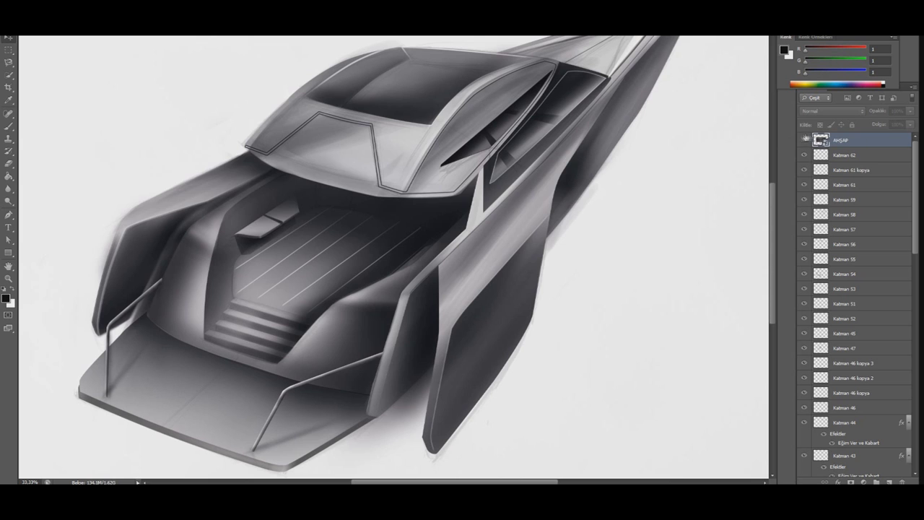
Show the AHŞAP wood texture, then shrink, move and rotate it onto the rear deck.
click(805, 140)
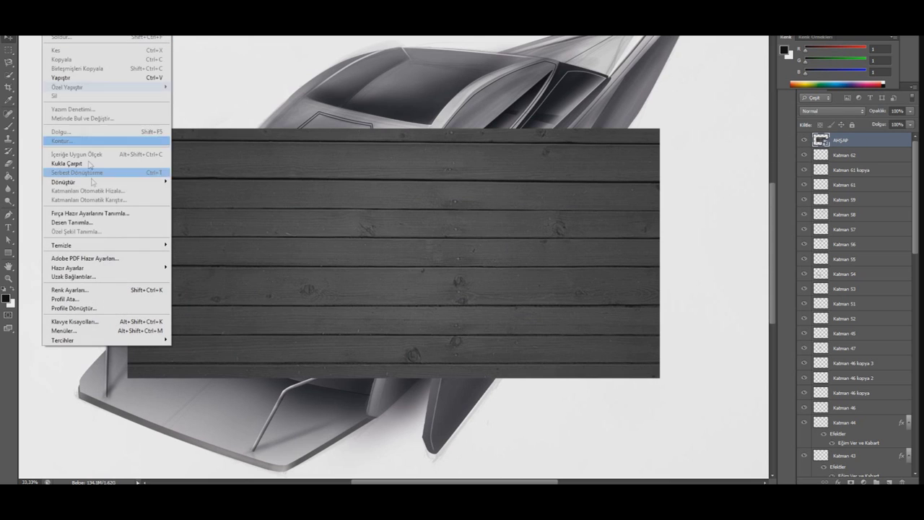
click(101, 182)
drag(659, 129, 309, 294)
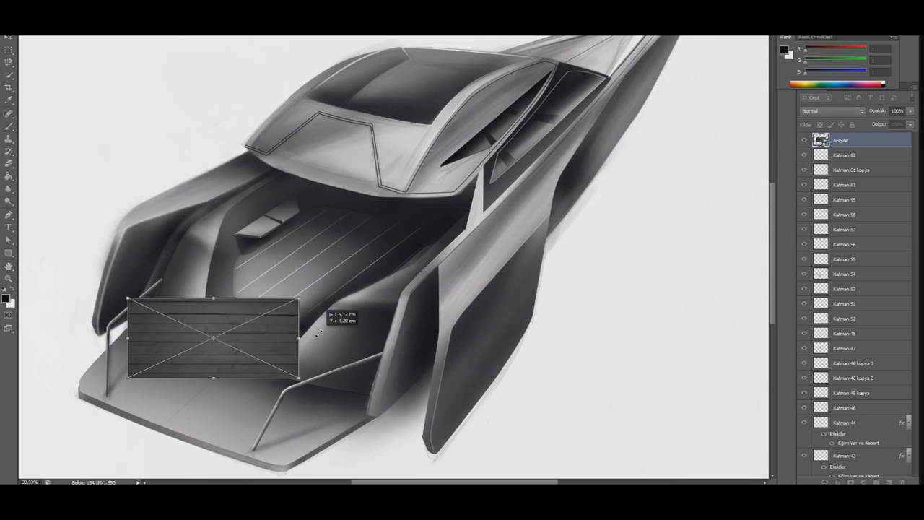
drag(209, 346, 210, 379)
mouse_move(304, 340)
mouse_down()
mouse_move(383, 364)
mouse_move(206, 392)
mouse_up()
drag(275, 433, 248, 440)
mouse_move(144, 434)
mouse_down()
mouse_move(138, 444)
mouse_move(114, 397)
mouse_up()
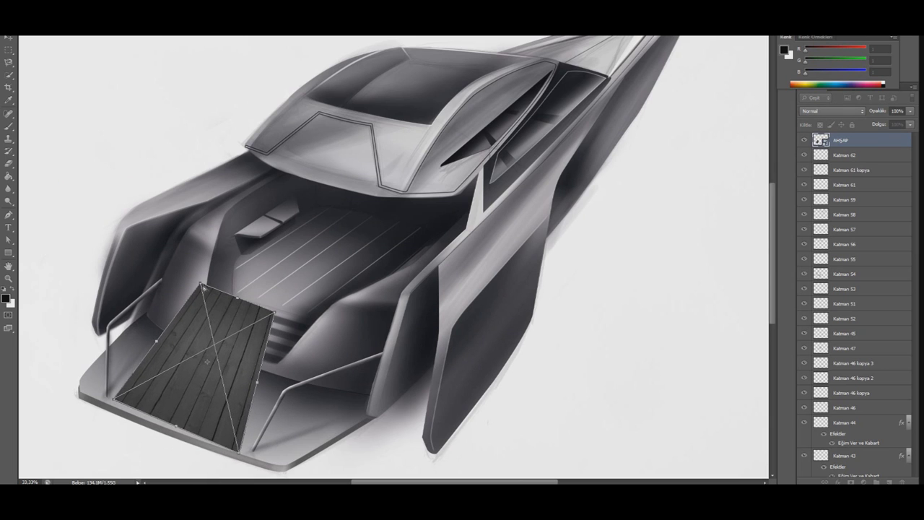
Distort the wood texture's corners so they follow the rear deck's edges in perspective.
drag(200, 284, 174, 346)
drag(274, 312, 291, 385)
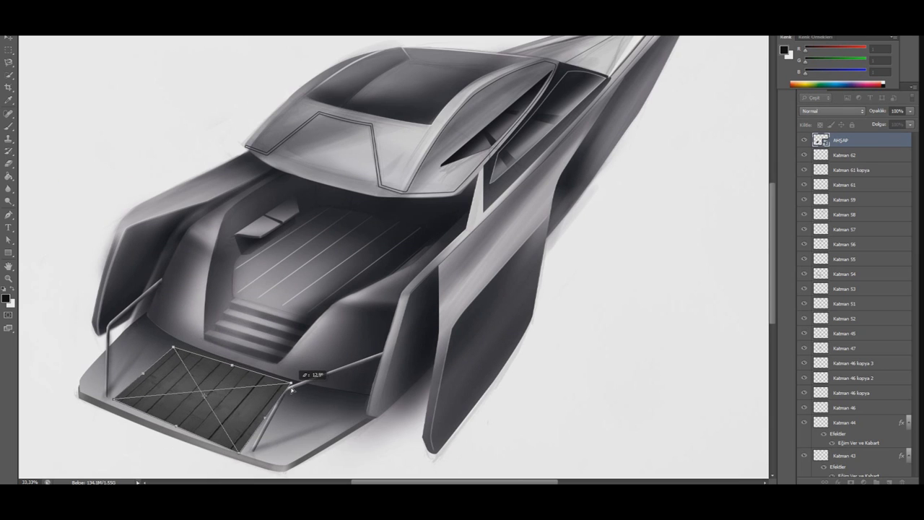
drag(174, 346, 182, 344)
drag(114, 401, 107, 399)
drag(291, 384, 306, 383)
drag(182, 345, 179, 346)
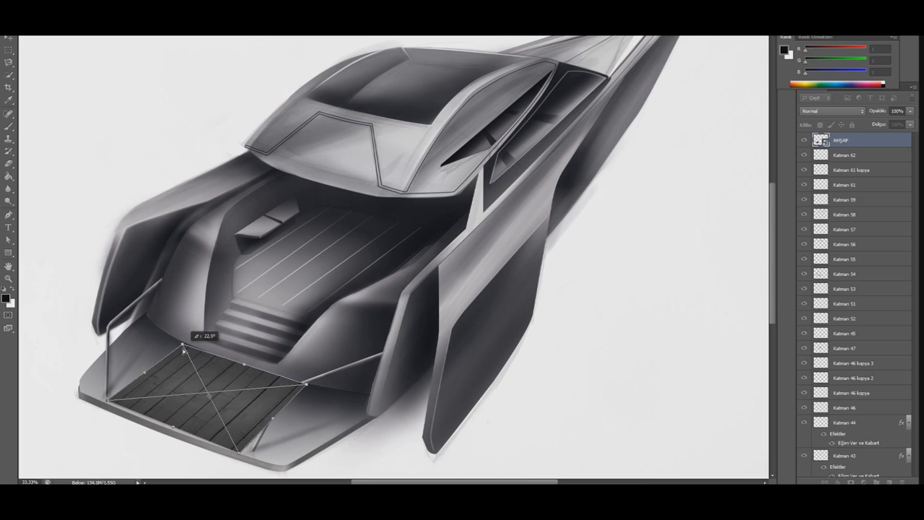
drag(306, 383, 263, 374)
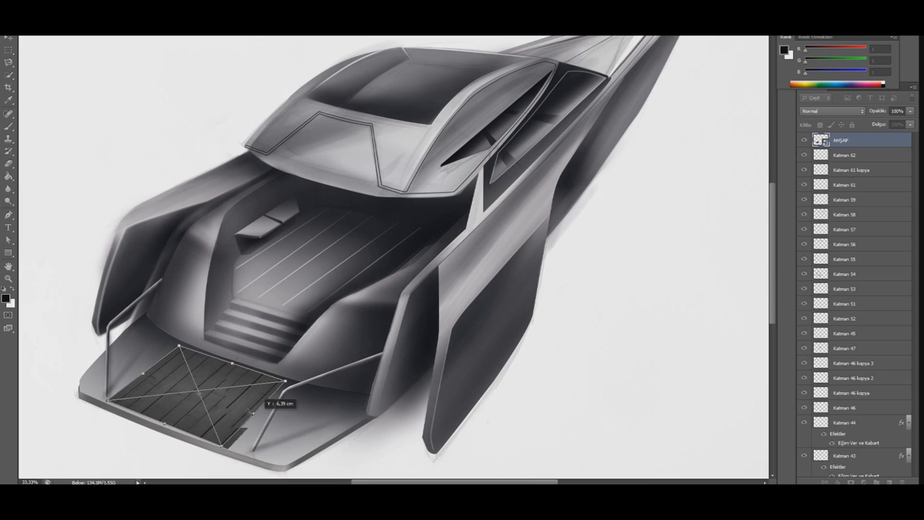
Fine-tune the texture's corners against the deck edges and apply the transformation.
drag(240, 451, 196, 435)
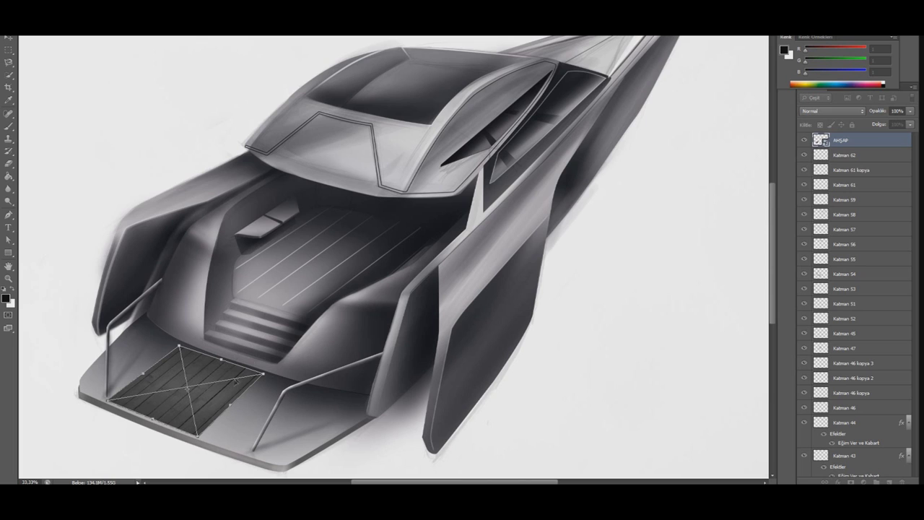
drag(264, 374, 269, 377)
drag(179, 347, 180, 345)
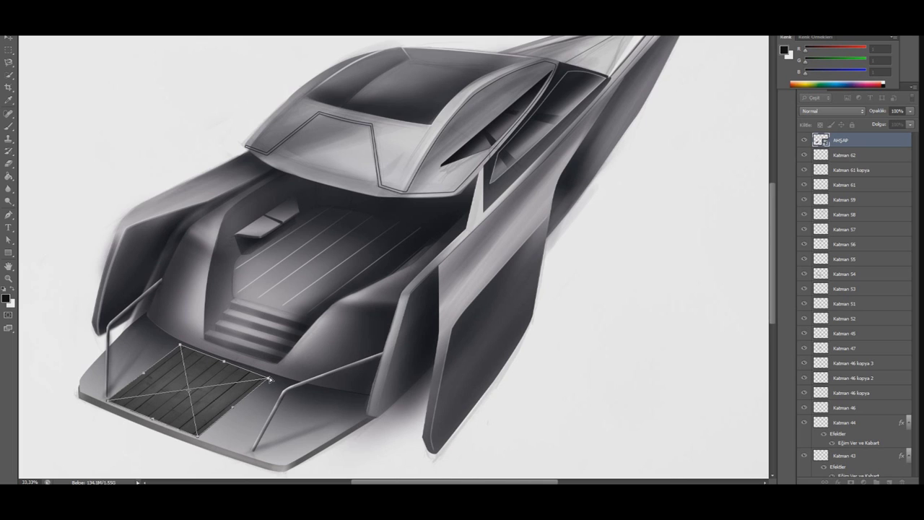
drag(269, 378, 267, 374)
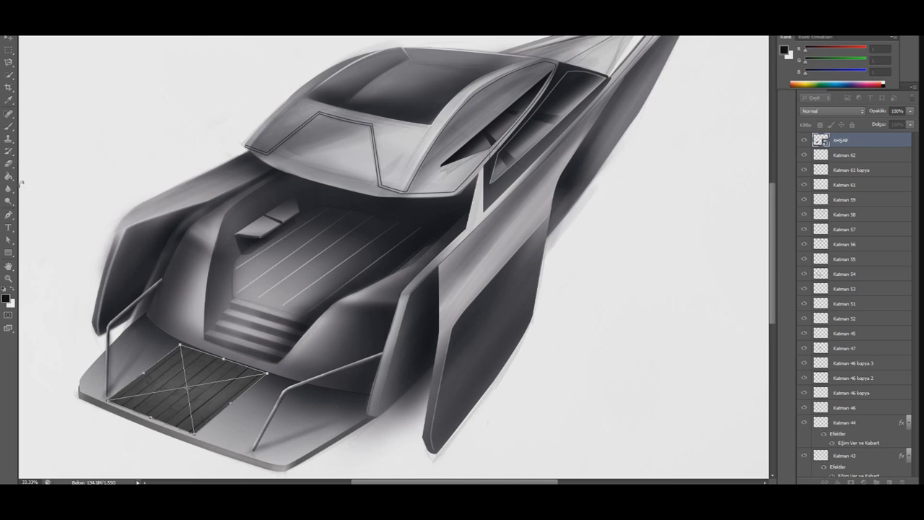
click(8, 49)
click(400, 179)
drag(198, 417, 285, 453)
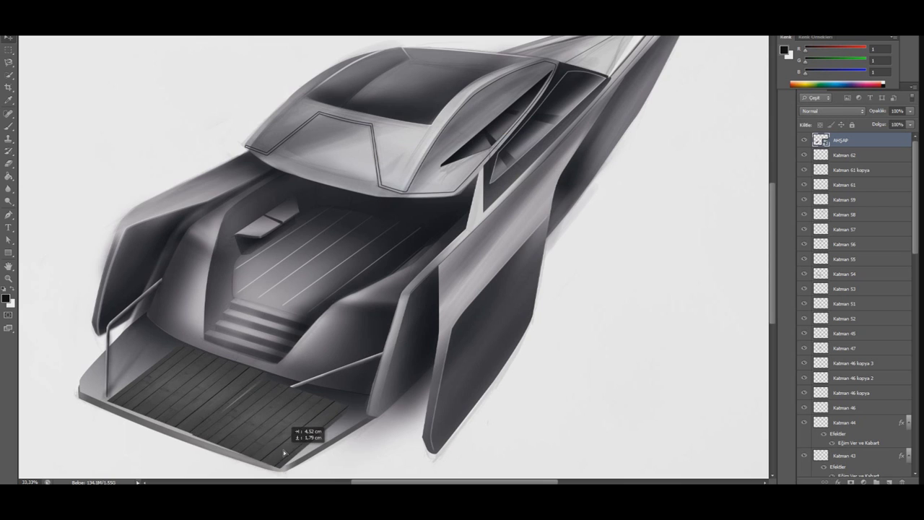
Duplicate the AHŞAP wood layer and flip the copy horizontally.
key(ctrl+j)
click(45, 29)
click(194, 287)
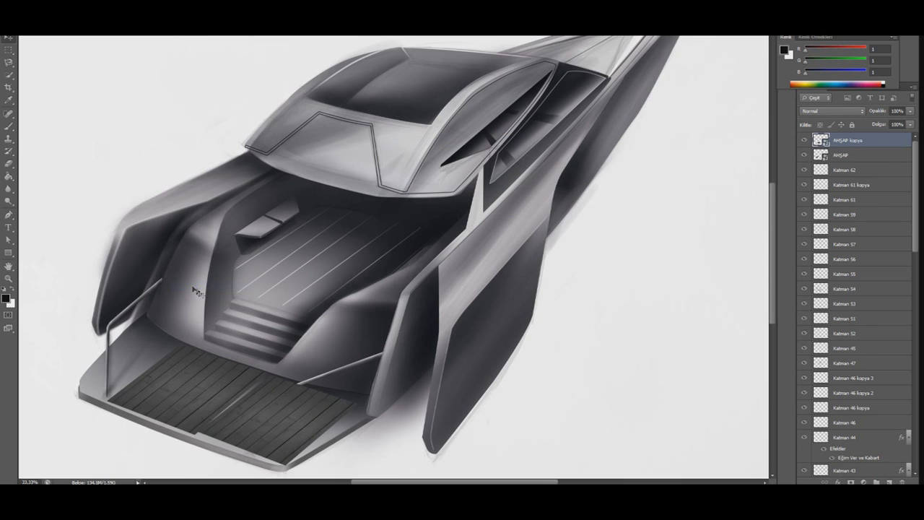
Free-transform the flipped planks onto the deck's right side, meeting the first piece.
click(45, 29)
click(79, 173)
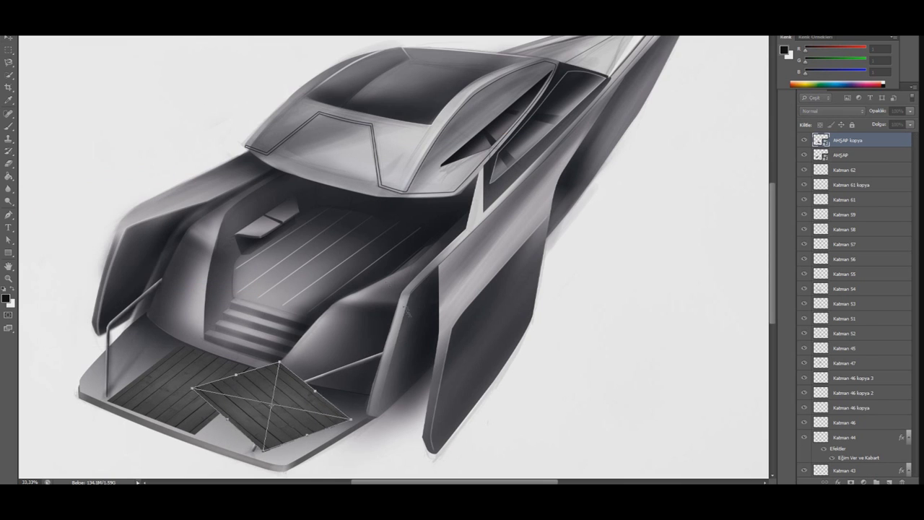
drag(280, 361, 262, 371)
drag(194, 434, 180, 430)
drag(262, 372, 350, 396)
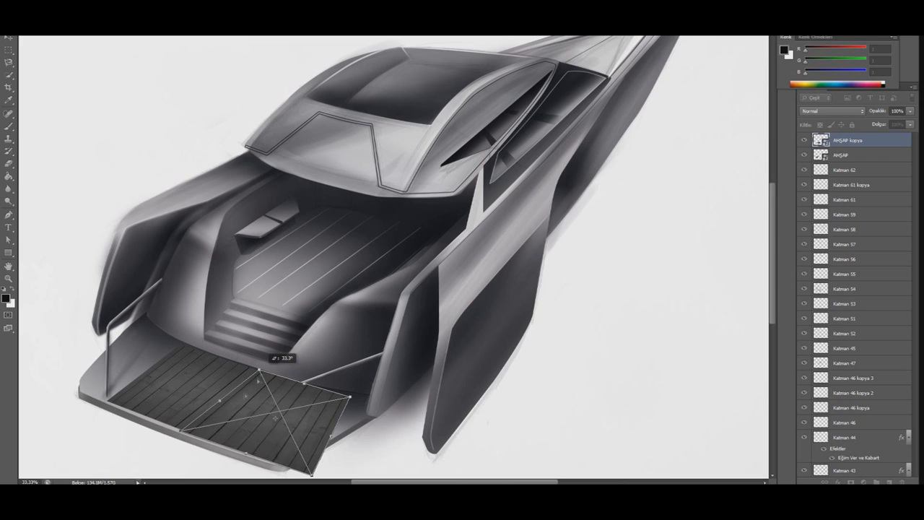
drag(349, 396, 372, 406)
drag(247, 450, 330, 435)
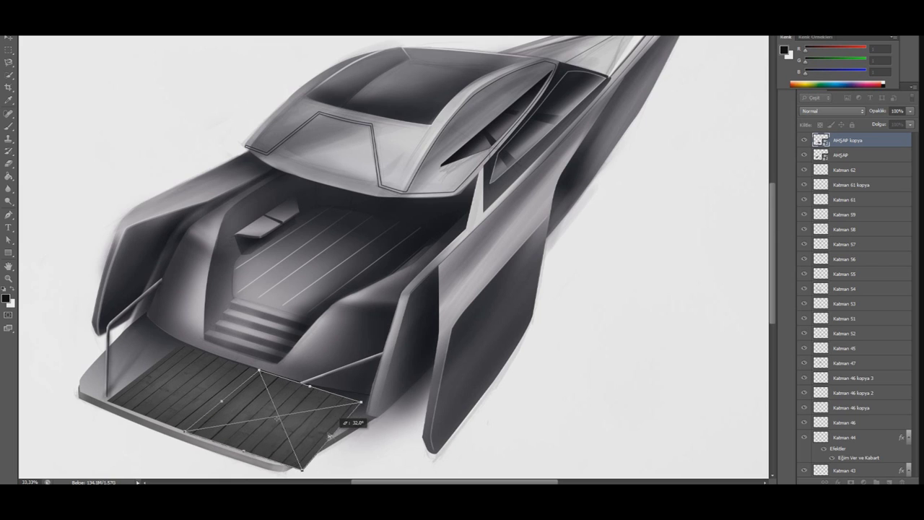
drag(329, 435, 361, 399)
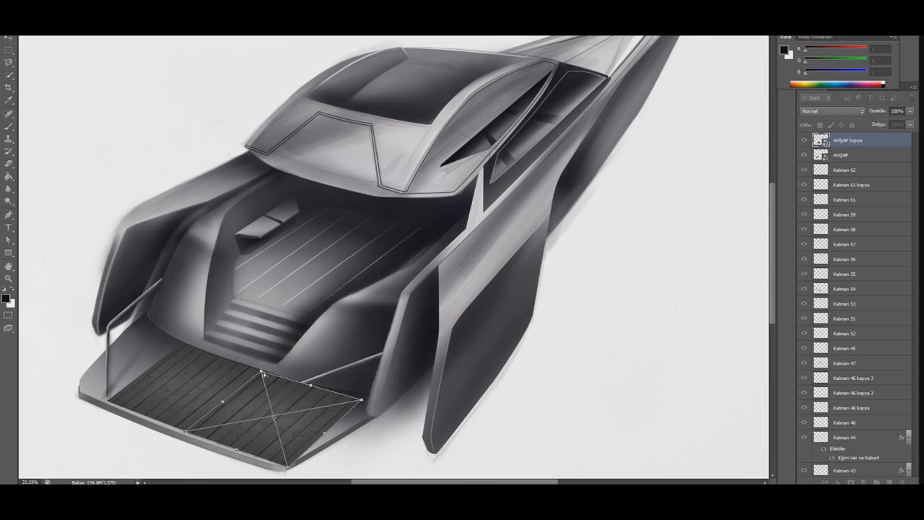
drag(222, 401, 220, 400)
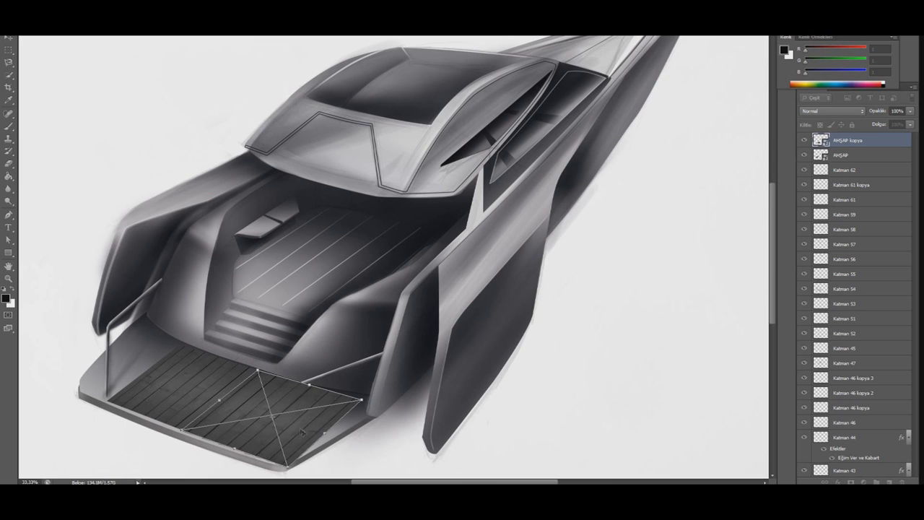
drag(320, 432, 322, 431)
Apply the transformation and merge both wood layers into one AHŞAP kopya layer.
click(8, 38)
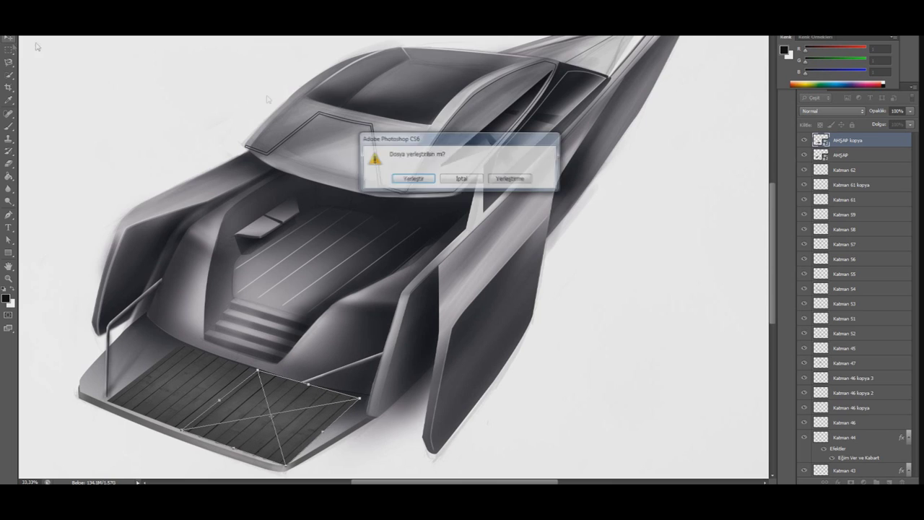
key(Return)
right_click(850, 174)
click(762, 377)
key(p)
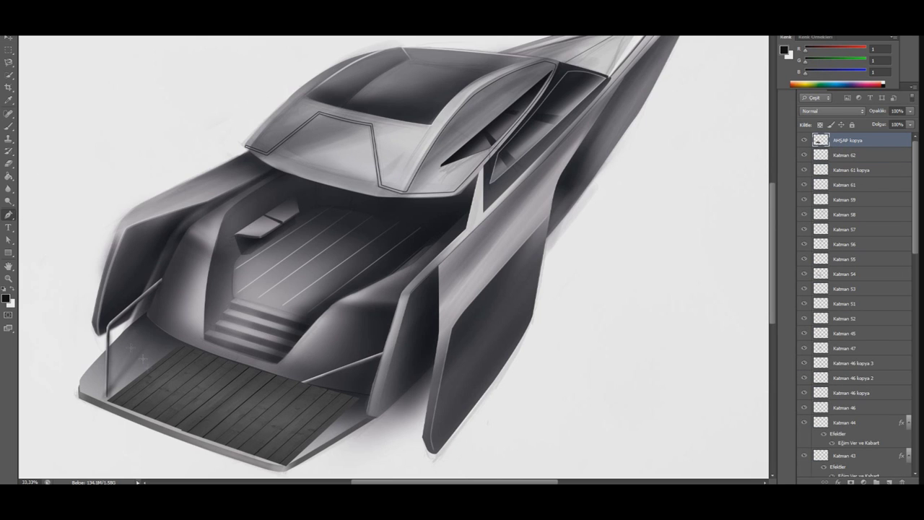
Trace the swim platform outline with a Pen path, lowering wood opacity to see it.
click(108, 400)
click(266, 373)
click(195, 351)
drag(912, 110, 898, 121)
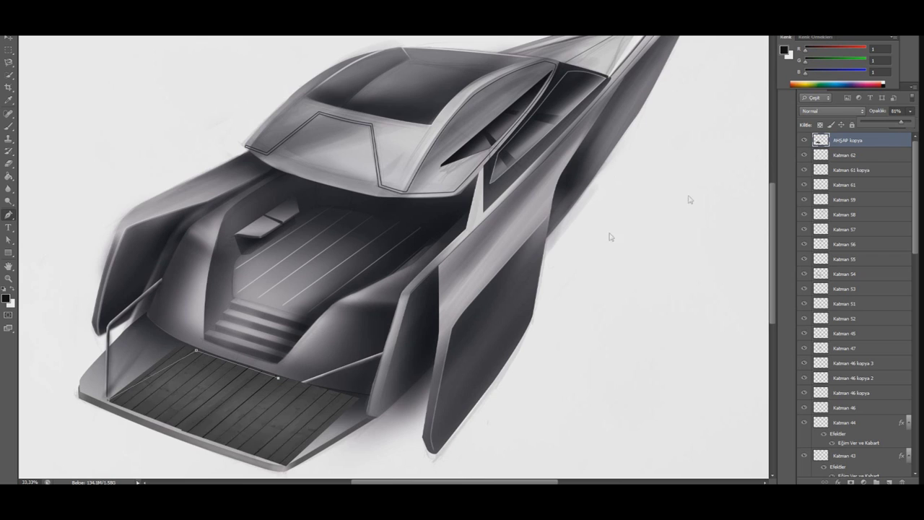
click(252, 452)
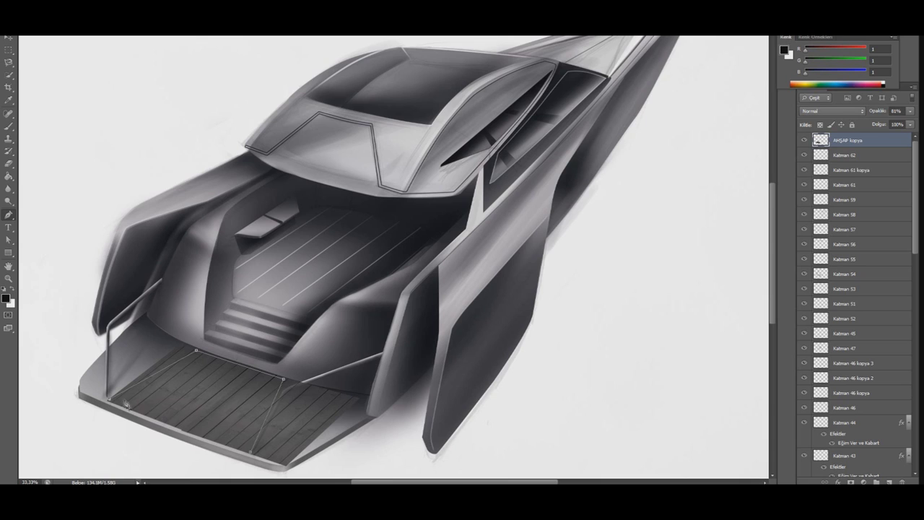
click(182, 427)
click(240, 367)
click(111, 403)
Turn the path into a selection, hide AHŞAP kopya, and copy the deck planks to Katman 63.
right_click(187, 318)
click(224, 176)
click(522, 141)
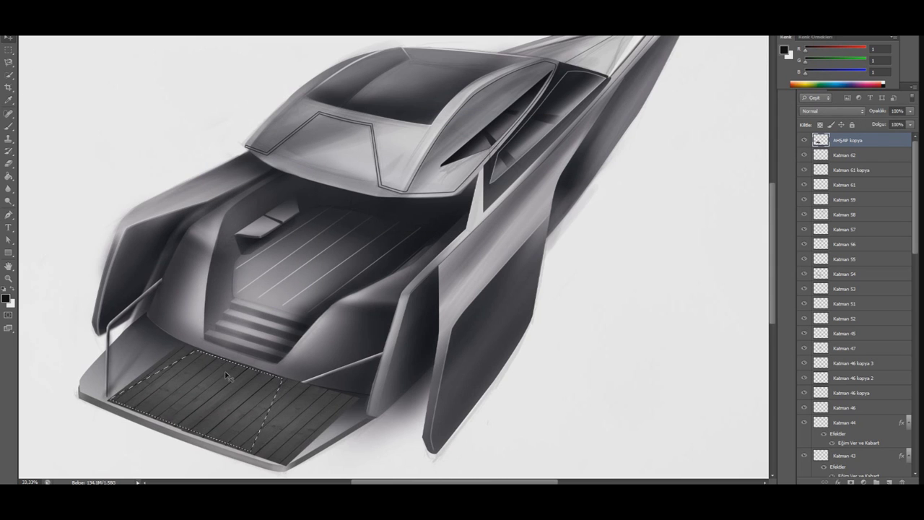
click(804, 140)
key(ctrl+j)
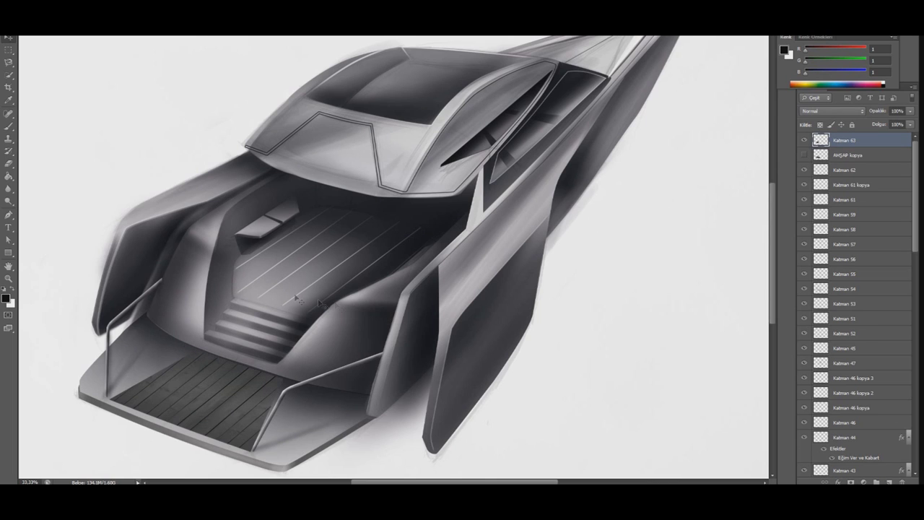
drag(233, 433, 218, 417)
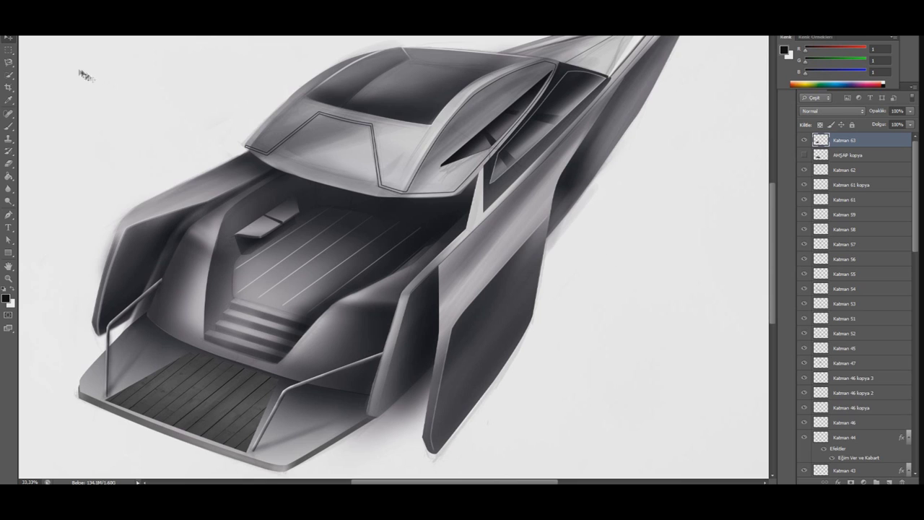
click(838, 482)
Give the Katman 63 deck planks an Outer Bevel with increased depth and size.
click(859, 317)
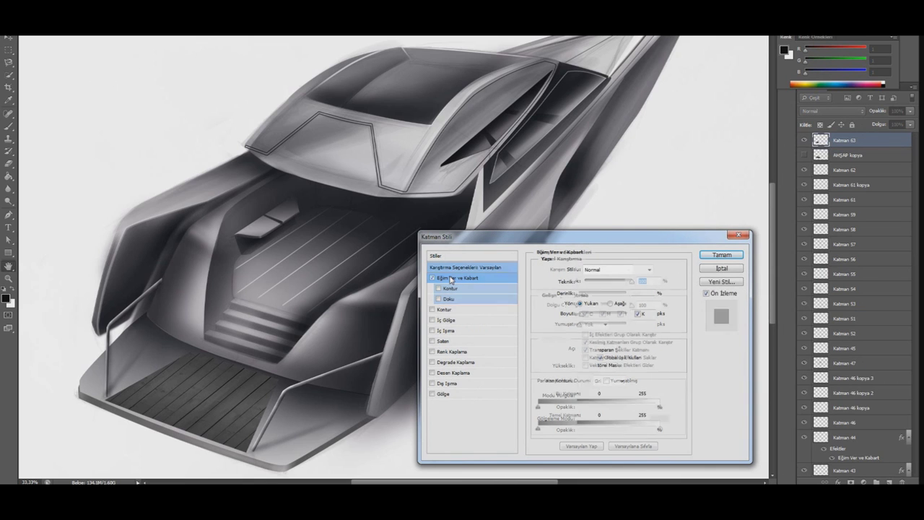
click(589, 366)
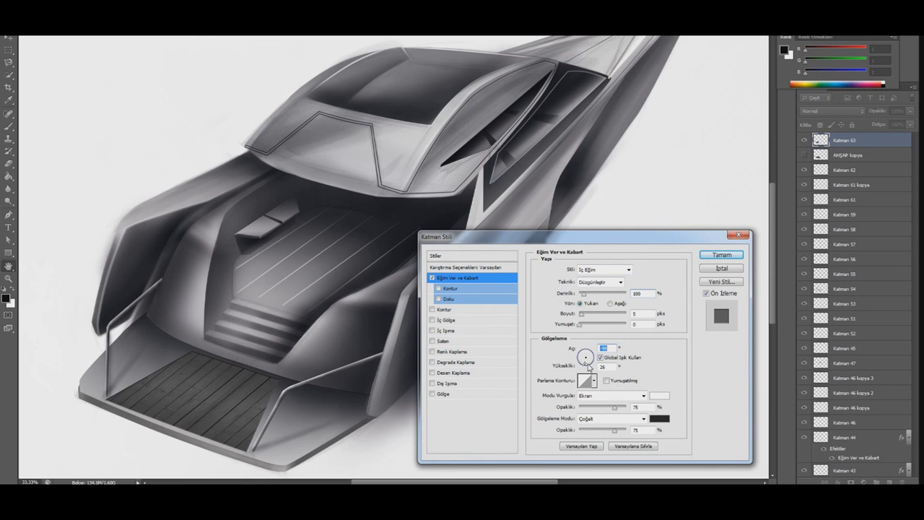
drag(585, 294, 587, 313)
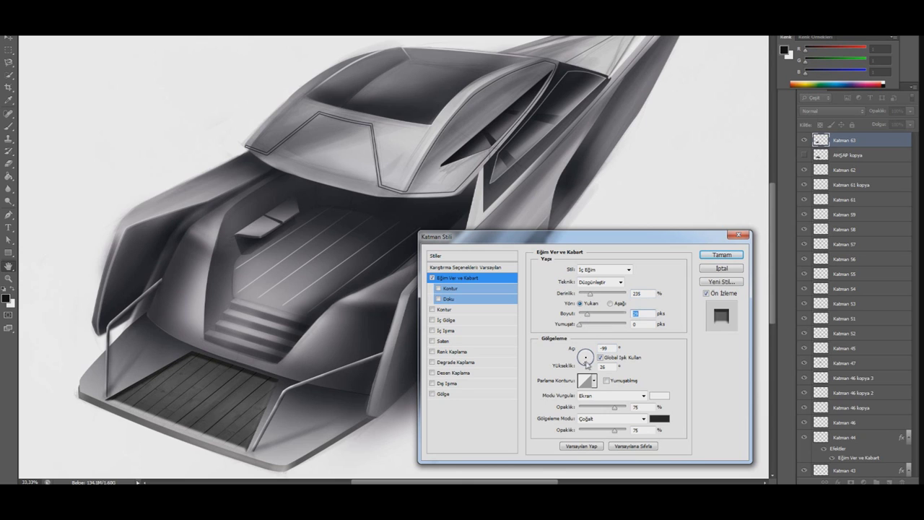
mouse_move(591, 364)
mouse_down()
mouse_move(583, 355)
mouse_move(588, 361)
mouse_up()
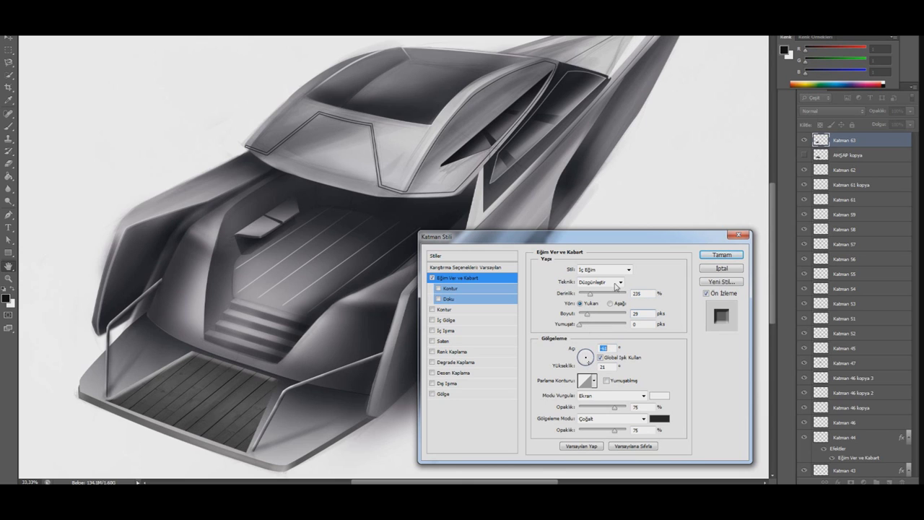
click(603, 269)
click(599, 280)
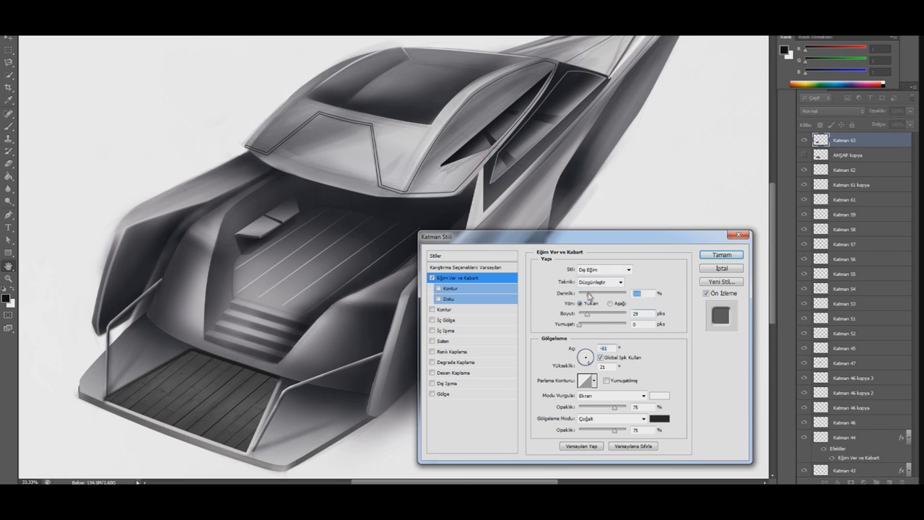
click(643, 294)
text(1)
key(Return)
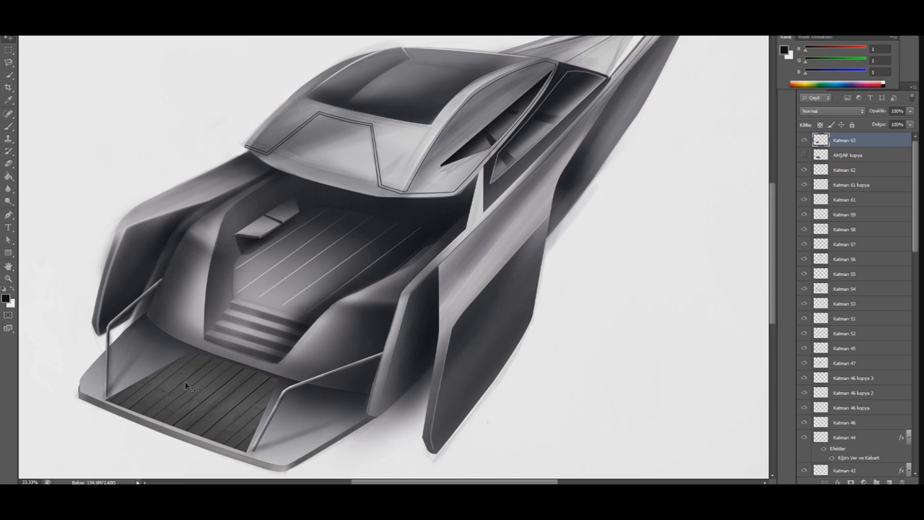
Duplicate the deck layer and give the copy a near-black Color Overlay.
key(ctrl+j)
right_click(852, 140)
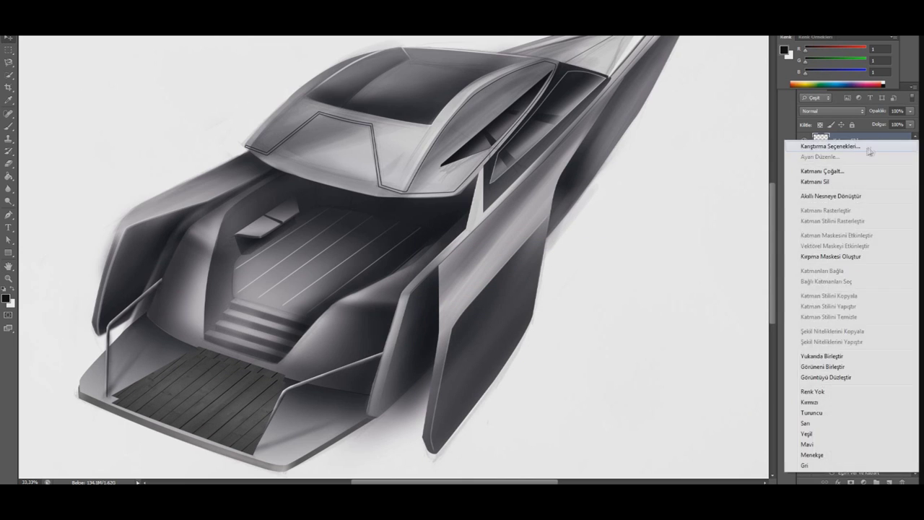
click(823, 145)
click(449, 352)
click(656, 269)
click(289, 458)
click(546, 343)
click(723, 254)
Move the original planks above the dark copy and nudge them to reveal a dark edge.
double_click(866, 173)
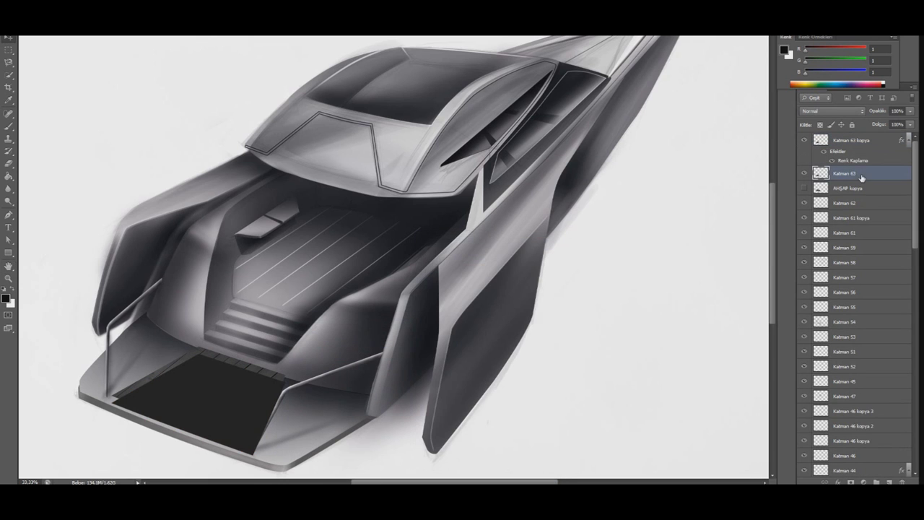
click(720, 270)
drag(844, 173, 840, 144)
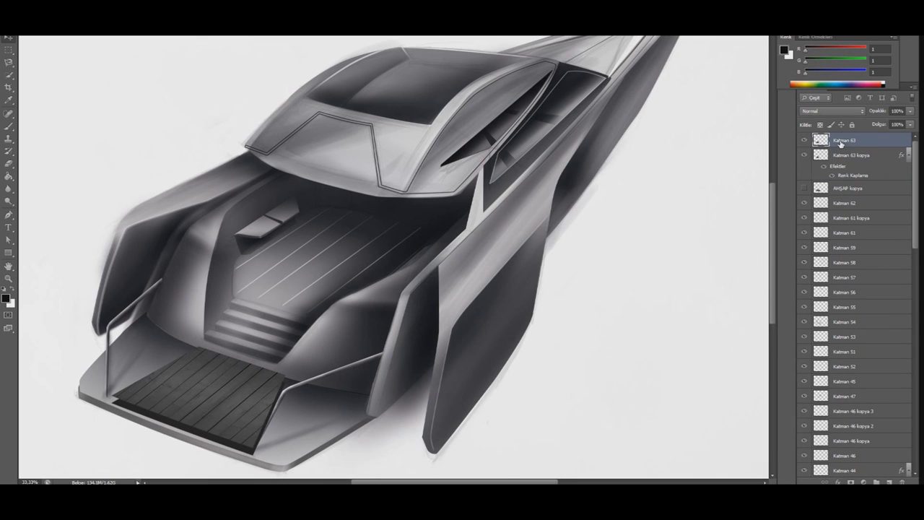
mouse_move(163, 426)
mouse_down()
mouse_move(190, 404)
mouse_move(160, 426)
mouse_up()
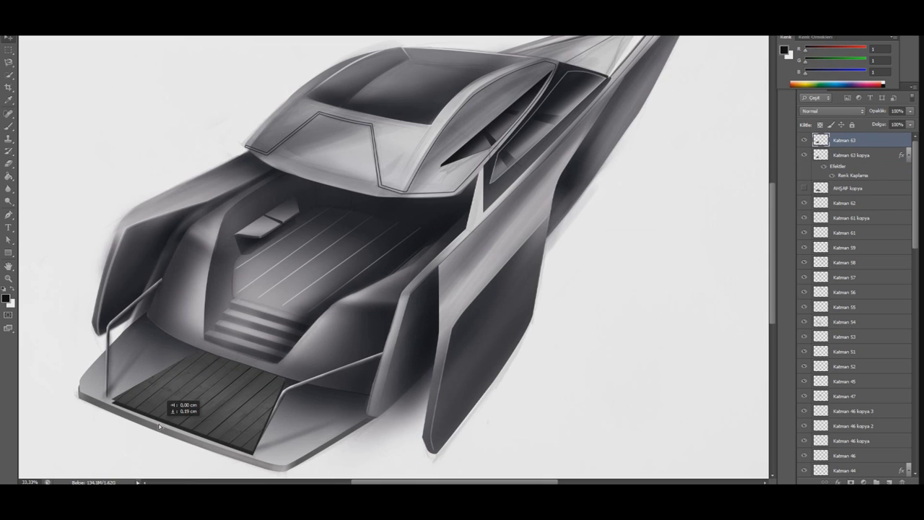
drag(160, 427, 160, 426)
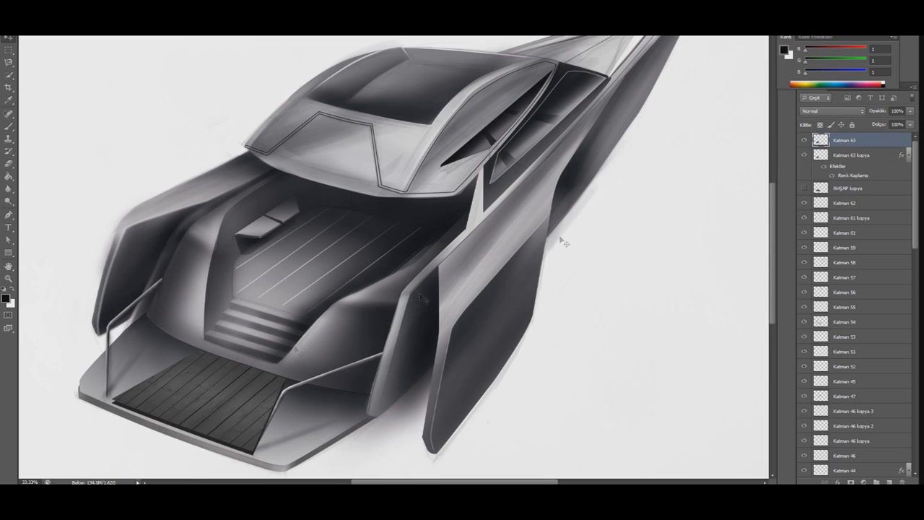
click(850, 159)
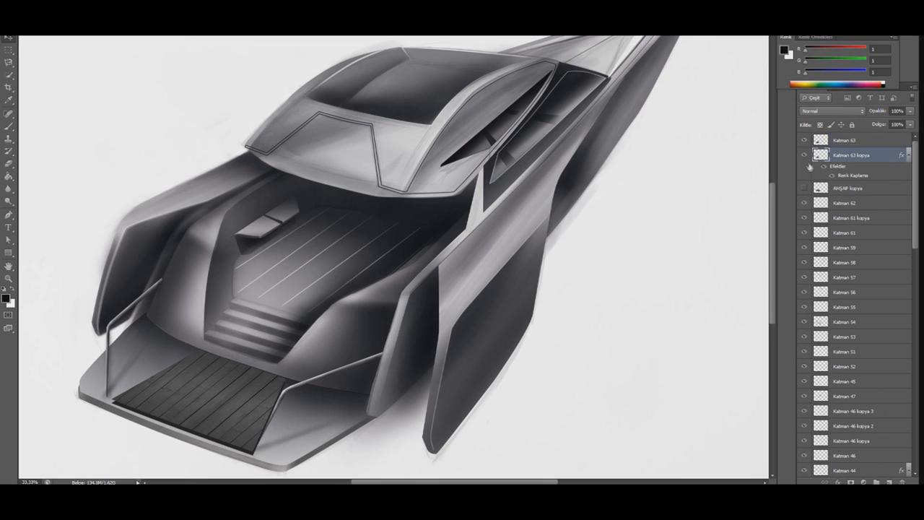
Add a new layer above the dark copy and set up brush and eraser for deck highlights.
click(893, 481)
scroll(161, 309, up, 2)
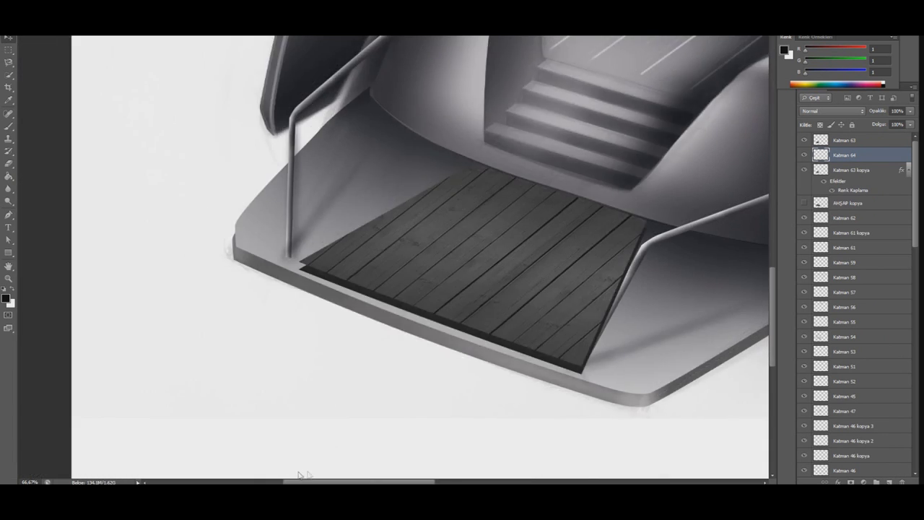
drag(73, 325, 299, 392)
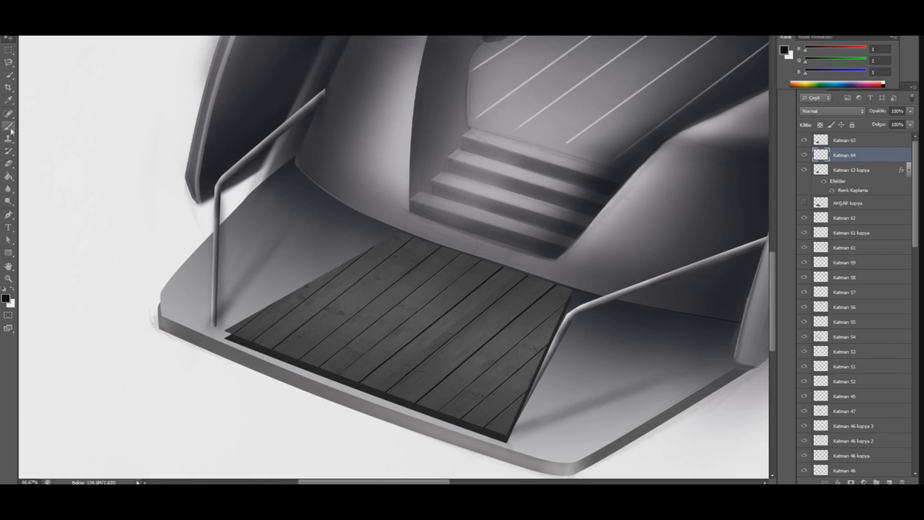
right_click(68, 82)
key(Return)
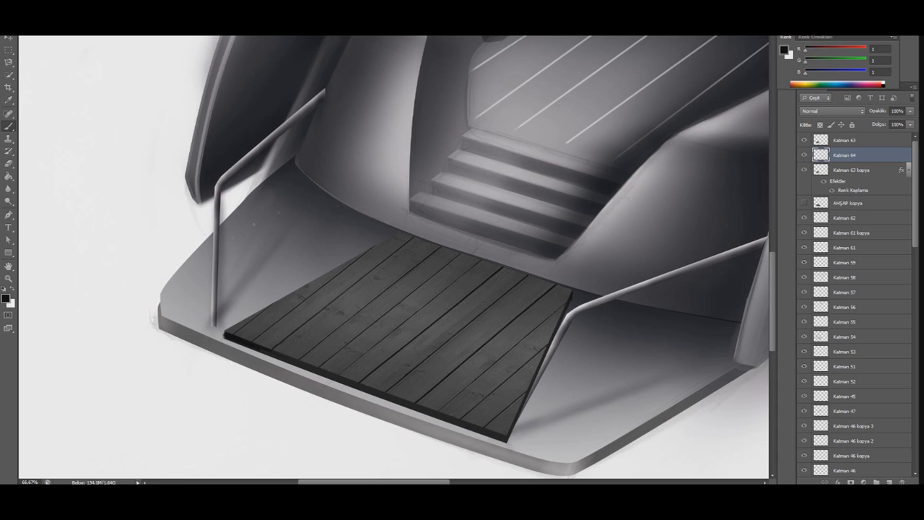
key(e)
Add another layer with white as the painting colour, trying brush tips and dismissing an error.
click(889, 481)
key(x)
right_click(13, 114)
key(Escape)
right_click(13, 113)
key(Escape)
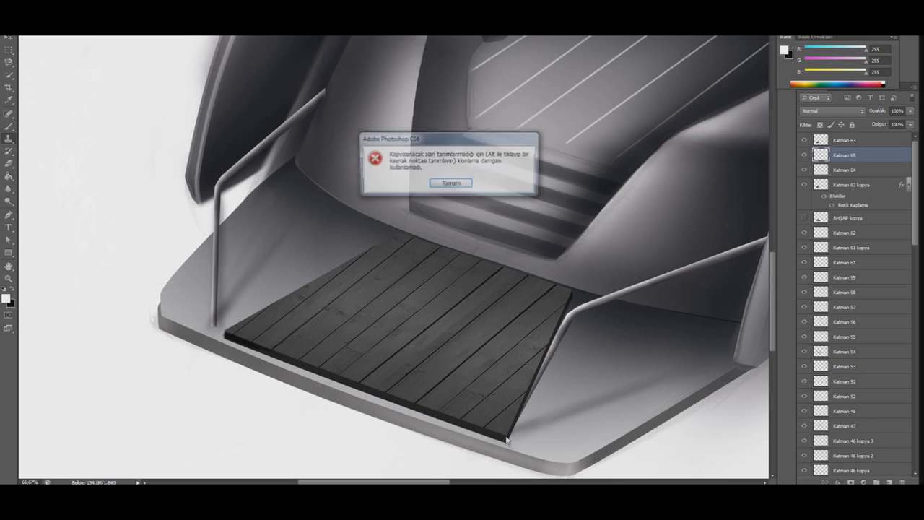
key(Return)
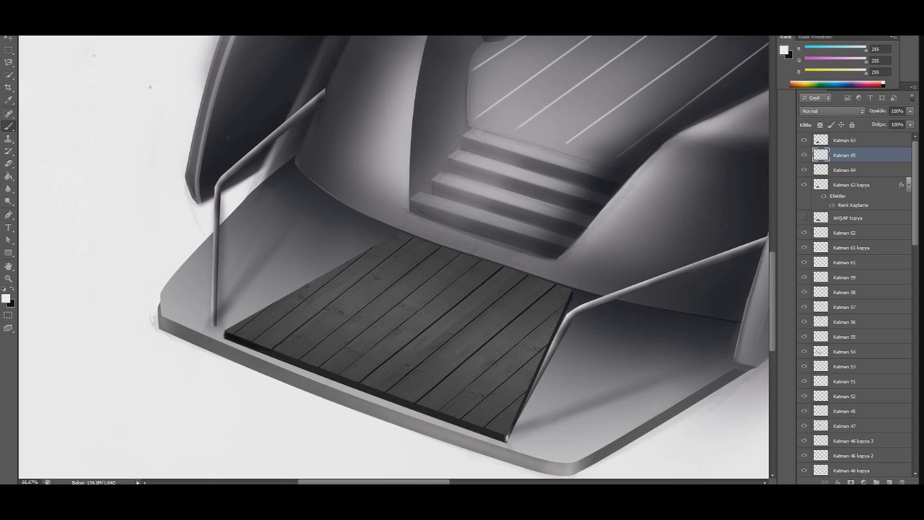
right_click(14, 44)
key(Escape)
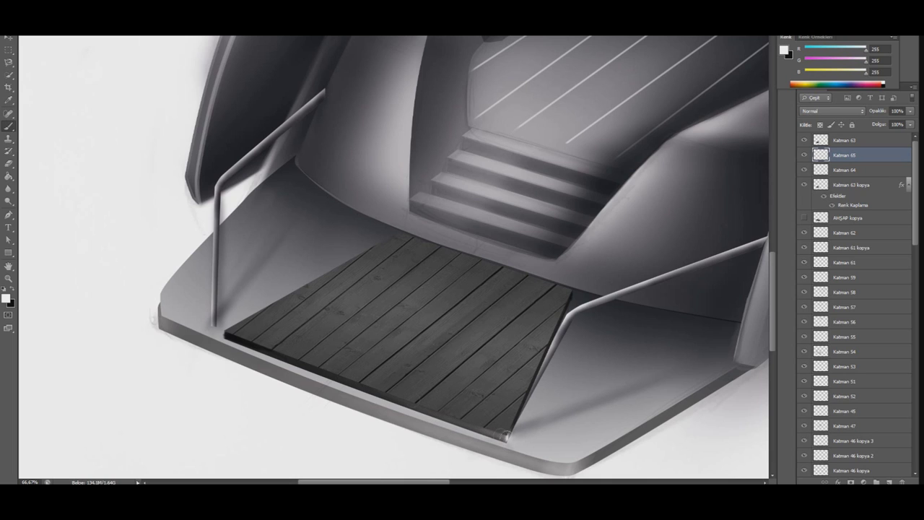
On a new layer, paint near-black shading along the deck's back edge and pick an eraser tip.
click(889, 481)
click(11, 289)
click(11, 289)
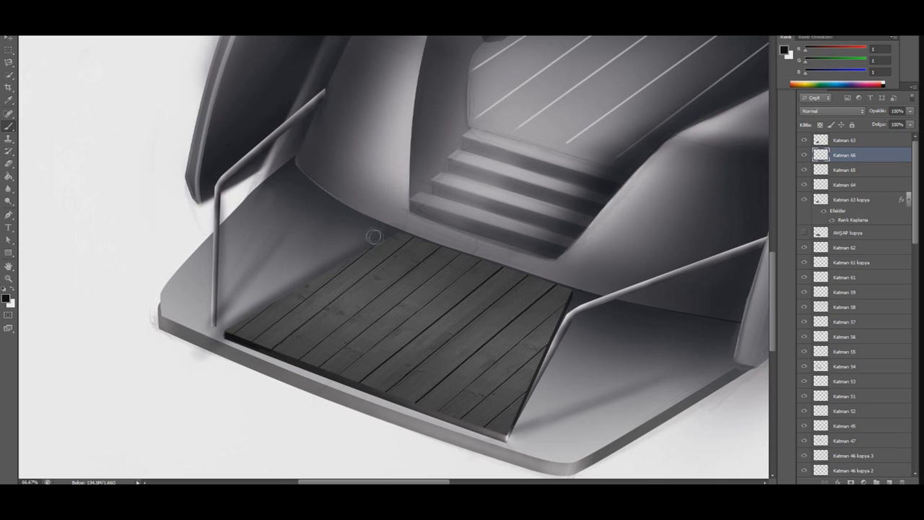
drag(442, 243, 493, 264)
key(e)
right_click(87, 80)
click(80, 84)
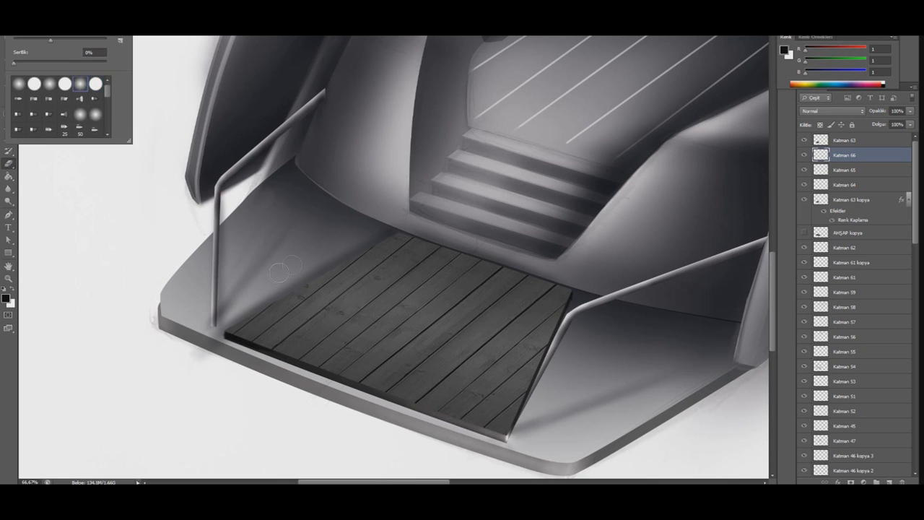
click(278, 266)
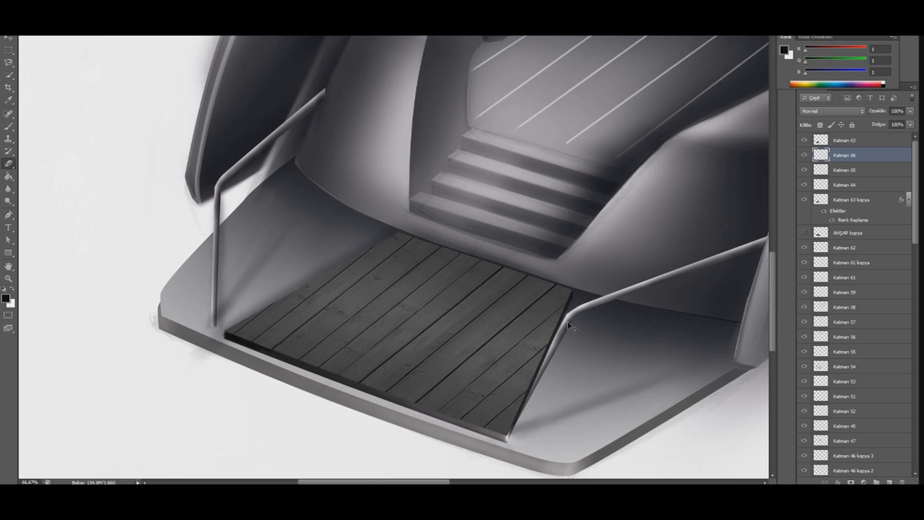
key(ctrl+minus)
key(ctrl+minus)
Add new top layers with a white brush, the last one for the stair step light.
click(845, 140)
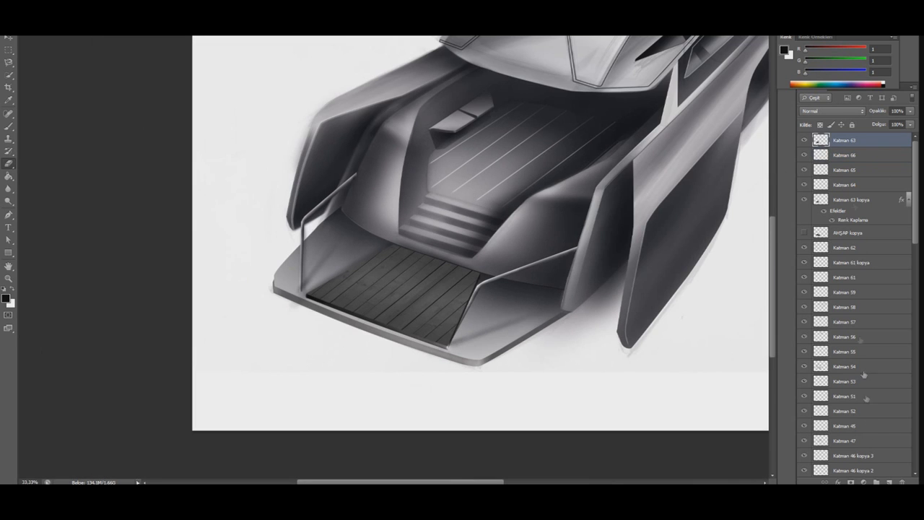
key(ctrl+shift+alt+n)
key(x)
key(b)
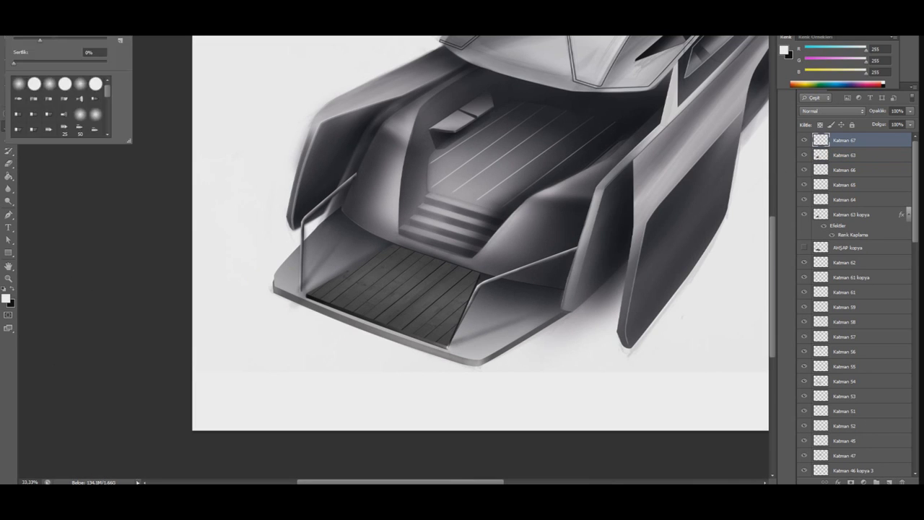
click(388, 296)
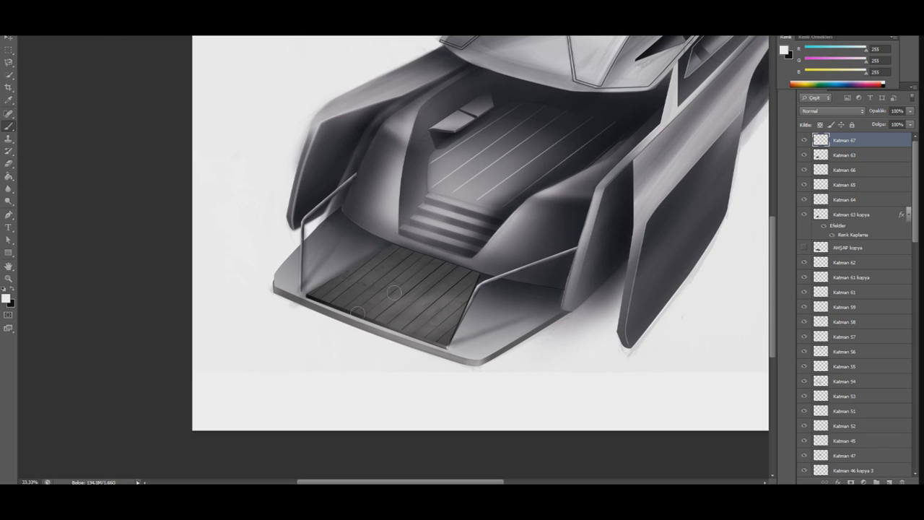
key(ctrl+minus)
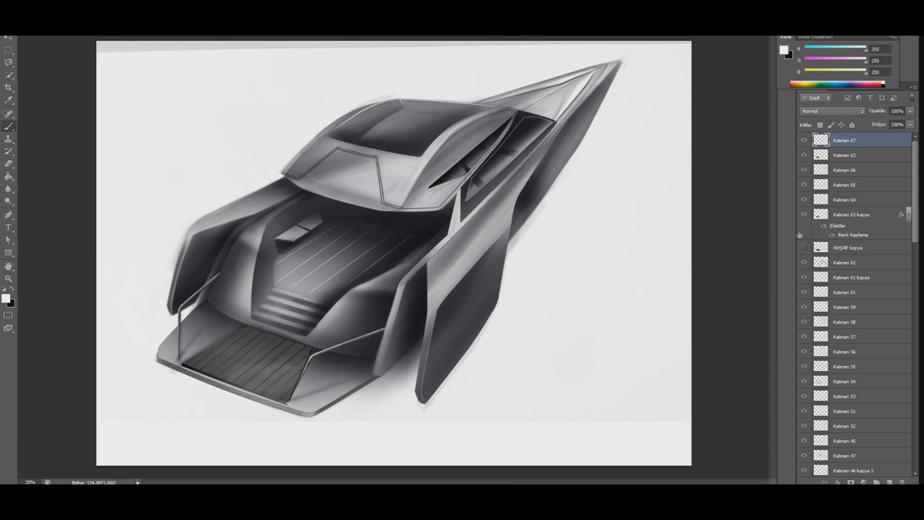
key(ctrl+shift+alt+n)
key(ctrl+plus)
key(ctrl+plus)
Draw a path along the lowest stair edge and stroke it.
key(p)
click(114, 379)
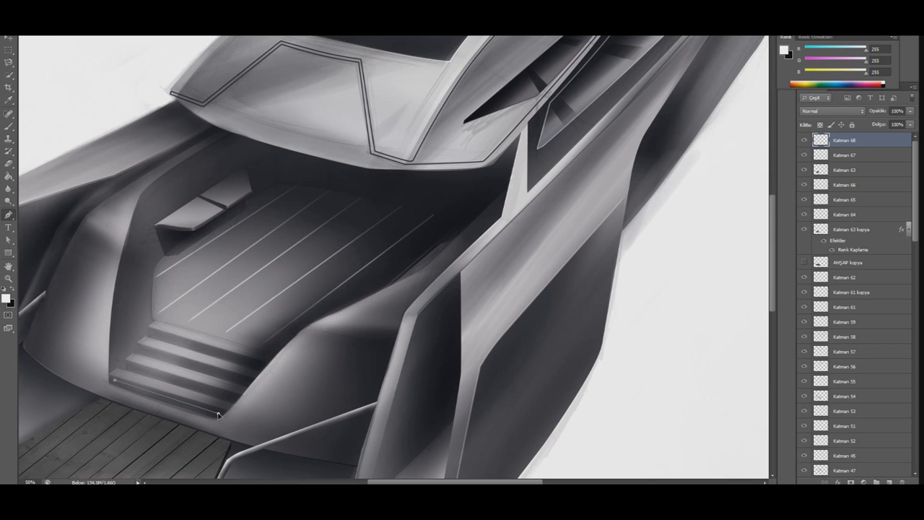
right_click(144, 321)
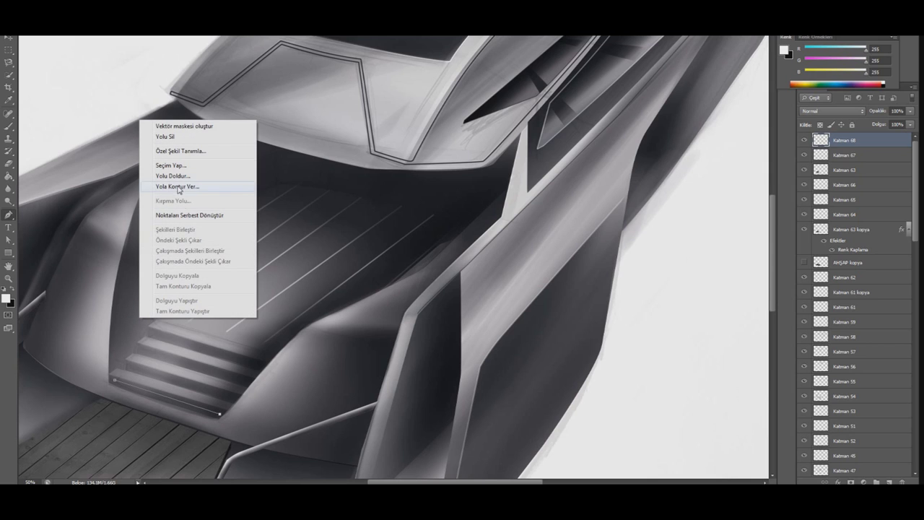
click(177, 186)
click(532, 157)
click(9, 125)
Pick a brush tip, stroke the stair-edge path with it, then delete the path.
right_click(18, 118)
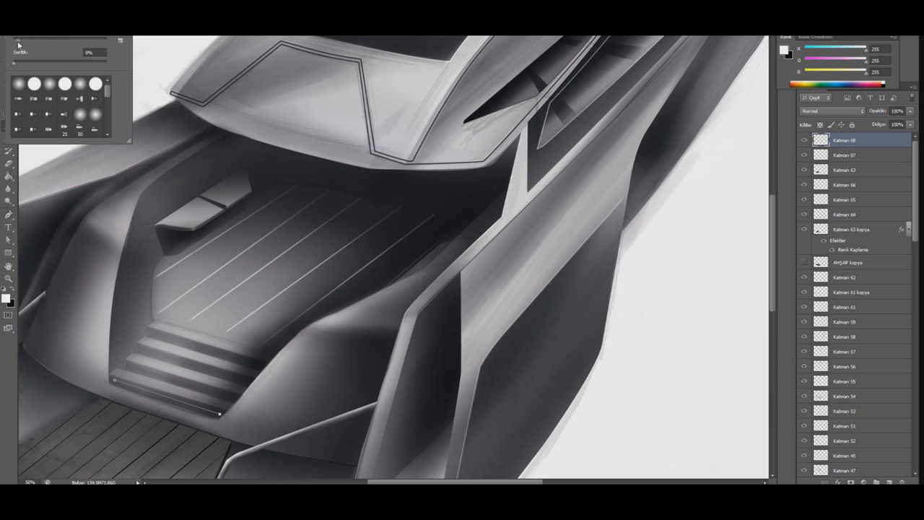
double_click(97, 86)
key(p)
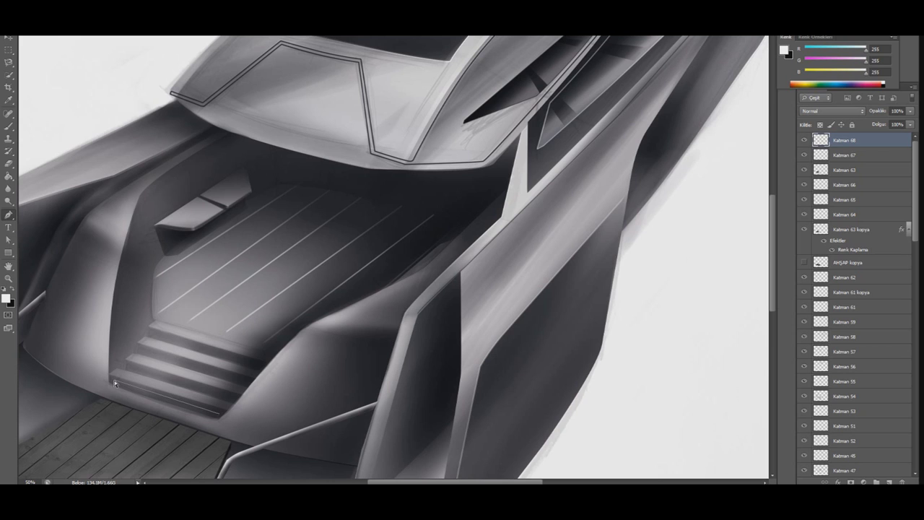
right_click(165, 247)
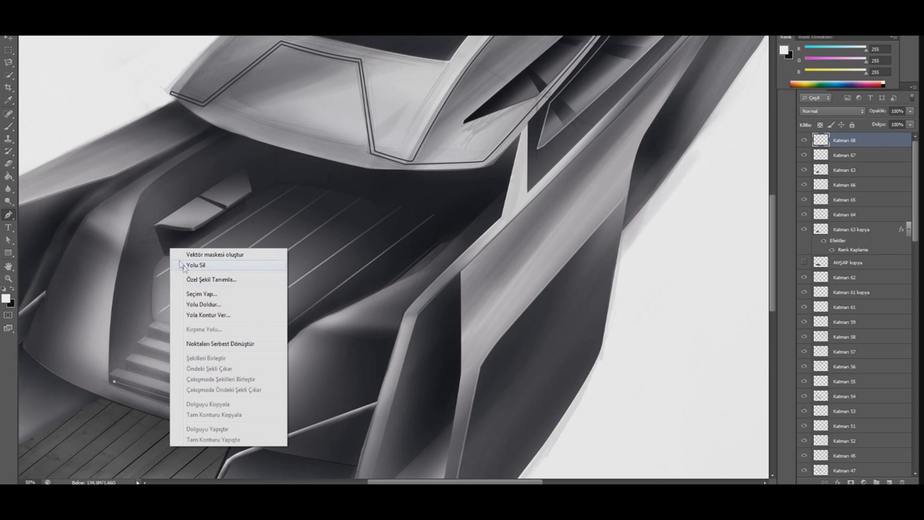
click(209, 320)
click(517, 163)
right_click(370, 170)
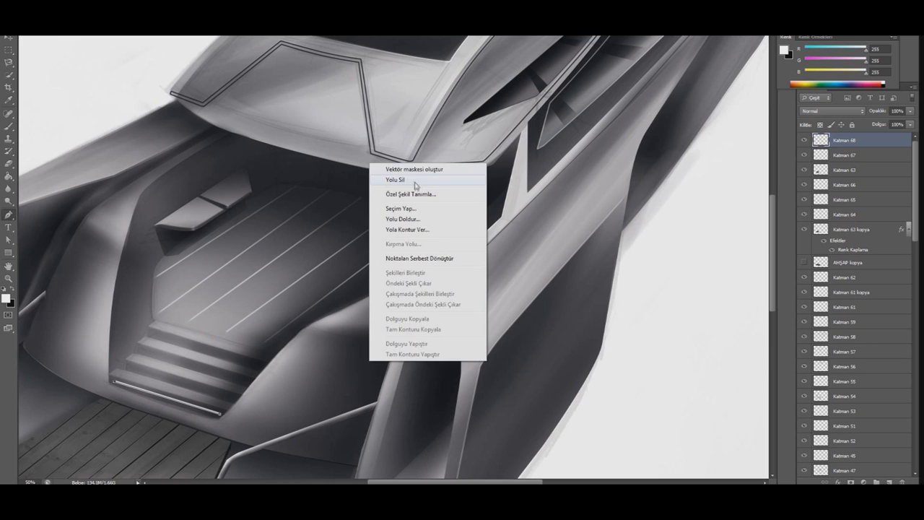
click(376, 179)
Give the step light strip an Outer Glow widened to 38 px.
right_click(821, 171)
click(832, 150)
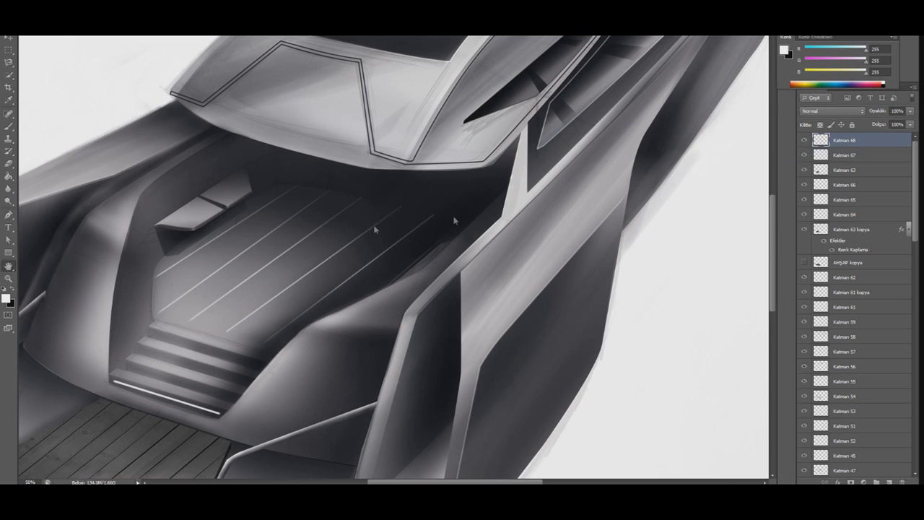
click(445, 384)
click(565, 303)
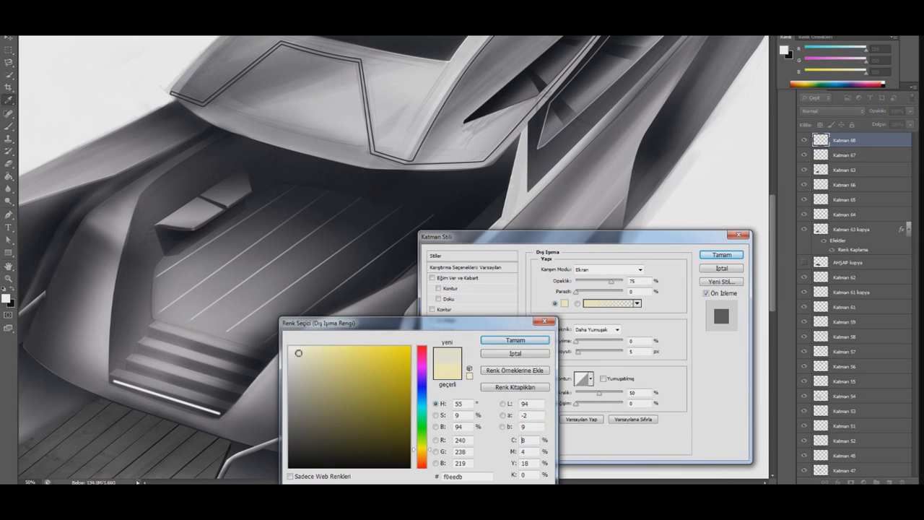
click(504, 336)
drag(579, 352, 584, 352)
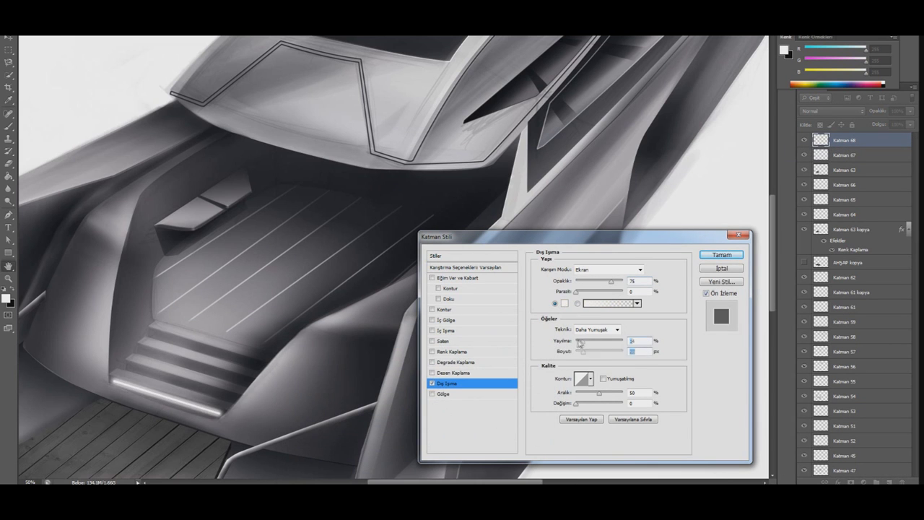
drag(584, 352, 585, 352)
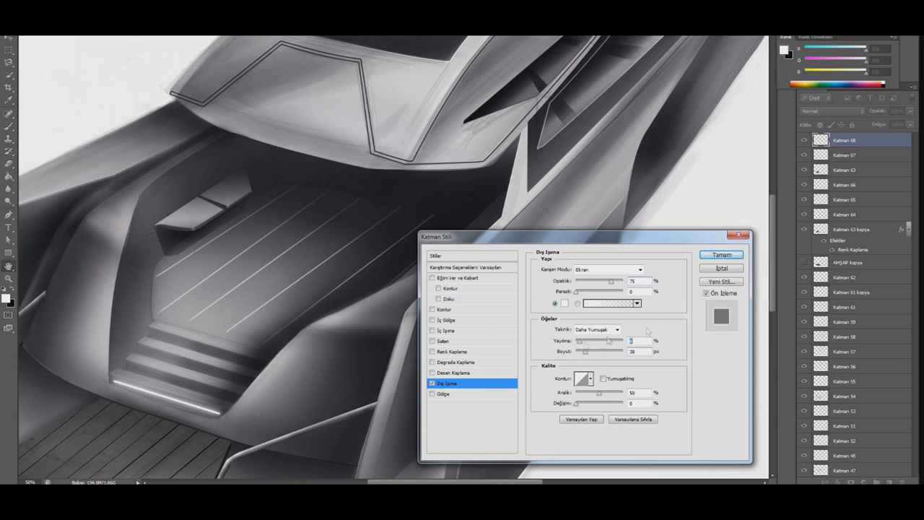
key(Return)
Place copies of the step light on the higher steps, including the top step.
drag(185, 405, 202, 390)
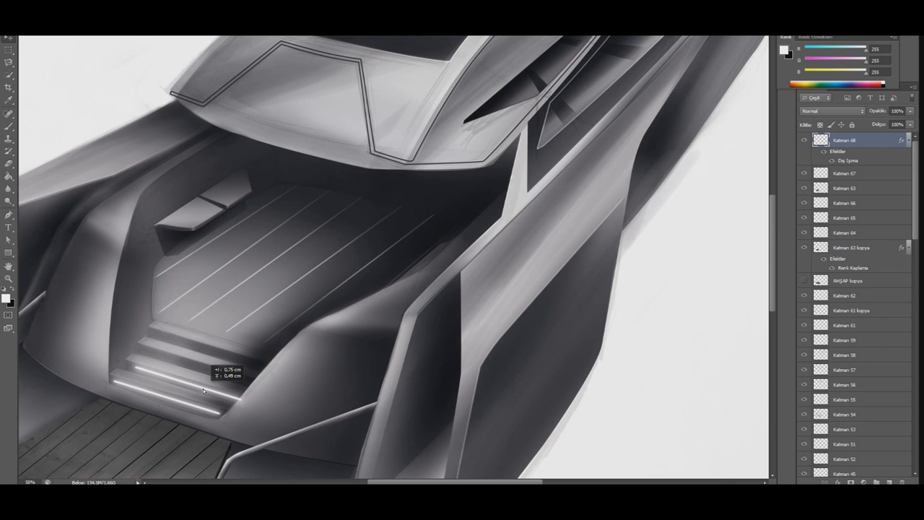
drag(202, 390, 202, 390)
key(ctrl+plus)
key(ctrl+plus)
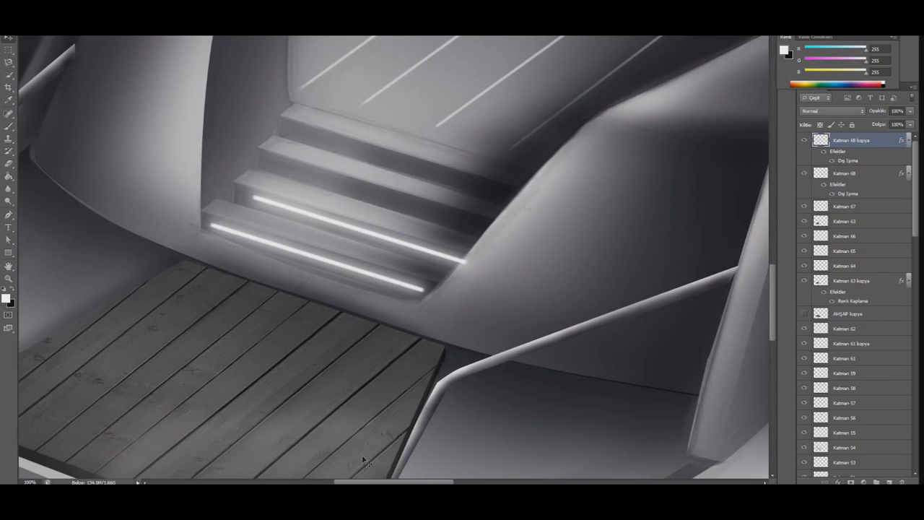
drag(94, 357, 341, 186)
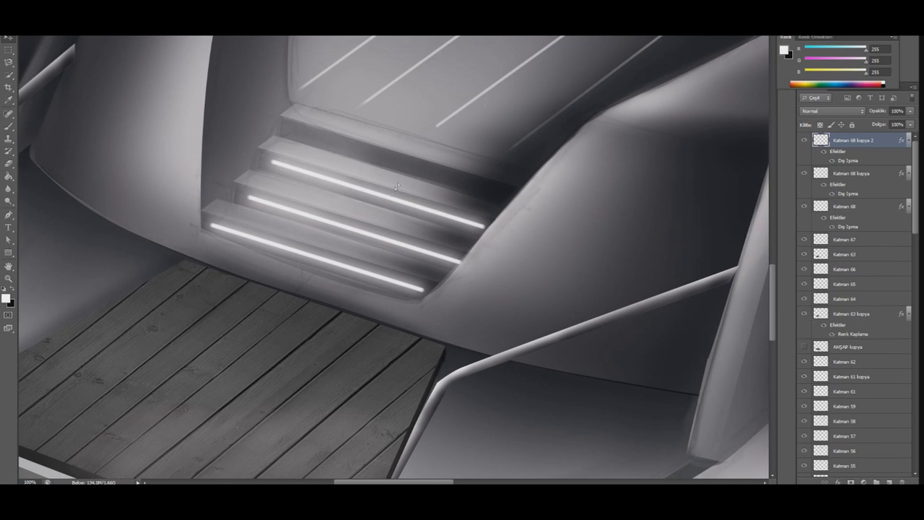
drag(341, 186, 418, 175)
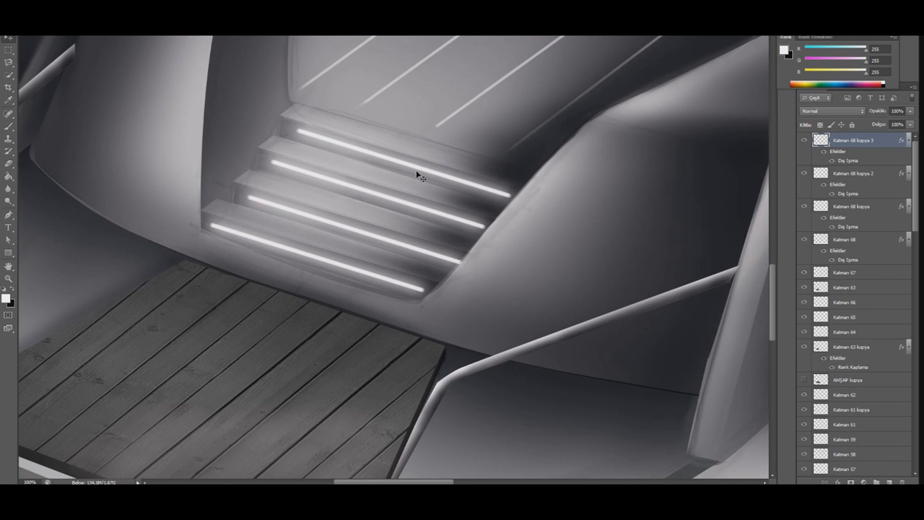
scroll(416, 176, down, 5)
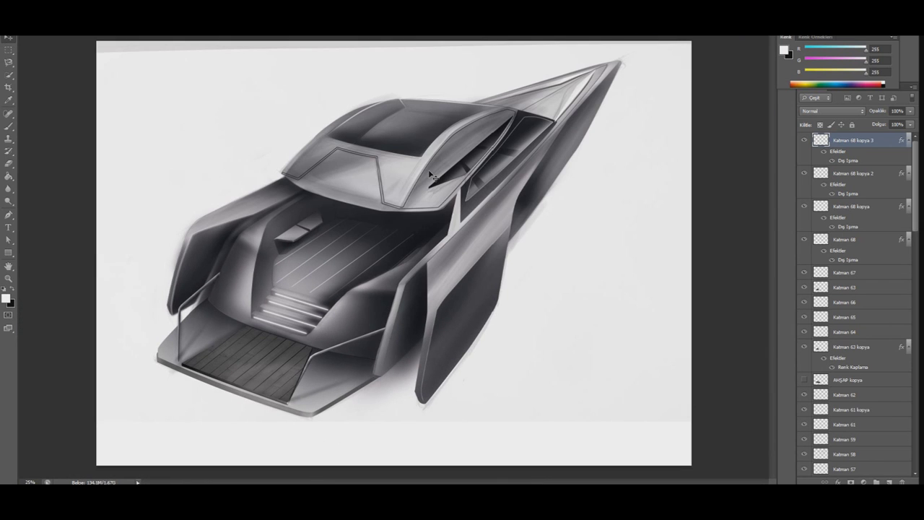
scroll(481, 176, up, 1)
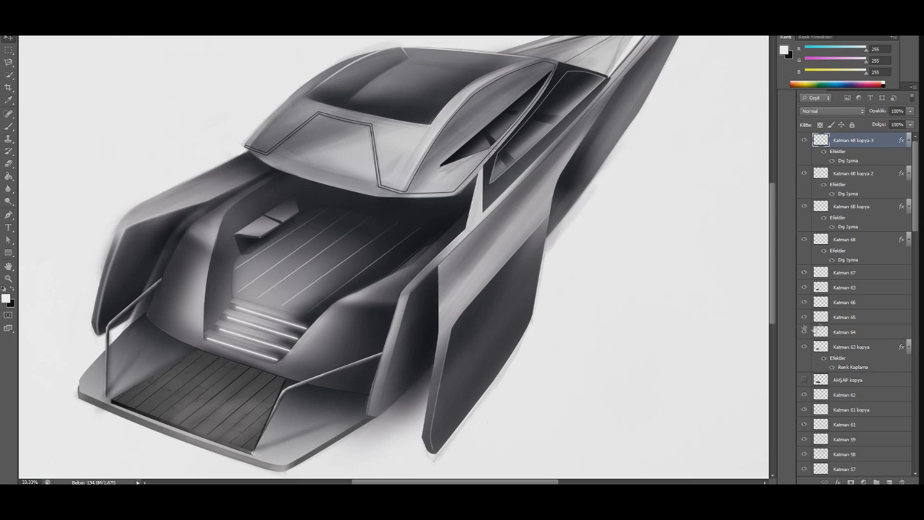
Add the new layer Katman 69 and set black as the painting colour.
click(889, 482)
click(8, 214)
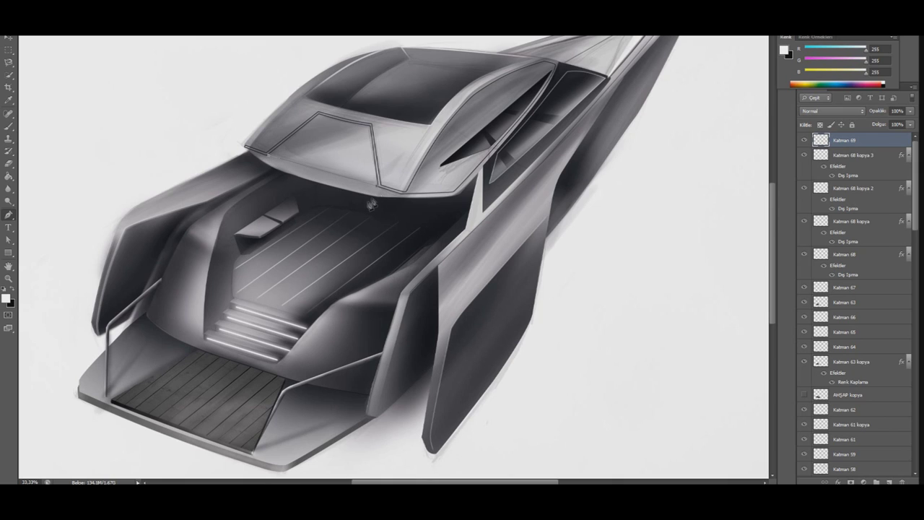
key(x)
click(8, 127)
right_click(78, 43)
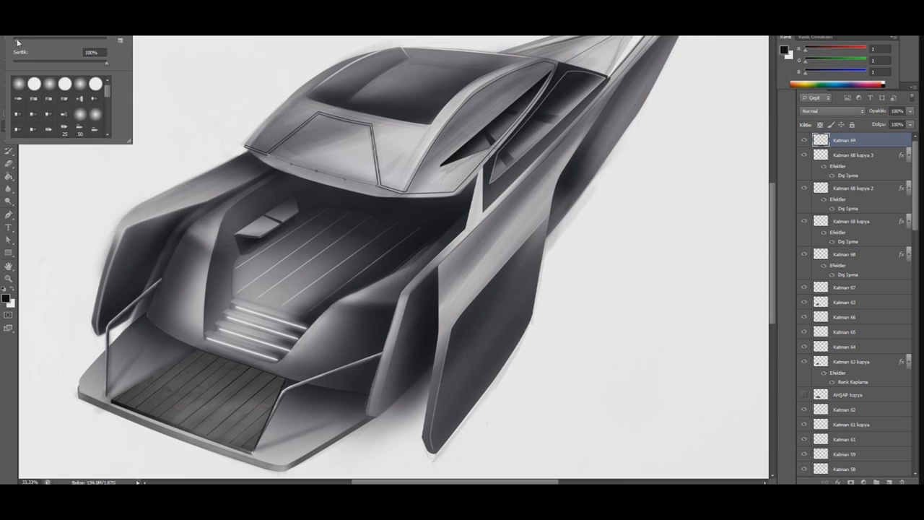
key(Escape)
key(p)
right_click(332, 149)
click(370, 211)
key(Return)
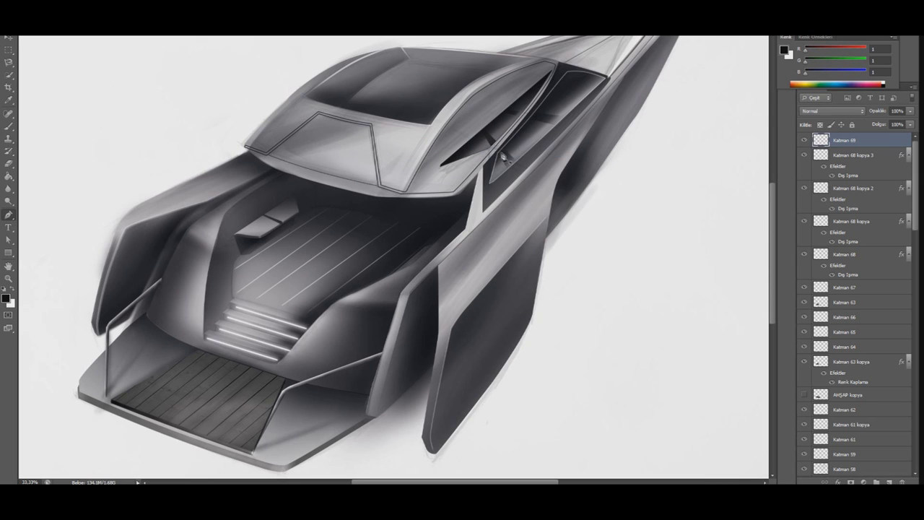
Give Katman 69 an Outer Bevel emboss with depth 164 and size 0, then add Katman 70.
double_click(870, 139)
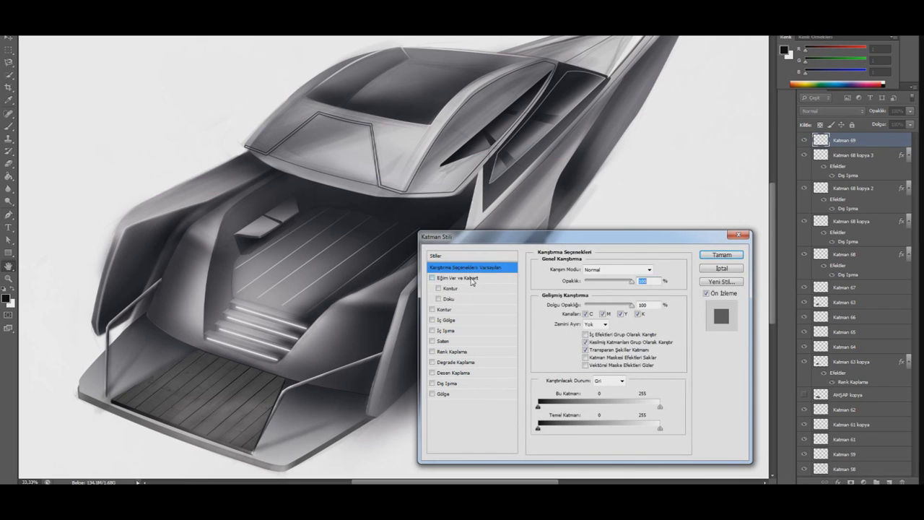
click(462, 277)
click(605, 269)
click(593, 279)
drag(586, 314, 583, 318)
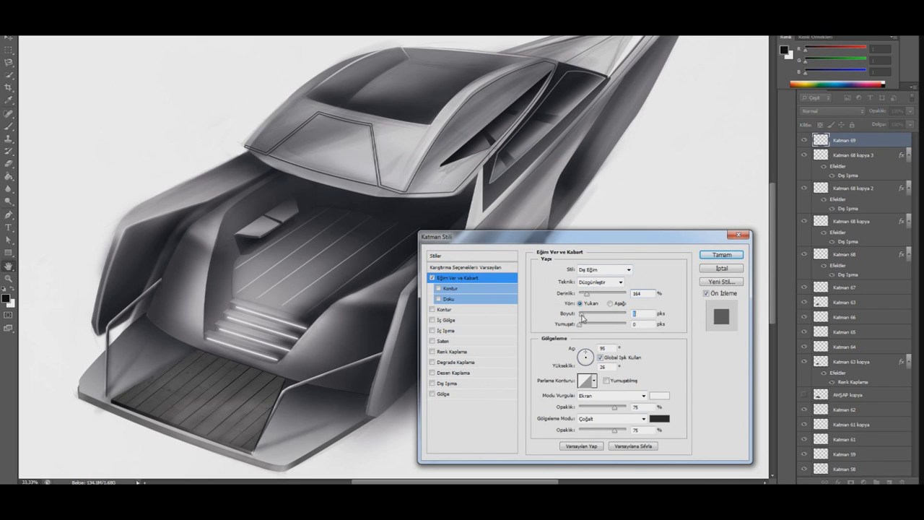
click(722, 255)
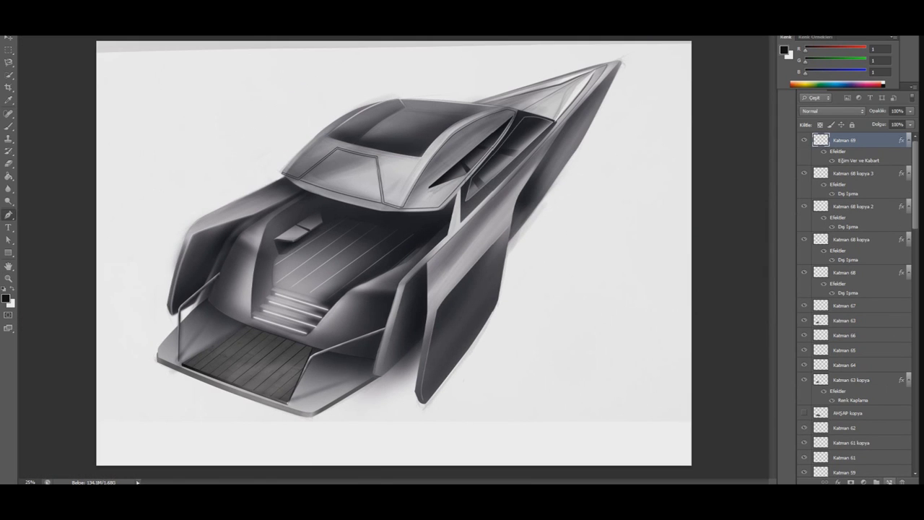
click(889, 482)
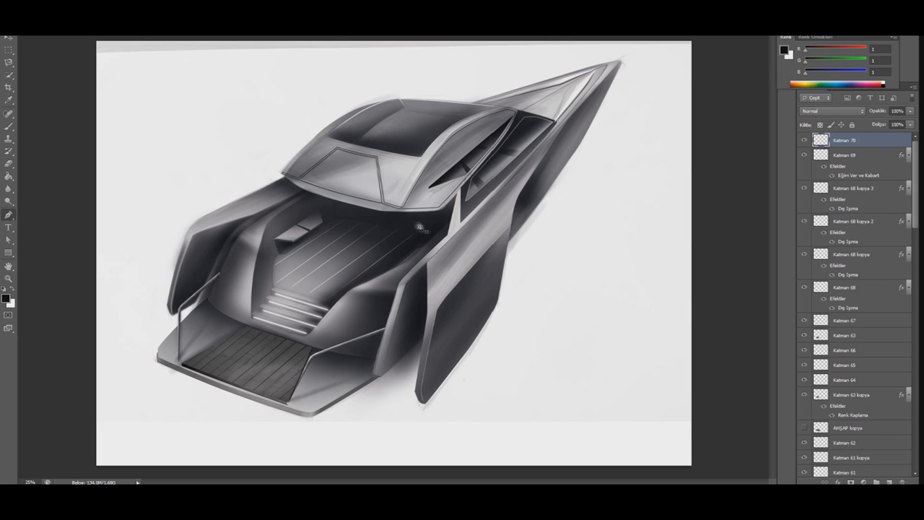
Zoom in on the cabin and begin tracing the side window outline with the Pen.
key(b)
key(ctrl+plus)
key(ctrl+plus)
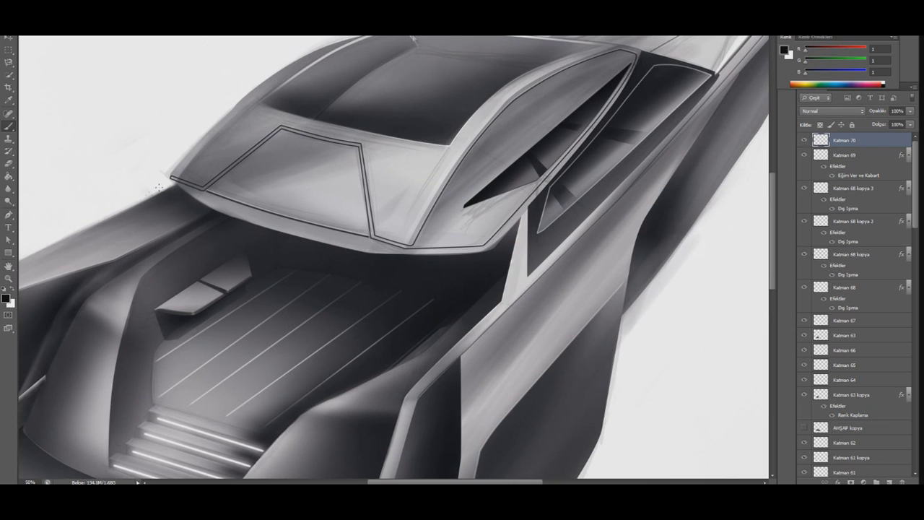
click(9, 214)
click(616, 136)
click(639, 117)
click(662, 107)
click(673, 95)
click(661, 86)
click(644, 82)
click(653, 72)
Complete the side window outline along its top edge and lower tip.
click(699, 77)
click(688, 74)
click(676, 72)
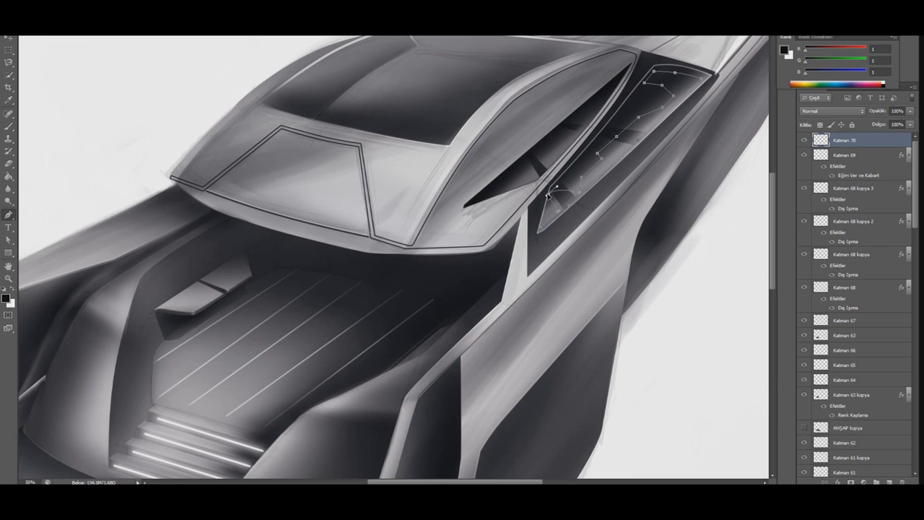
click(555, 191)
drag(598, 136, 603, 134)
click(542, 236)
Turn the window path into a selection, paint inside it, deselect, and add Katman 71.
right_click(531, 118)
click(554, 174)
click(525, 141)
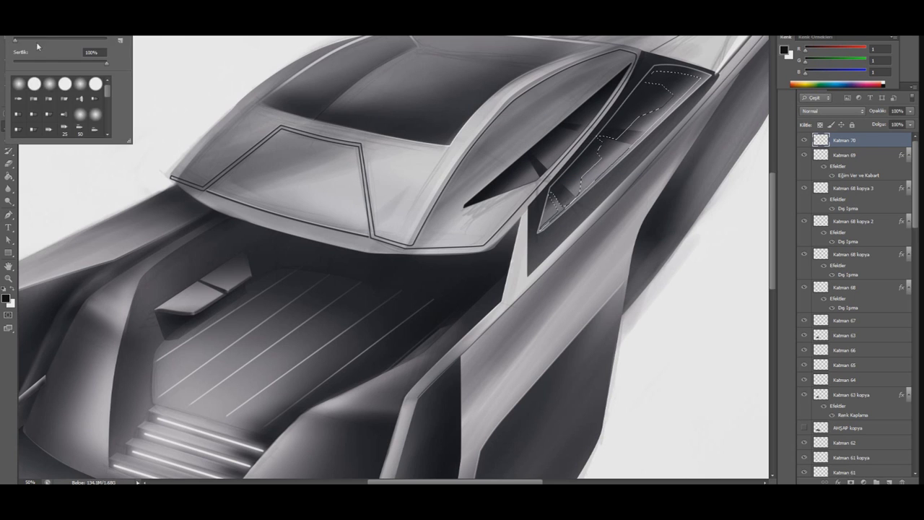
key(Return)
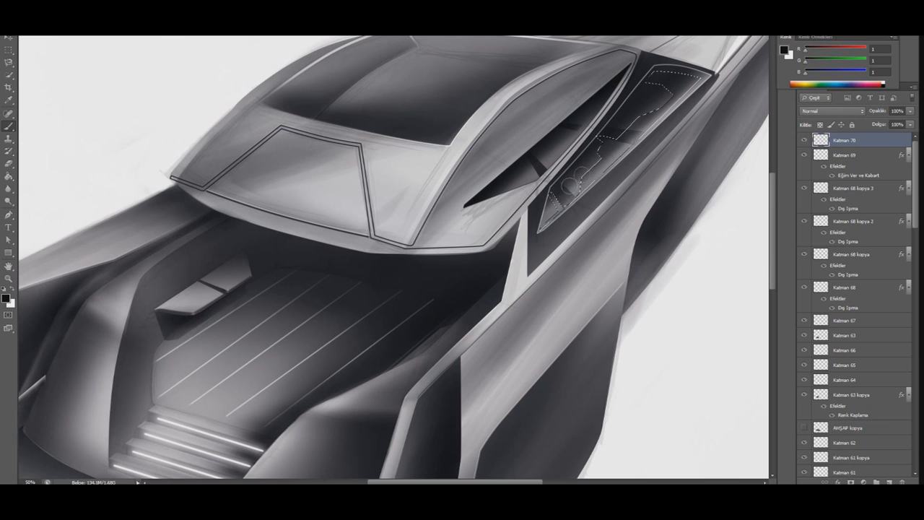
key(m)
key(ctrl+d)
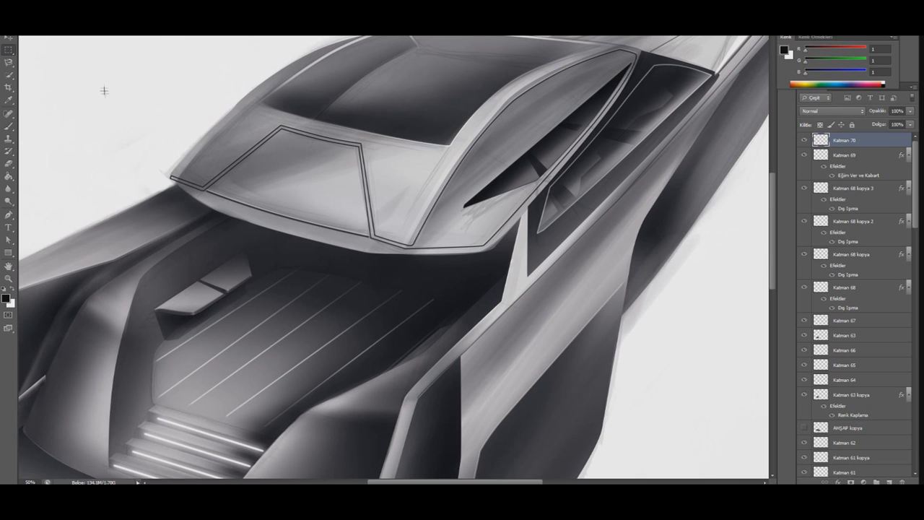
click(668, 194)
click(890, 481)
key(ctrl+minus)
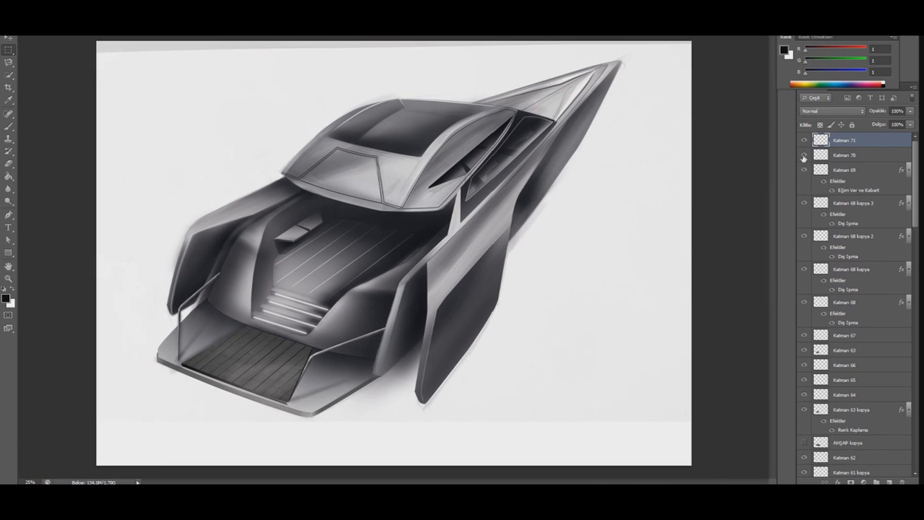
Toggle layer visibility to identify the stair glow, deck shading and Katman 62 layers.
click(806, 241)
click(806, 240)
click(803, 276)
click(803, 276)
click(806, 302)
click(806, 303)
click(806, 350)
click(806, 336)
click(806, 337)
click(806, 365)
click(806, 365)
click(804, 379)
click(804, 380)
click(805, 395)
click(806, 410)
click(805, 409)
click(805, 457)
click(806, 458)
click(805, 458)
click(805, 457)
Move Katman 62 to the top of the layer stack.
click(863, 459)
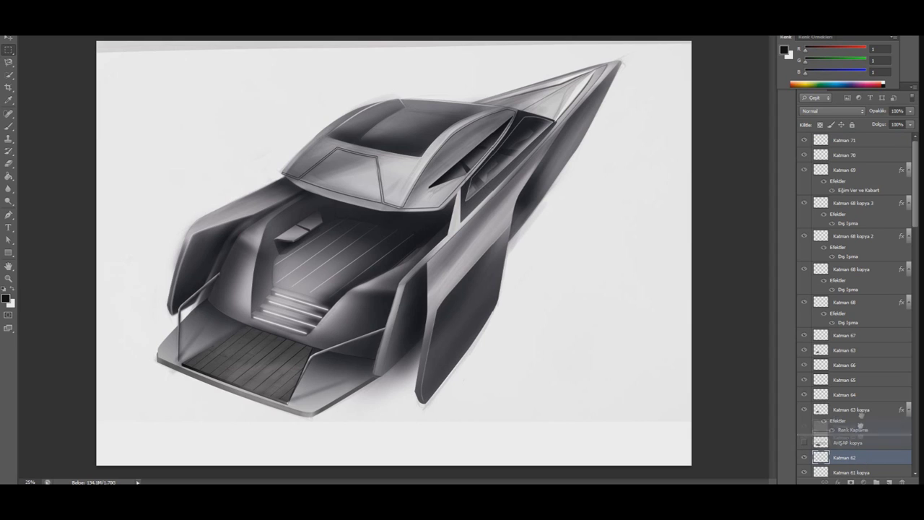
drag(861, 459, 855, 165)
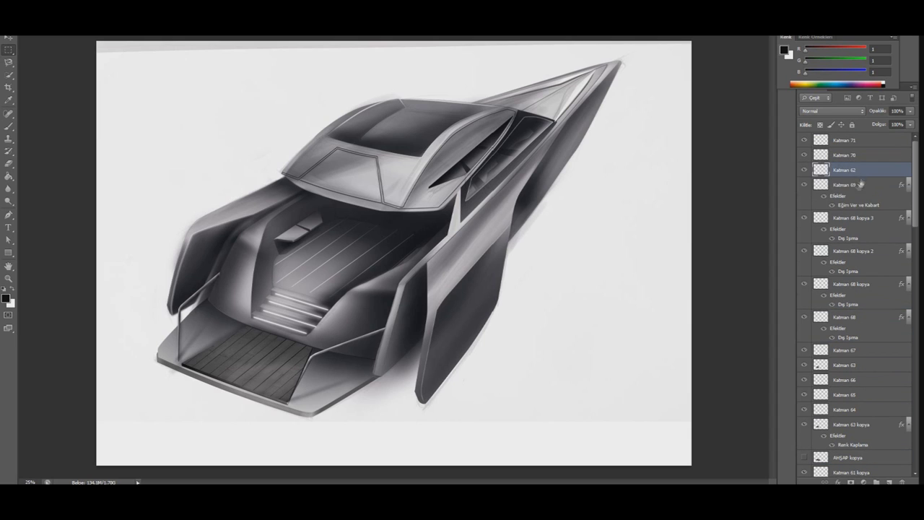
click(804, 170)
click(804, 170)
drag(833, 168, 844, 138)
click(804, 140)
click(804, 140)
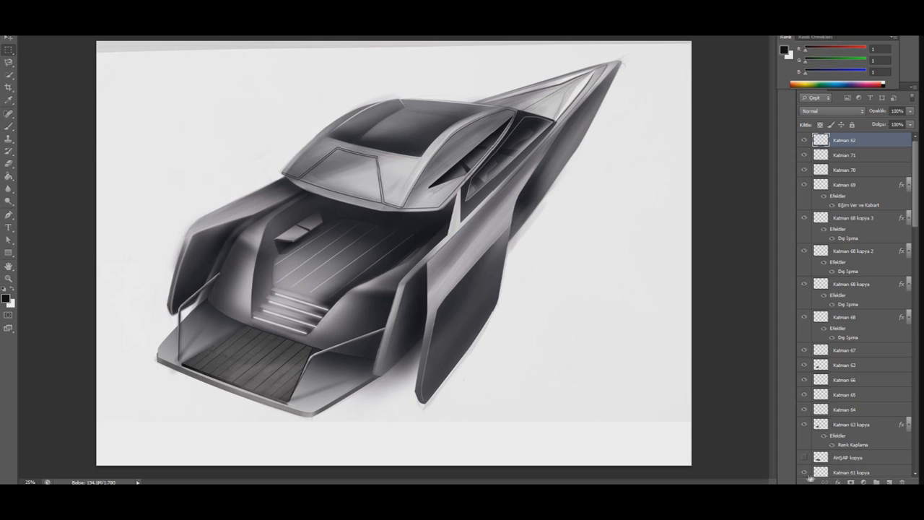
drag(915, 222, 915, 243)
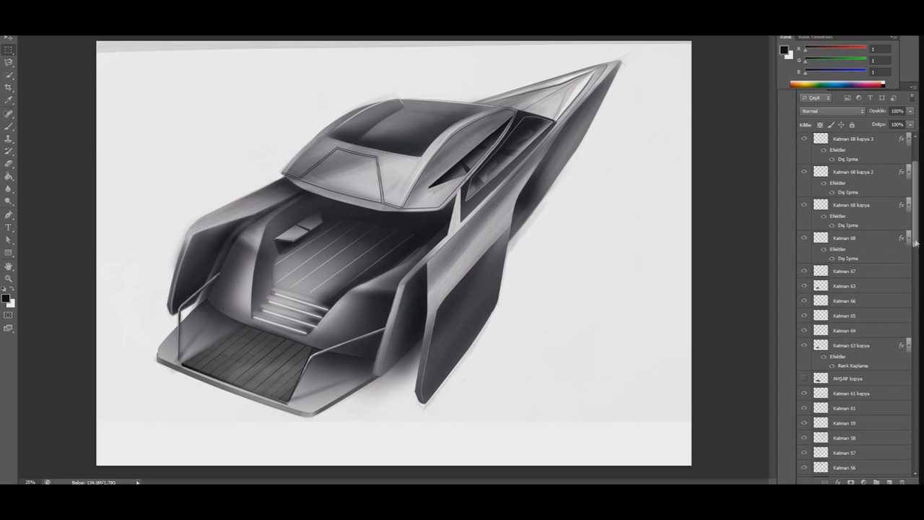
Toggle Katman 63 through 66 on and off to check their deck and roof shading.
click(805, 438)
click(804, 438)
click(804, 346)
click(804, 346)
click(804, 468)
click(804, 467)
mouse_move(916, 242)
mouse_down()
mouse_move(914, 374)
mouse_move(914, 233)
mouse_up()
click(803, 324)
click(803, 324)
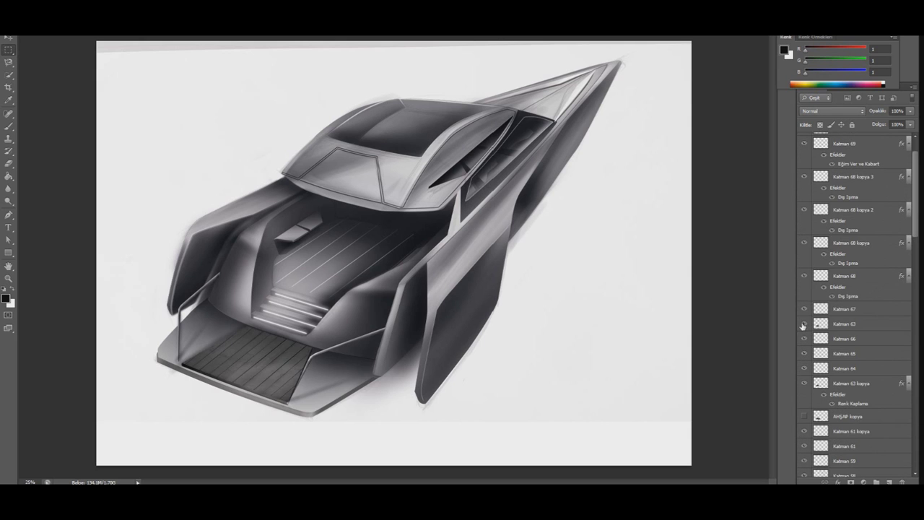
click(804, 339)
click(804, 339)
click(804, 353)
click(804, 353)
click(805, 383)
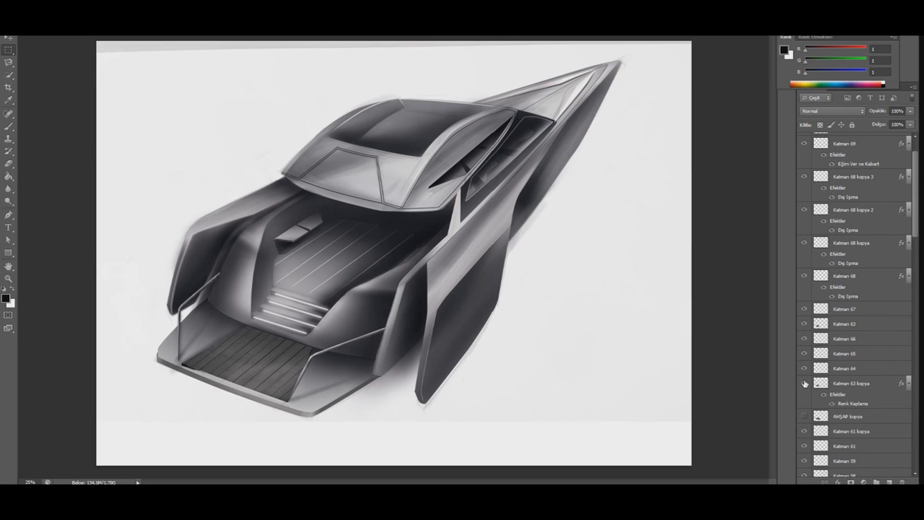
Select the Katman 63–67 layers and merge them into one.
click(805, 383)
drag(805, 384, 800, 329)
click(805, 324)
click(805, 325)
click(805, 309)
click(805, 309)
shift+click(852, 307)
right_click(860, 328)
click(852, 210)
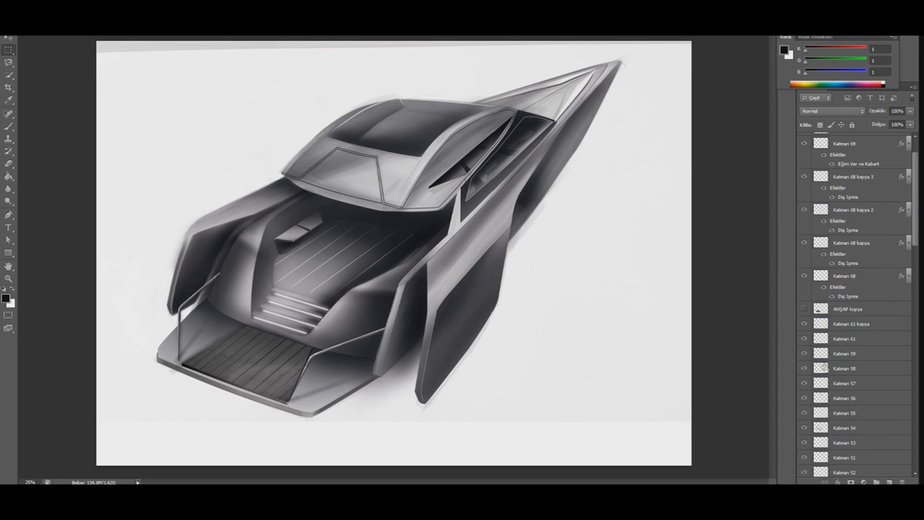
Check the Katman 61 kopya, 68, 58 and 61 layers by toggling their visibility.
click(805, 324)
click(805, 324)
click(804, 276)
click(805, 276)
click(806, 369)
click(806, 369)
click(806, 339)
click(806, 339)
Move Katman 61 to the top of the stack and add new layer Katman 72.
drag(857, 346, 846, 142)
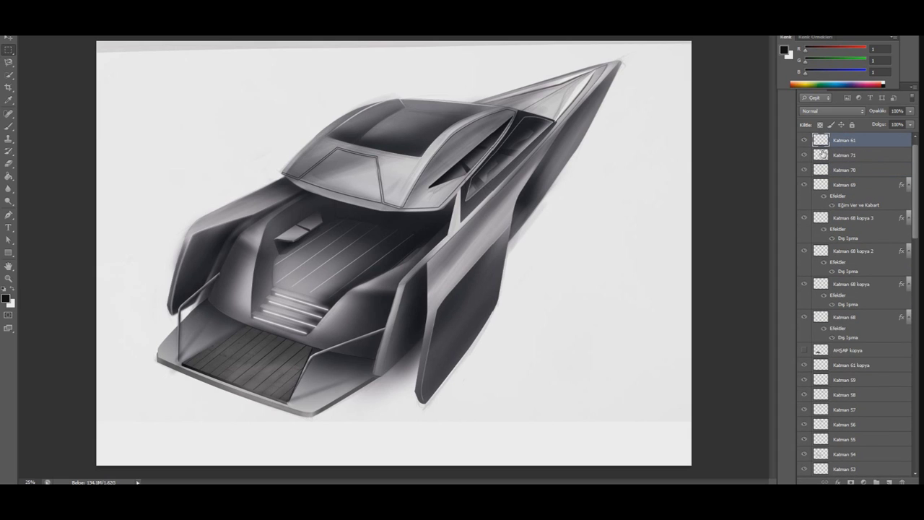
click(805, 140)
click(804, 140)
scroll(917, 154, up, 1)
drag(858, 154, 852, 137)
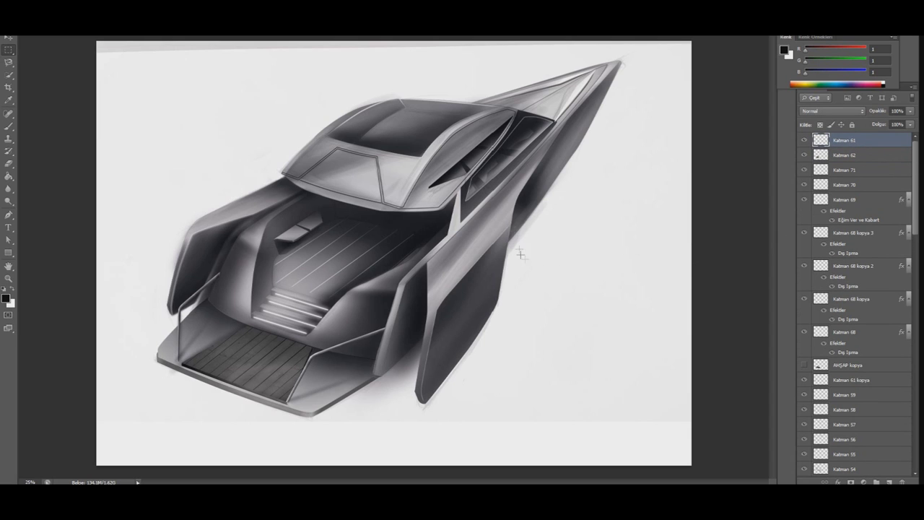
click(889, 481)
Zoom in on the stern steps and set up a white brush.
key(ctrl+plus)
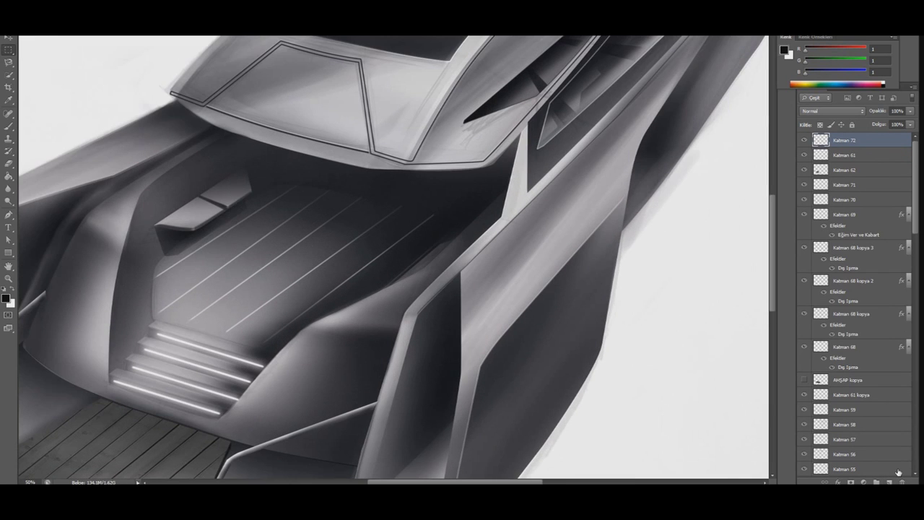
click(12, 289)
click(8, 128)
click(27, 22)
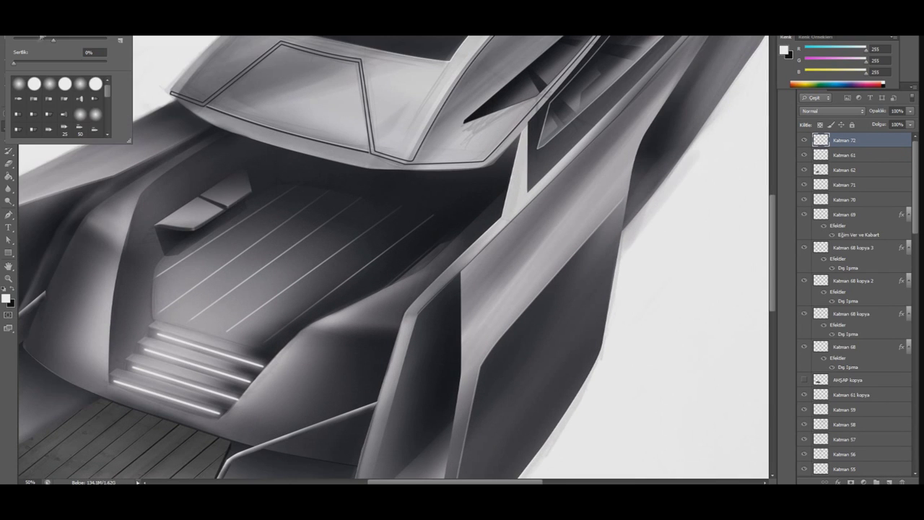
click(408, 315)
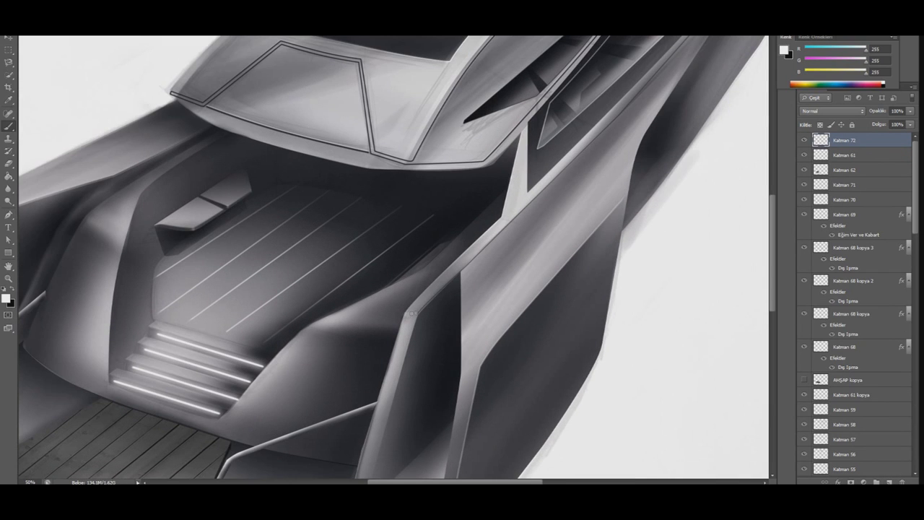
right_click(52, 45)
click(385, 320)
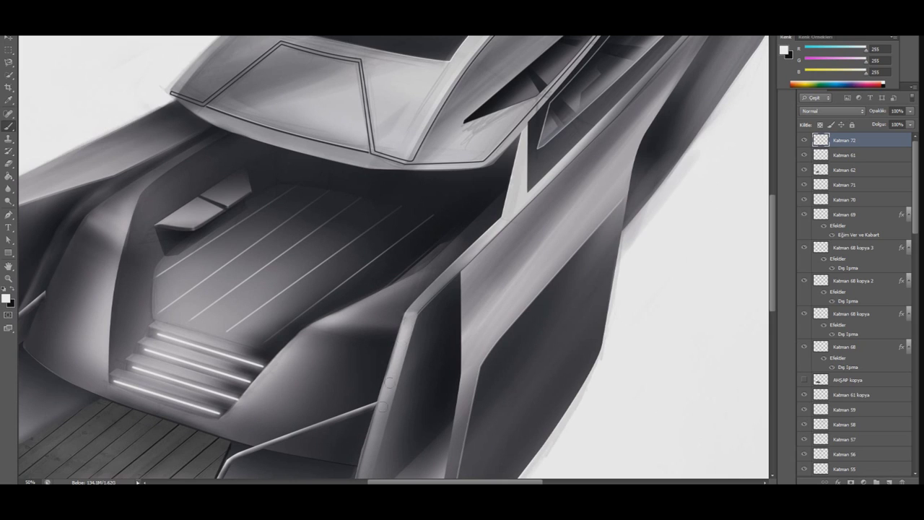
Paint highlights along the side panel edges, zoom out, and add layer Katman 73.
drag(409, 318, 445, 280)
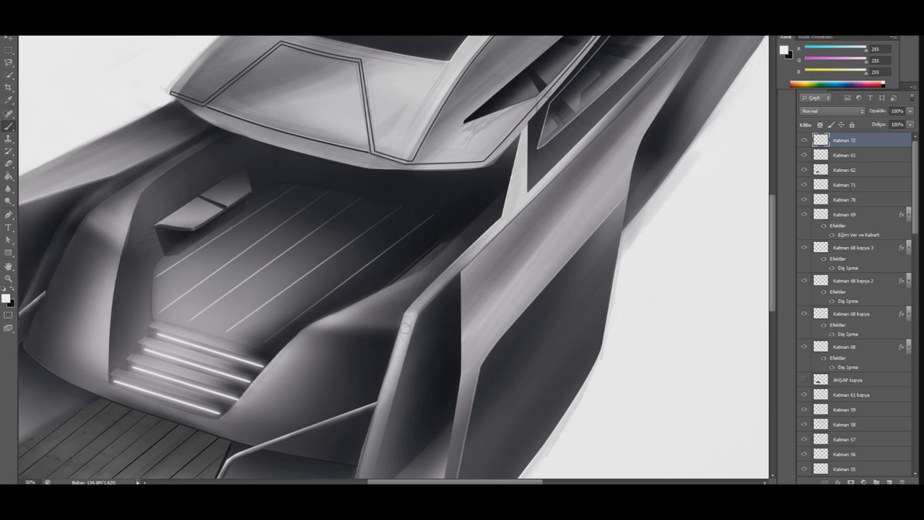
drag(469, 378, 456, 441)
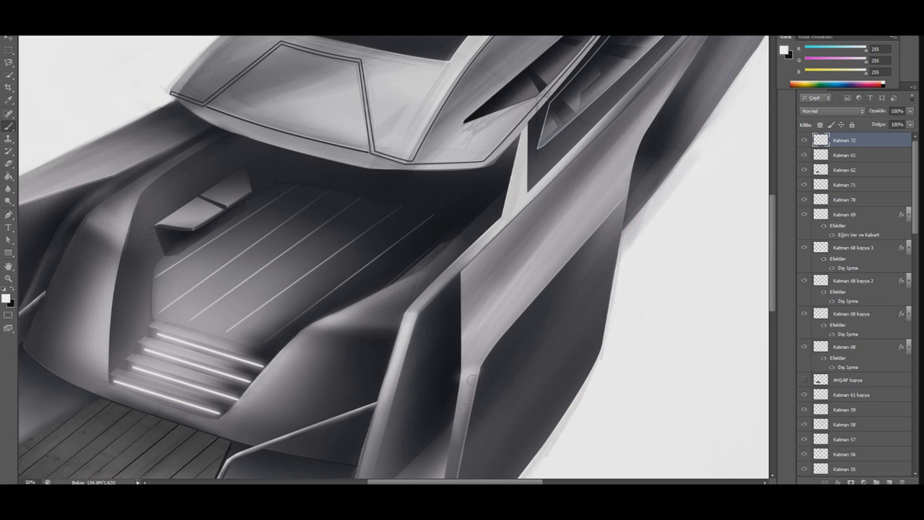
key(ctrl+minus)
key(ctrl+minus)
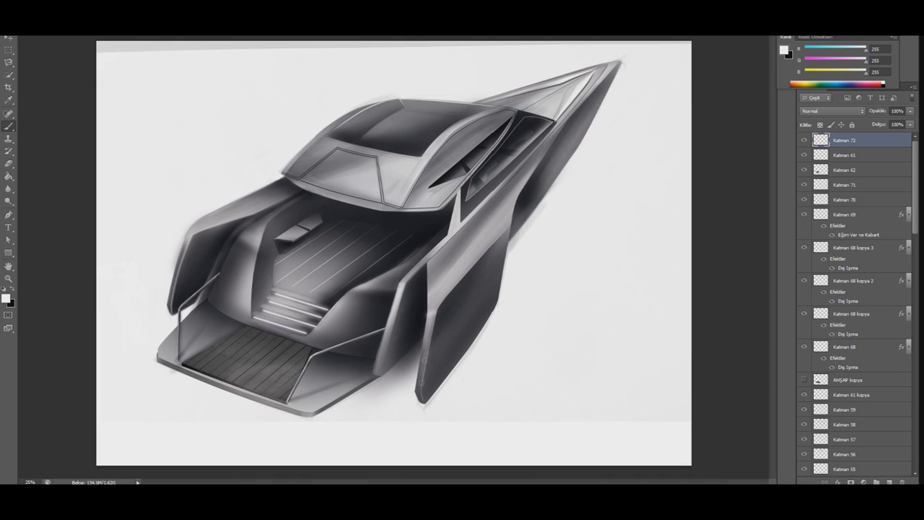
drag(423, 345, 418, 394)
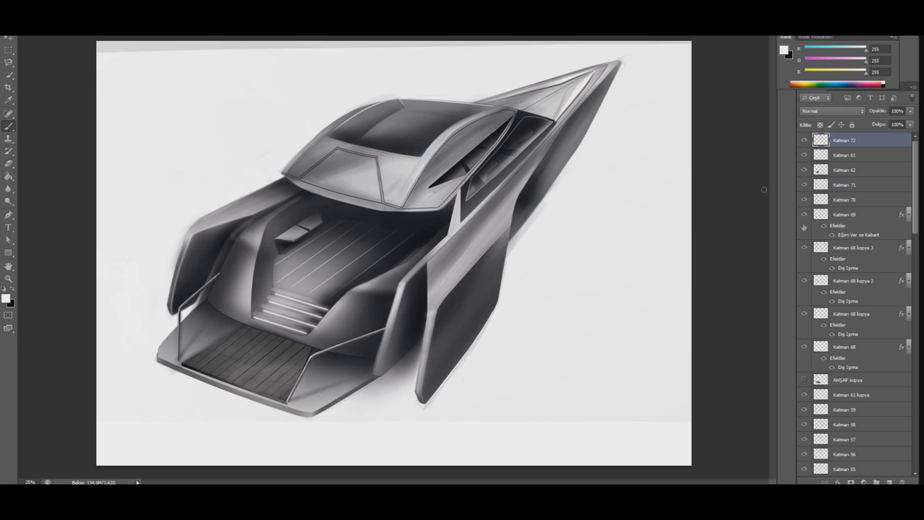
click(890, 481)
click(10, 214)
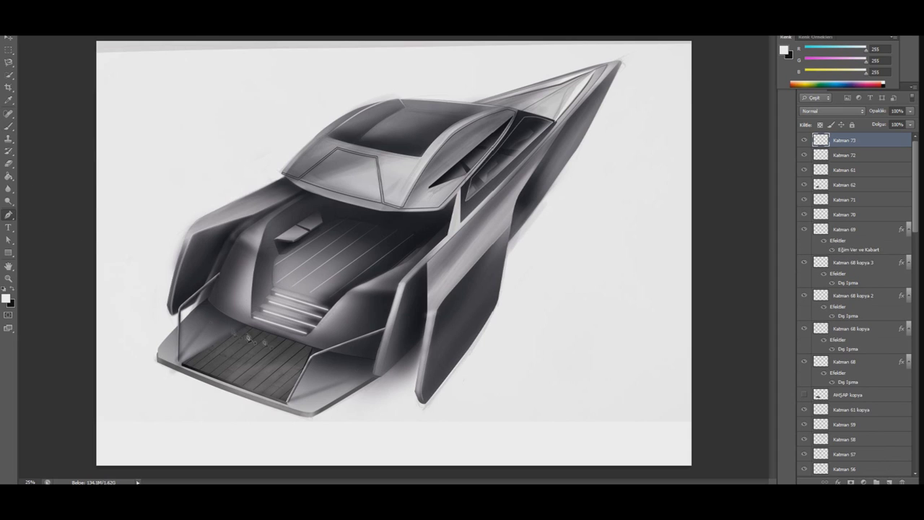
Trace a closed Pen path along the cockpit's left inner edge up to the cabin.
click(207, 300)
click(233, 238)
click(289, 201)
click(303, 191)
click(298, 194)
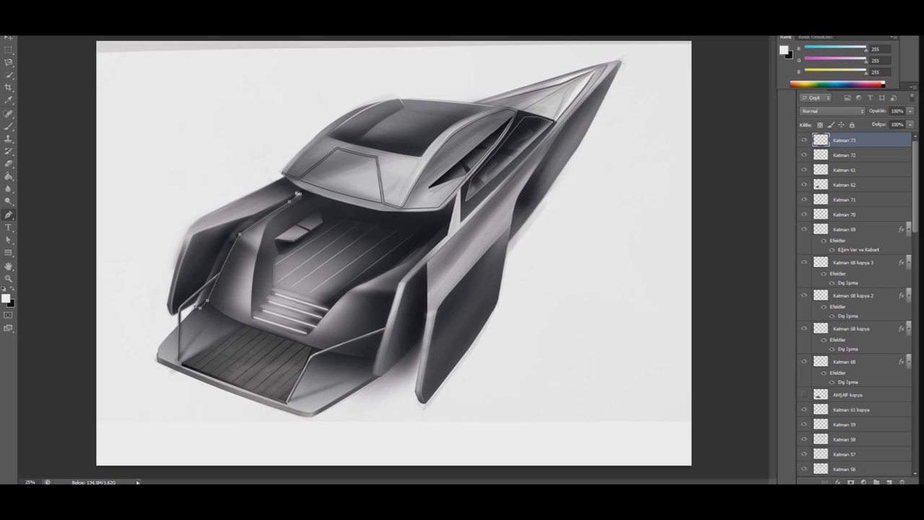
click(254, 218)
drag(233, 230, 236, 239)
mouse_move(239, 235)
mouse_down()
mouse_move(237, 226)
mouse_move(240, 233)
mouse_up()
click(202, 304)
Turn the path into a selection and brush a light textured strip inside it.
right_click(197, 259)
click(230, 304)
key(Return)
key(b)
right_click(267, 209)
key(Escape)
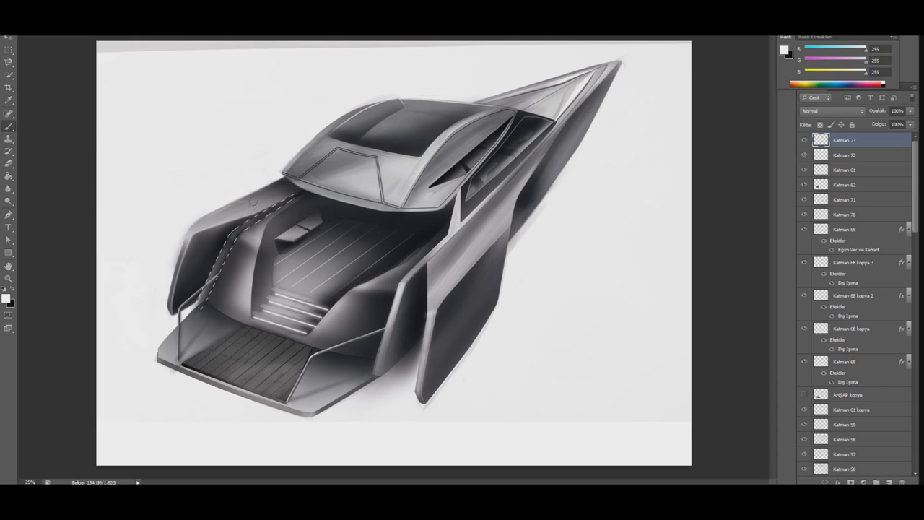
drag(233, 230, 296, 195)
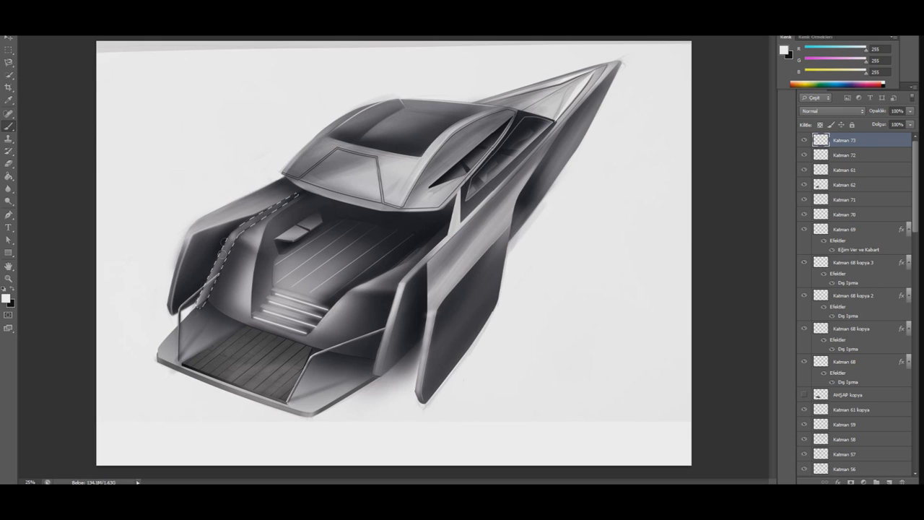
drag(220, 247, 257, 205)
Deselect the strip, set up the eraser tip, and add a new empty layer.
click(9, 50)
key(ctrl+d)
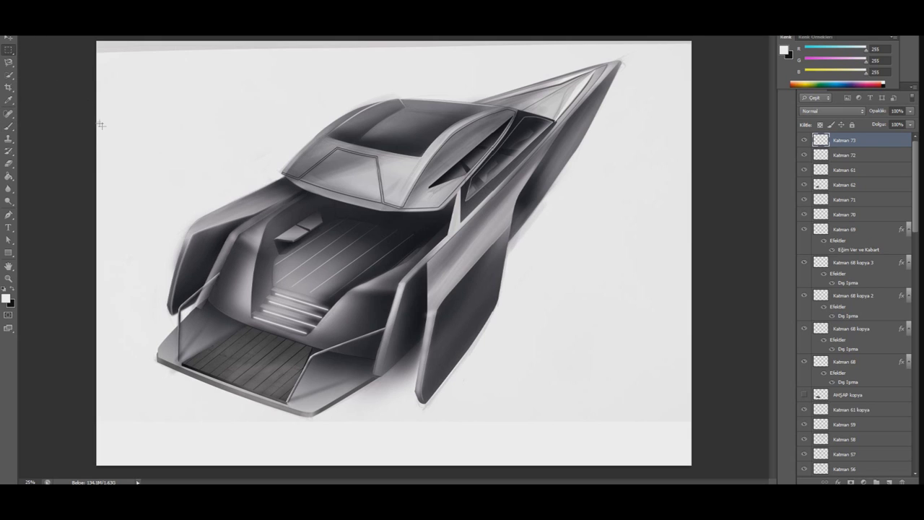
click(9, 163)
right_click(22, 43)
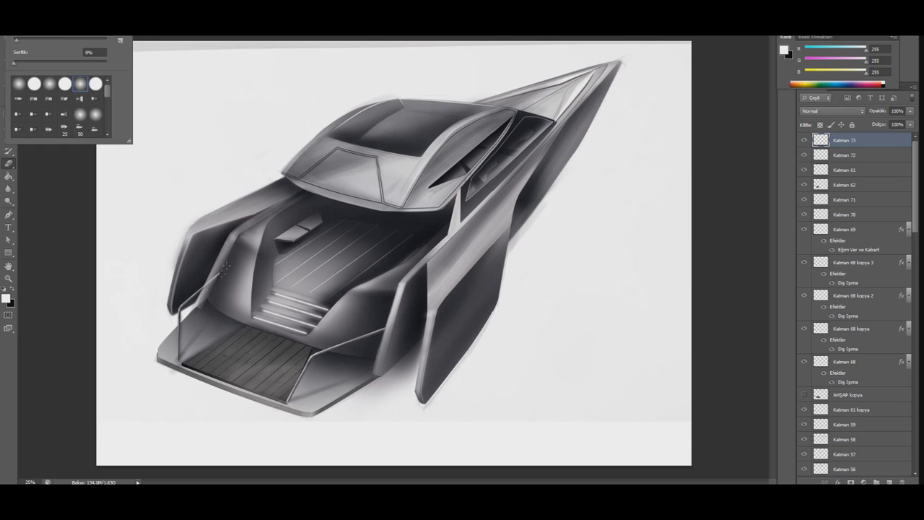
key(Return)
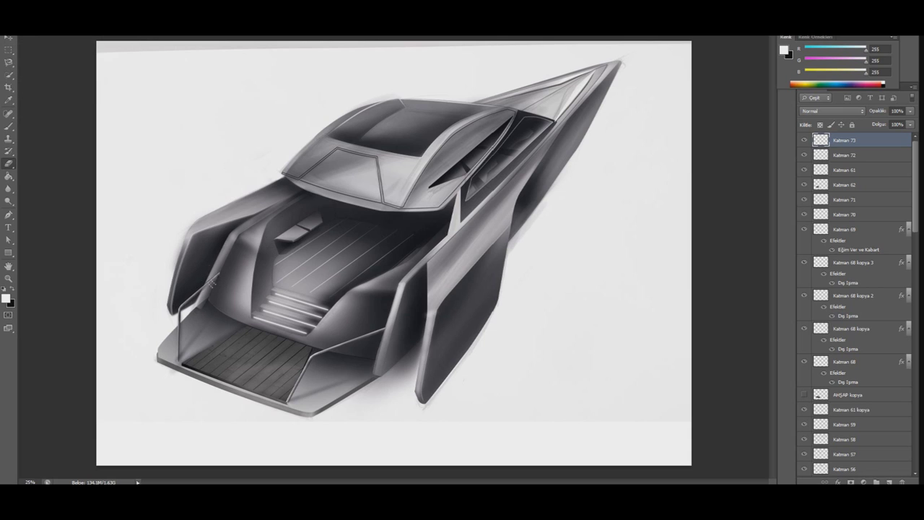
key(b)
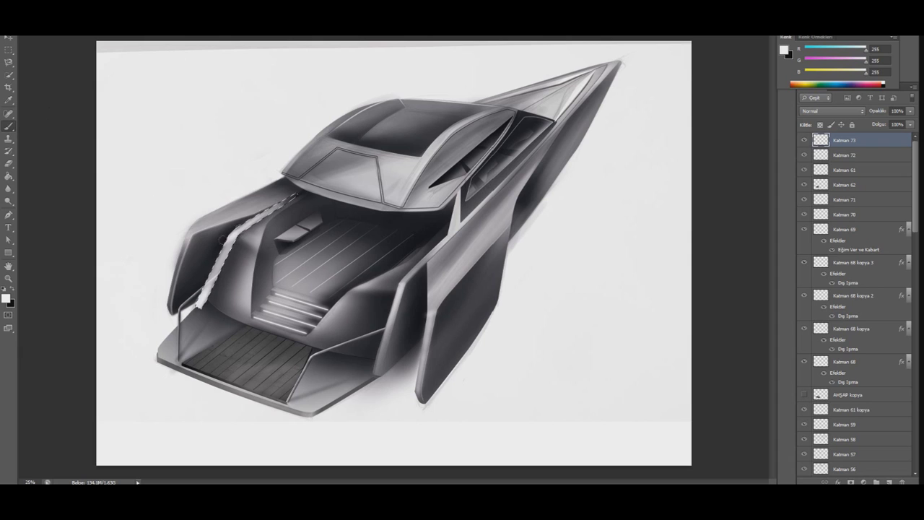
click(889, 481)
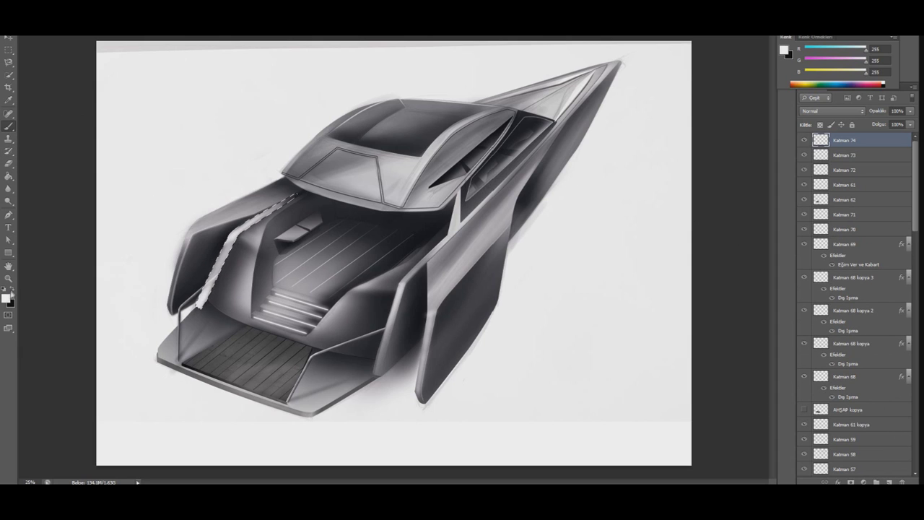
Set black with a new brush tip, deselect, and merge Katman 73 into Katman 74.
click(12, 289)
click(81, 84)
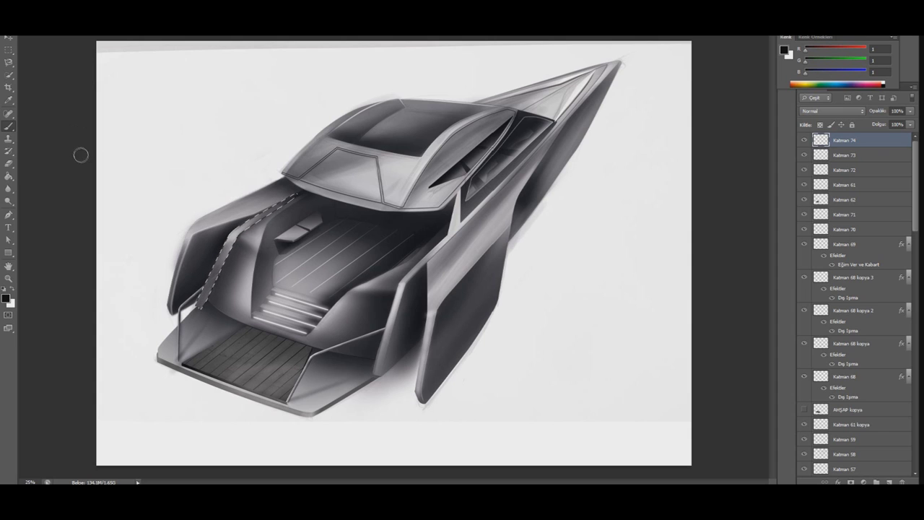
click(8, 50)
key(ctrl+d)
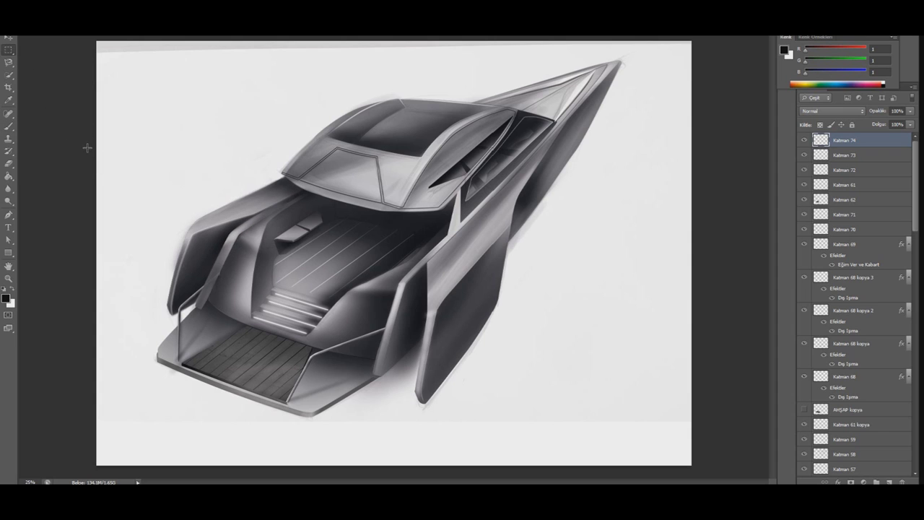
ctrl+click(859, 155)
right_click(861, 155)
click(758, 371)
Free Transform the strip's corners to fit the cockpit edge, then add Katman 75.
click(55, 32)
click(86, 173)
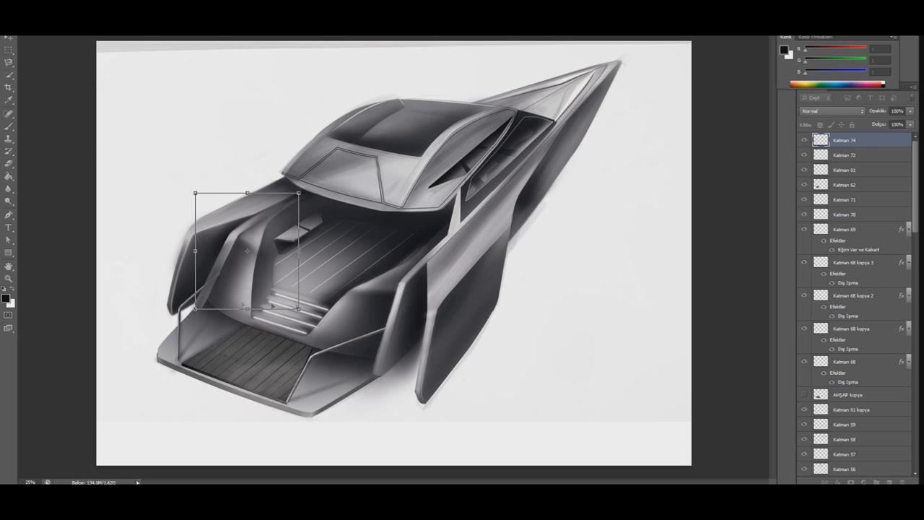
drag(298, 308, 279, 294)
drag(247, 193, 230, 223)
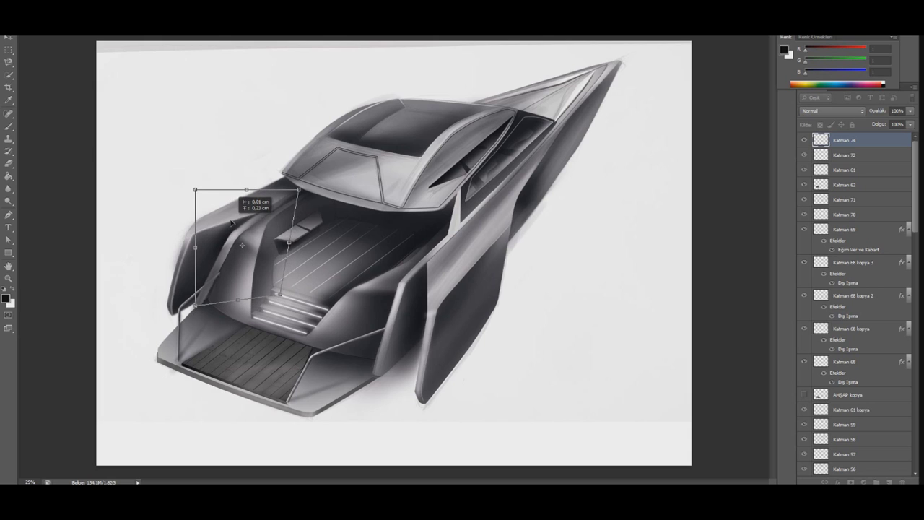
drag(195, 190, 192, 182)
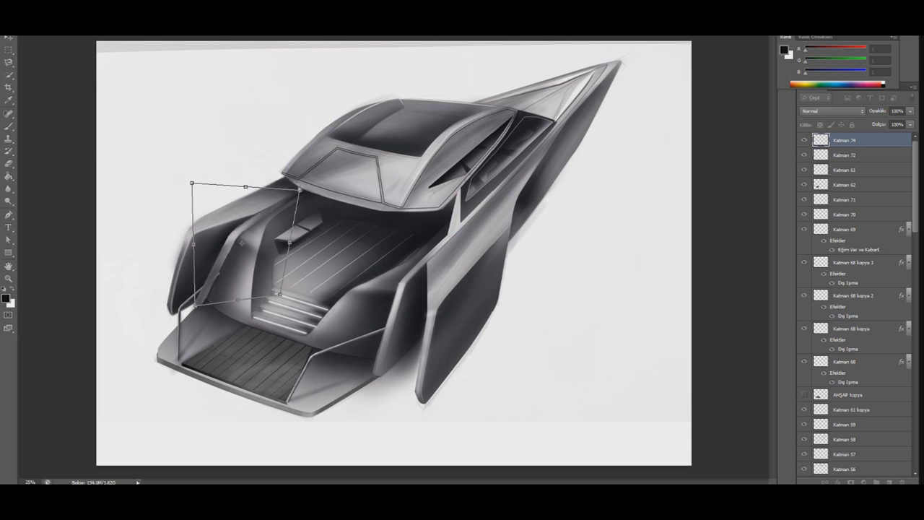
click(9, 50)
click(400, 184)
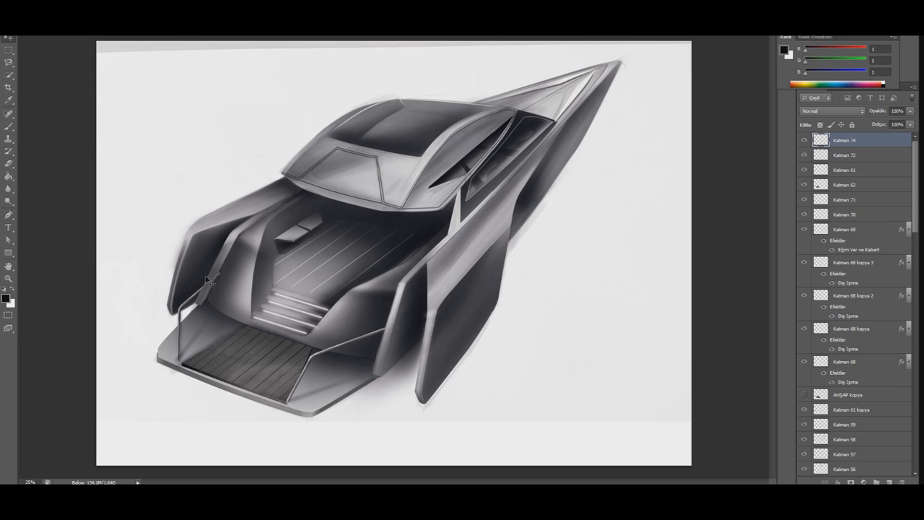
key(e)
click(889, 482)
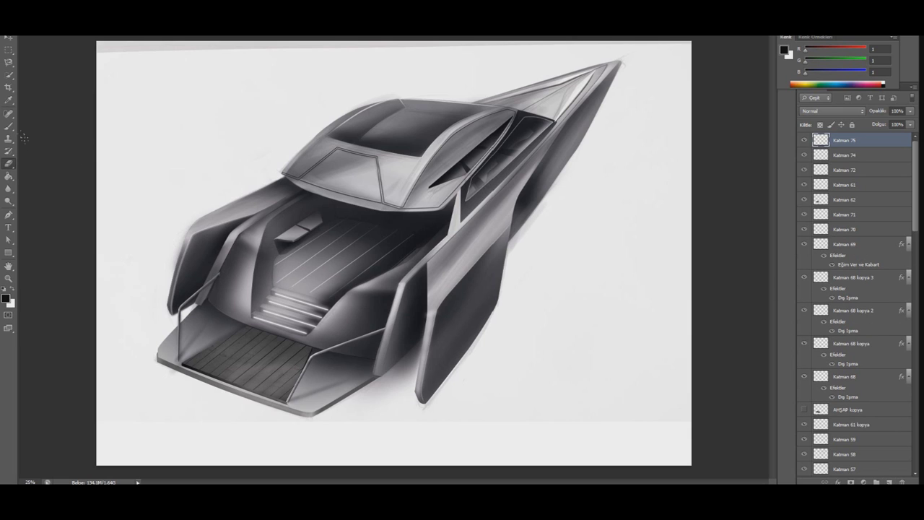
Choose a soft airbrush tip for the shading.
click(32, 38)
click(208, 302)
click(32, 37)
click(205, 303)
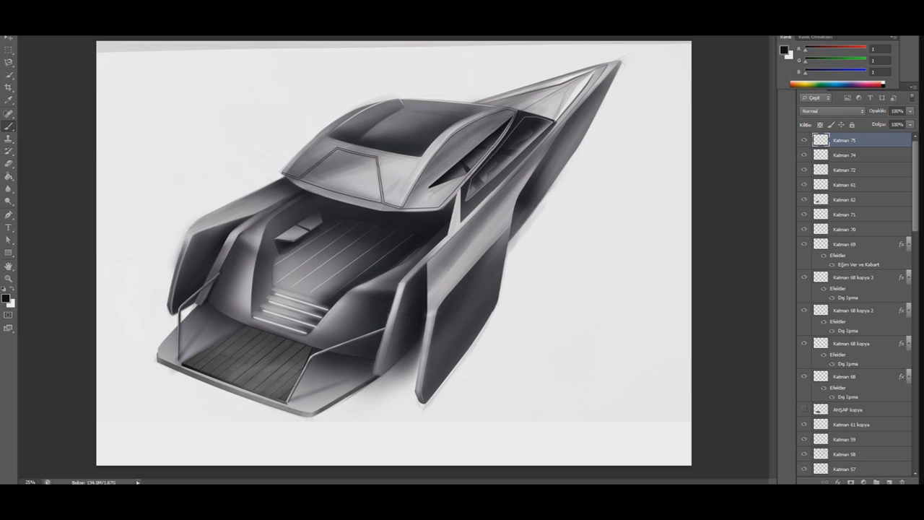
click(18, 29)
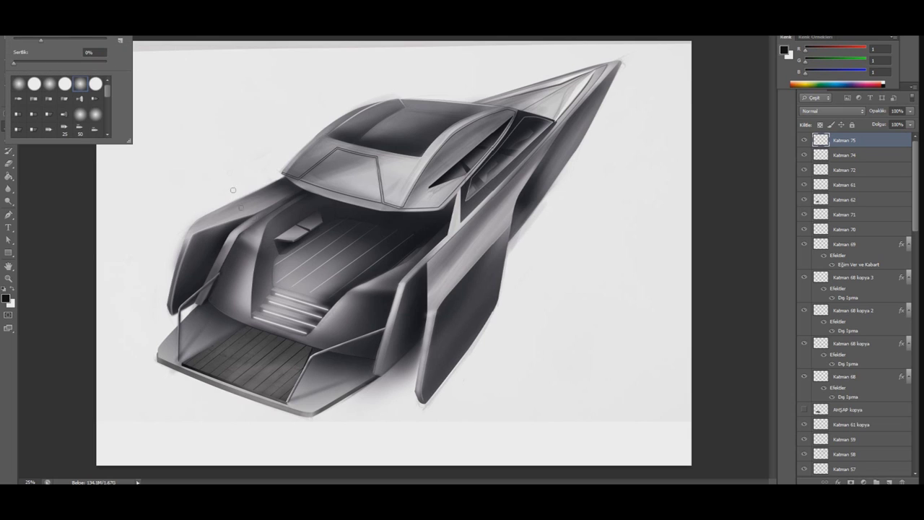
click(236, 265)
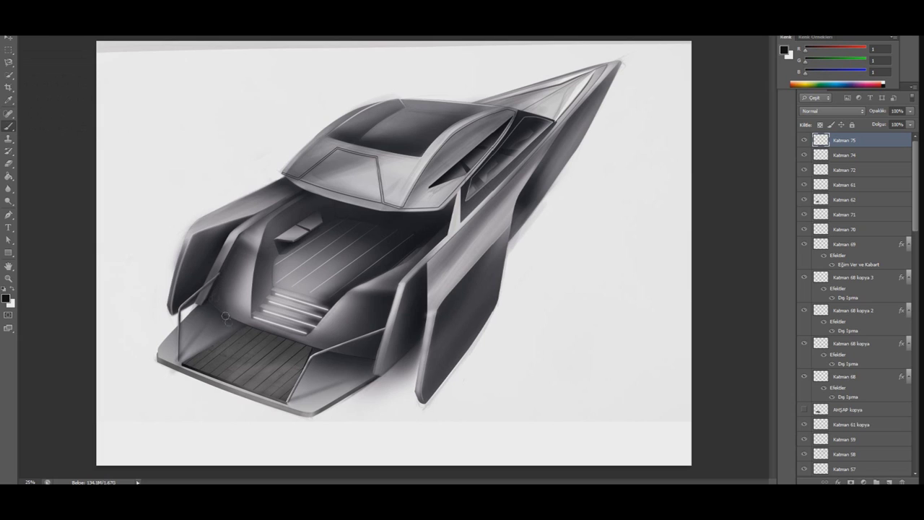
click(18, 29)
click(219, 184)
click(18, 29)
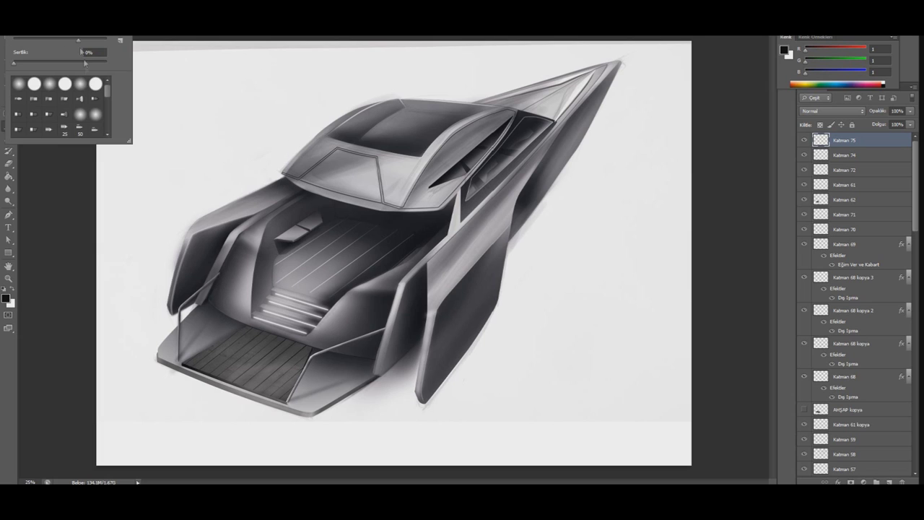
click(220, 289)
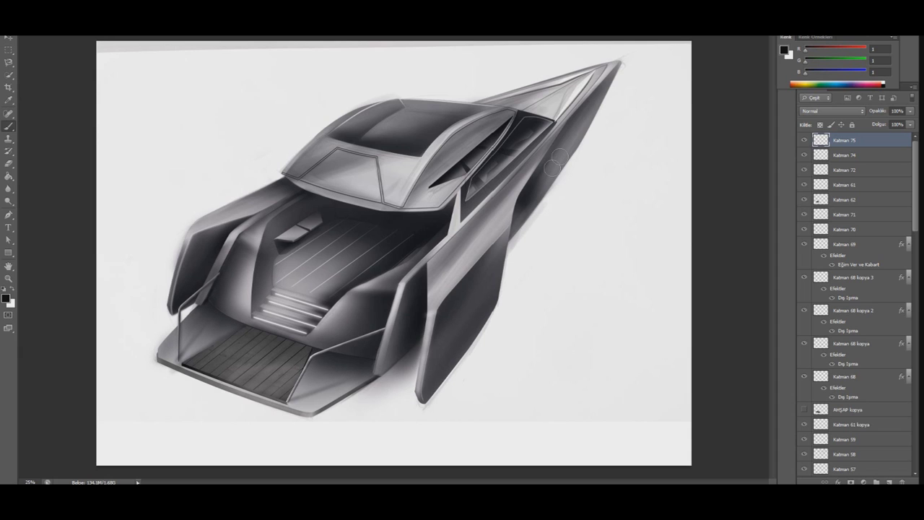
click(18, 29)
click(84, 88)
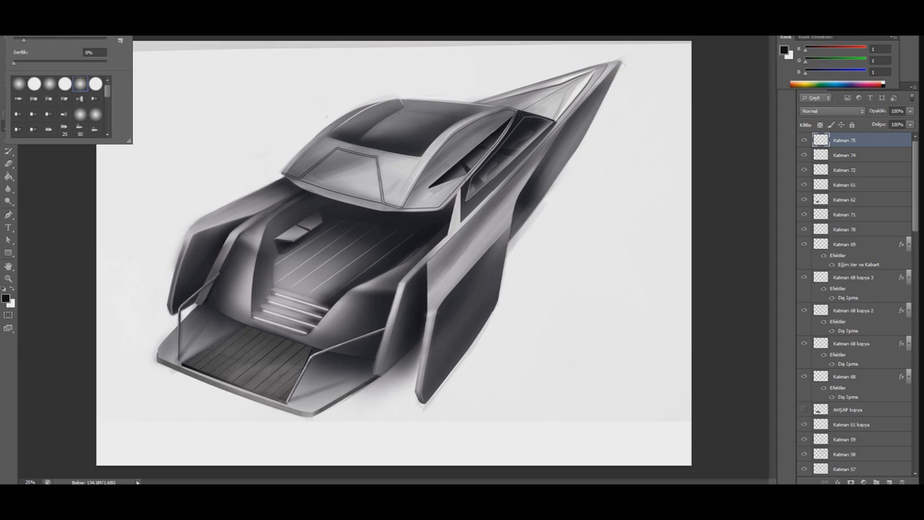
key(Return)
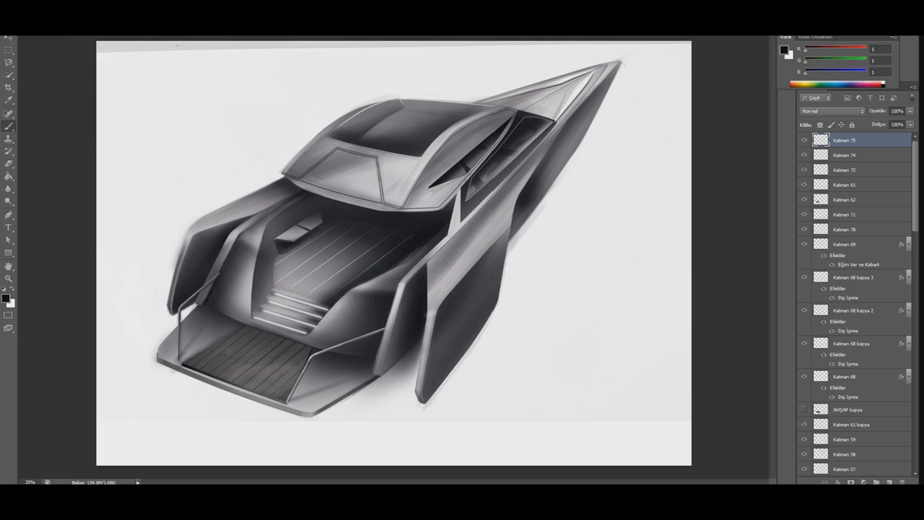
click(18, 29)
key(Return)
click(18, 28)
key(Return)
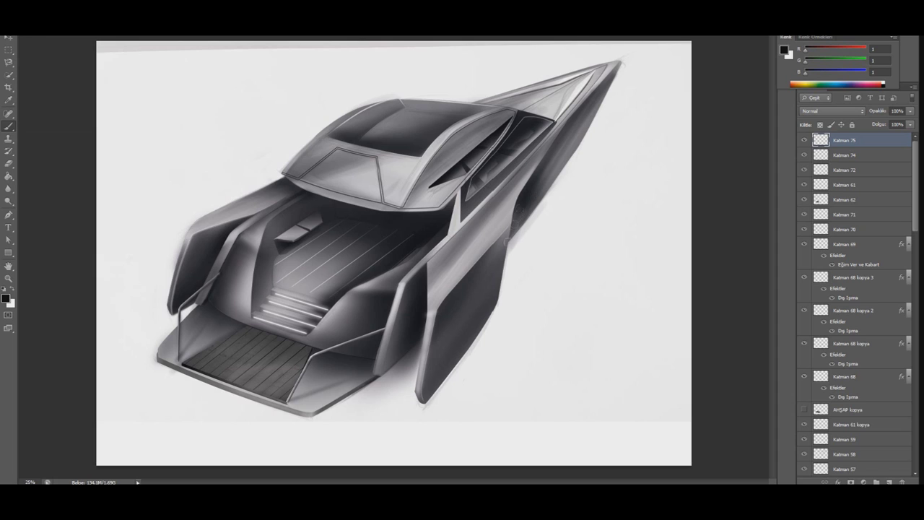
Paint dark shading strokes along the yacht's right side hull panel.
drag(509, 245, 589, 129)
drag(449, 272, 502, 184)
drag(455, 228, 505, 165)
drag(440, 257, 548, 141)
drag(463, 228, 492, 234)
drag(440, 260, 501, 185)
Add a dark rear-left streak and faint grey front-tip streak, then a new layer.
right_click(71, 44)
click(336, 180)
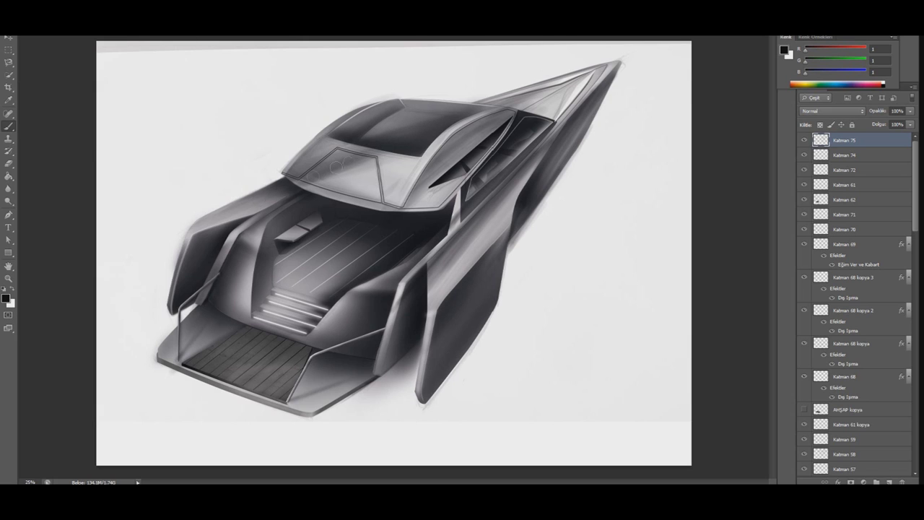
drag(158, 248, 257, 201)
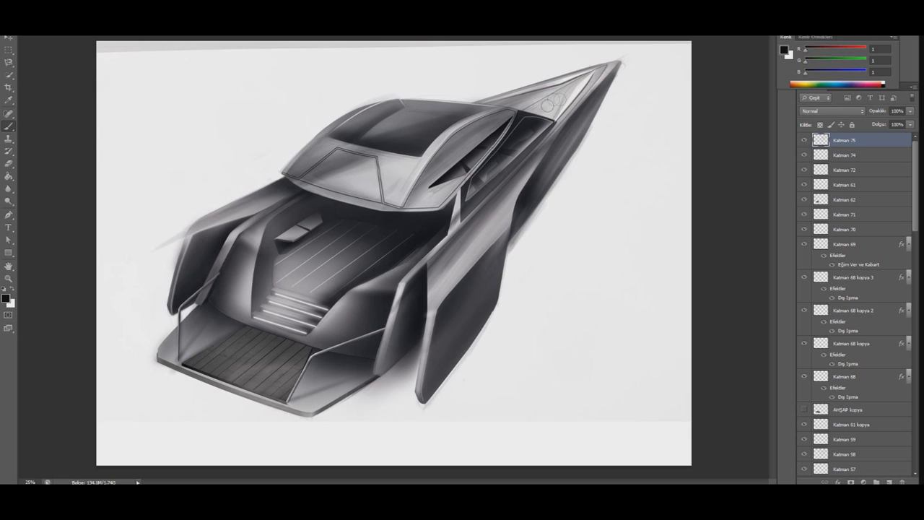
right_click(127, 49)
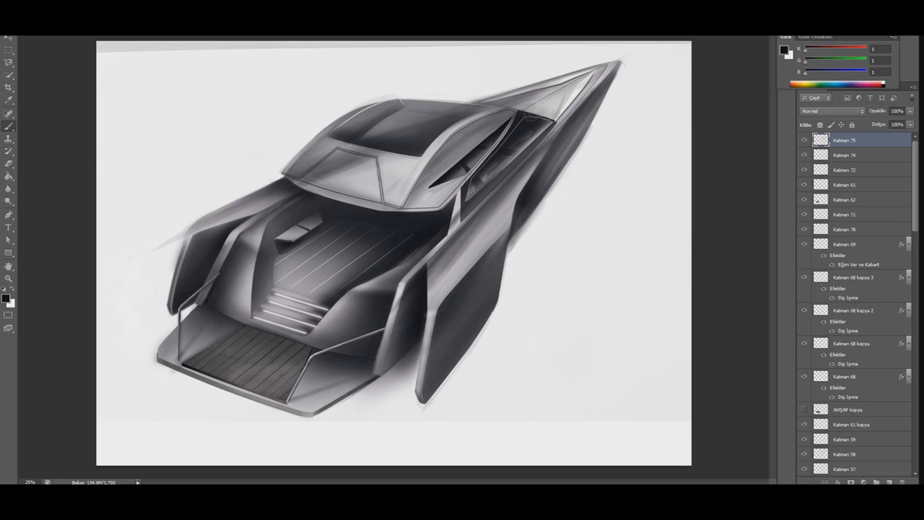
drag(612, 60, 640, 52)
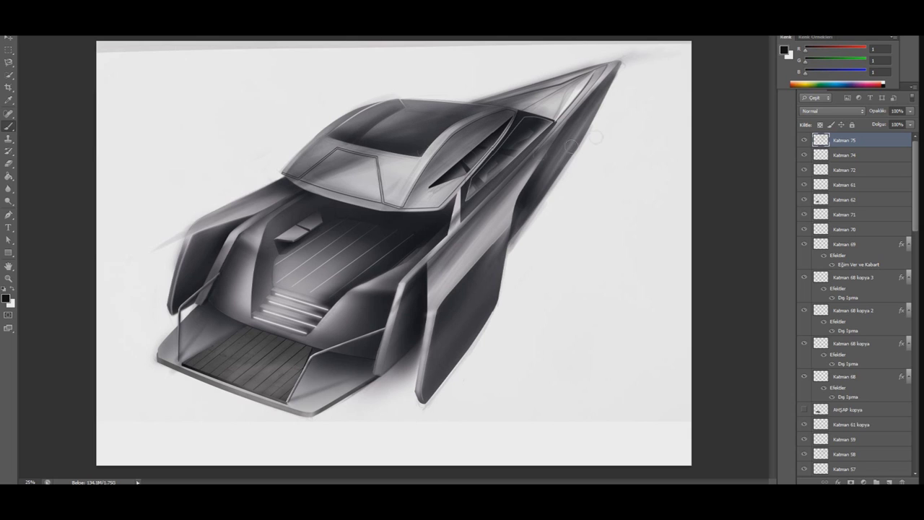
click(9, 163)
click(147, 185)
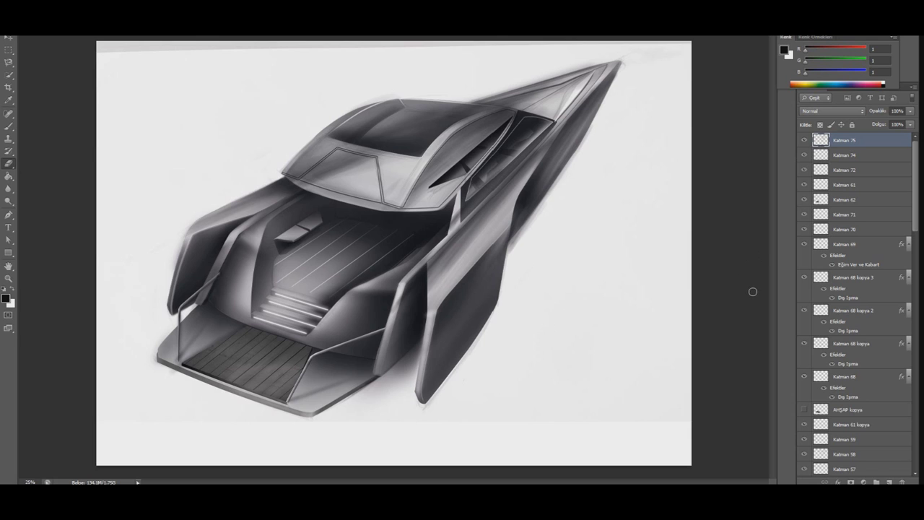
click(889, 482)
Switch to white and paint a soft highlight beside the side panel with a larger brush.
key(x)
key(b)
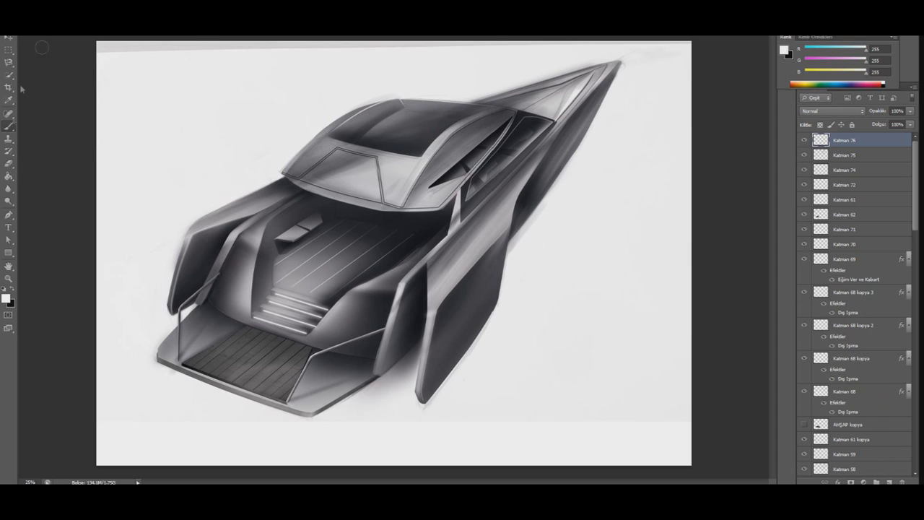
click(43, 29)
click(80, 83)
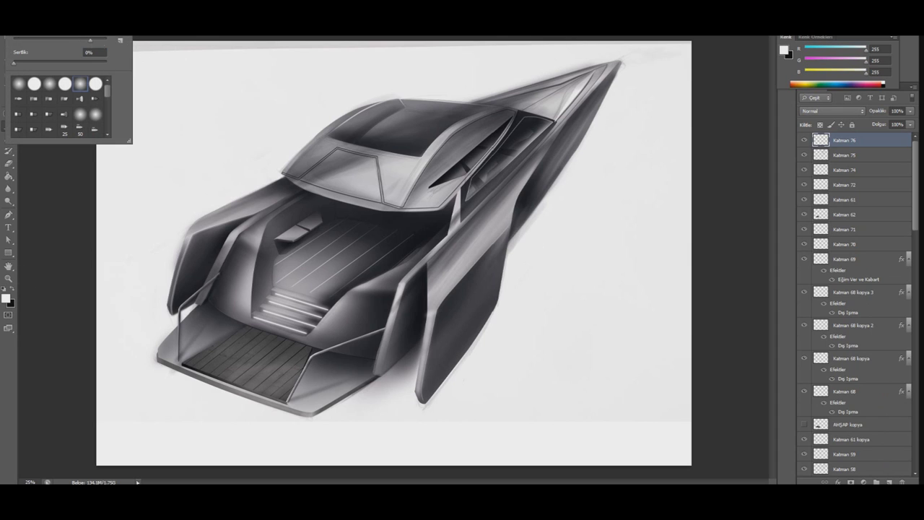
click(590, 67)
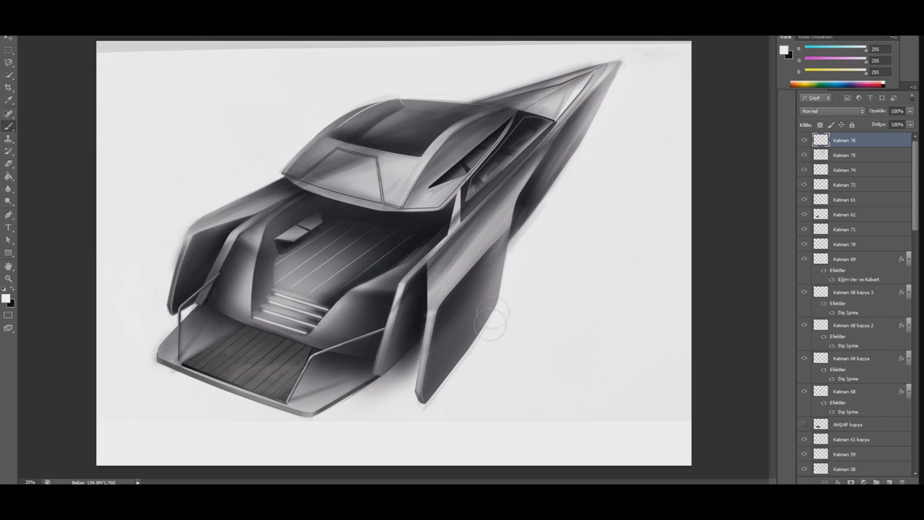
drag(515, 260, 493, 334)
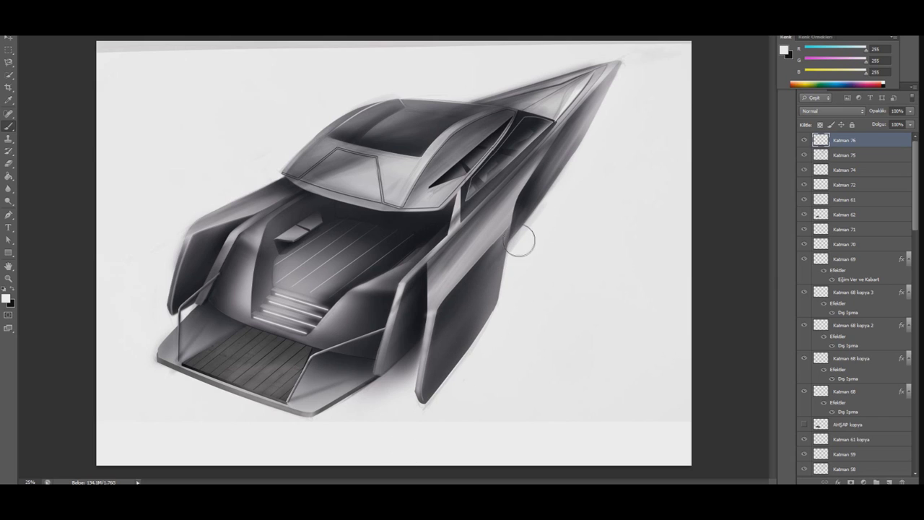
Add another empty layer, adjust the brush options, and reveal the TD LOGO layer.
click(889, 482)
click(31, 33)
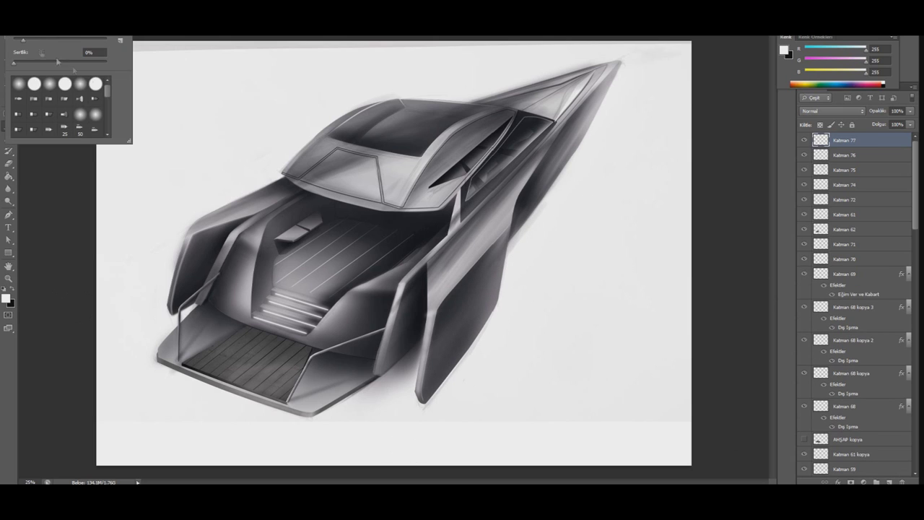
click(298, 189)
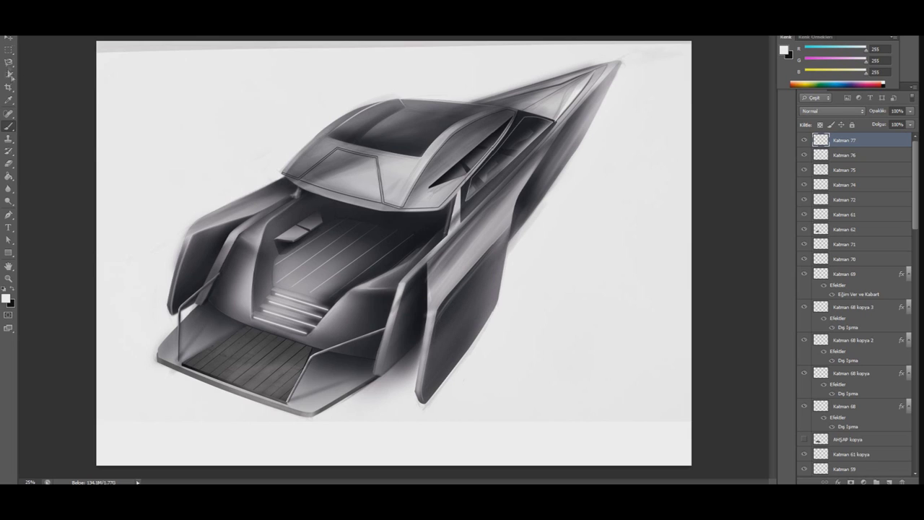
right_click(31, 46)
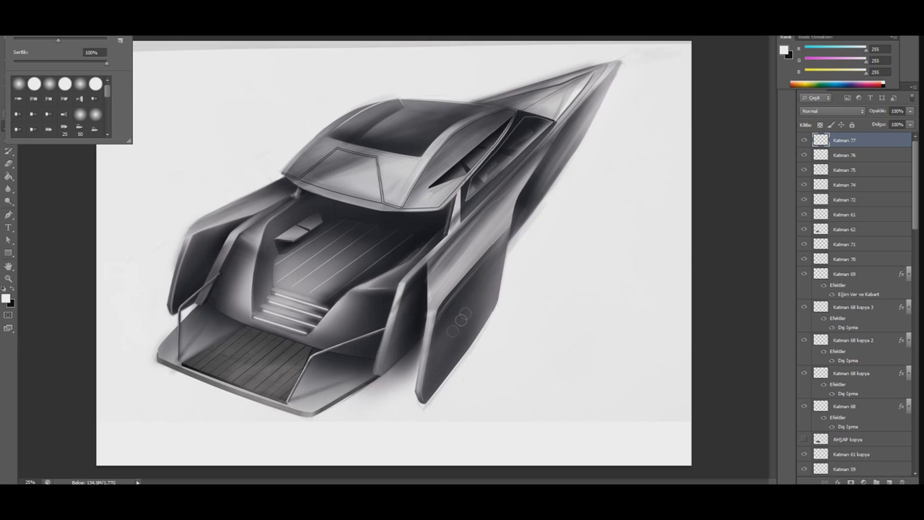
click(446, 334)
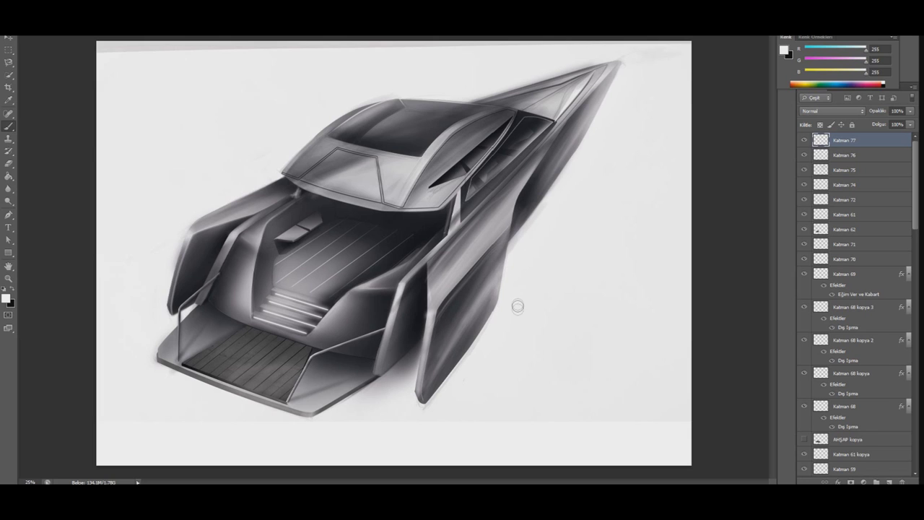
click(804, 140)
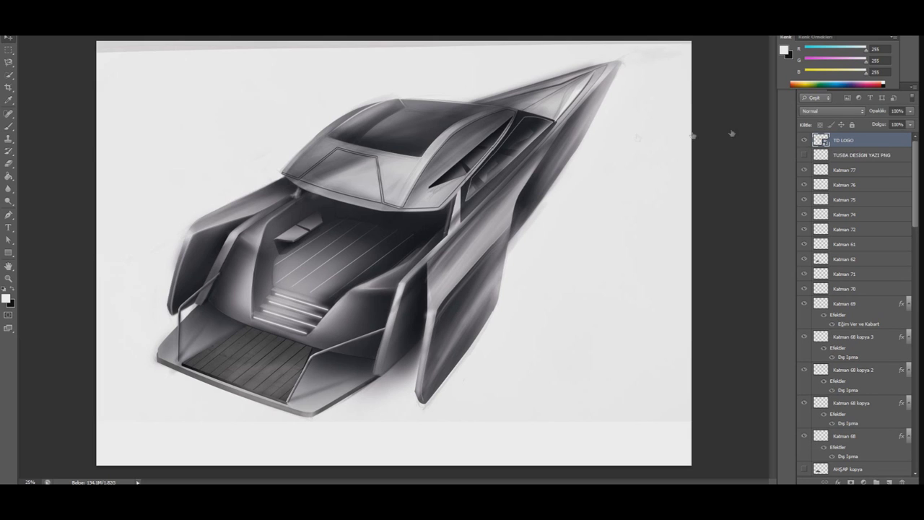
Shrink, tilt and move the TD logo onto the cabin roof.
click(79, 156)
mouse_move(369, 216)
mouse_down()
mouse_move(372, 202)
mouse_move(362, 217)
mouse_up()
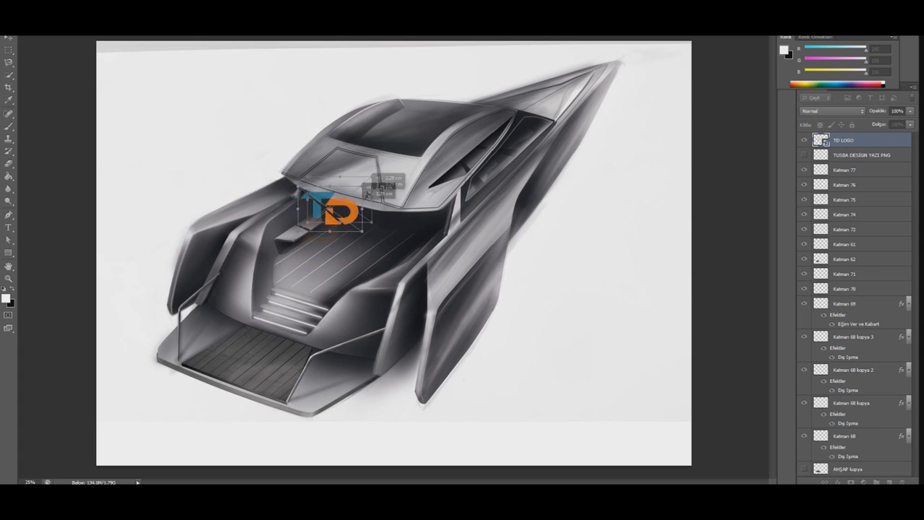
key(ctrl+plus)
key(ctrl+plus)
mouse_move(308, 97)
mouse_down()
mouse_move(311, 76)
mouse_move(298, 96)
mouse_up()
mouse_move(260, 124)
mouse_down()
mouse_move(307, 85)
mouse_move(352, 63)
mouse_move(340, 62)
mouse_up()
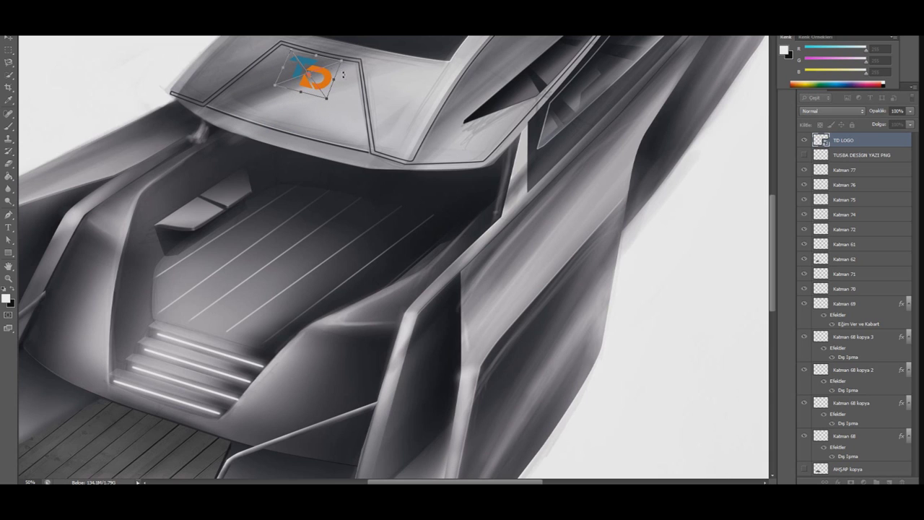
key(v)
key(Return)
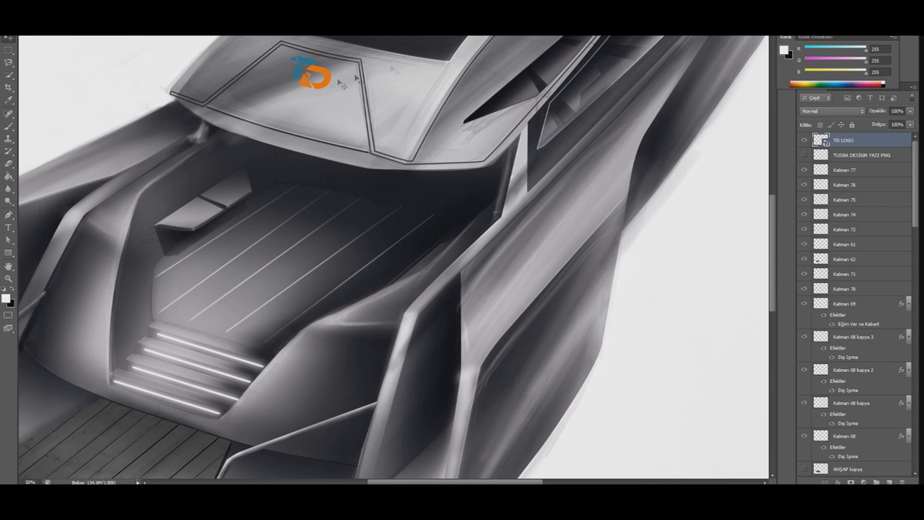
Give the logo layer a white Color Overlay style.
right_click(873, 150)
click(780, 149)
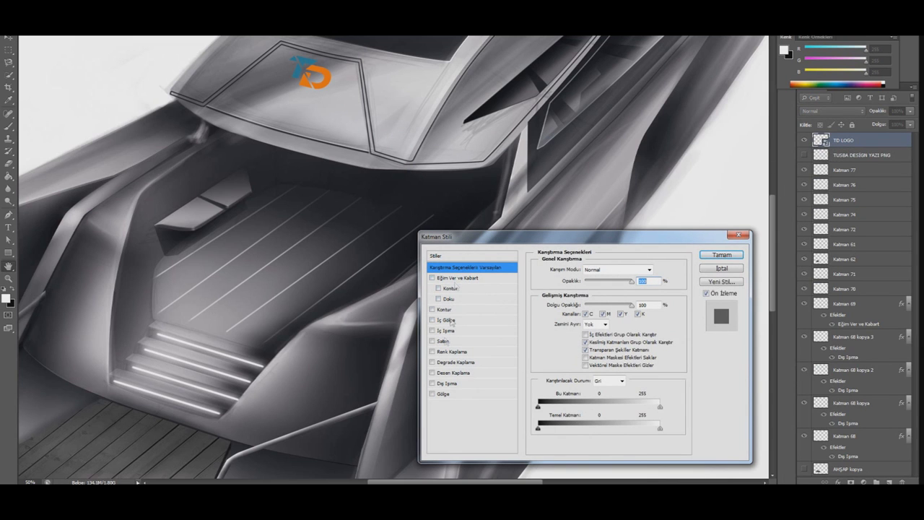
click(452, 351)
click(655, 266)
click(291, 333)
Add Bevel & Emboss in Emboss style with depth 256 to the logo.
click(514, 341)
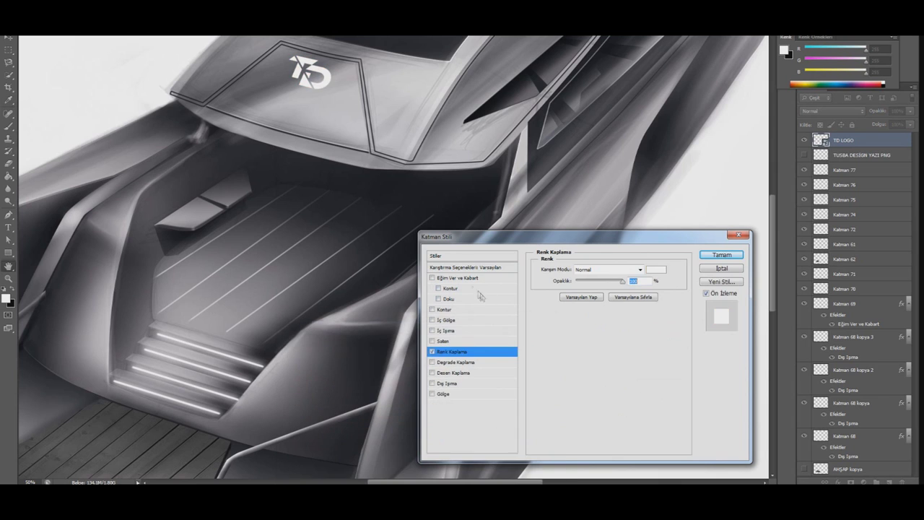
click(457, 277)
drag(582, 295, 590, 295)
click(581, 314)
click(599, 272)
click(596, 281)
key(Down)
key(Down)
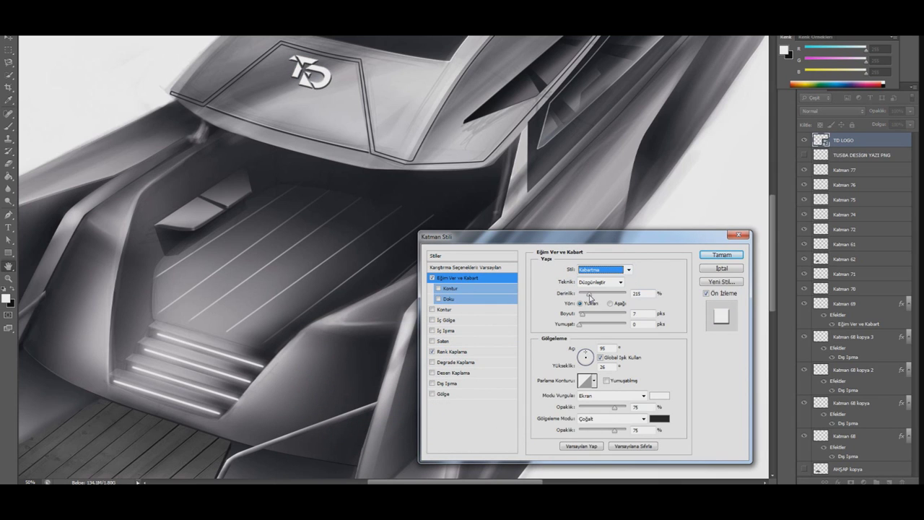
drag(590, 295, 592, 294)
click(582, 315)
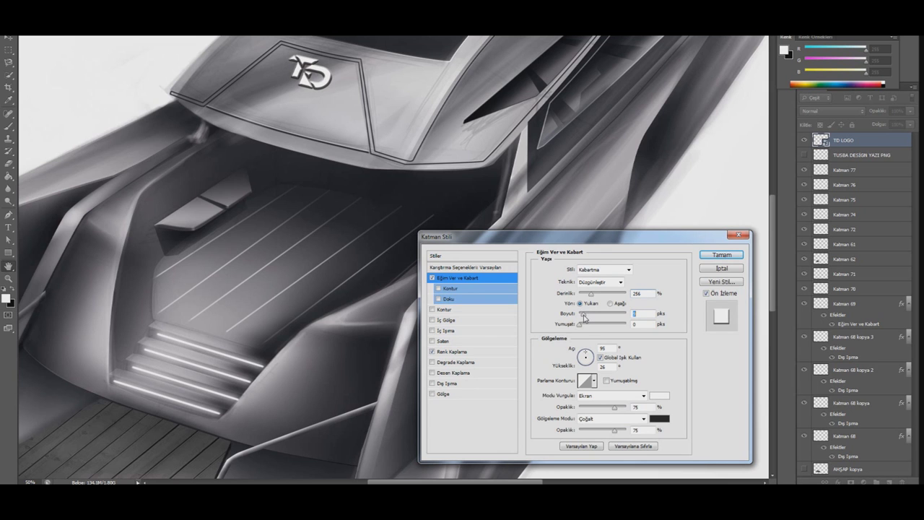
click(735, 258)
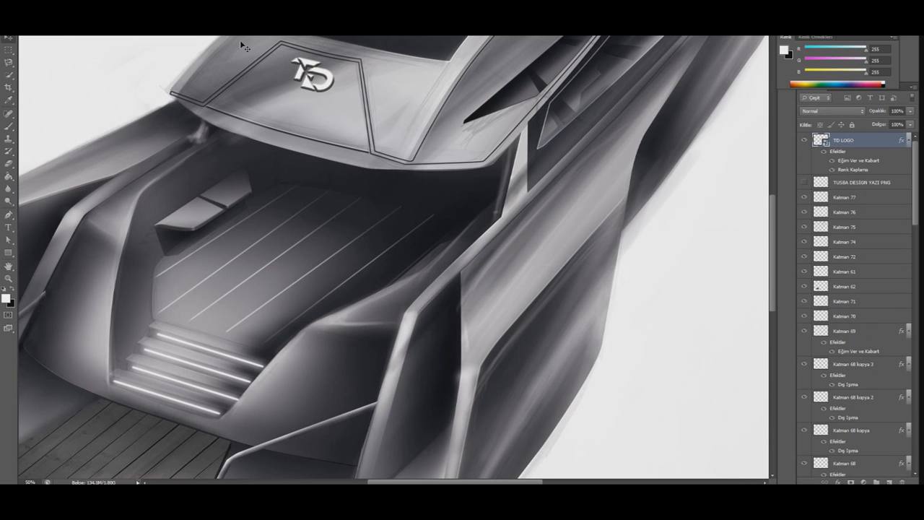
Toggle the shading layers Katman 76 down to Katman 62 to compare the result.
key(ctrl+minus)
key(ctrl+minus)
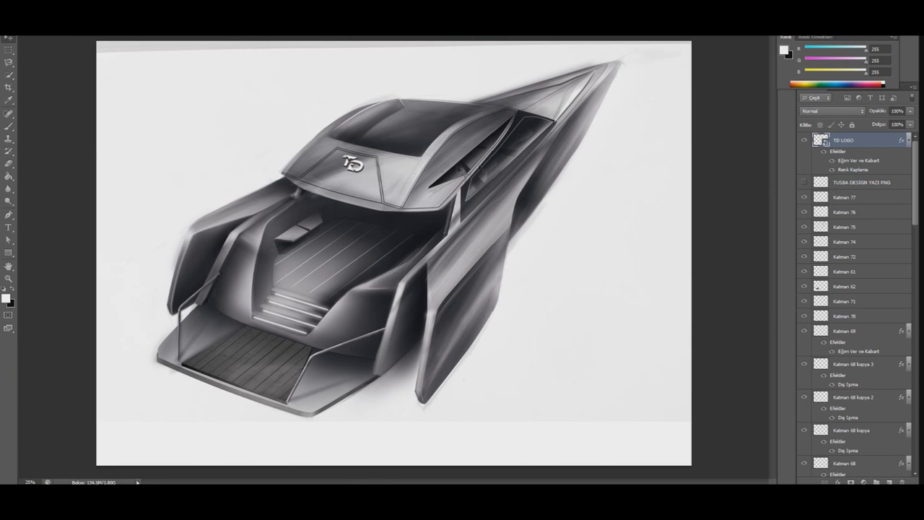
key(ctrl+plus)
key(ctrl+plus)
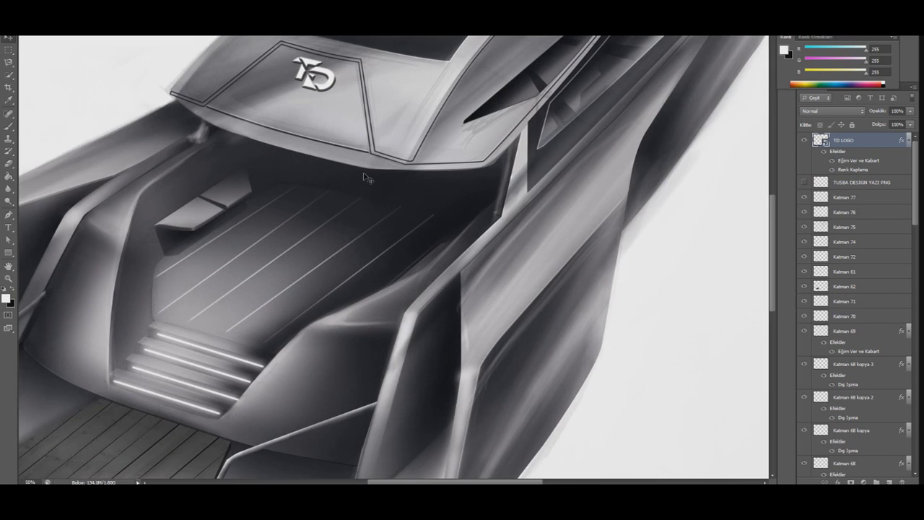
scroll(758, 191, up, 4)
click(805, 212)
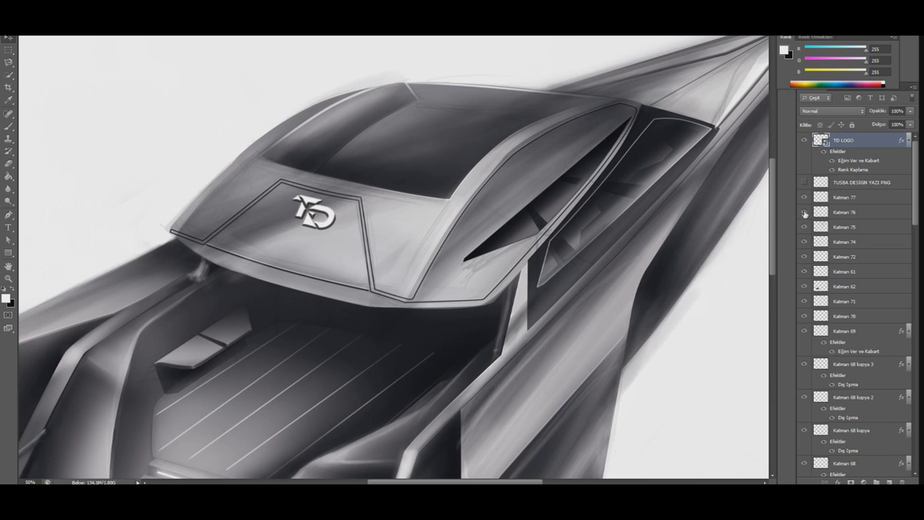
click(805, 228)
click(805, 242)
click(804, 257)
click(804, 258)
click(805, 271)
click(805, 286)
click(804, 230)
click(805, 212)
Select Katman 77, switch to the eraser, and zoom out to the whole yacht.
click(805, 198)
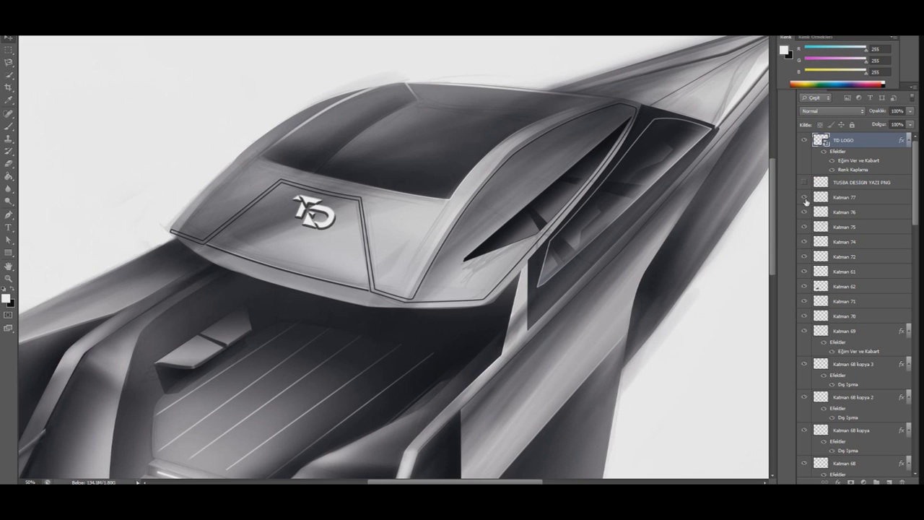
click(845, 197)
key(e)
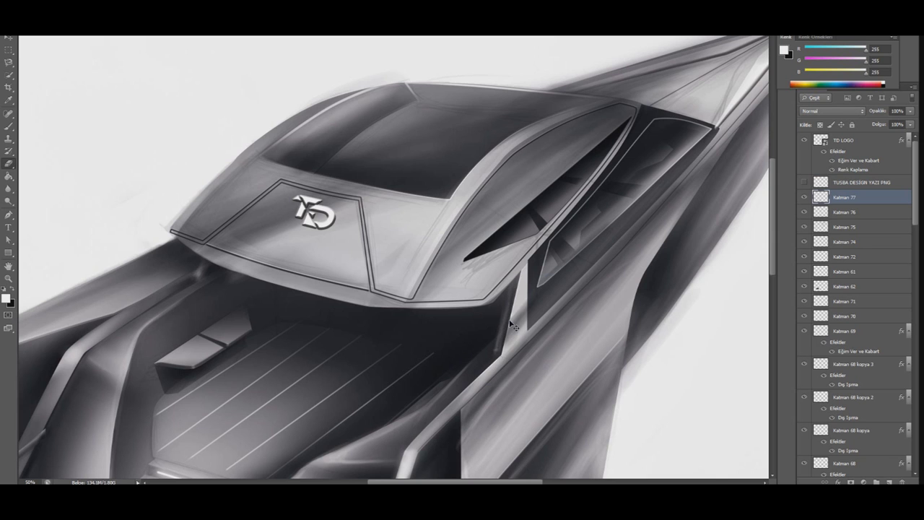
key(ctrl+minus)
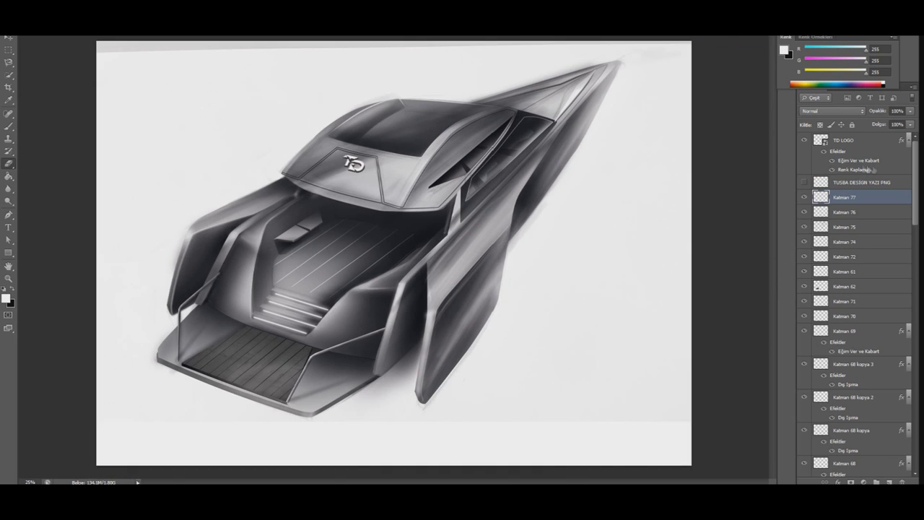
Show and select the TUSBA DESIGN layer, then resize it with Free Transform.
click(804, 182)
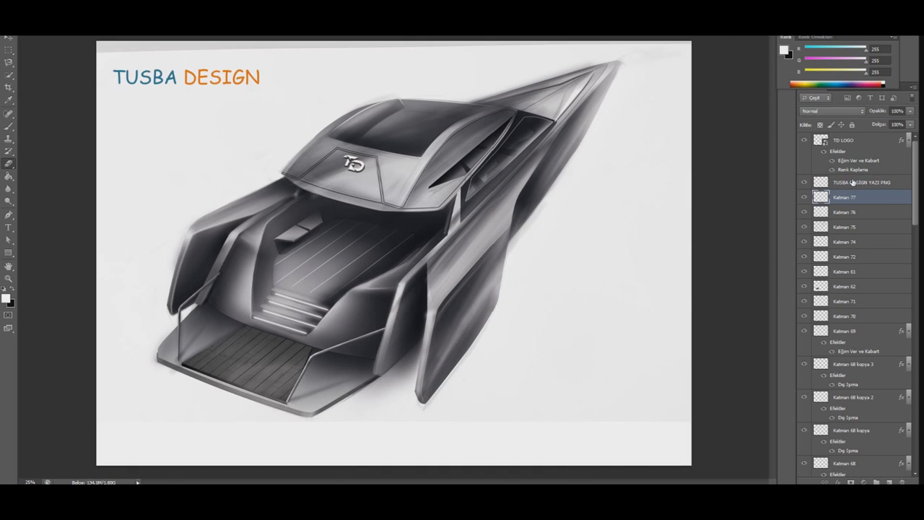
click(859, 182)
click(55, 29)
click(80, 174)
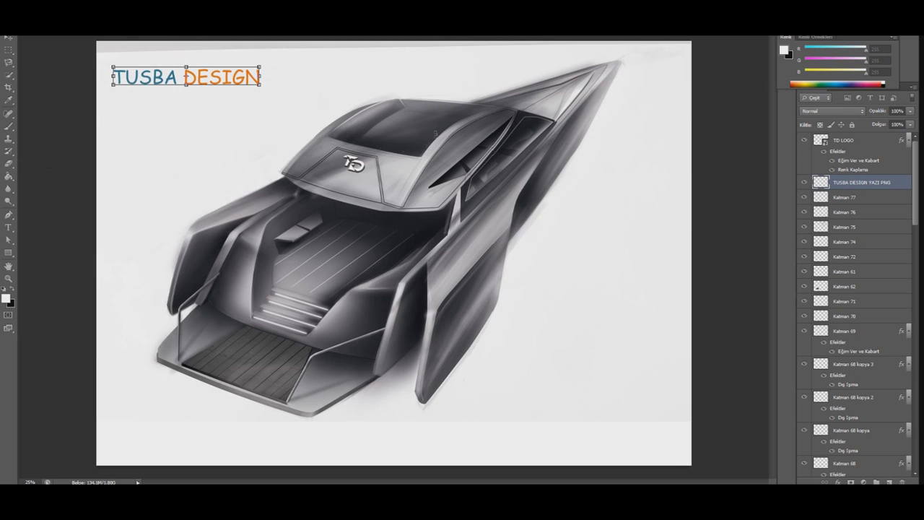
key(Return)
Give the TUSBA DESIGN title a black Color Overlay and Bevel & Emboss with Size 0.
right_click(884, 188)
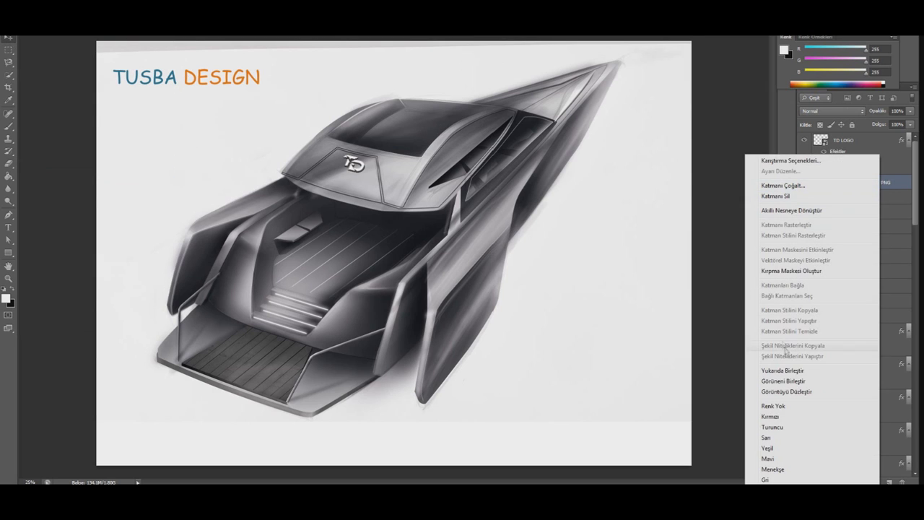
click(791, 161)
click(448, 351)
click(656, 269)
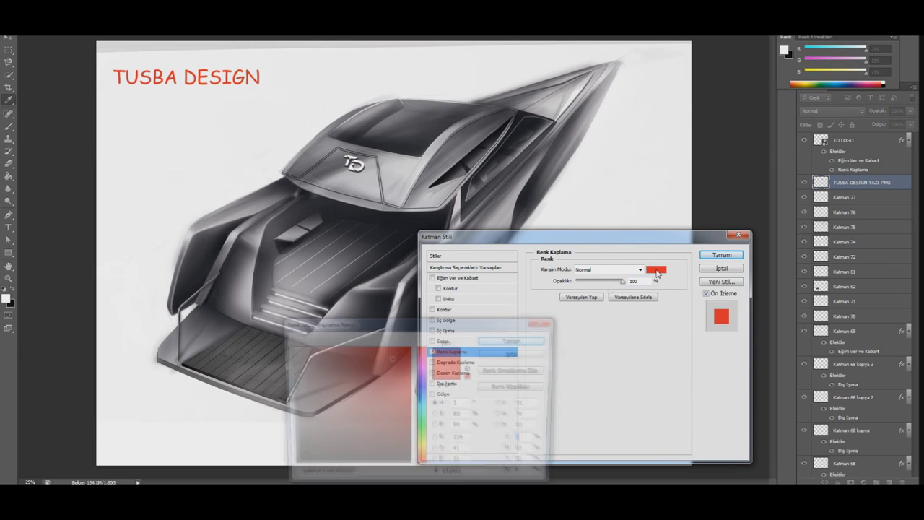
click(292, 455)
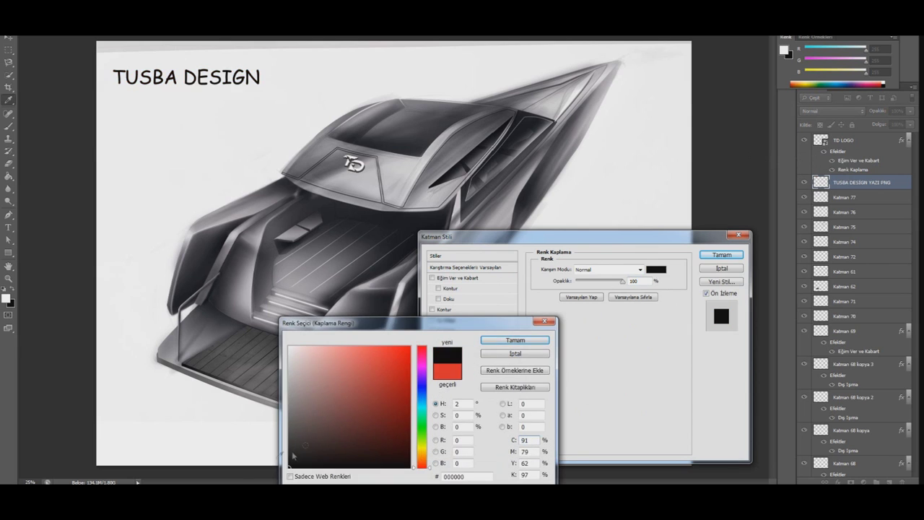
click(493, 341)
click(452, 278)
drag(582, 315, 579, 315)
click(578, 325)
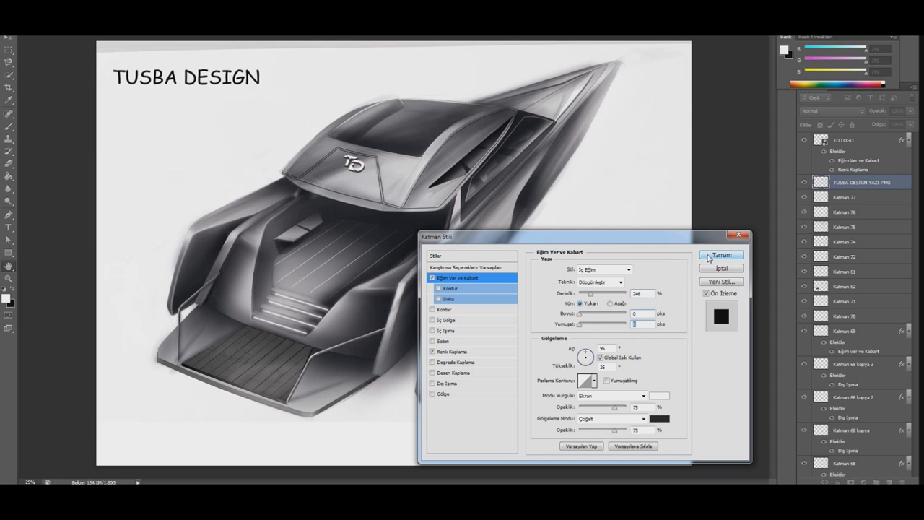
click(708, 257)
Transform the styled title again and commit it in the top-left corner.
click(57, 29)
click(73, 173)
click(10, 41)
key(Return)
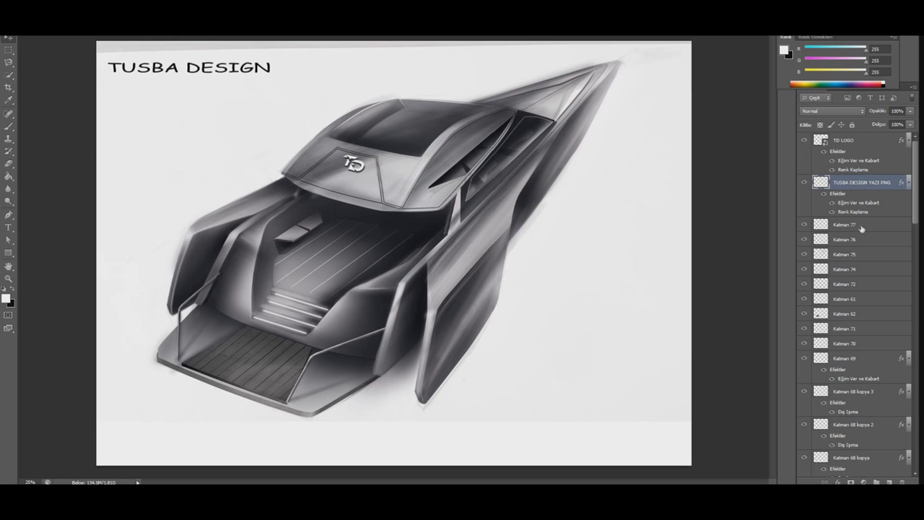
Select the drawing layers from Katman 77 down to Katman 51.
drag(860, 226, 848, 417)
scroll(851, 280, down, 5)
mouse_move(852, 280)
mouse_down()
mouse_move(854, 464)
mouse_move(859, 244)
mouse_move(849, 356)
mouse_move(857, 467)
mouse_up()
Merge the drawing layers from Katman 77 down to Katman 27, excluding trimaran yat kontrast.
scroll(854, 433, down, 7)
scroll(830, 369, down, 7)
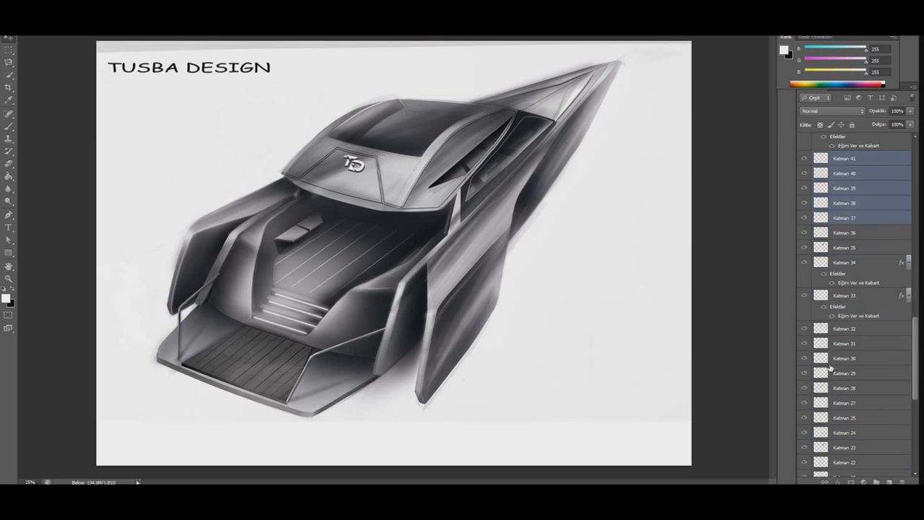
mouse_move(836, 233)
mouse_down()
mouse_move(858, 331)
mouse_move(855, 463)
mouse_move(860, 265)
mouse_move(851, 462)
mouse_move(850, 405)
mouse_move(864, 449)
mouse_up()
scroll(856, 462, down, 6)
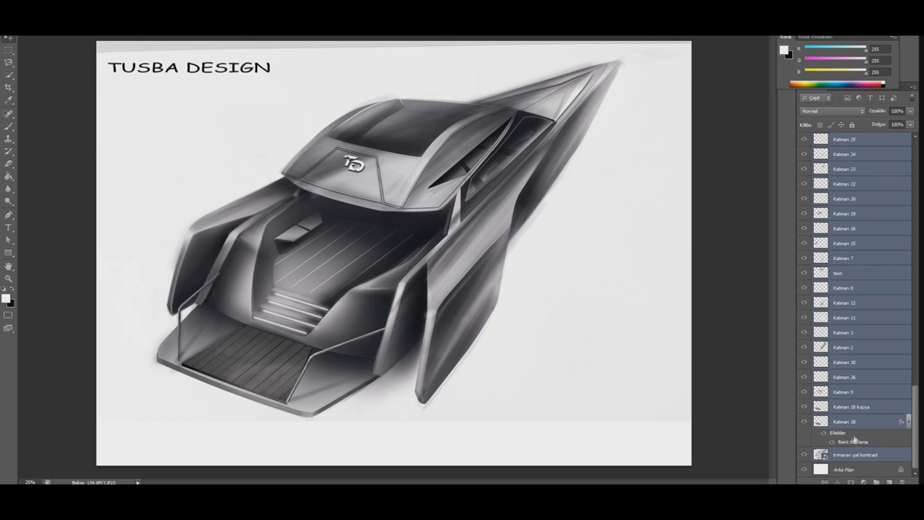
ctrl+click(853, 451)
right_click(858, 402)
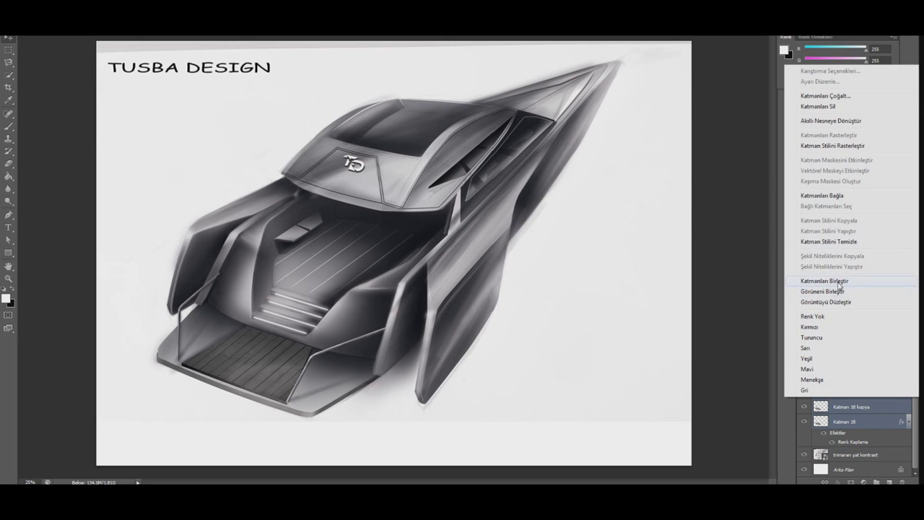
click(849, 285)
Check the merged Katman 77 and add a new empty Katman 78 beneath it.
click(806, 224)
click(806, 224)
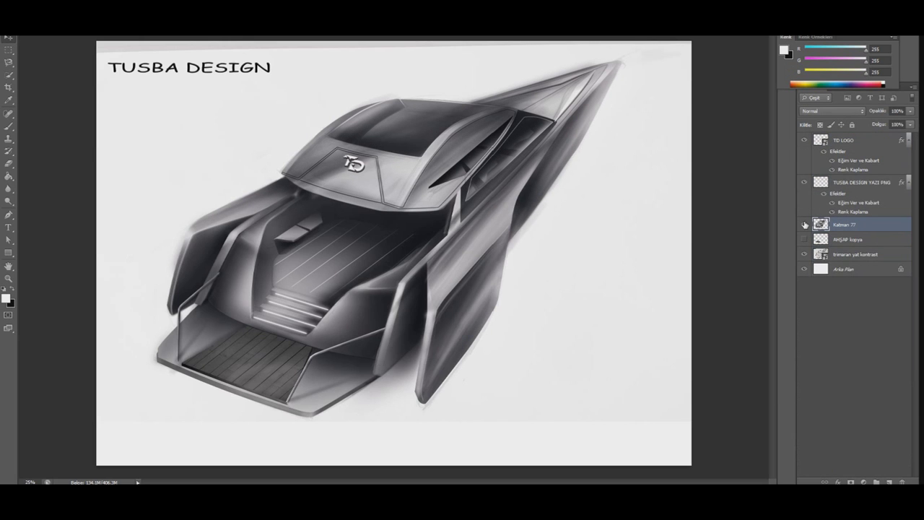
click(874, 240)
click(891, 482)
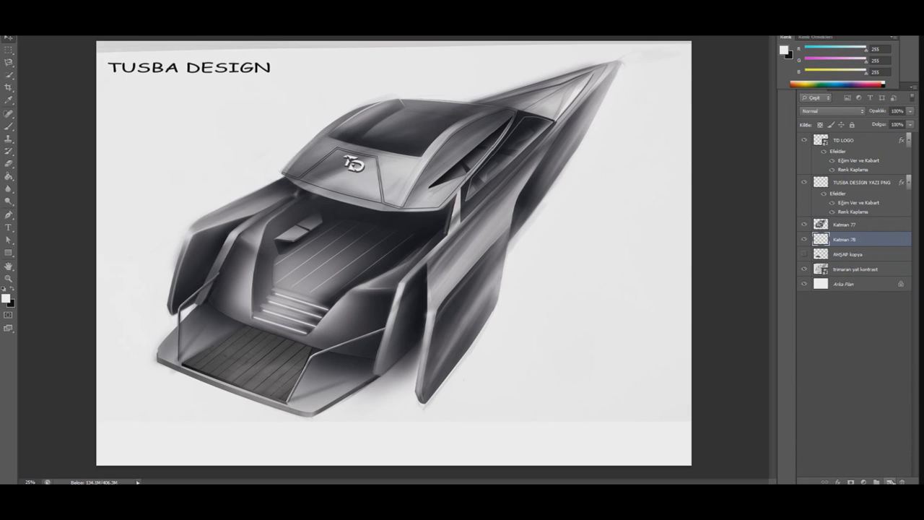
click(9, 215)
Discard a started path below the stern and reselect the merged Katman 77 layer.
click(181, 375)
click(160, 393)
key(Escape)
click(838, 231)
click(316, 194)
click(342, 236)
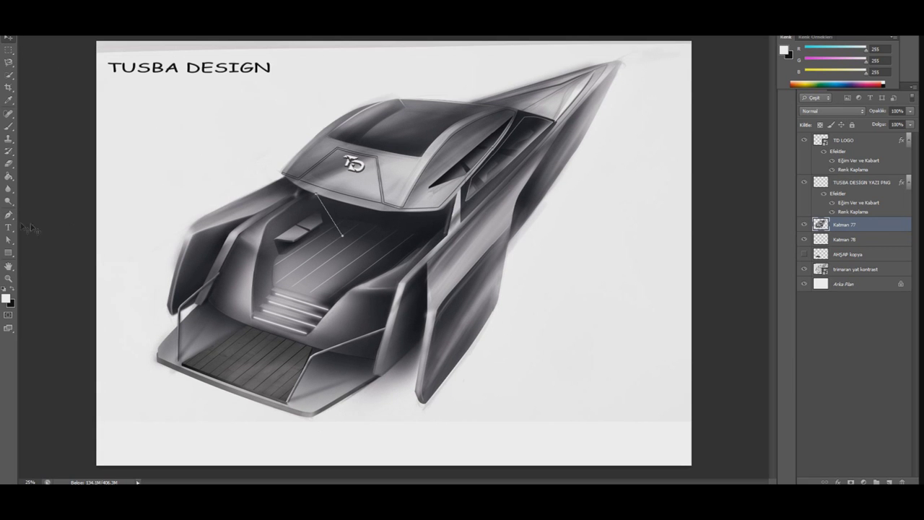
Duplicate Katman 77 offset down-right and give the copy a black Color Overlay.
click(8, 39)
click(301, 287)
drag(301, 287, 317, 317)
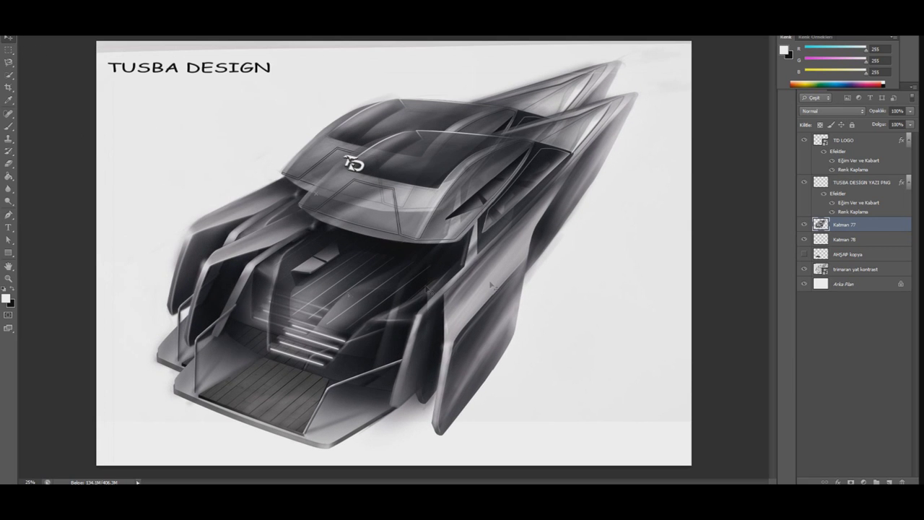
right_click(869, 225)
click(794, 161)
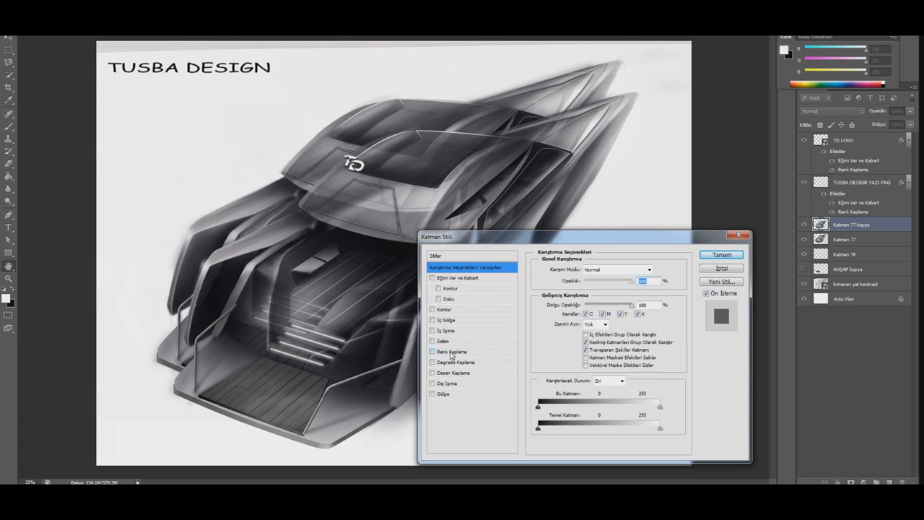
click(452, 352)
click(654, 271)
click(325, 458)
click(516, 336)
click(721, 255)
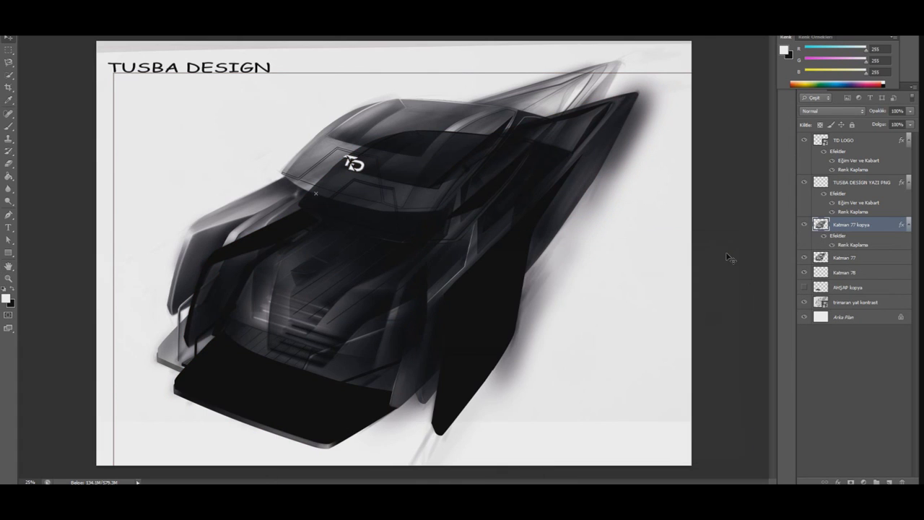
Place the black copy under Katman 77 as a shadow at 74% opacity.
drag(844, 263, 845, 221)
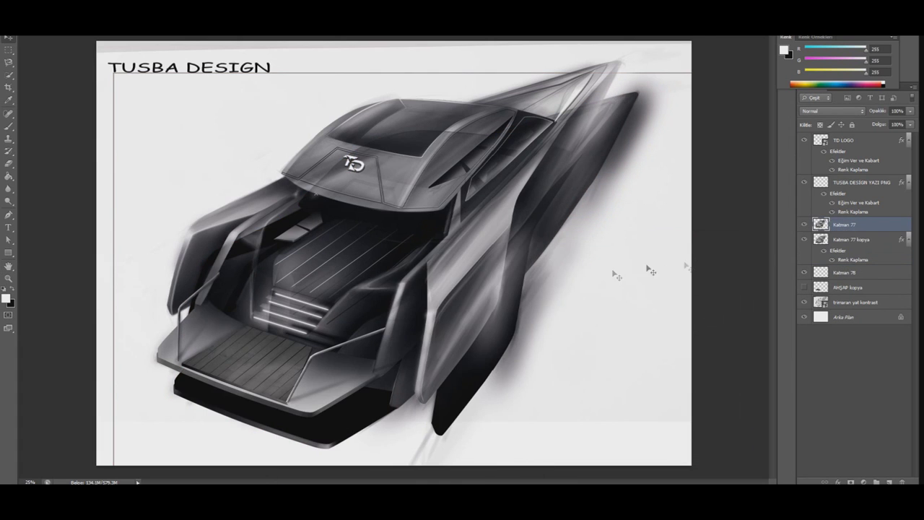
mouse_move(503, 323)
mouse_down()
mouse_move(518, 362)
mouse_move(527, 325)
mouse_move(509, 315)
mouse_up()
click(910, 111)
mouse_move(912, 123)
mouse_down()
mouse_move(893, 124)
mouse_move(900, 123)
mouse_up()
drag(605, 142, 587, 151)
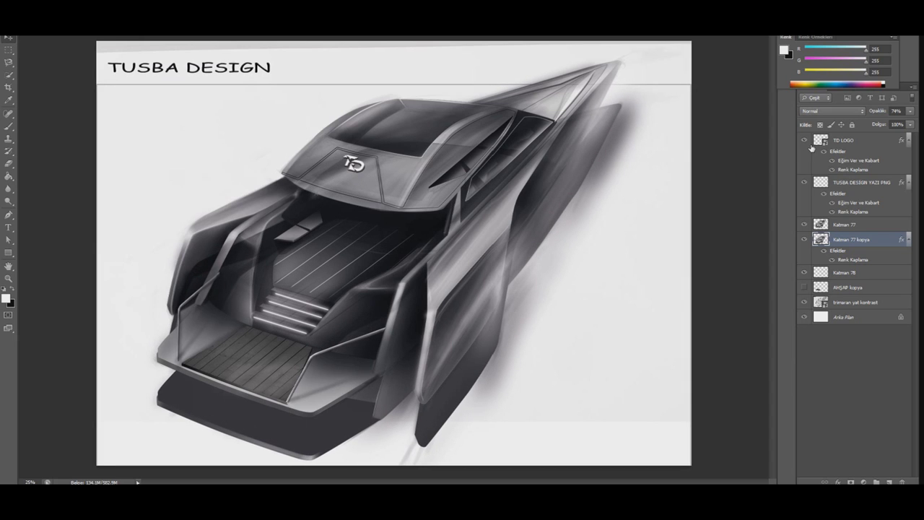
Hide the black shadow copy and add a new empty Katman 79 layer.
click(806, 240)
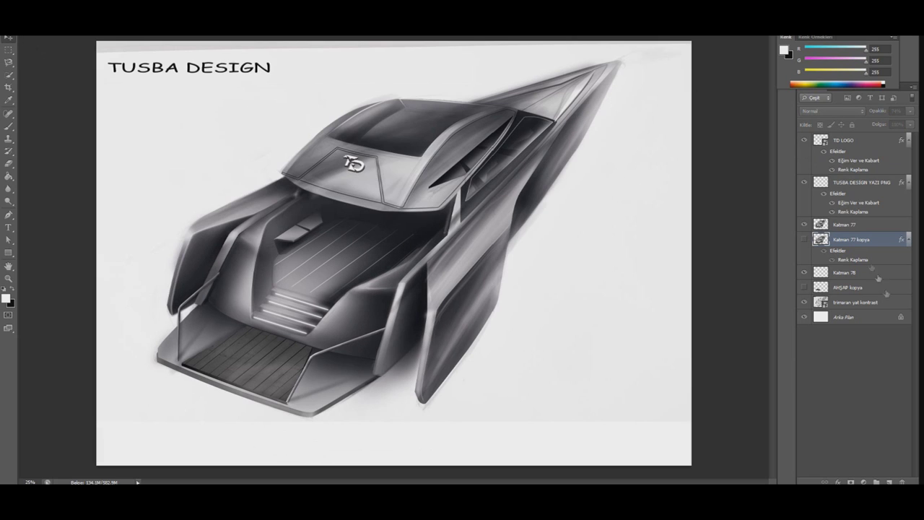
click(888, 482)
click(8, 215)
Place pen anchors below the stern and toward the right hull, undoing misplaced ones.
click(186, 374)
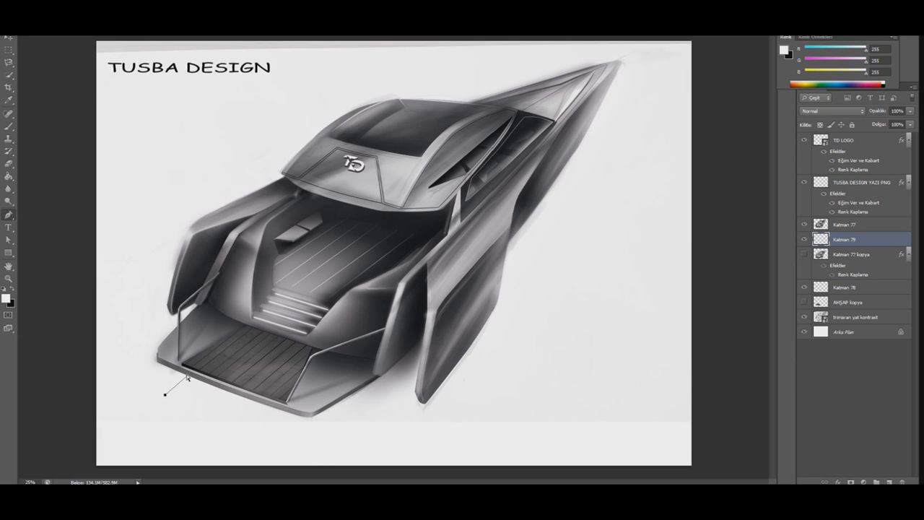
click(167, 406)
click(315, 452)
ctrl+click(310, 453)
drag(394, 407, 383, 403)
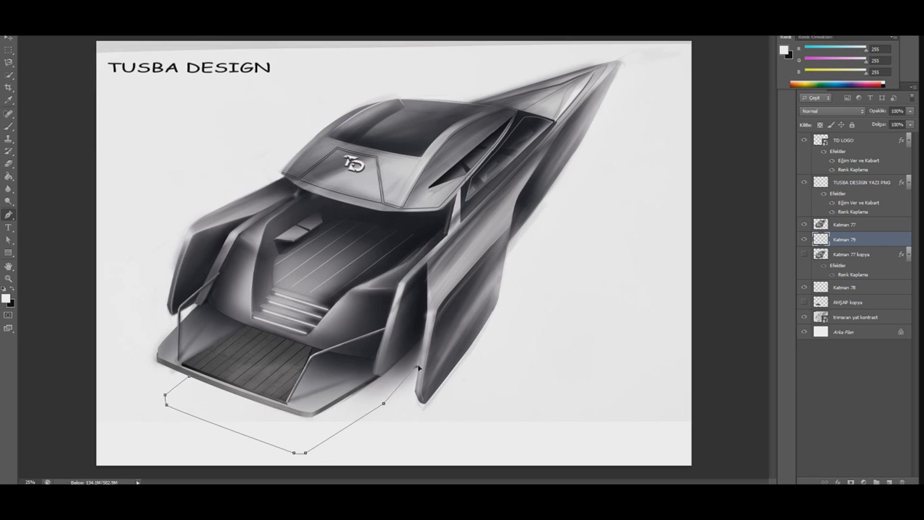
click(405, 383)
click(416, 377)
drag(440, 413, 431, 412)
click(494, 336)
key(ctrl+alt+z)
key(ctrl+alt+z)
key(ctrl+alt+z)
Curve the path from the hull's lower tip up the right hull toward the bow.
drag(418, 436, 428, 431)
drag(484, 342, 499, 300)
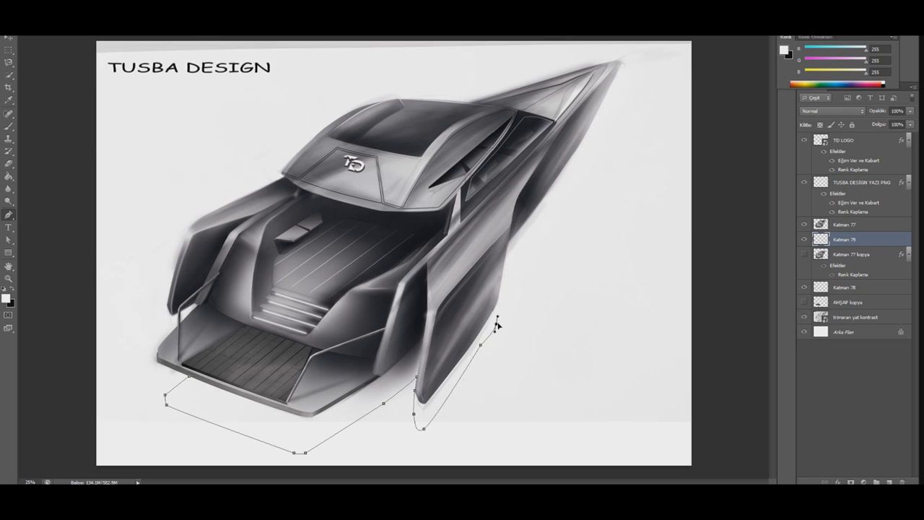
mouse_move(497, 319)
mouse_down()
mouse_move(512, 255)
mouse_move(545, 205)
mouse_up()
drag(570, 165, 573, 153)
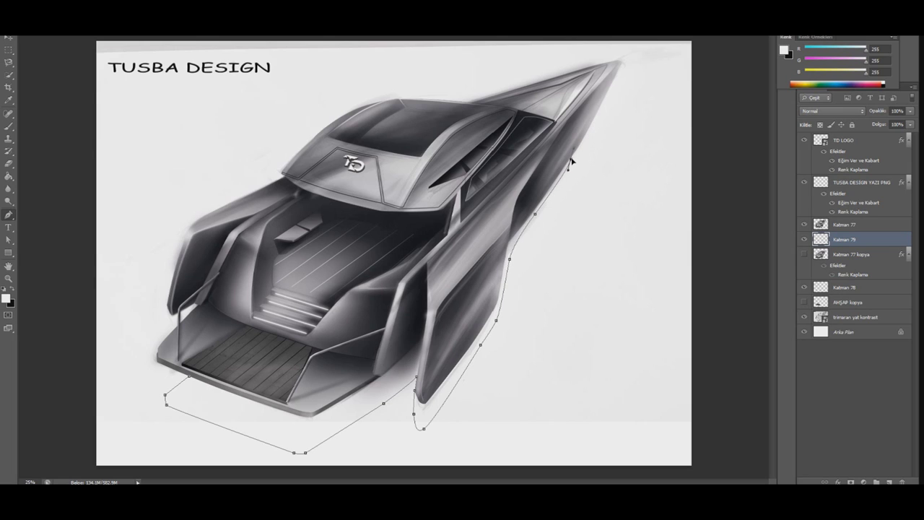
drag(570, 170, 519, 247)
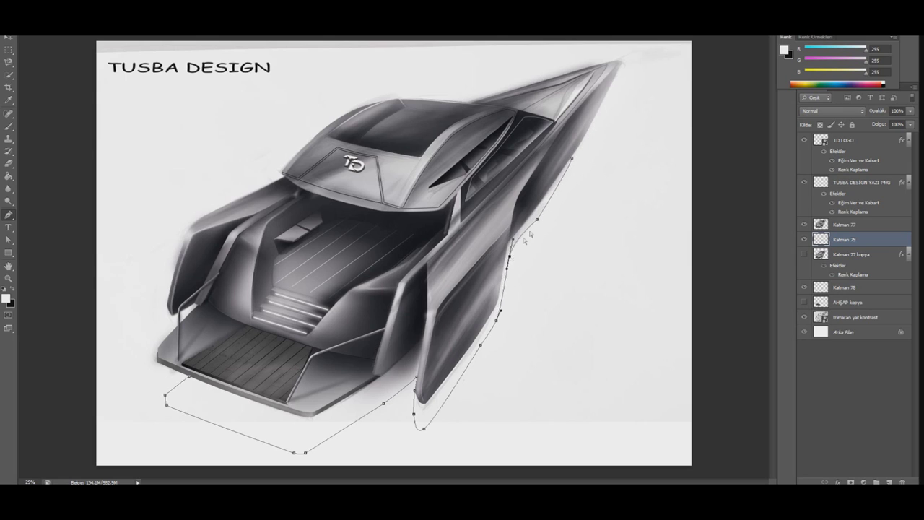
drag(571, 160, 578, 145)
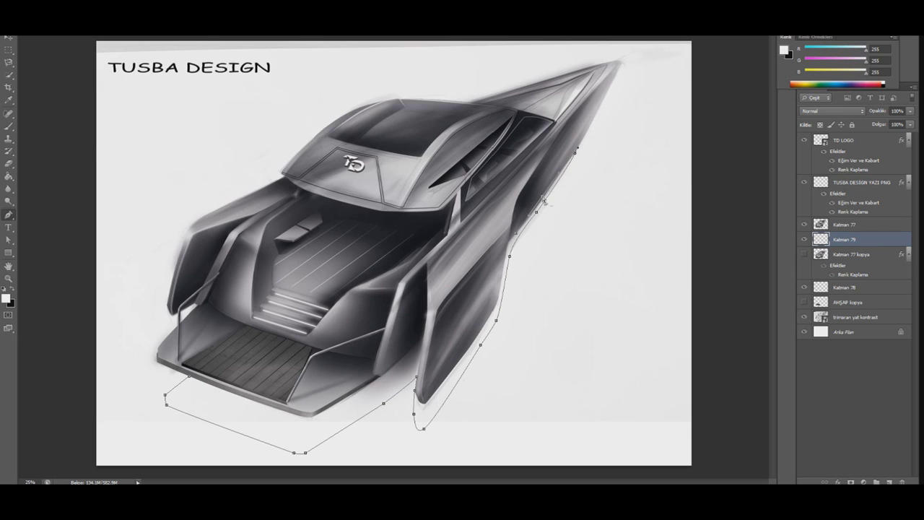
drag(524, 232, 512, 258)
Refine the path's bottom curve and the anchors beside the right hull.
click(423, 428)
drag(415, 436, 421, 430)
click(510, 248)
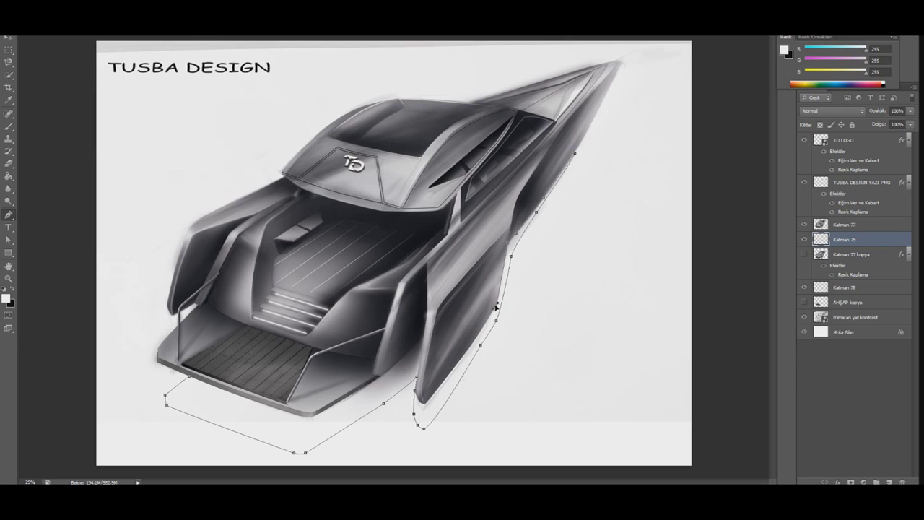
click(480, 344)
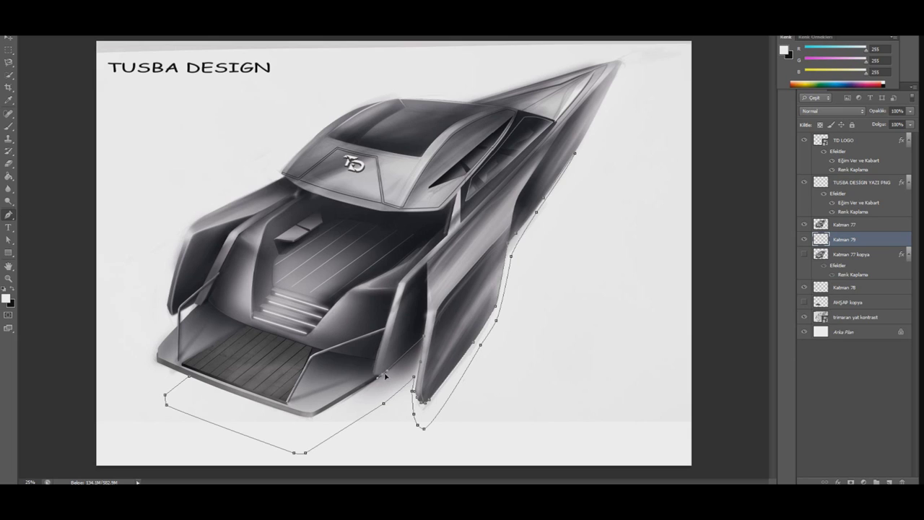
Close the shadow path under the hull and turn it into a selection.
click(312, 418)
right_click(263, 286)
click(303, 331)
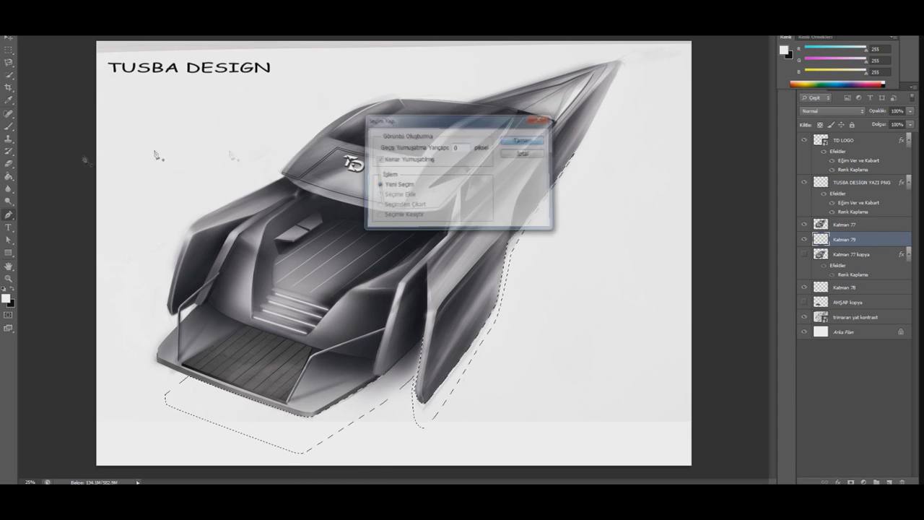
Paint a soft black shadow inside the selection beneath the hull and along its right edge.
key(d)
key(b)
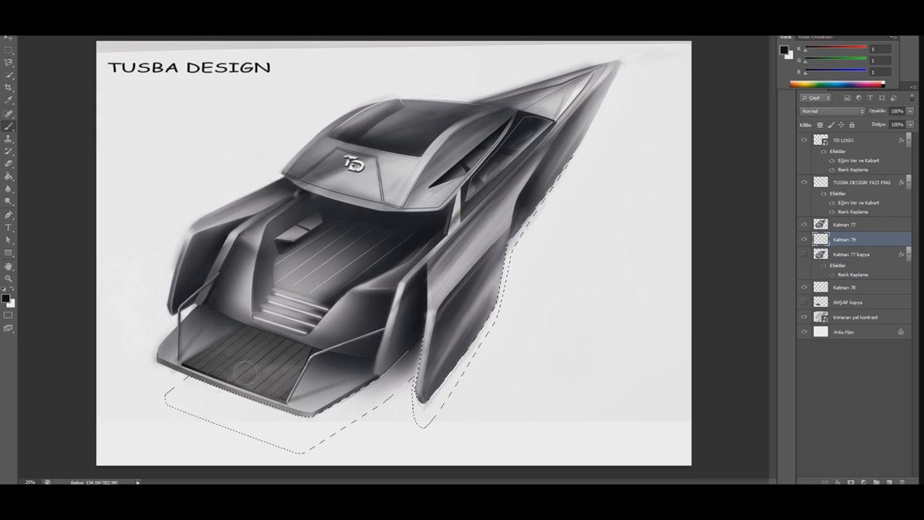
right_click(238, 361)
mouse_move(231, 351)
mouse_down()
mouse_move(217, 404)
mouse_move(346, 405)
mouse_move(275, 426)
mouse_move(231, 405)
mouse_move(281, 415)
mouse_move(361, 390)
mouse_move(402, 413)
mouse_move(531, 210)
mouse_move(476, 325)
mouse_move(339, 375)
mouse_move(344, 388)
mouse_up()
mouse_move(396, 355)
mouse_down()
mouse_move(347, 397)
mouse_move(231, 412)
mouse_move(195, 375)
mouse_move(251, 403)
mouse_up()
mouse_move(184, 371)
mouse_down()
mouse_move(361, 375)
mouse_move(394, 357)
mouse_move(354, 405)
mouse_move(368, 381)
mouse_move(213, 396)
mouse_move(267, 415)
mouse_move(217, 403)
mouse_move(444, 336)
mouse_move(289, 415)
mouse_move(195, 401)
mouse_move(384, 360)
mouse_up()
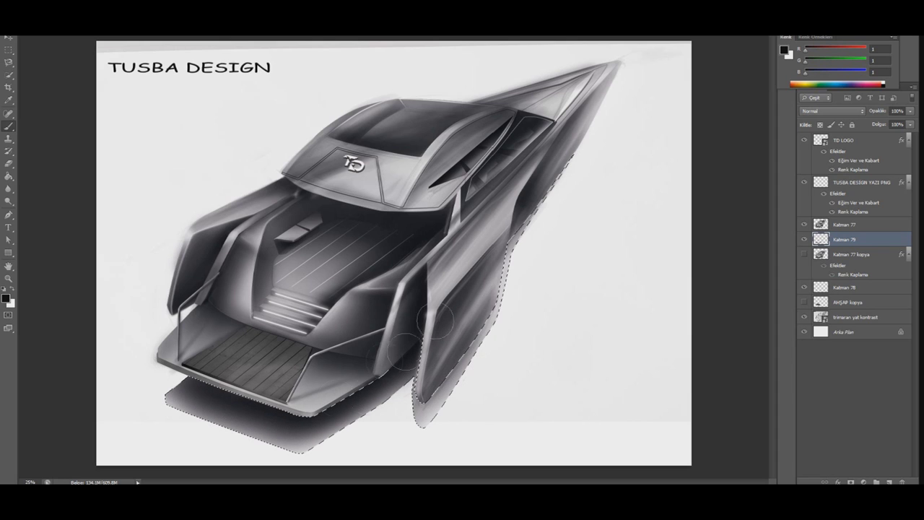
mouse_move(550, 190)
mouse_down()
mouse_move(506, 231)
mouse_move(512, 260)
mouse_move(525, 205)
mouse_move(455, 383)
mouse_move(541, 206)
mouse_move(488, 331)
mouse_move(412, 419)
mouse_move(434, 405)
mouse_up()
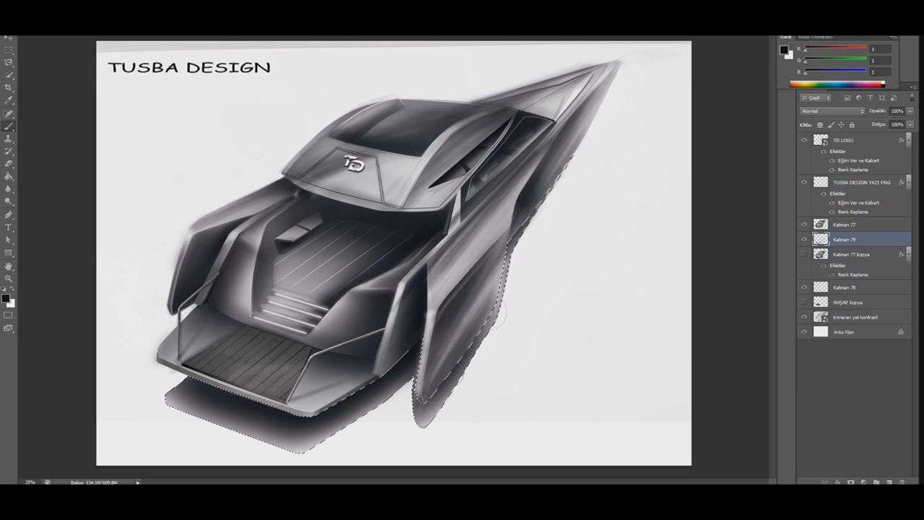
right_click(90, 54)
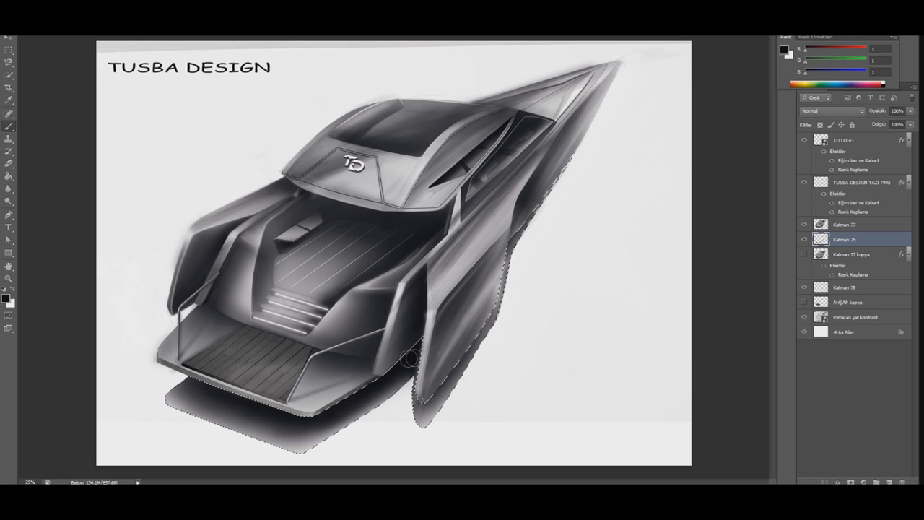
Deselect and lower the shadow layer's opacity to 79%.
key(m)
key(ctrl+d)
mouse_move(912, 114)
mouse_down()
mouse_move(898, 120)
mouse_move(908, 122)
mouse_up()
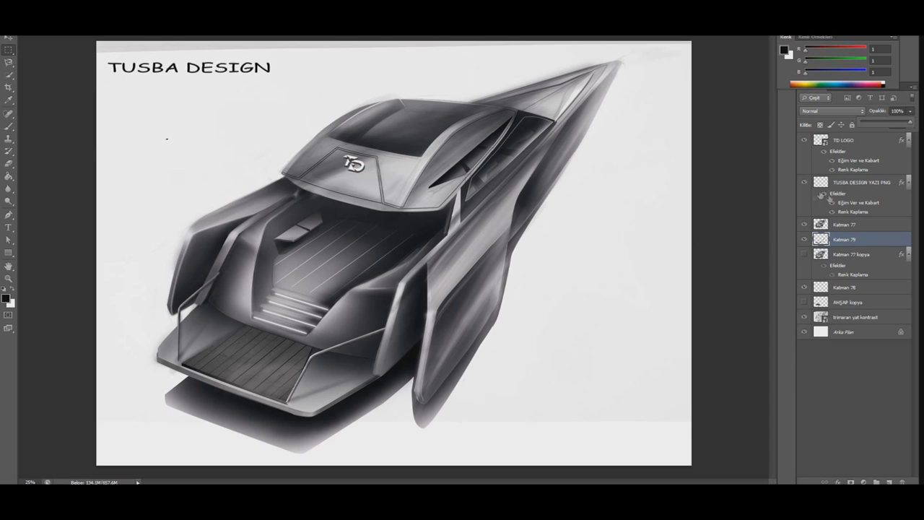
On new layers, trace a pen path along the right hull edge up to the bow tip.
key(ctrl+shift+alt+n)
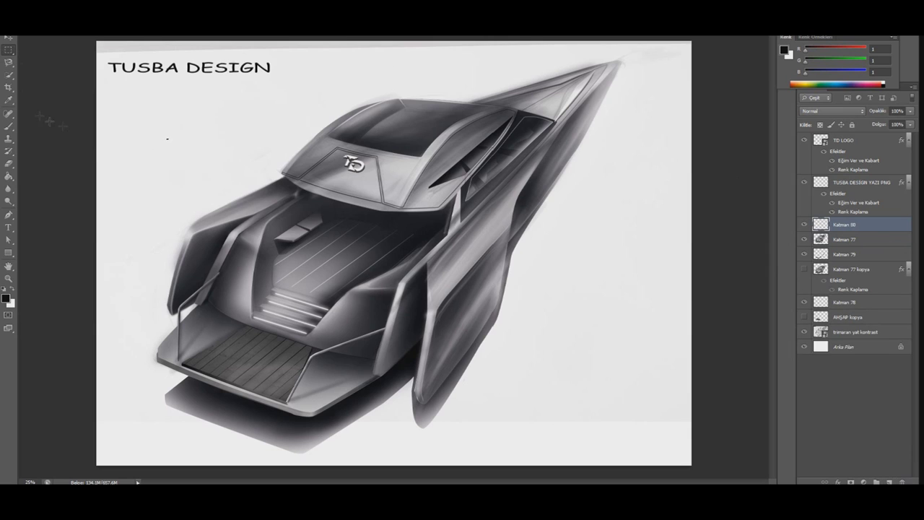
click(9, 214)
key(ctrl+plus)
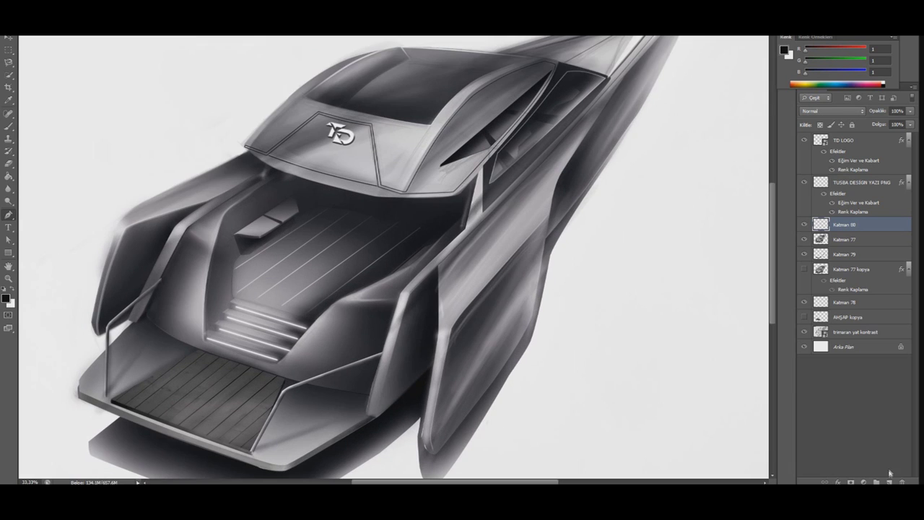
key(ctrl+shift+alt+n)
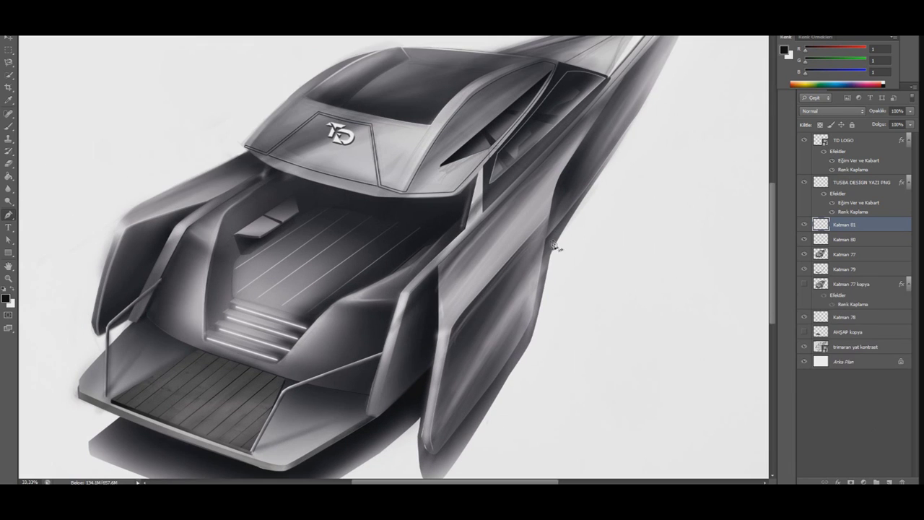
click(639, 113)
drag(563, 216, 583, 195)
click(638, 113)
drag(637, 118, 633, 176)
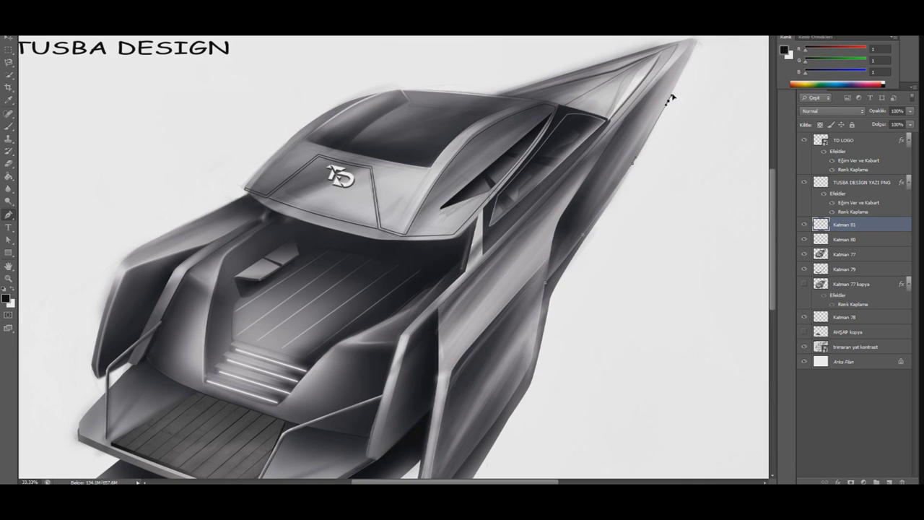
click(646, 147)
click(696, 42)
drag(558, 223, 549, 264)
alt+click(558, 226)
Make an unfeathered selection from the path, brush in dark shading, deselect and zoom out.
right_click(506, 193)
click(540, 239)
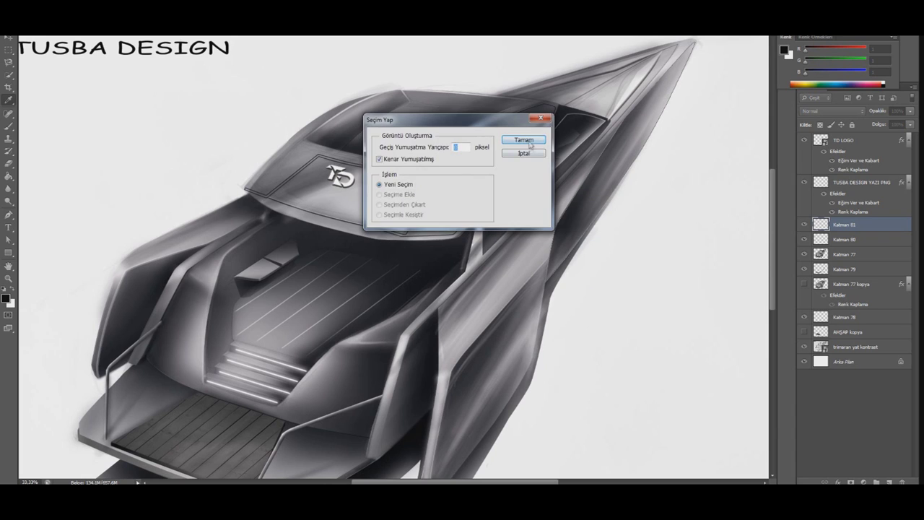
click(531, 143)
click(8, 126)
mouse_move(598, 154)
mouse_down()
mouse_move(605, 189)
mouse_move(569, 248)
mouse_move(574, 217)
mouse_up()
click(9, 50)
key(ctrl+d)
key(ctrl+minus)
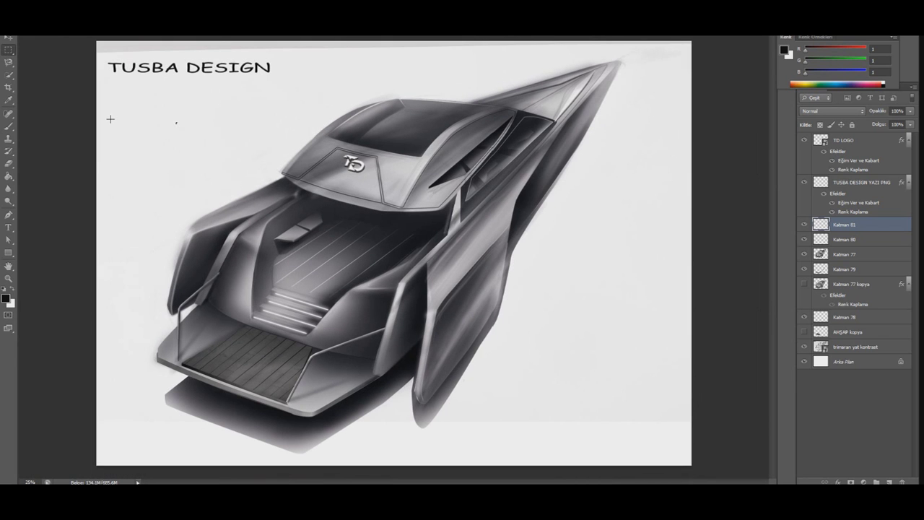
On new layer Katman 82, pen-path the bow's top edge beside the cockpit.
click(888, 482)
key(ctrl+plus)
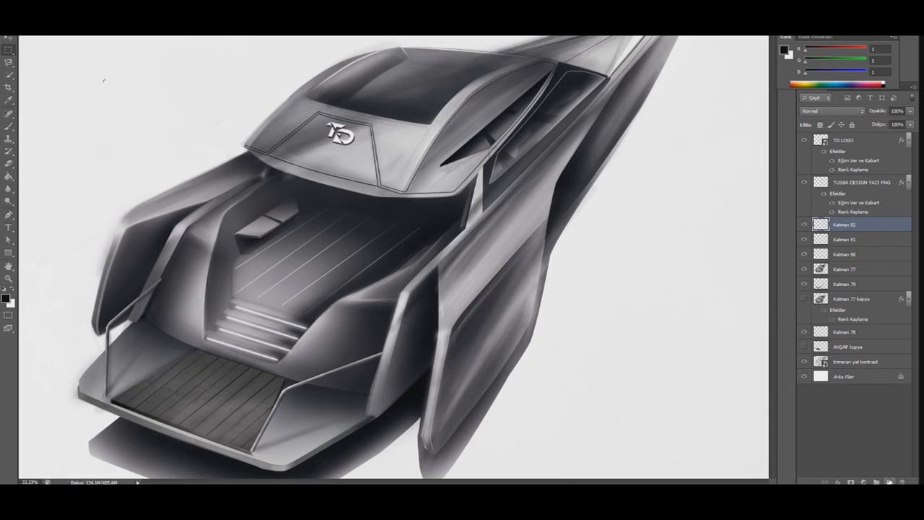
scroll(634, 227, up, 3)
key(p)
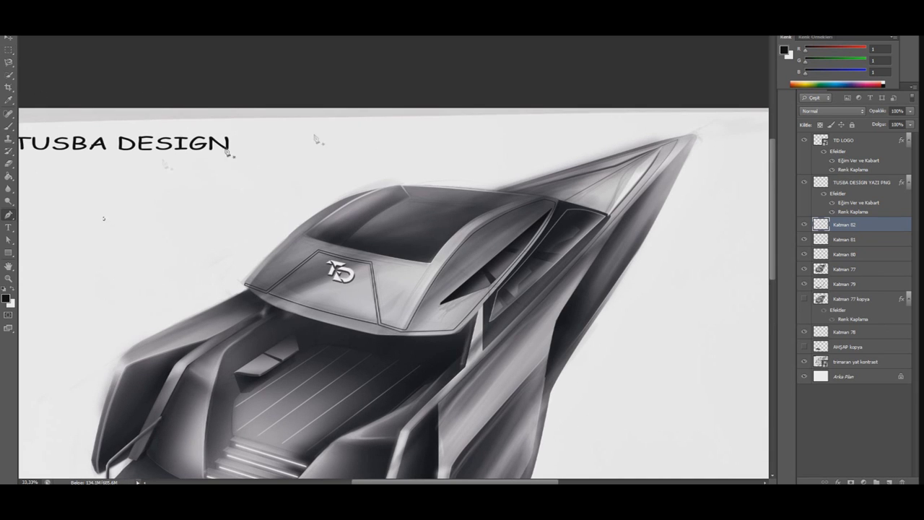
key(m)
key(p)
click(608, 215)
click(512, 194)
click(564, 181)
Turn the bow path into a selection, brush dark shading inside, deselect and zoom to fit.
right_click(586, 122)
click(619, 182)
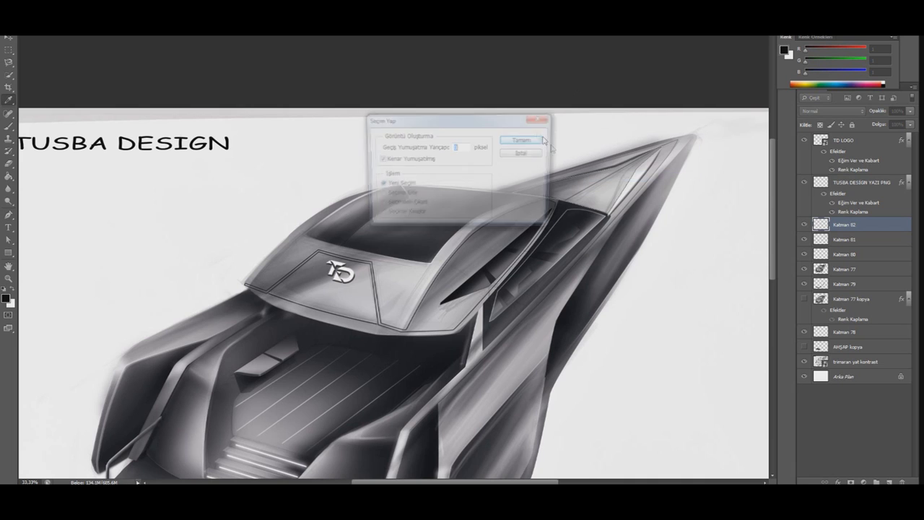
click(525, 132)
click(8, 126)
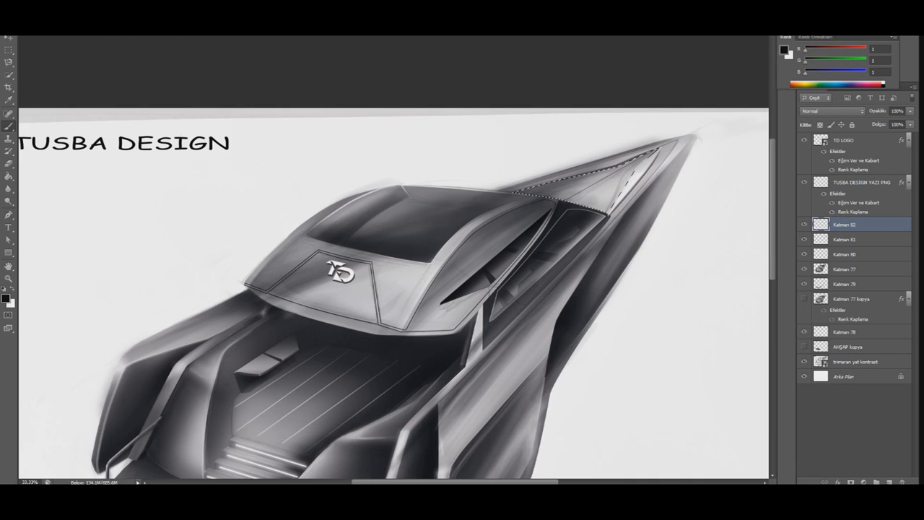
mouse_move(592, 194)
mouse_down()
mouse_move(619, 194)
mouse_move(589, 182)
mouse_up()
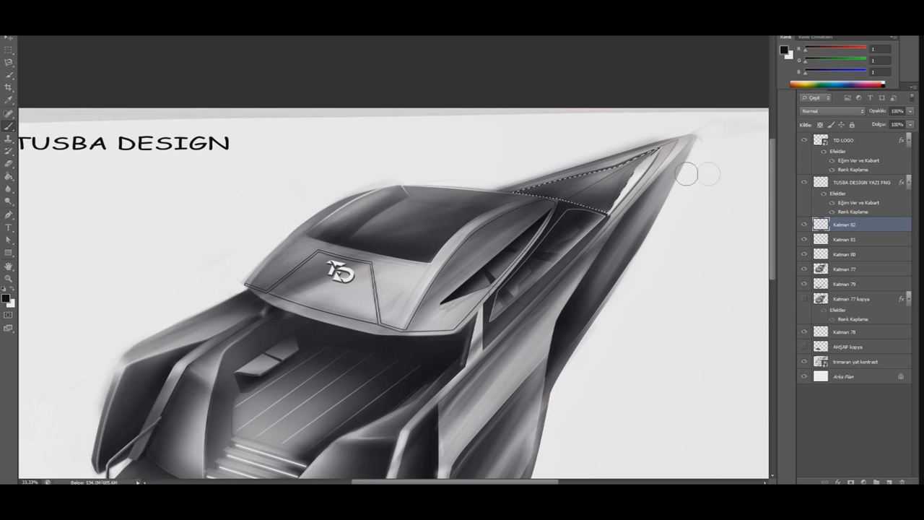
key(ctrl+d)
key(m)
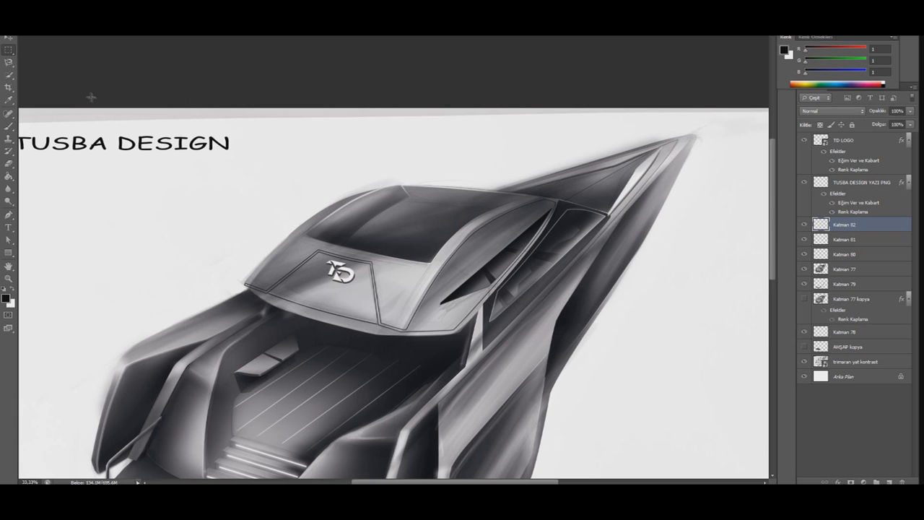
key(ctrl+minus)
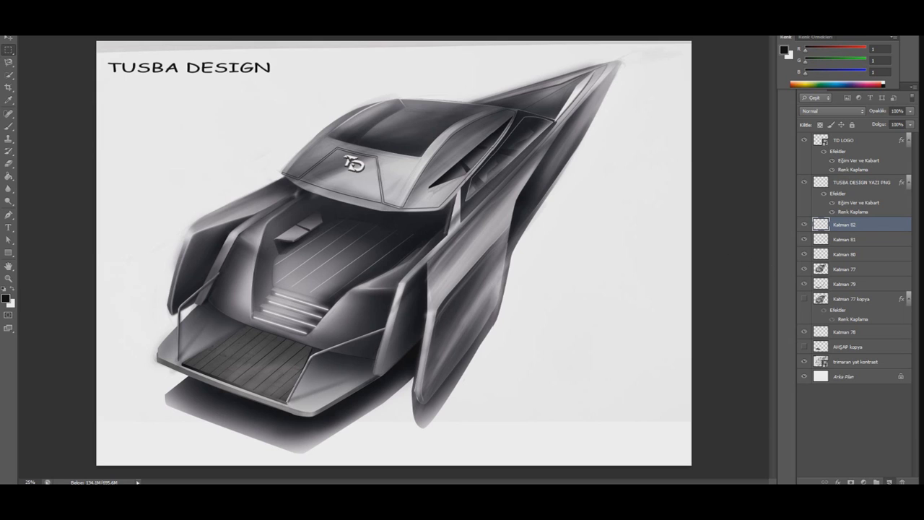
On a new layer, paint dark soft shading behind and above the cabin roof.
key(ctrl+shift+alt+n)
key(b)
click(29, 30)
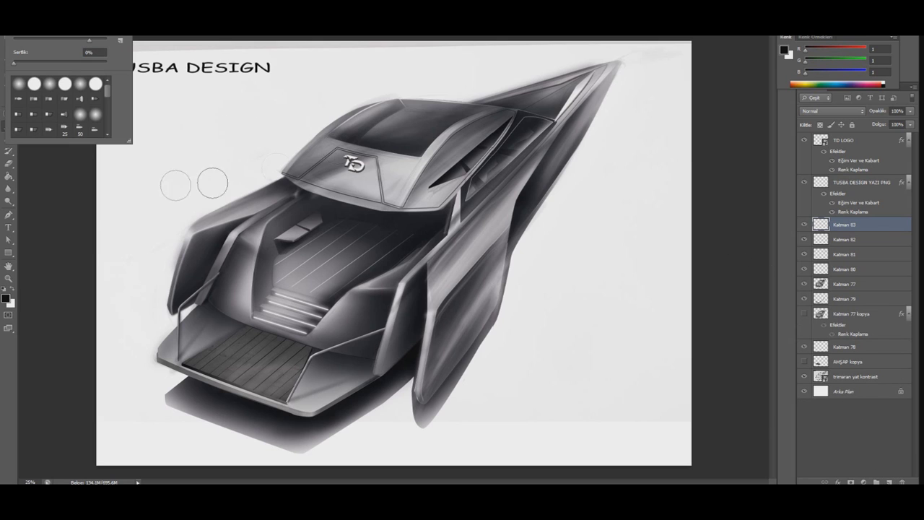
click(188, 227)
right_click(124, 92)
click(173, 214)
mouse_move(174, 215)
mouse_down()
mouse_move(289, 140)
mouse_move(130, 218)
mouse_move(215, 144)
mouse_move(127, 180)
mouse_move(378, 77)
mouse_move(485, 72)
mouse_move(428, 83)
mouse_move(408, 97)
mouse_move(506, 76)
mouse_move(210, 204)
mouse_move(130, 275)
mouse_move(256, 168)
mouse_up()
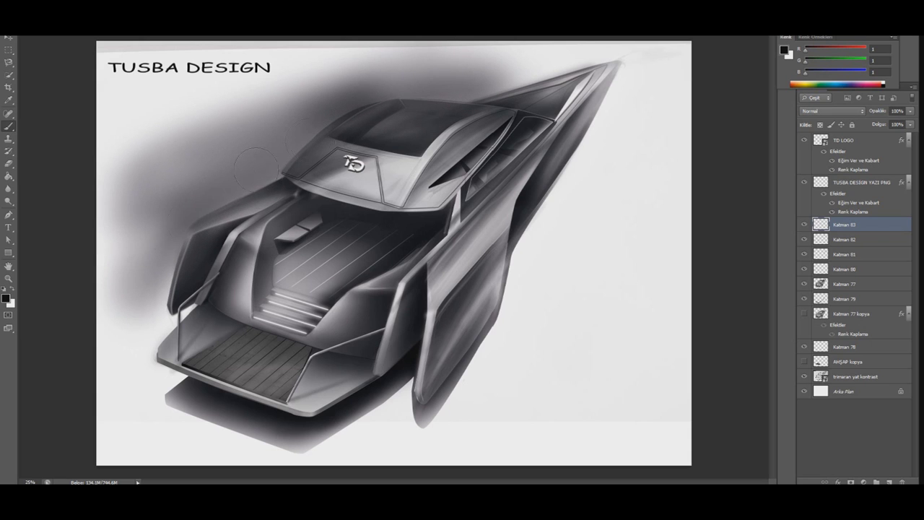
mouse_move(154, 118)
mouse_down()
mouse_move(438, 58)
mouse_move(538, 73)
mouse_move(434, 87)
mouse_move(534, 79)
mouse_move(375, 61)
mouse_move(357, 111)
mouse_up()
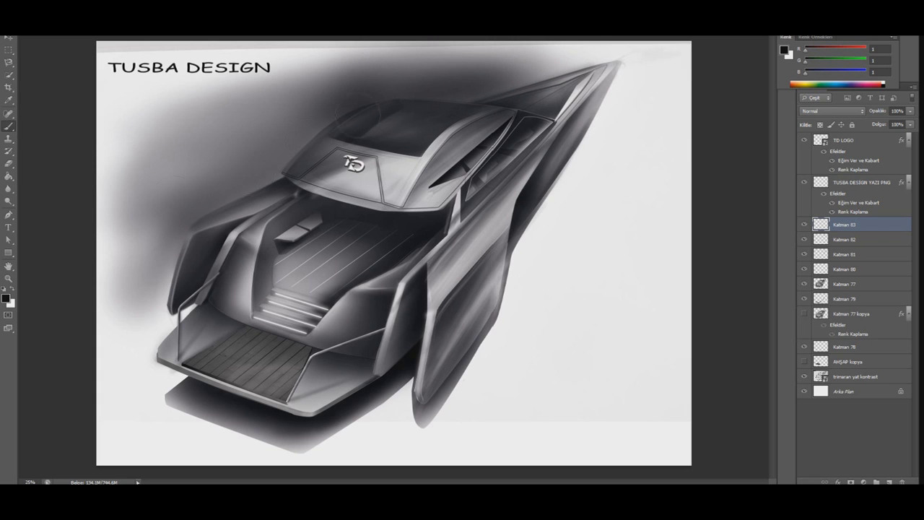
Build up dark shading along the left side, upper left, title area, bow tip and left hull.
click(29, 25)
key(Return)
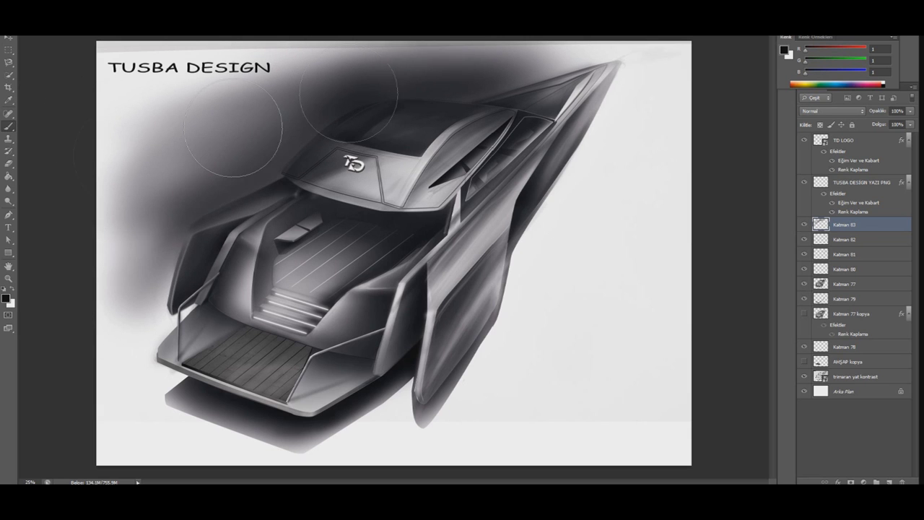
drag(155, 310, 65, 83)
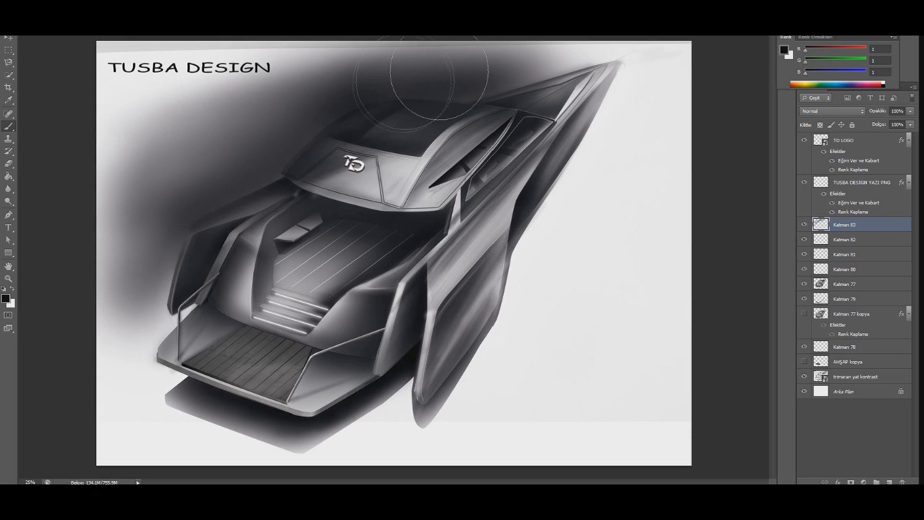
drag(557, 93, 239, 129)
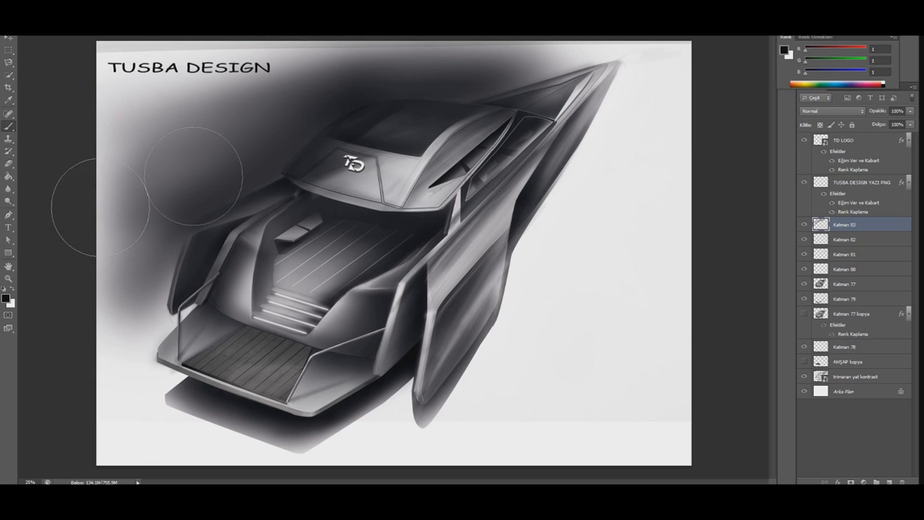
drag(245, 271, 264, 119)
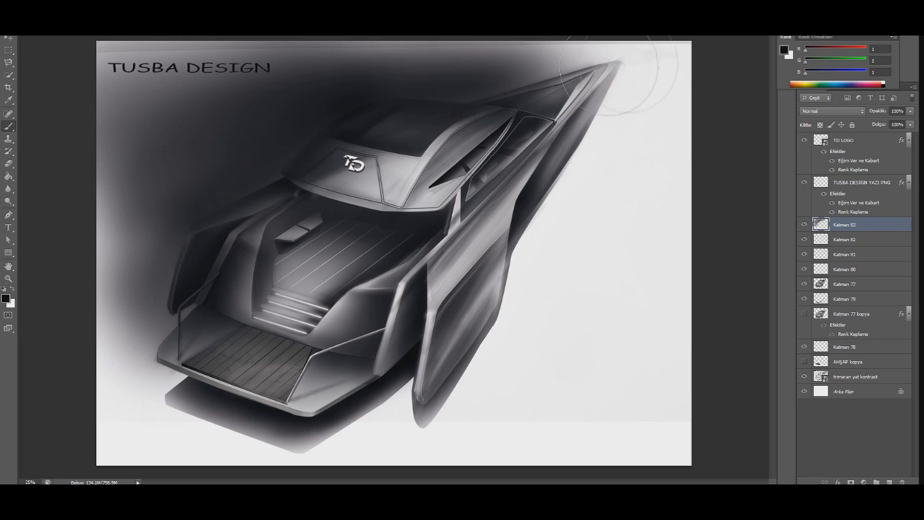
drag(506, 86, 599, 72)
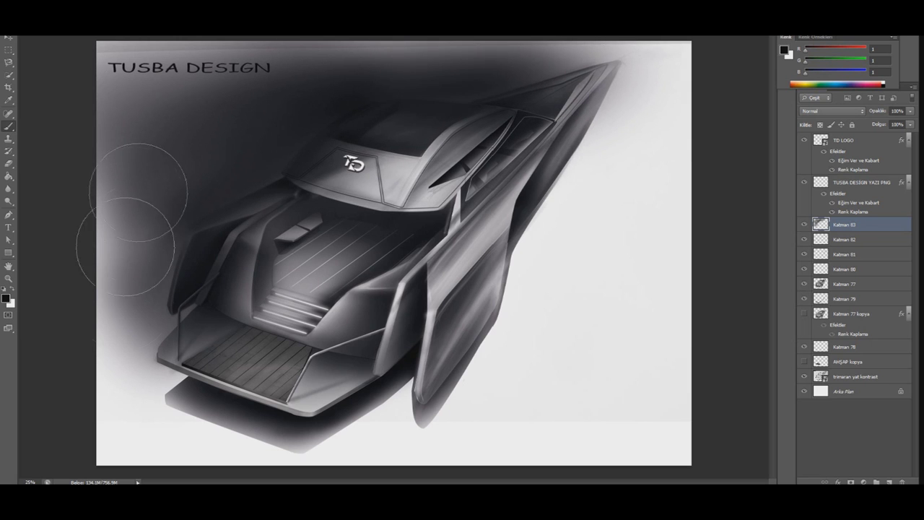
drag(126, 260, 154, 316)
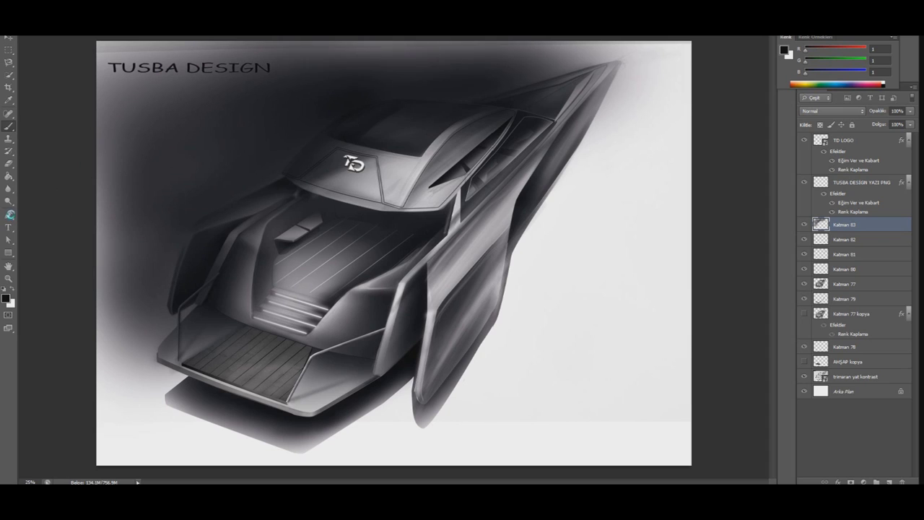
Trace a pen outline along the canvas top, down the left side and up the hull to the roof.
click(10, 216)
click(110, 49)
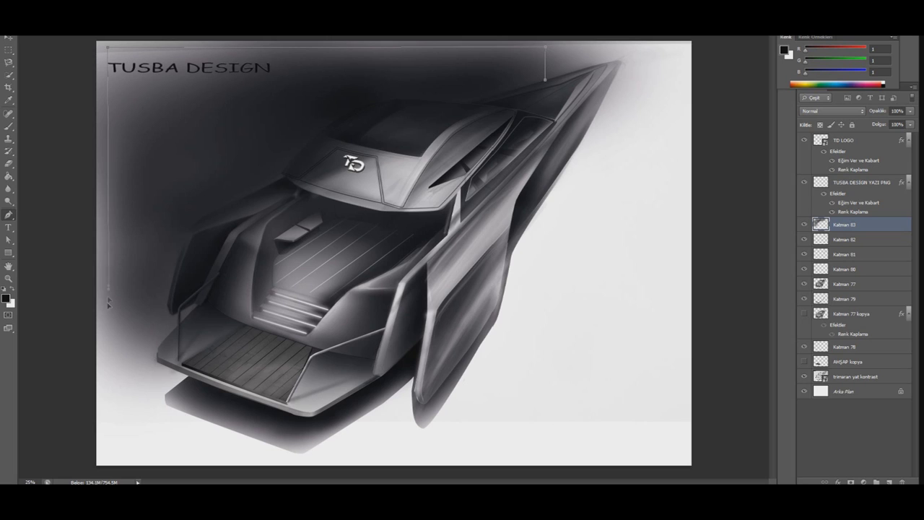
click(106, 362)
drag(107, 48, 103, 102)
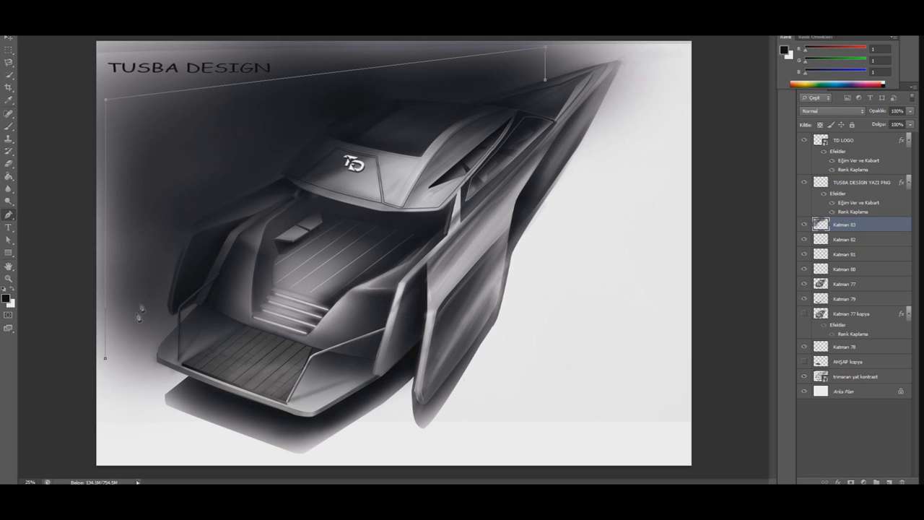
drag(106, 329, 104, 316)
click(186, 232)
drag(187, 231, 186, 233)
drag(211, 213, 219, 208)
click(284, 179)
key(ctrl+plus)
click(308, 83)
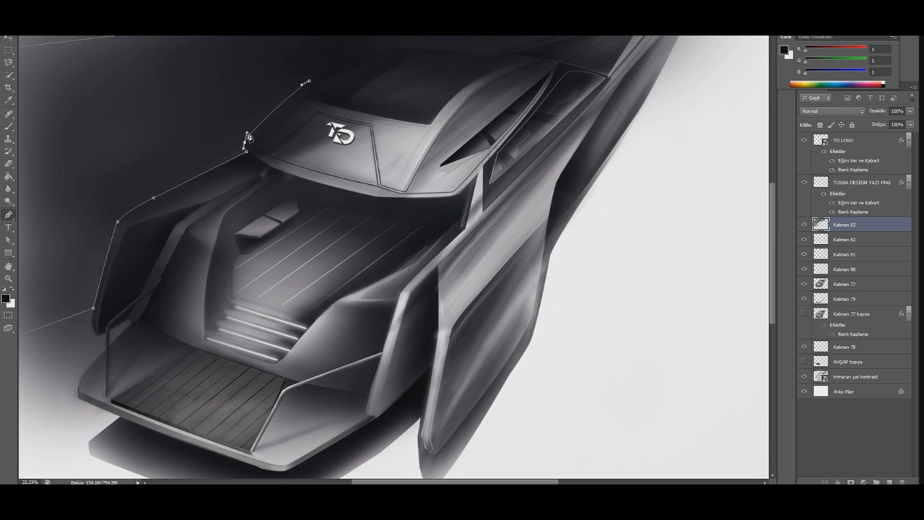
key(ctrl+minus)
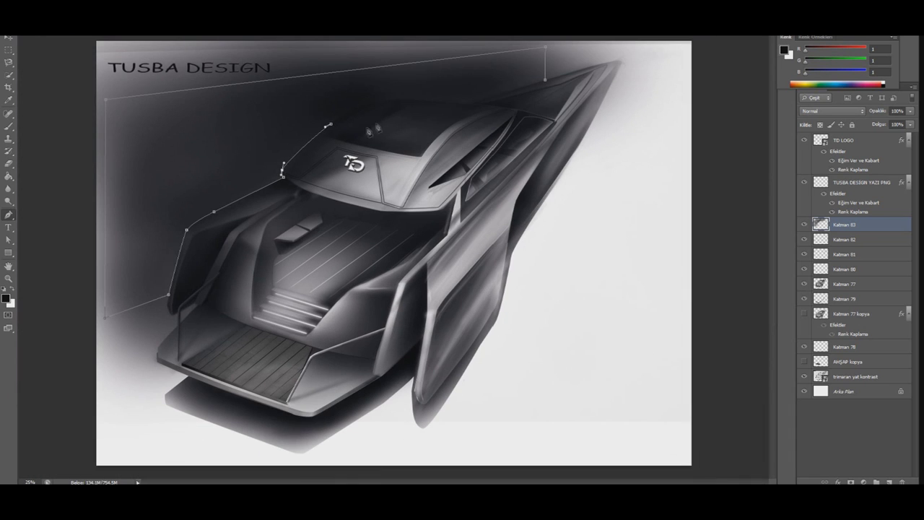
drag(399, 97, 415, 96)
Set Katman 83 to 75% opacity and finish the outline along the roofline to the upper-right corner.
click(911, 111)
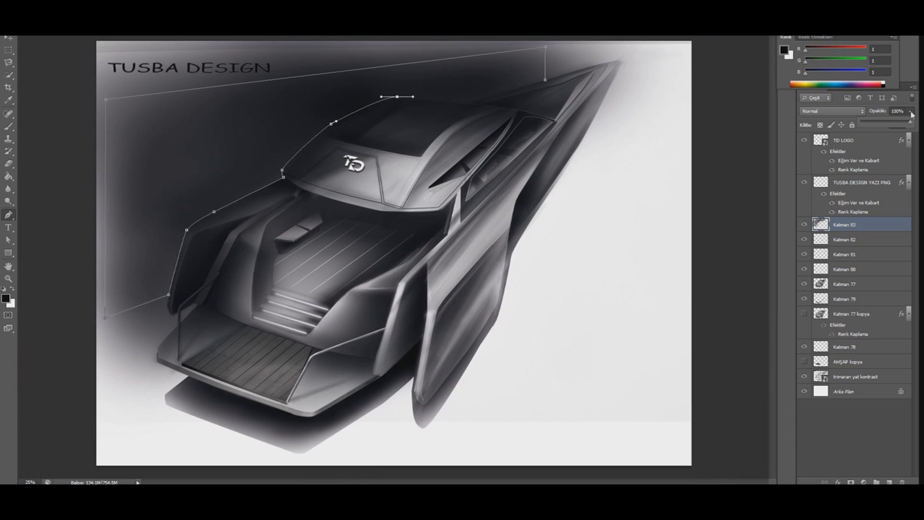
mouse_move(360, 118)
mouse_down()
mouse_move(356, 110)
mouse_move(401, 101)
mouse_up()
click(283, 172)
drag(401, 102, 400, 99)
click(464, 104)
click(529, 85)
drag(529, 85, 542, 81)
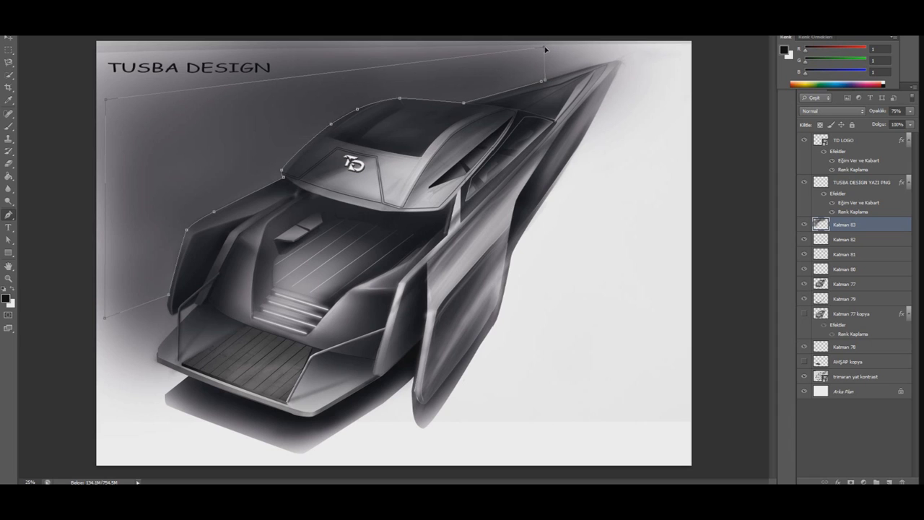
key(Escape)
Turn the panel outline into a selection and invert it.
right_click(467, 117)
click(514, 149)
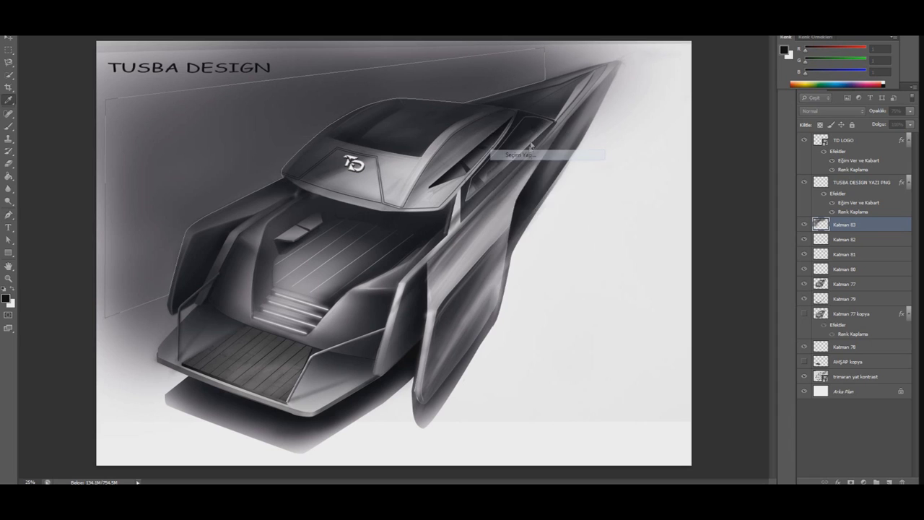
click(523, 140)
key(ctrl+shift+i)
Restore the layer to 100% opacity and erase the shading outside the panel with a soft eraser.
right_click(9, 163)
click(48, 162)
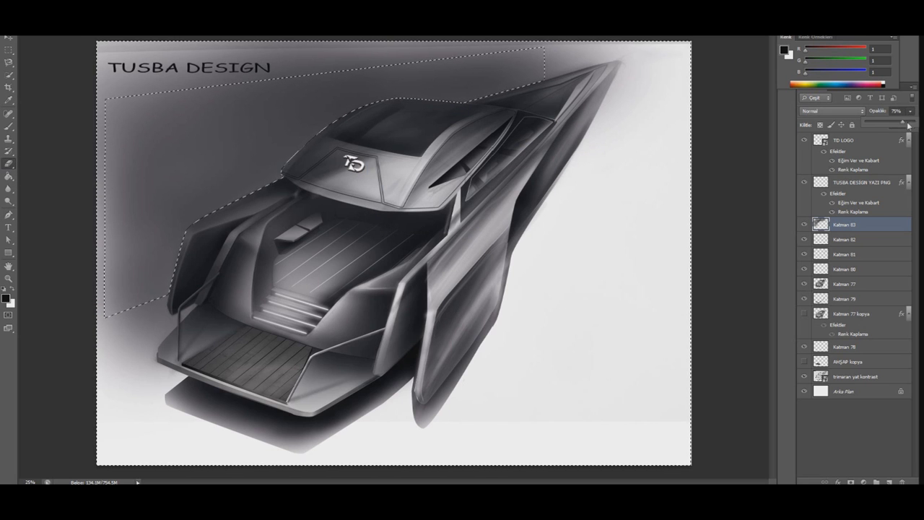
drag(900, 123, 918, 123)
key(ctrl+d)
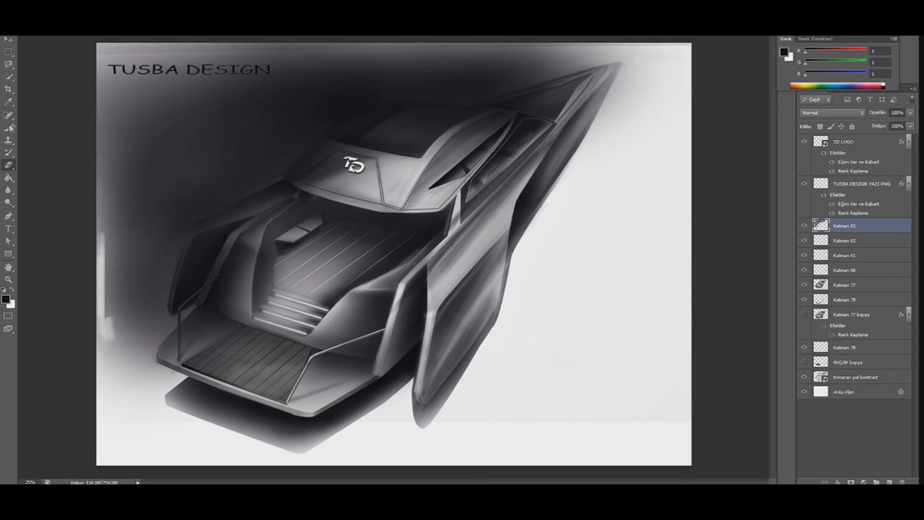
key(ctrl+shift+d)
right_click(108, 43)
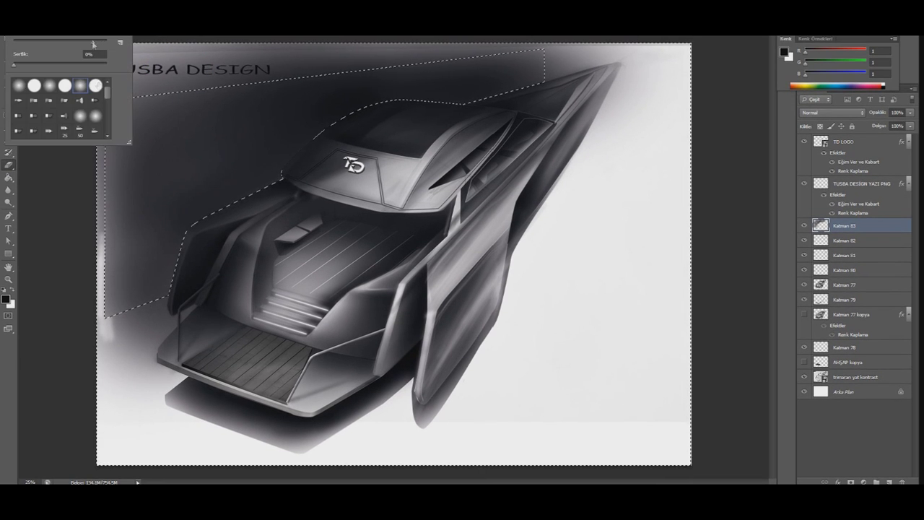
key(Return)
mouse_move(137, 72)
mouse_down()
mouse_move(216, 245)
mouse_move(300, 171)
mouse_up()
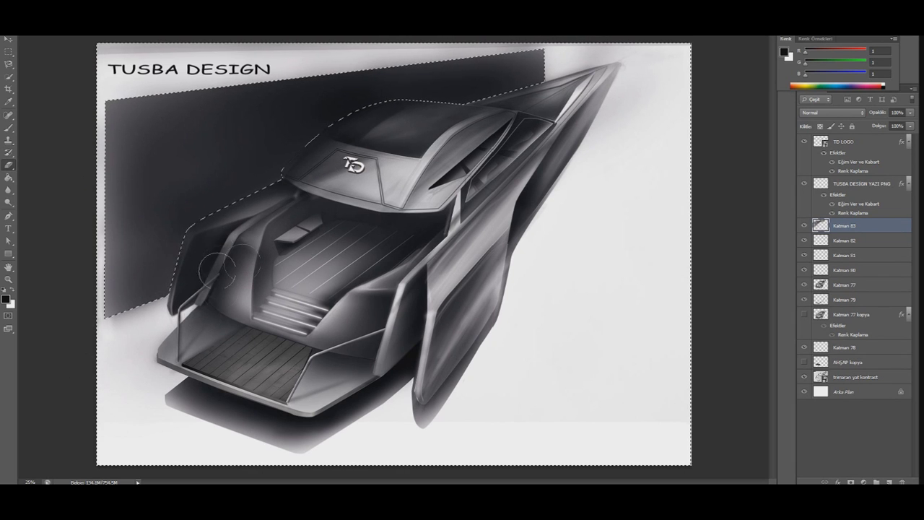
key(ctrl+d)
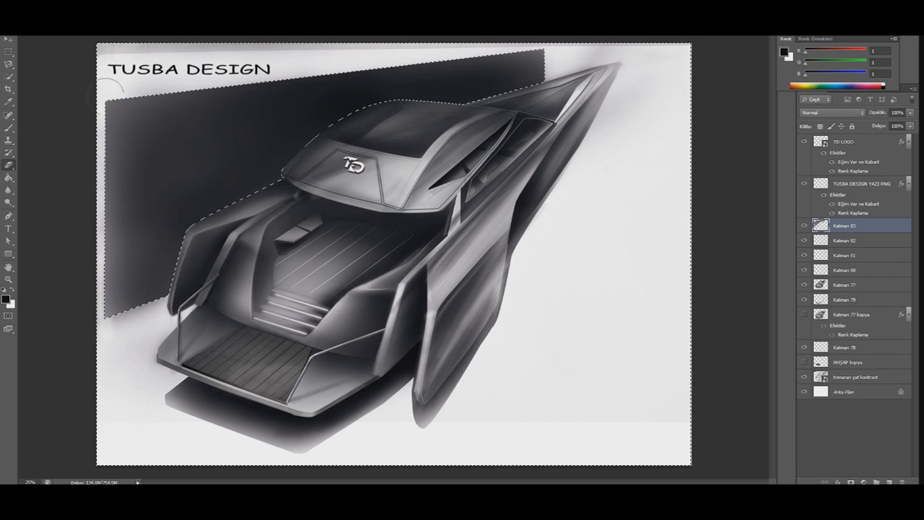
Move the TUSBA DESIGN text down onto the panel and change its Color Overlay to light grey.
key(m)
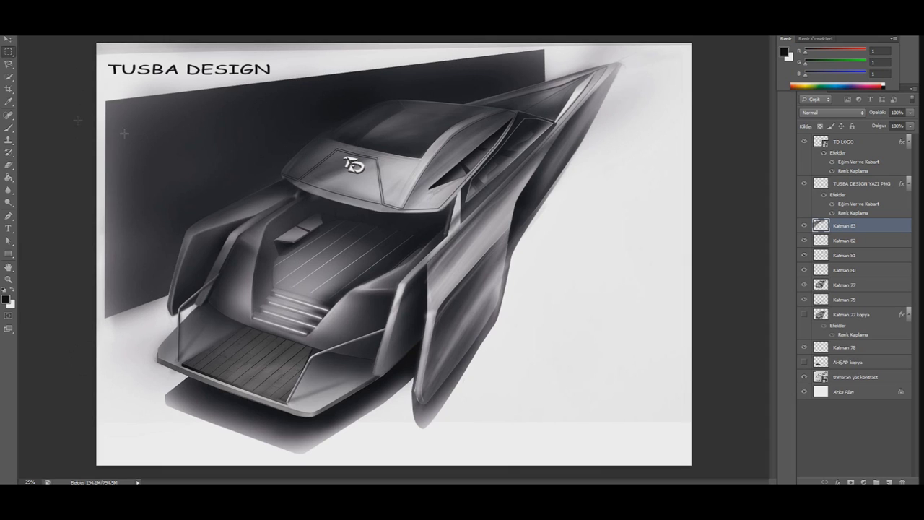
click(859, 184)
key(v)
drag(188, 70, 195, 122)
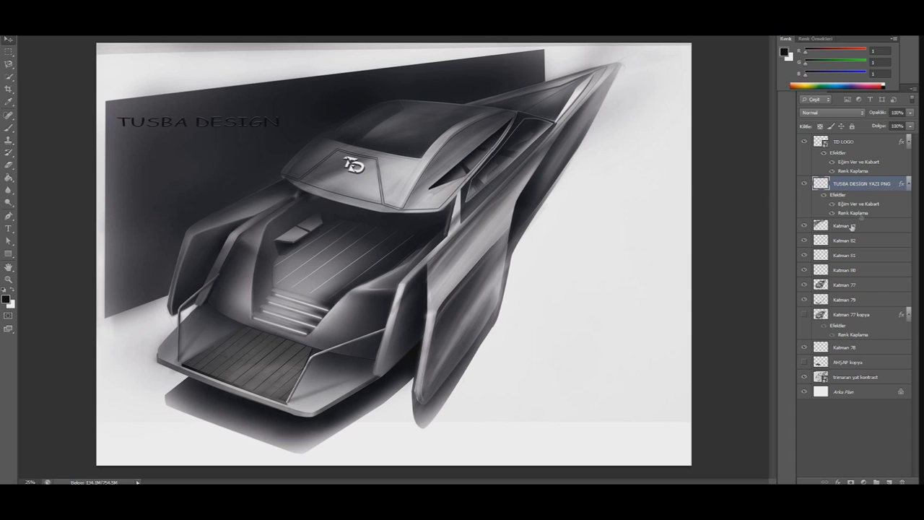
double_click(853, 212)
click(659, 270)
click(311, 354)
click(501, 354)
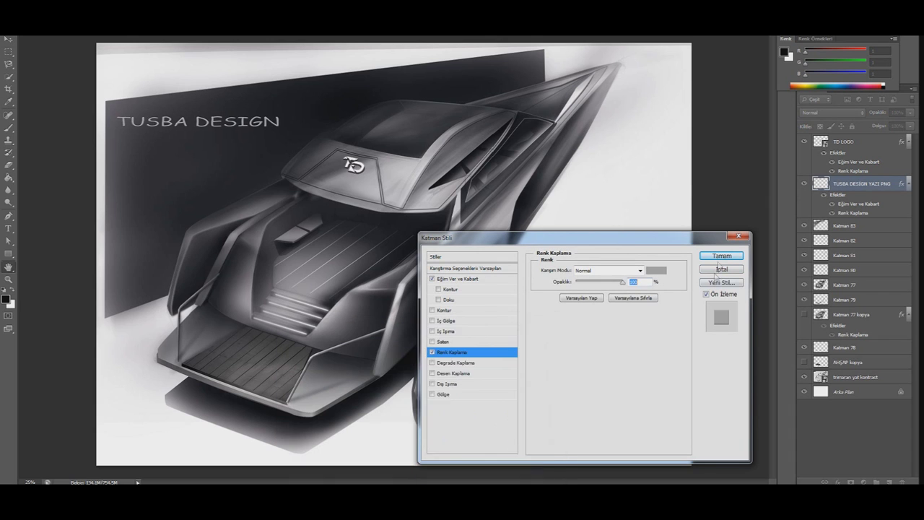
Puppet-warp the TUSBA DESIGN text to tilt with the panel's slanted top edge.
click(723, 269)
click(75, 165)
drag(274, 116, 274, 93)
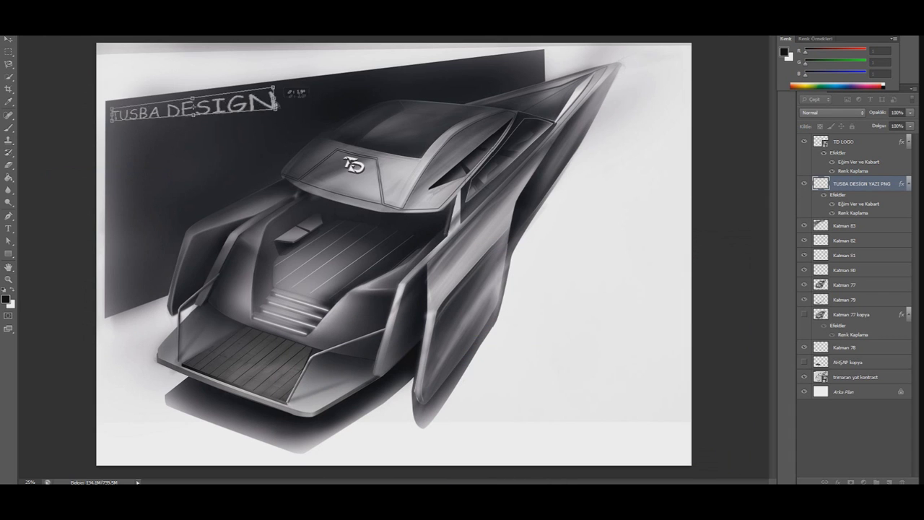
key(Return)
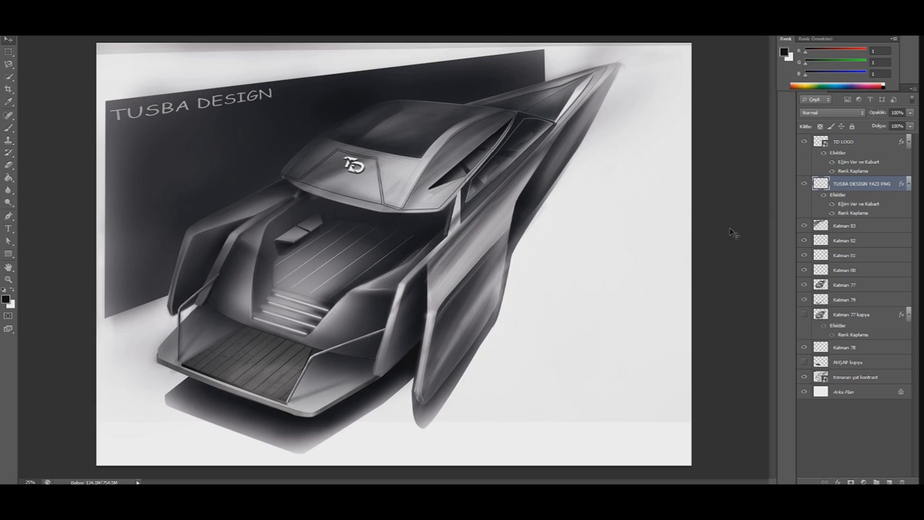
click(895, 223)
Try erasing the panel's top edge, undo it, and add new layer Katman 84.
key(e)
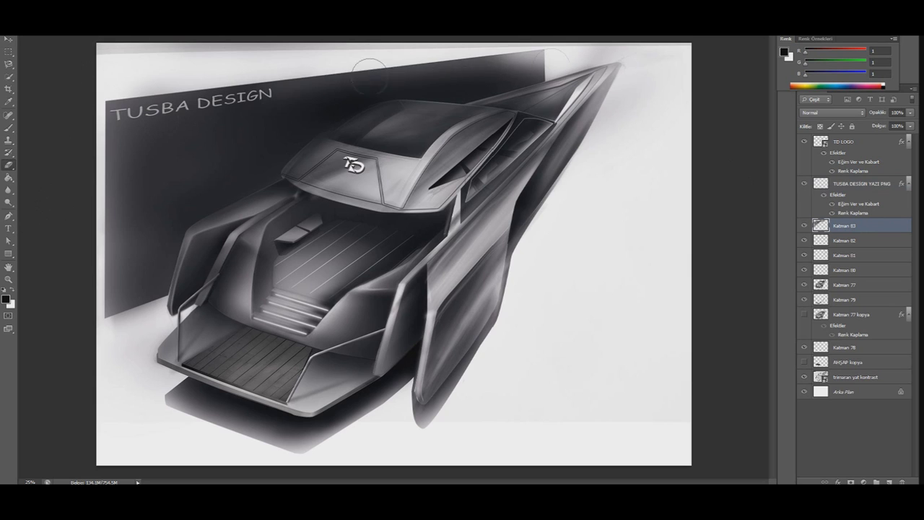
mouse_move(464, 68)
mouse_down()
mouse_move(595, 54)
mouse_move(250, 58)
mouse_move(586, 144)
mouse_up()
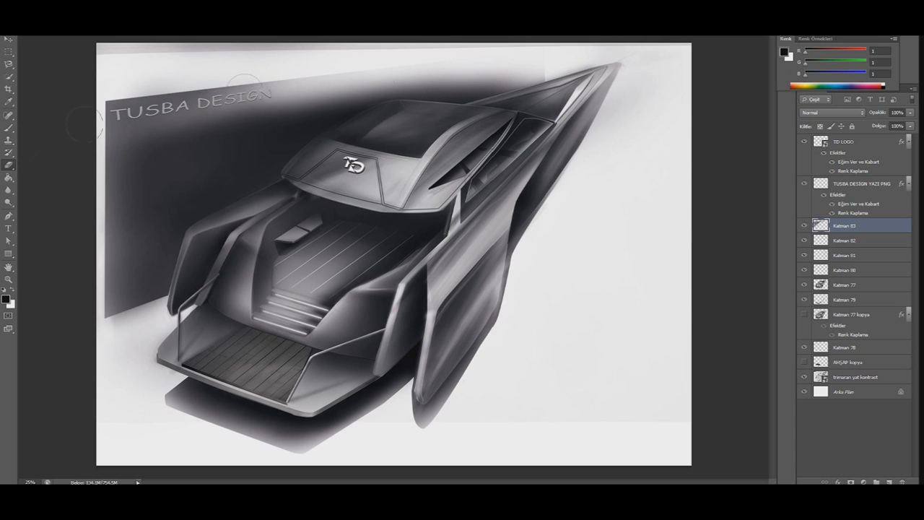
key(ctrl+alt+z)
key(ctrl+alt+z)
key(ctrl+alt+z)
key(ctrl+alt+z)
key(ctrl+alt+z)
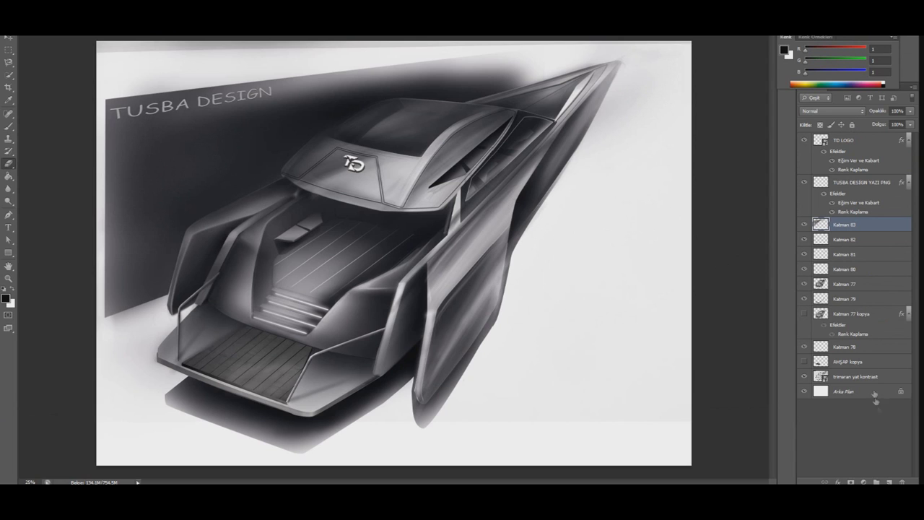
key(ctrl+shift+alt+n)
key(p)
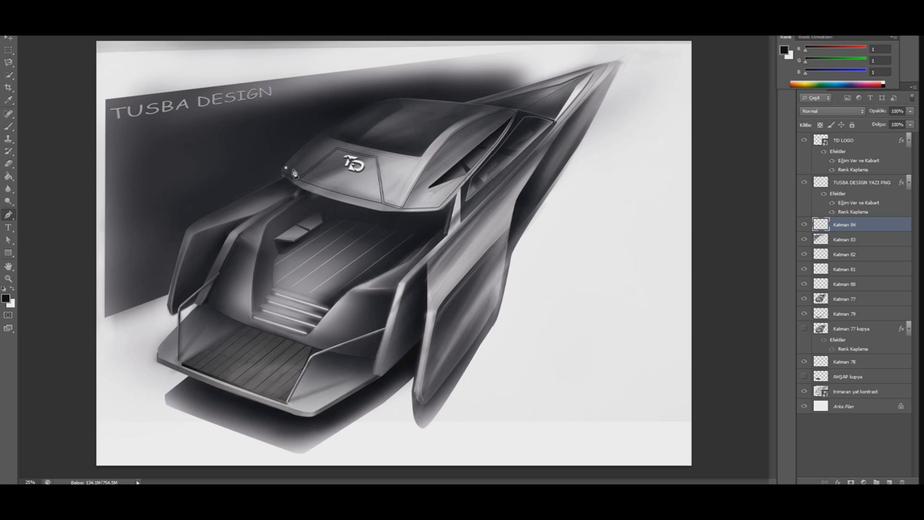
Trace a curved pen path along the cabin roof's edge lines.
drag(325, 140, 332, 139)
drag(403, 207, 409, 167)
drag(410, 165, 406, 161)
drag(325, 141, 331, 142)
drag(360, 151, 363, 151)
Set white as the painting colour and give the Brush 100% hardness.
key(x)
click(10, 126)
click(29, 29)
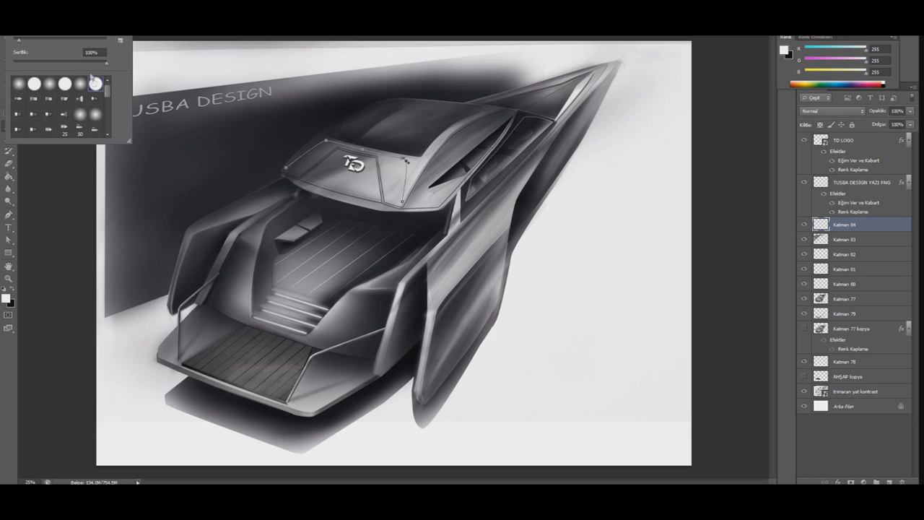
key(Escape)
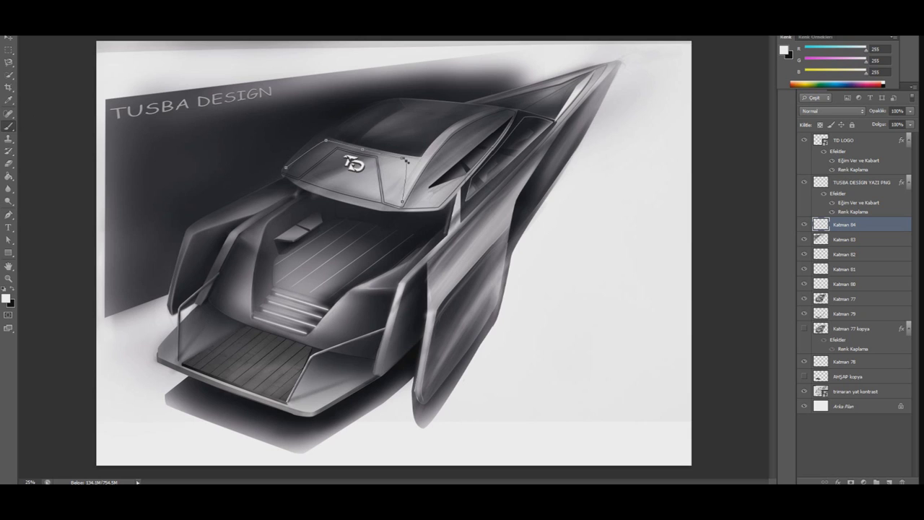
click(9, 214)
Stroke the roof-line path with the white brush, then delete the path.
right_click(361, 139)
click(408, 204)
click(522, 160)
right_click(509, 142)
click(525, 159)
Give the roof-line layer a white Outer Glow of size 57.
right_click(838, 225)
click(751, 160)
click(451, 351)
click(432, 351)
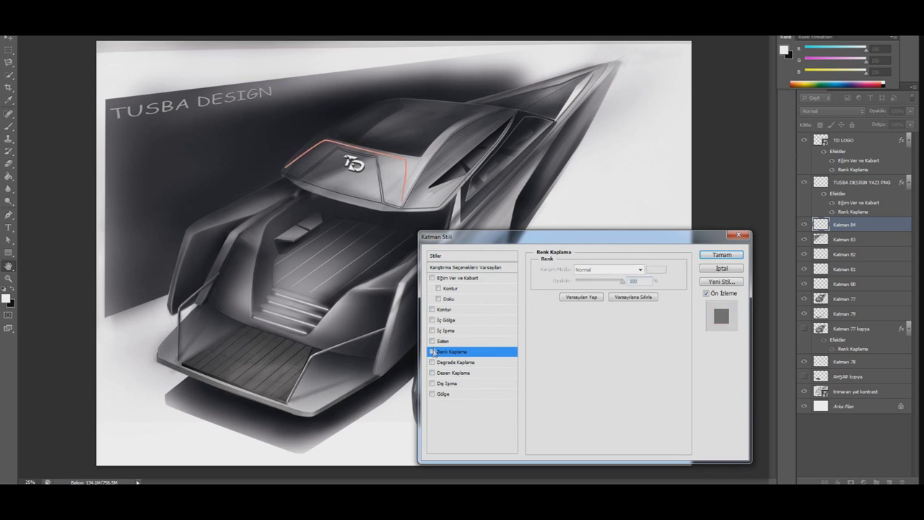
click(445, 383)
click(565, 303)
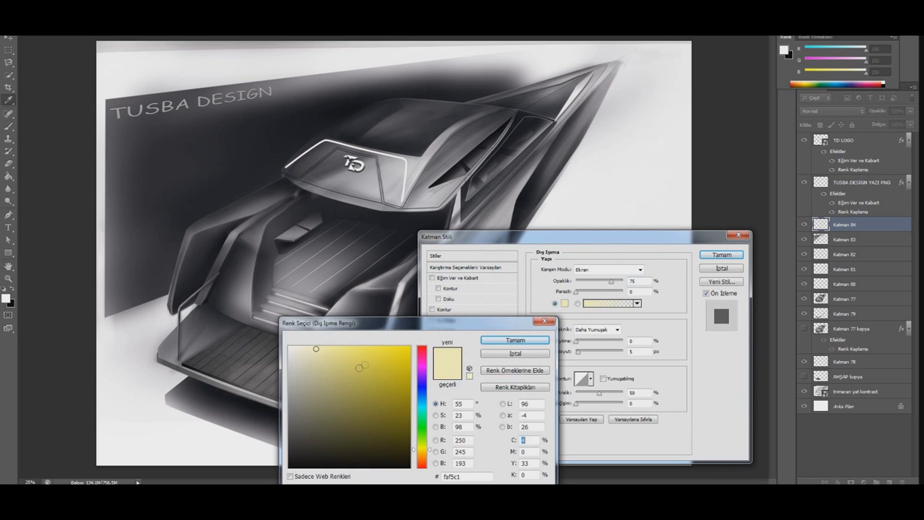
click(506, 338)
drag(579, 351, 589, 351)
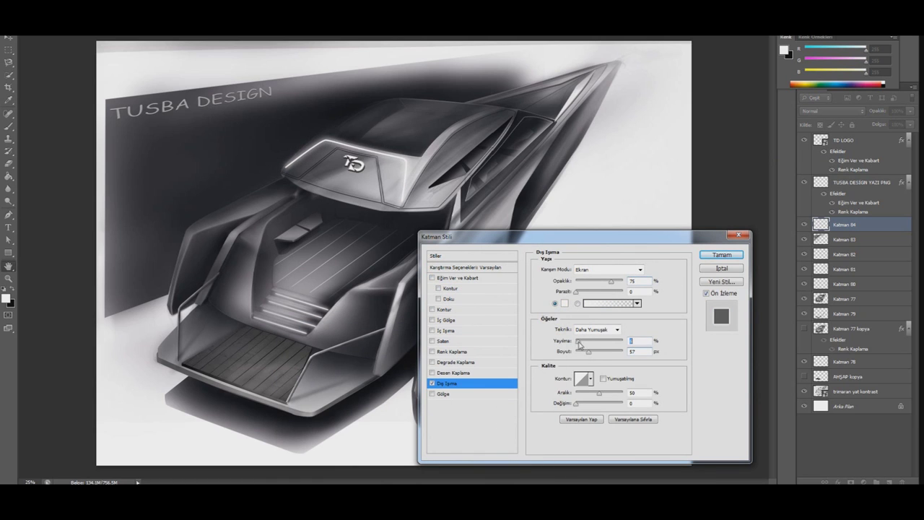
click(714, 256)
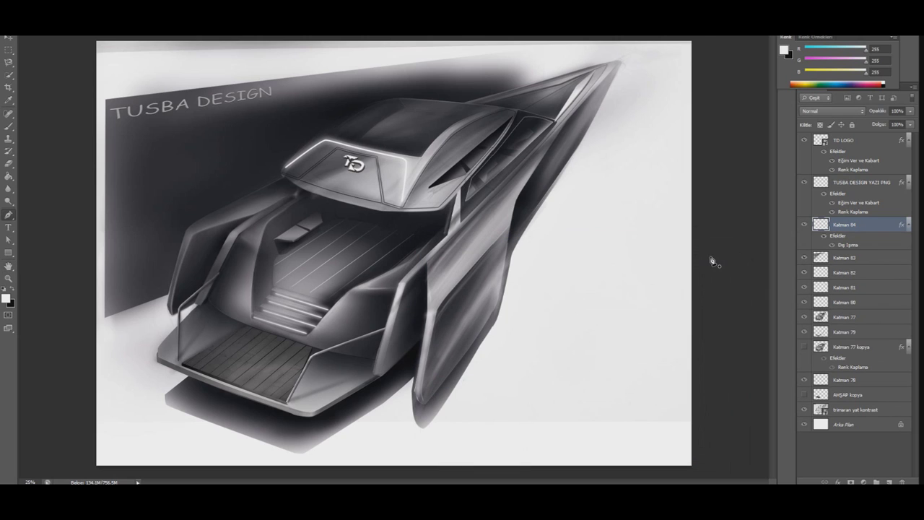
Choose the Brush tool and add a new empty layer, Katman 85, above the roof lines.
click(9, 164)
click(93, 85)
click(363, 99)
click(889, 482)
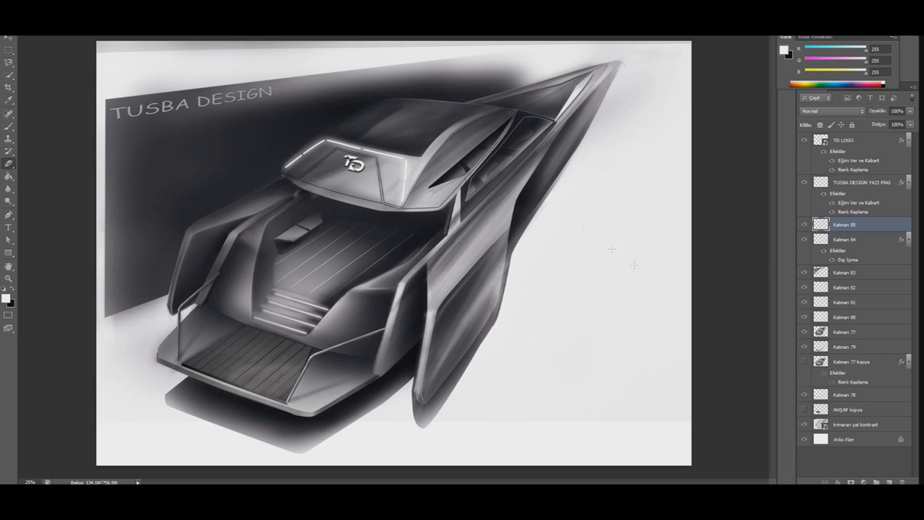
Test a faint white highlight along the roof edge, then erase it.
key(p)
key(b)
right_click(25, 102)
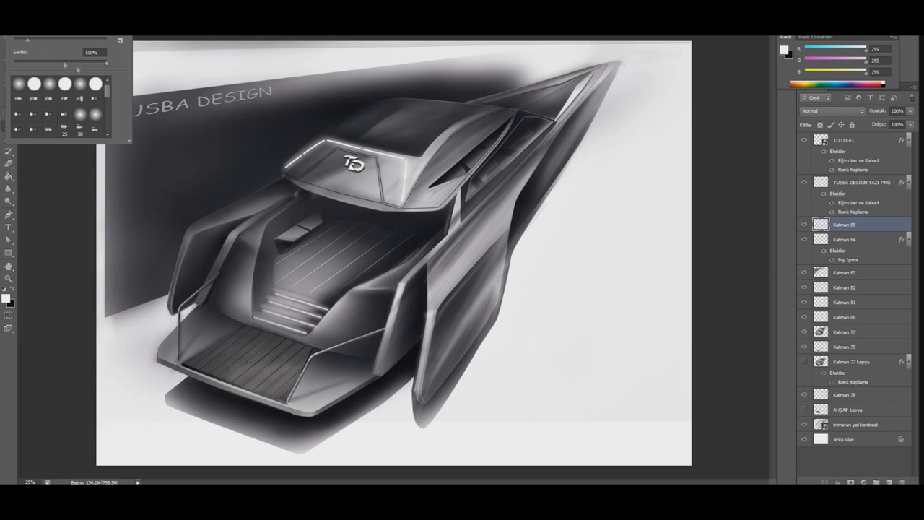
key(Escape)
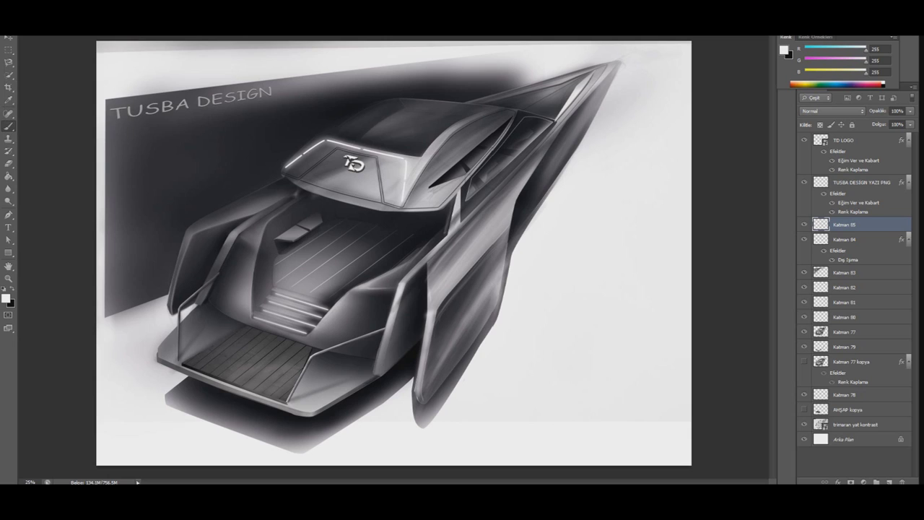
drag(446, 101, 497, 107)
key(e)
drag(427, 104, 499, 109)
Shade the right fin's lower tip black with a soft round brush at 0% hardness.
key(x)
key(b)
right_click(172, 144)
click(81, 84)
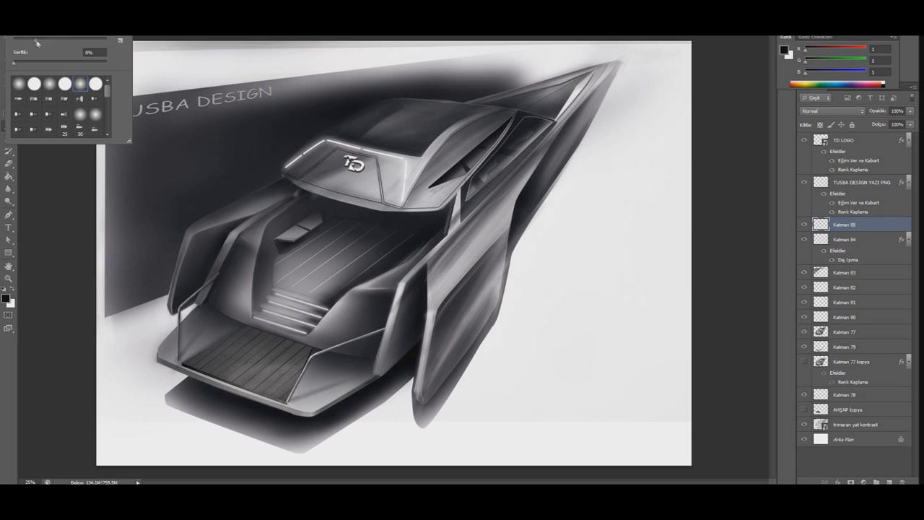
click(439, 392)
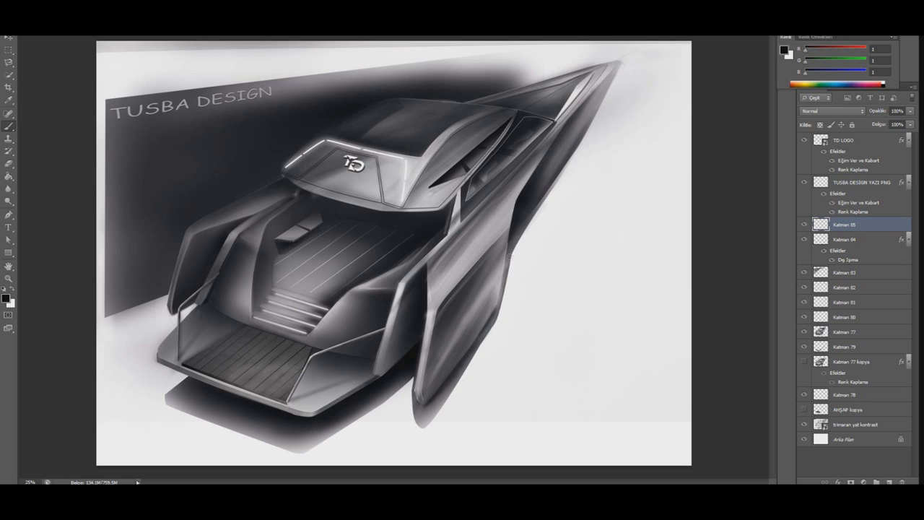
drag(439, 389, 415, 422)
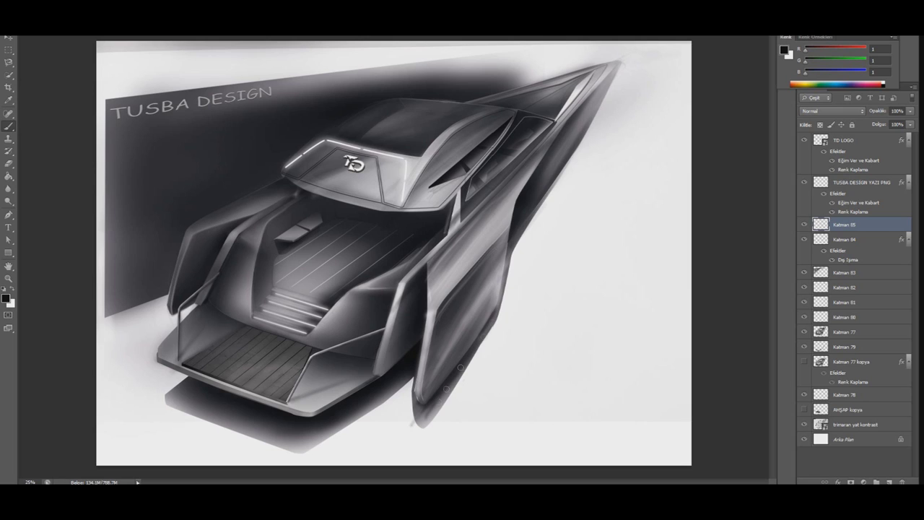
drag(425, 397, 421, 410)
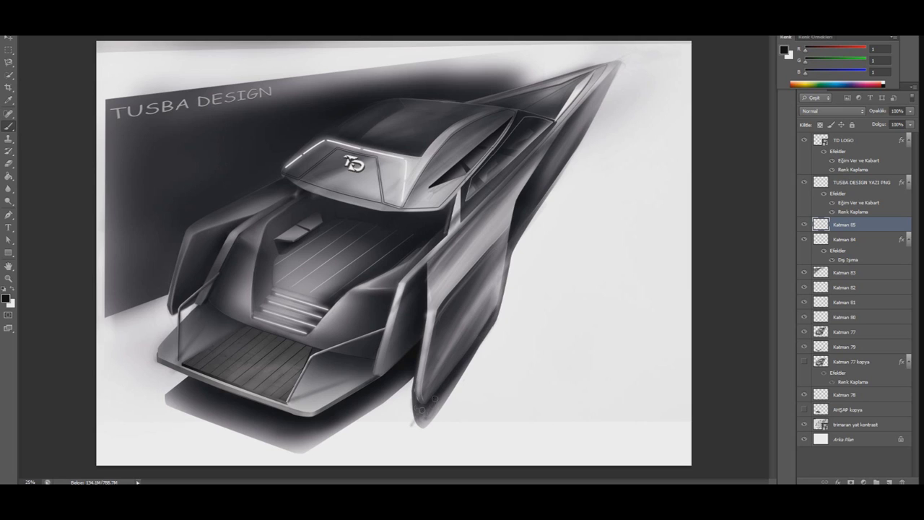
key(e)
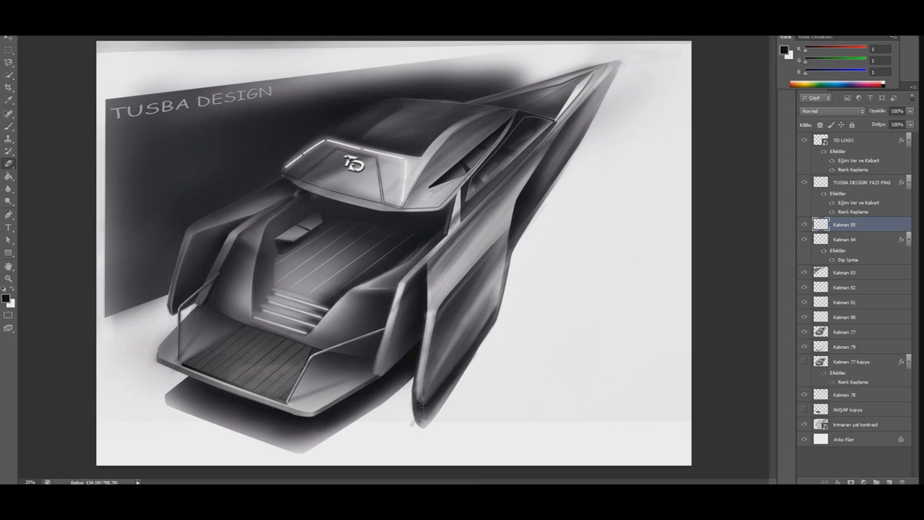
click(50, 36)
click(193, 48)
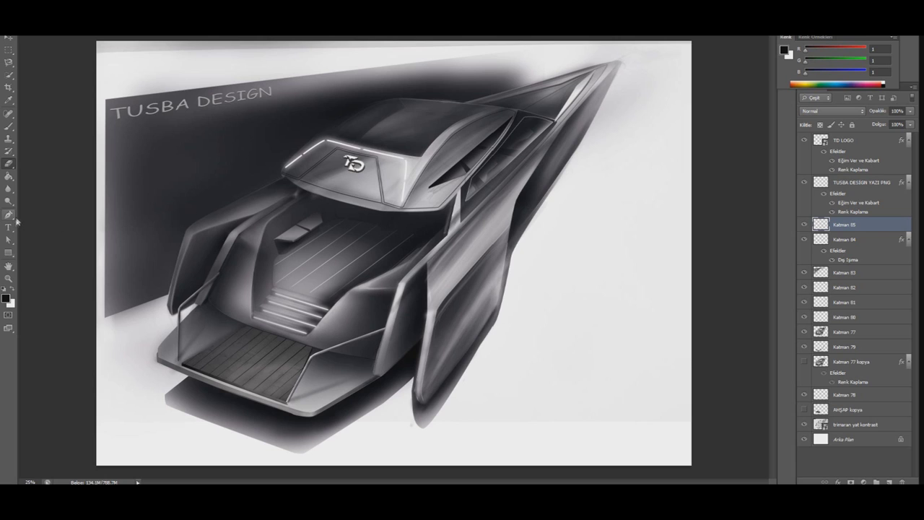
Paint small white soft-brush touches on the upper cabin roof.
click(13, 289)
click(8, 126)
click(20, 32)
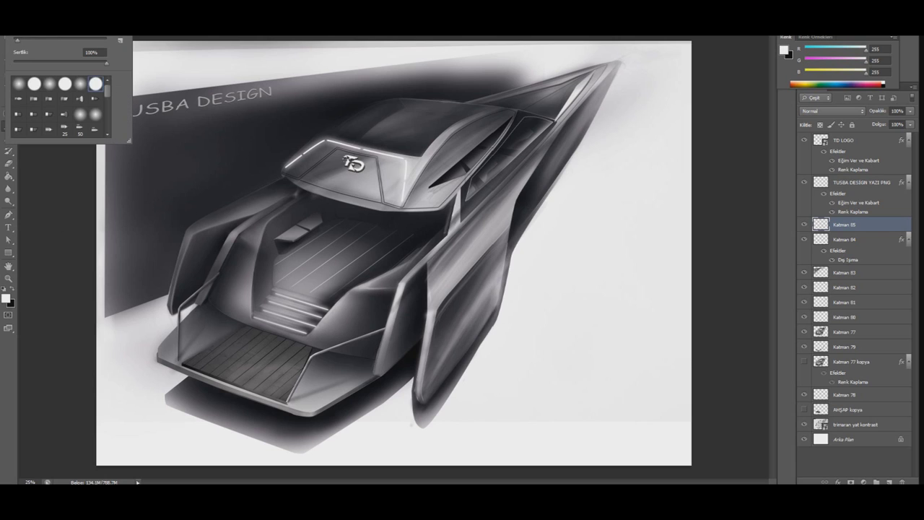
click(331, 133)
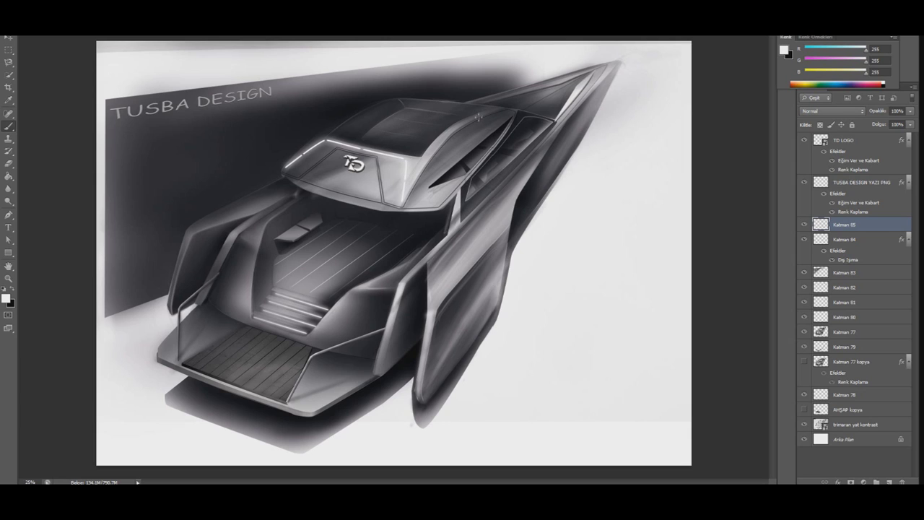
Switch to black, erase small roof touches, and select the TUSBA DESIGN text layer.
click(12, 289)
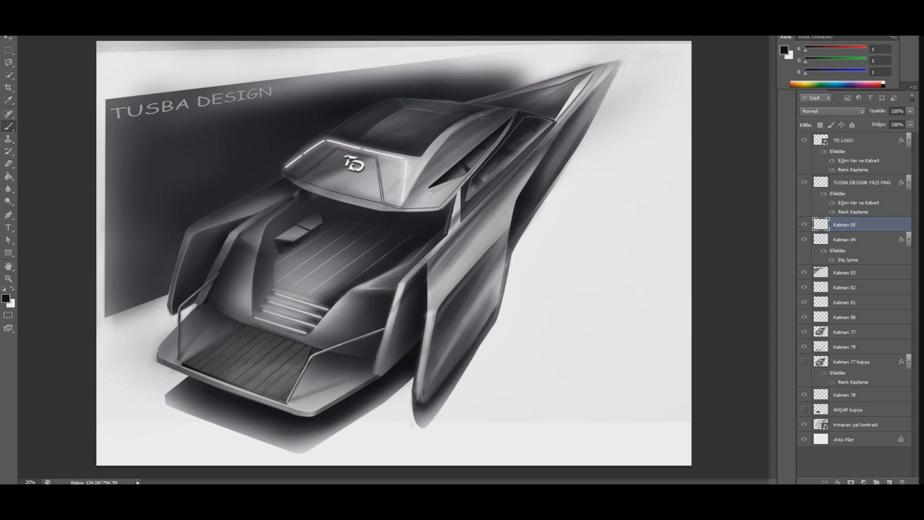
click(10, 163)
click(858, 183)
Give the TUSBA DESIGN text an Outer Bevel of size 18.
right_click(859, 202)
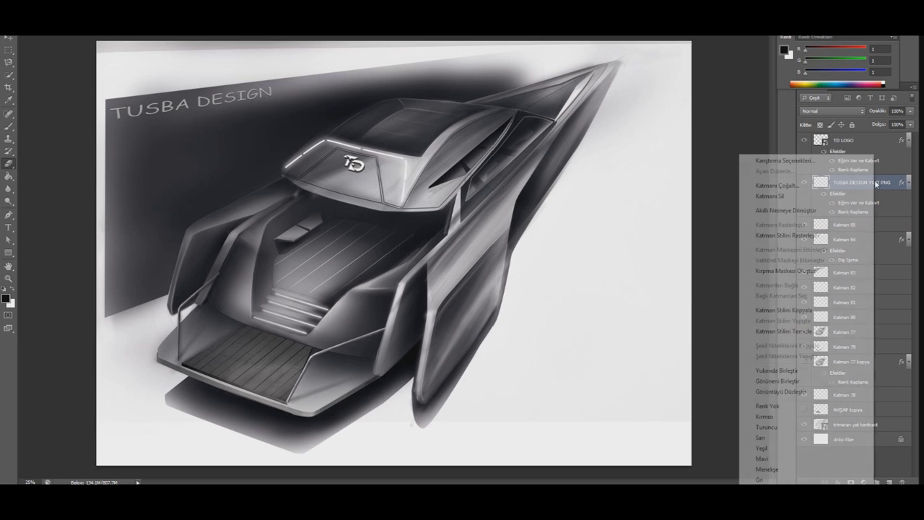
double_click(859, 202)
drag(587, 314, 585, 297)
click(603, 270)
click(599, 279)
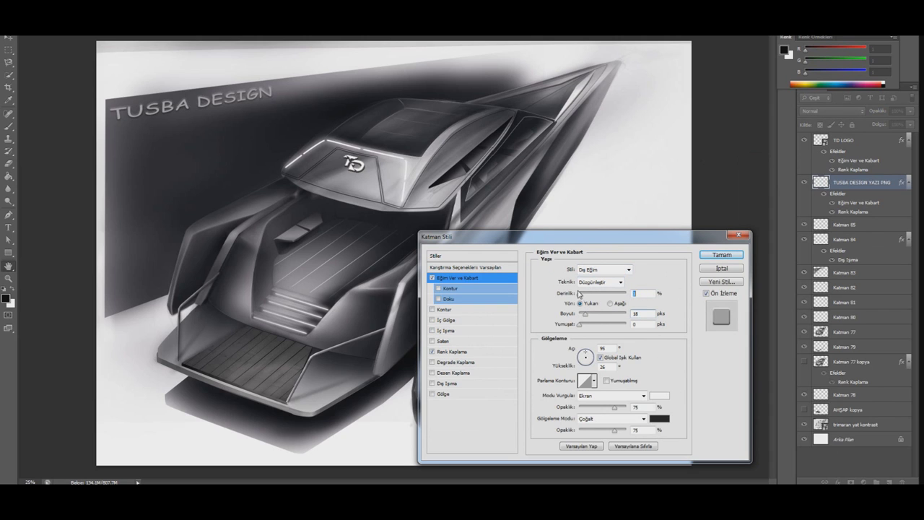
click(722, 255)
Add new layer Katman 86 and set up a white soft round brush.
click(888, 482)
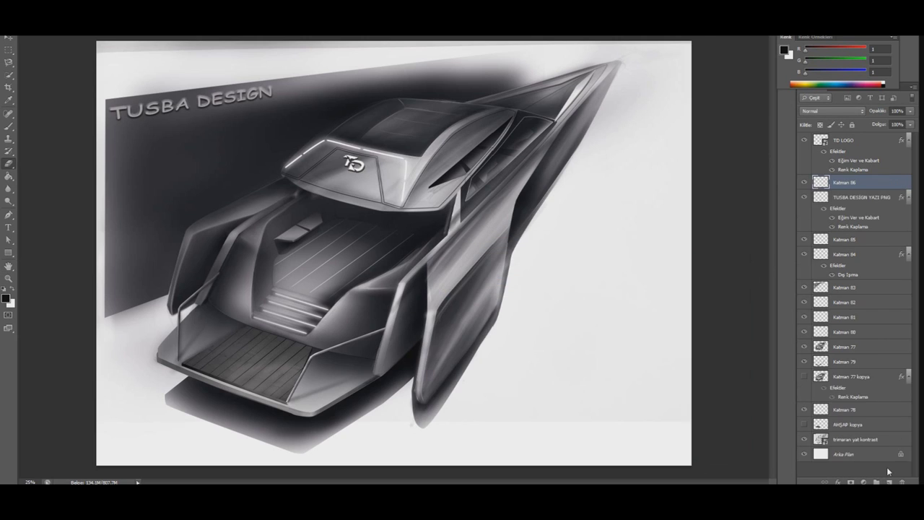
click(12, 289)
click(40, 29)
double_click(81, 85)
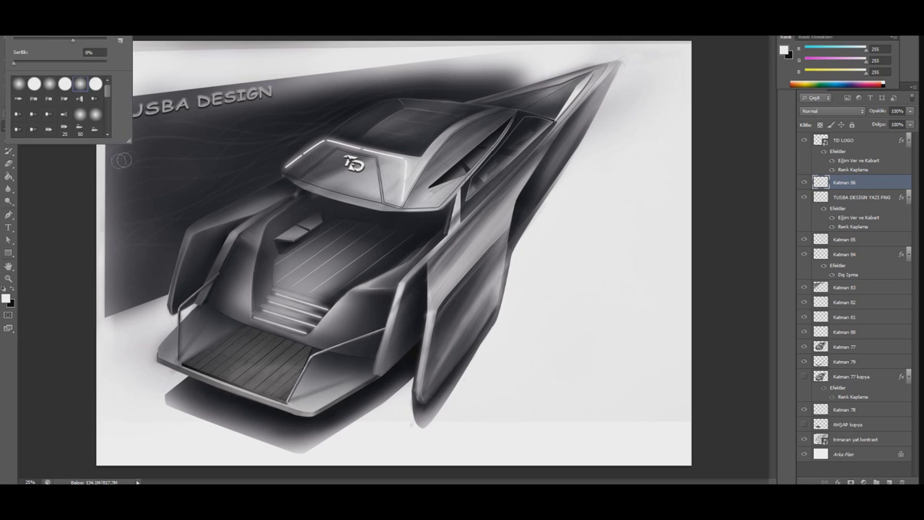
Paint a white wavy light streak across the dark wall panel.
double_click(80, 85)
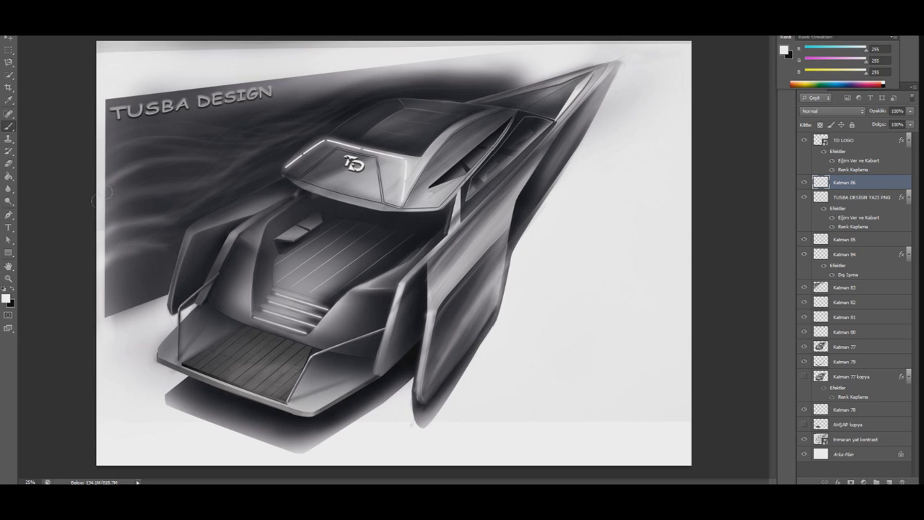
click(36, 41)
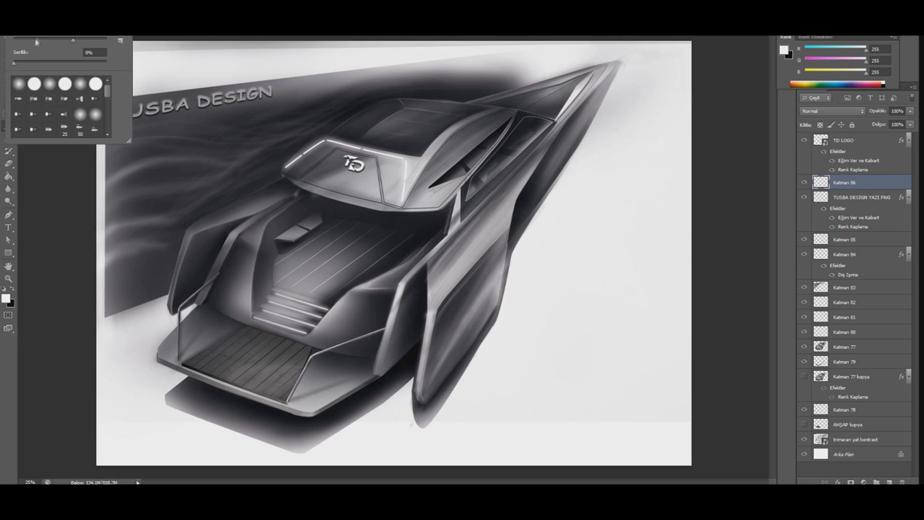
key(Return)
drag(137, 144, 236, 148)
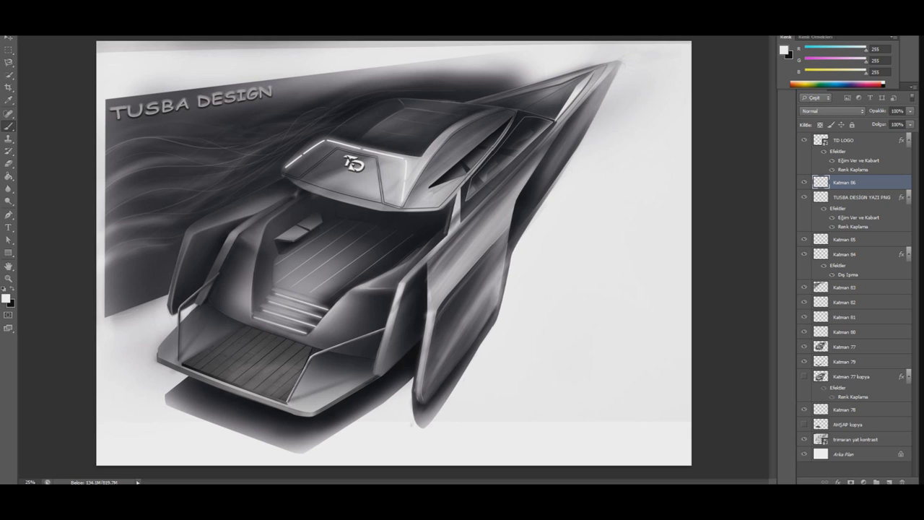
Erase to lighten the lower-left edge of dark panel layer Katman 83.
click(852, 197)
click(845, 288)
key(e)
drag(91, 324, 170, 285)
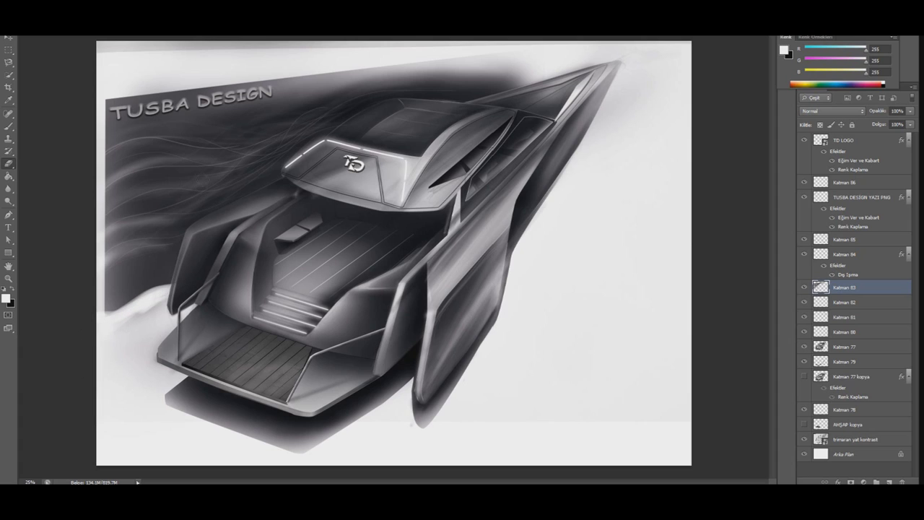
Try erasing around the TUSBA DESIGN text, undo it, and set Katman 83 to about 60% opacity.
mouse_move(101, 108)
mouse_down()
mouse_move(205, 80)
mouse_move(130, 94)
mouse_move(198, 84)
mouse_up()
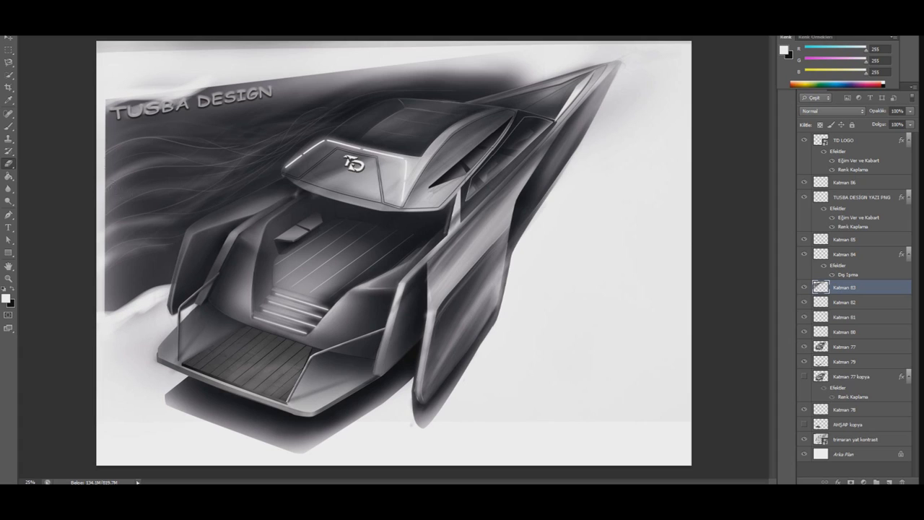
key(ctrl+alt+z)
key(ctrl+alt+z)
key(ctrl+alt+z)
key(ctrl+alt+z)
key(ctrl+z)
key(ctrl+z)
key(ctrl+z)
key(ctrl+z)
key(ctrl+z)
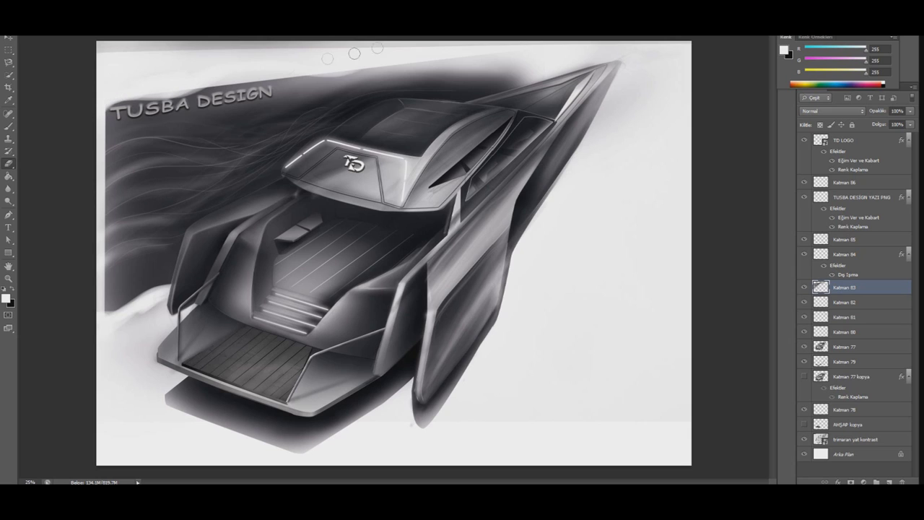
key(ctrl+z)
key(ctrl+z)
key(ctrl+z)
key(ctrl+z)
key(ctrl+z)
key(ctrl+z)
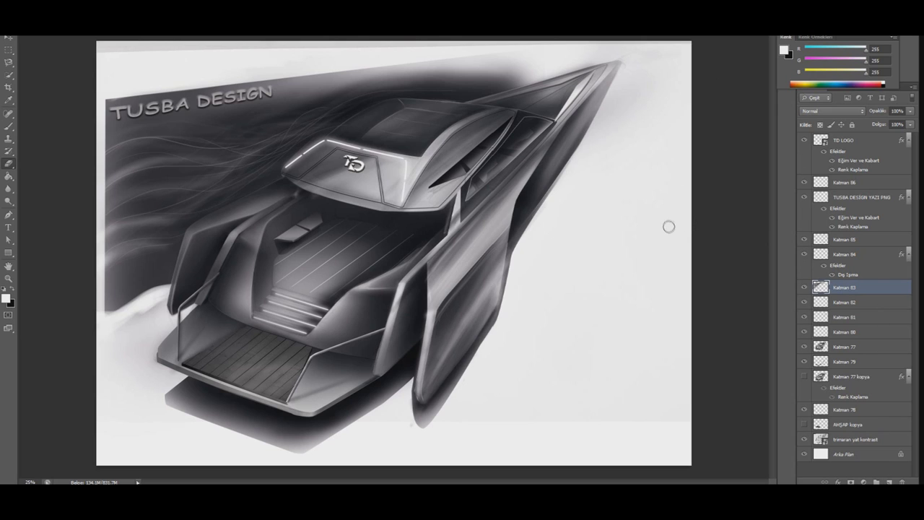
drag(901, 124, 889, 126)
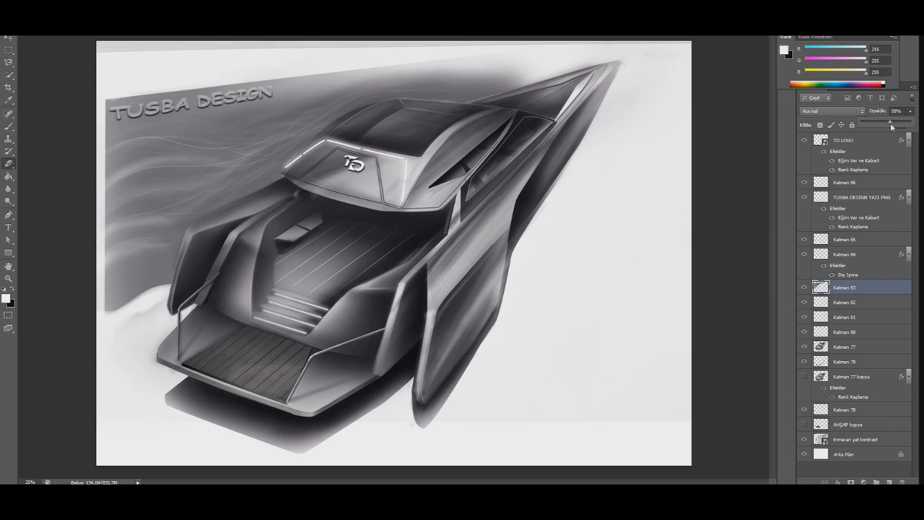